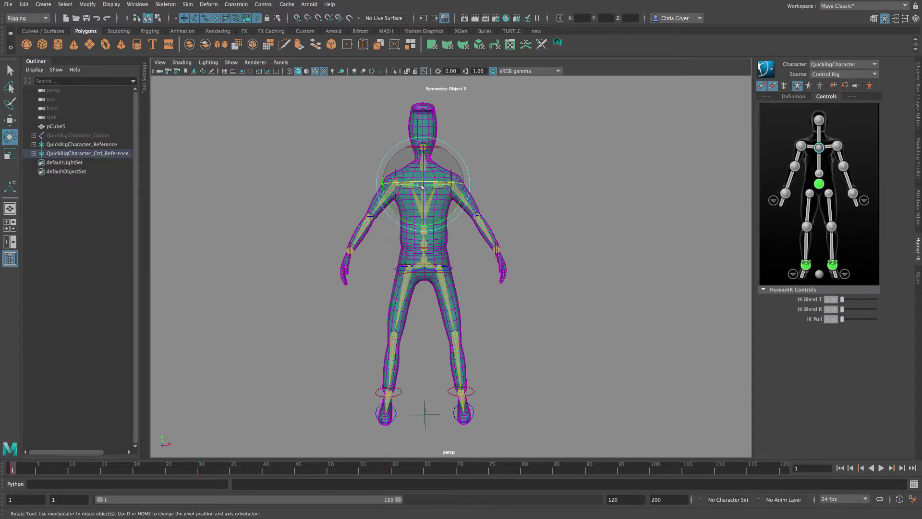
Rotate the rigged character's chest control and then its head control to test the upper-body posing.
left_click_drag(501, 240, 418, 249, "alt")
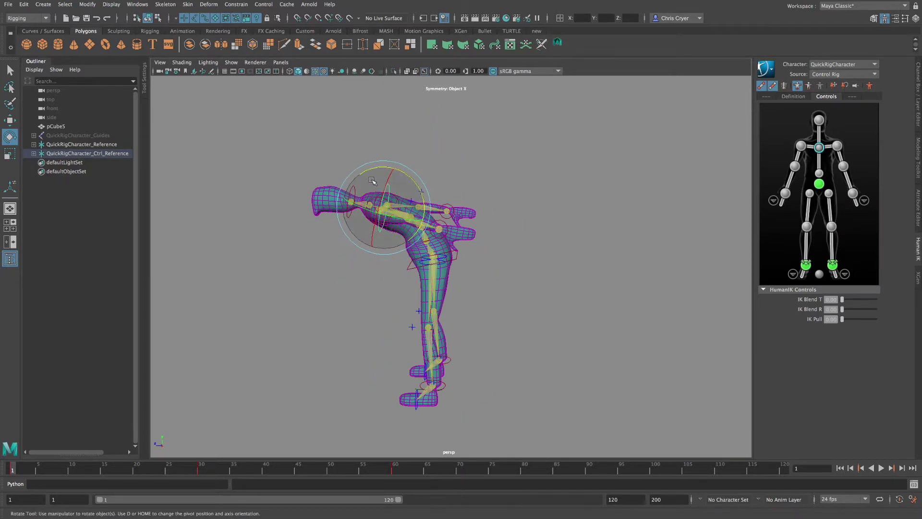
left_click_drag(461, 215, 456, 218)
left_click_drag(457, 221, 541, 240, "alt")
left_click(574, 227)
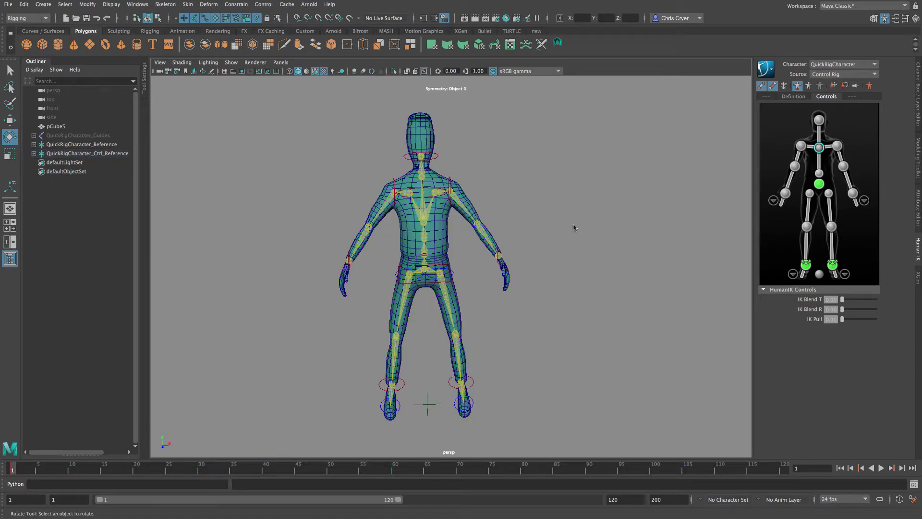
left_click(432, 158)
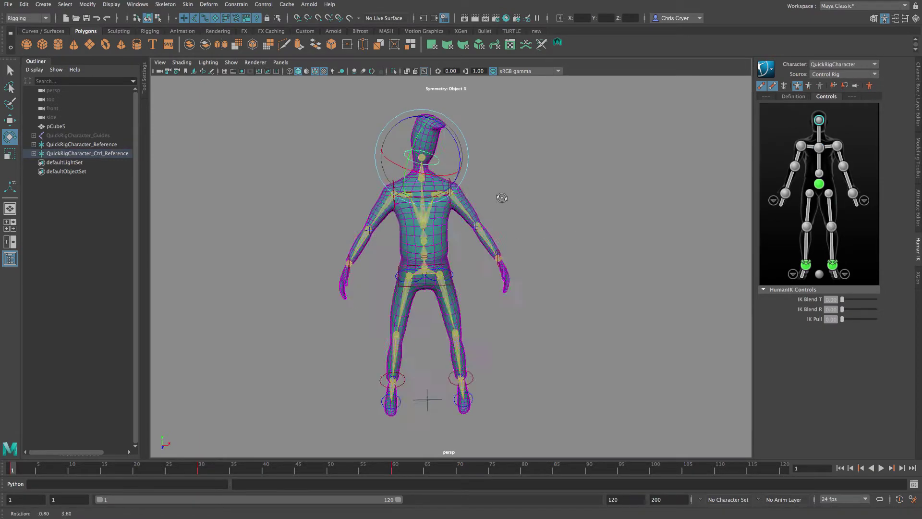
left_click_drag(502, 197, 438, 192, "alt")
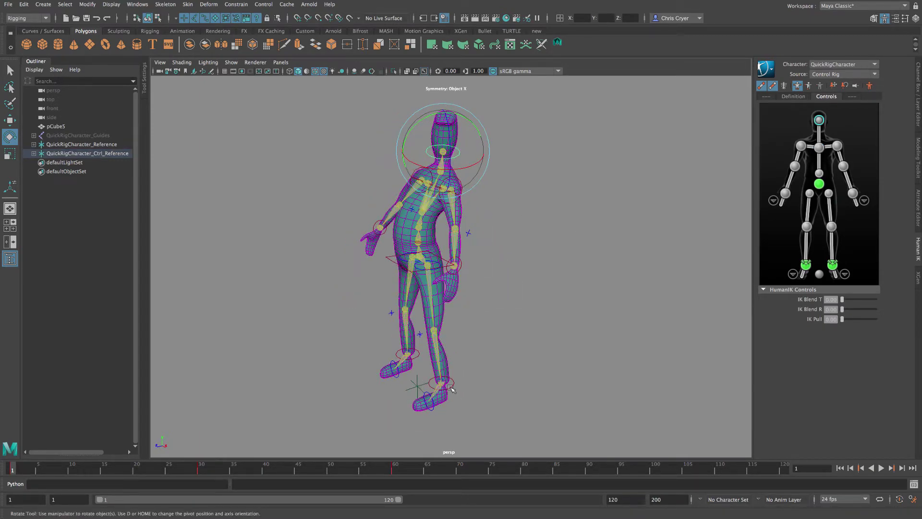
Move the character's right wrist control outward from the body to test the rig's full-body IK.
left_click_drag(405, 393, 471, 373)
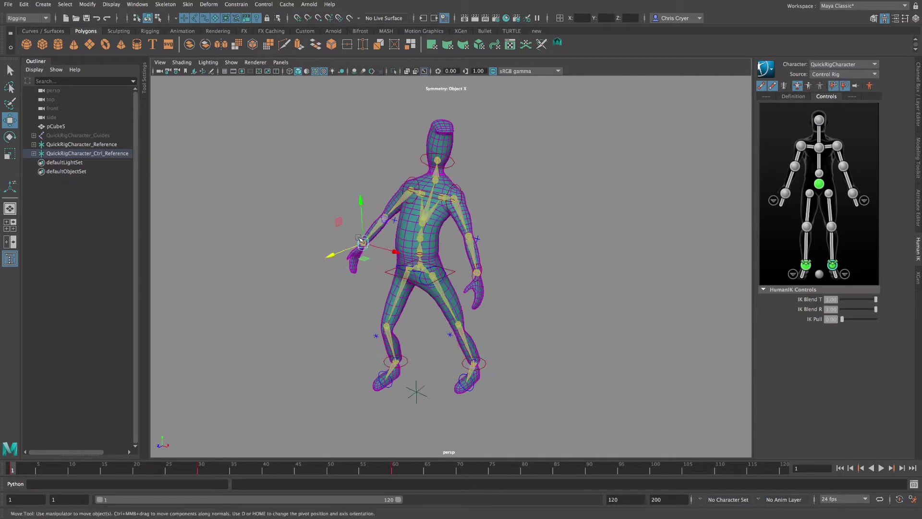
left_click_drag(349, 250, 306, 264)
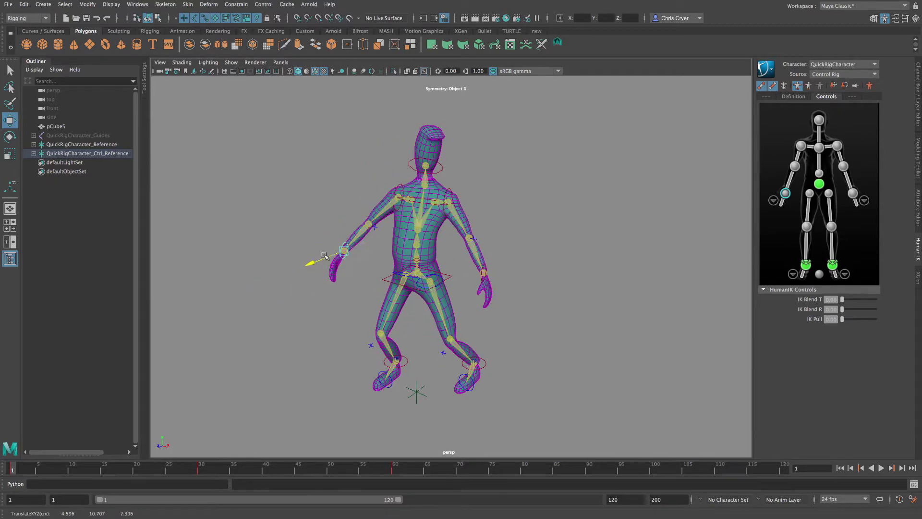
left_click_drag(291, 199, 272, 188, "alt")
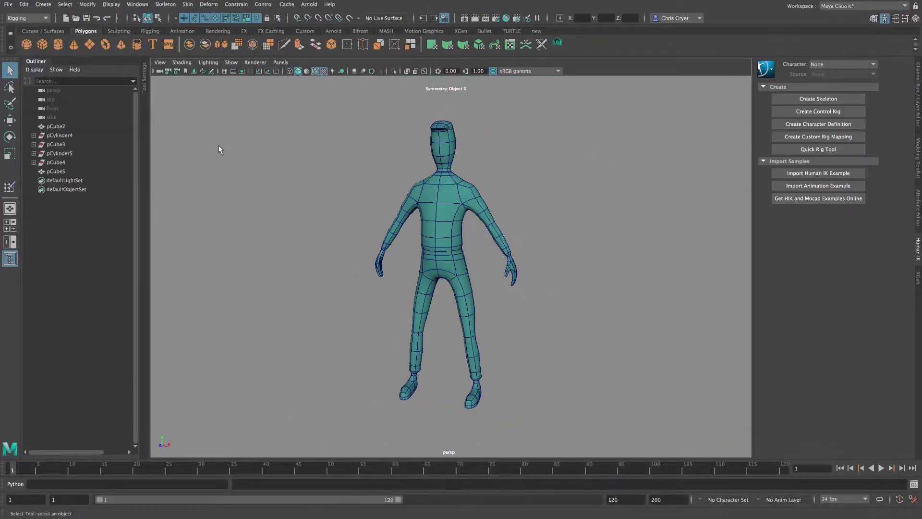
left_click_drag(221, 148, 199, 143, "alt")
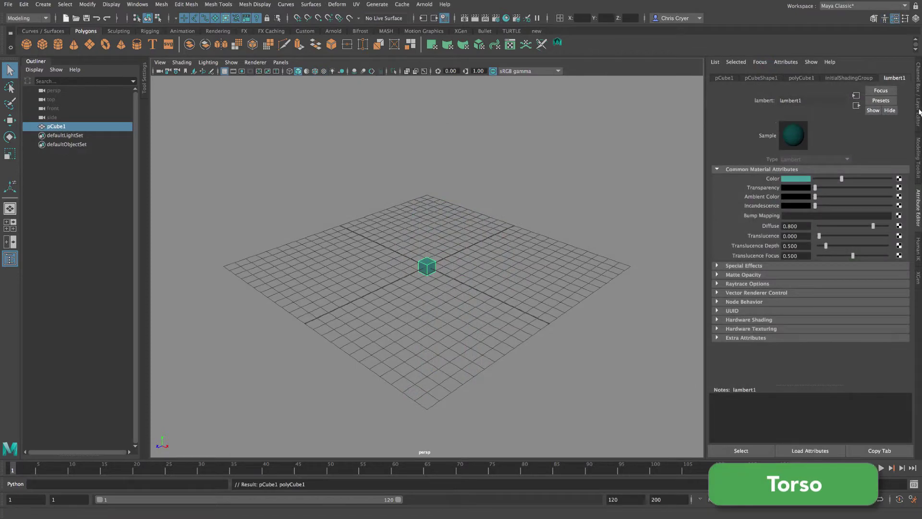
Scale the cube to 5 on X, Y and Z and set its width, height and depth subdivisions to 2.
left_click(920, 111)
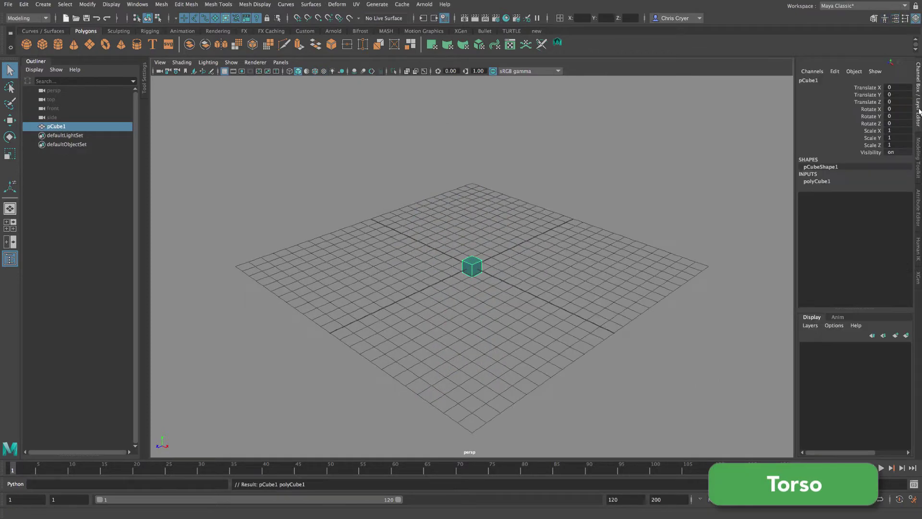
left_click_drag(895, 145, 896, 131)
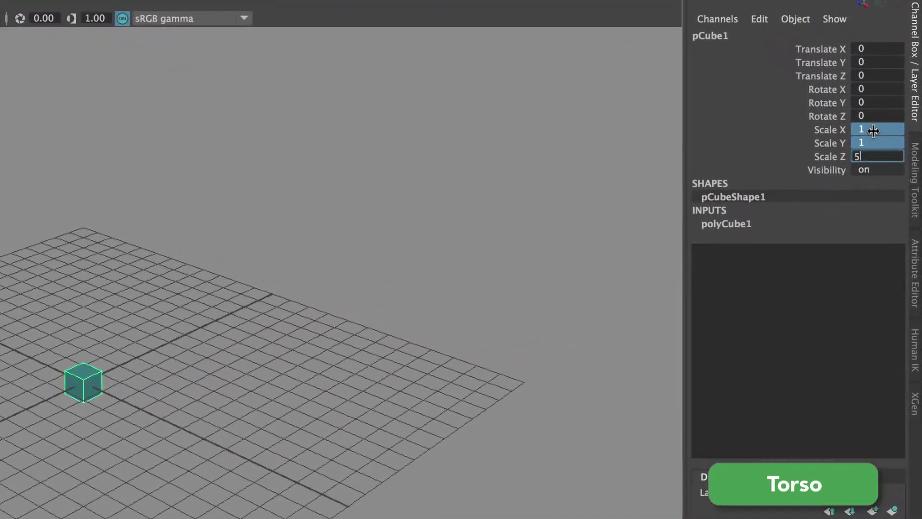
type("5")
key("Return")
left_click(744, 225)
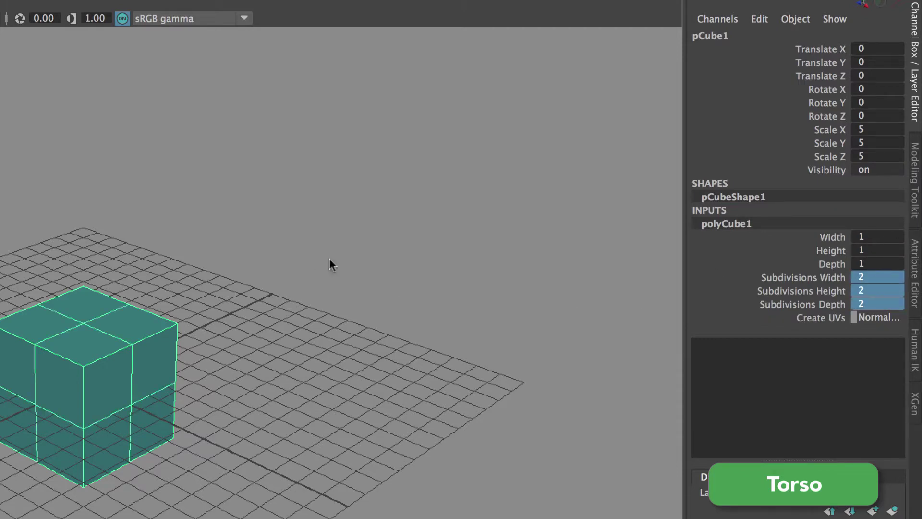
In the top view, scale the cube's four corner vertex groups inward on Z and X to round the outline, checking with smooth preview.
key("space")
key("space")
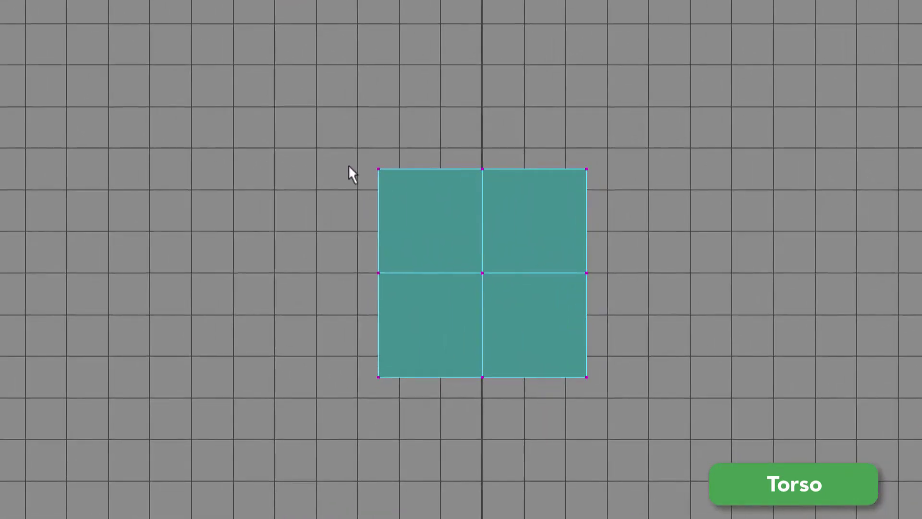
left_click_drag(337, 144, 407, 193)
left_click_drag(544, 130, 575, 169)
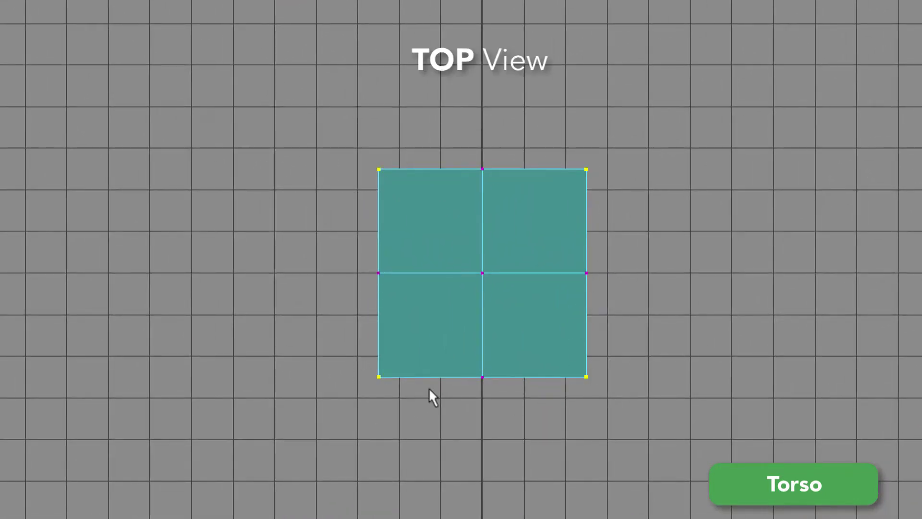
key("r")
left_click_drag(482, 351, 482, 320)
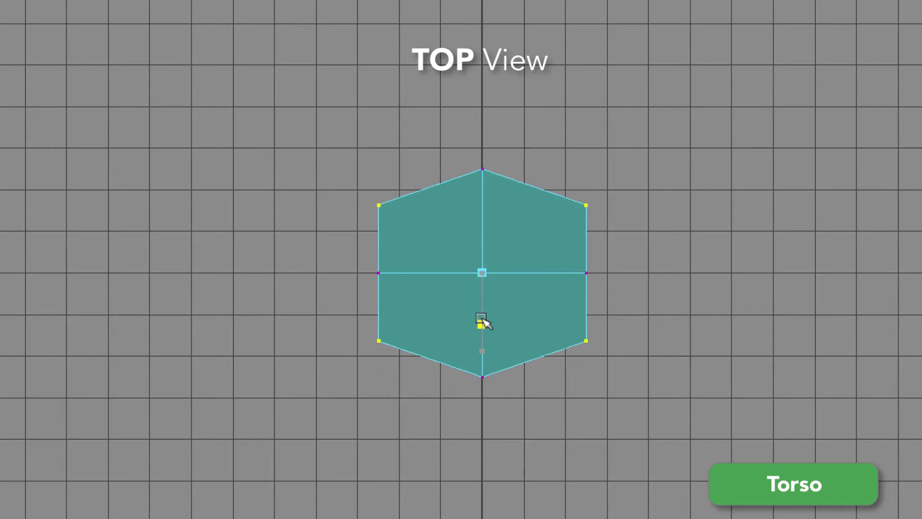
left_click_drag(558, 272, 538, 271)
key("3")
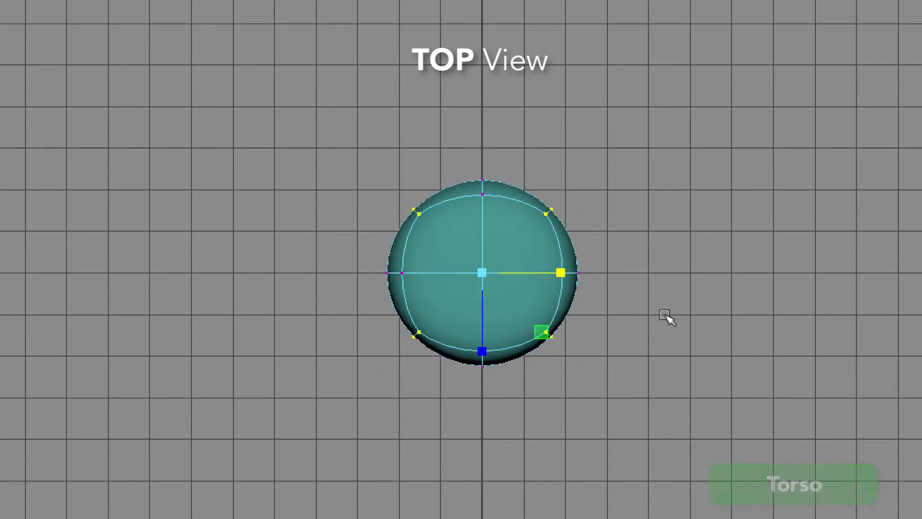
key("1")
In the front view, scale the corner vertices inward on Y and X to round the cube's front outline.
key("space")
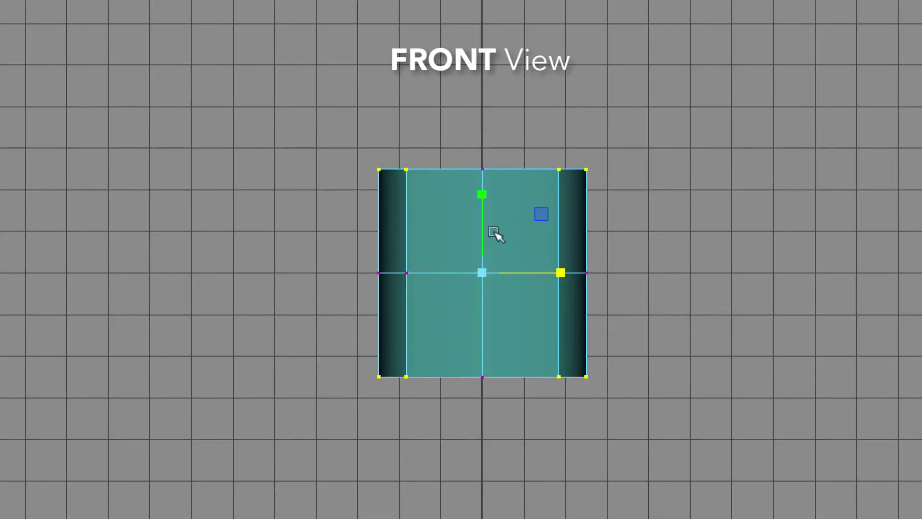
left_click_drag(482, 194, 481, 209)
left_click_drag(558, 270, 539, 273)
key("3")
key("1")
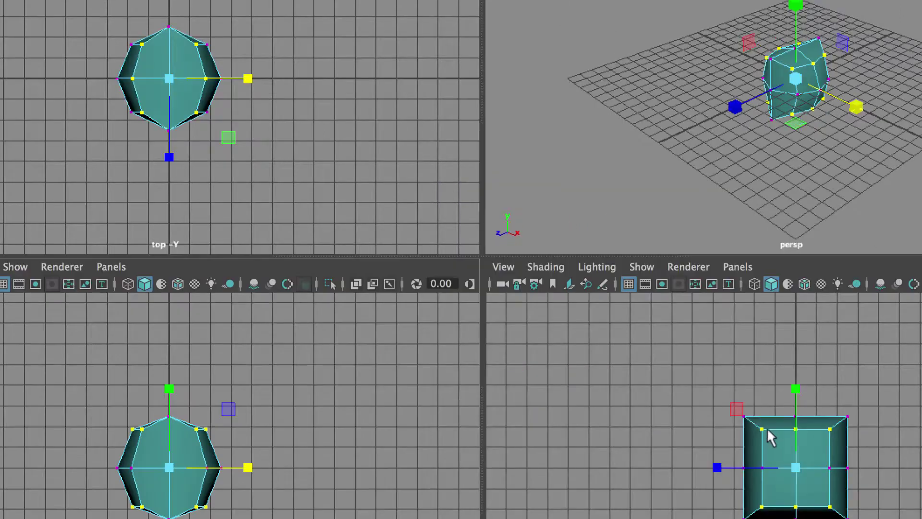
In the side view, scale the corner vertices inward on Z and Y, then return to object mode with smooth preview on.
key("space")
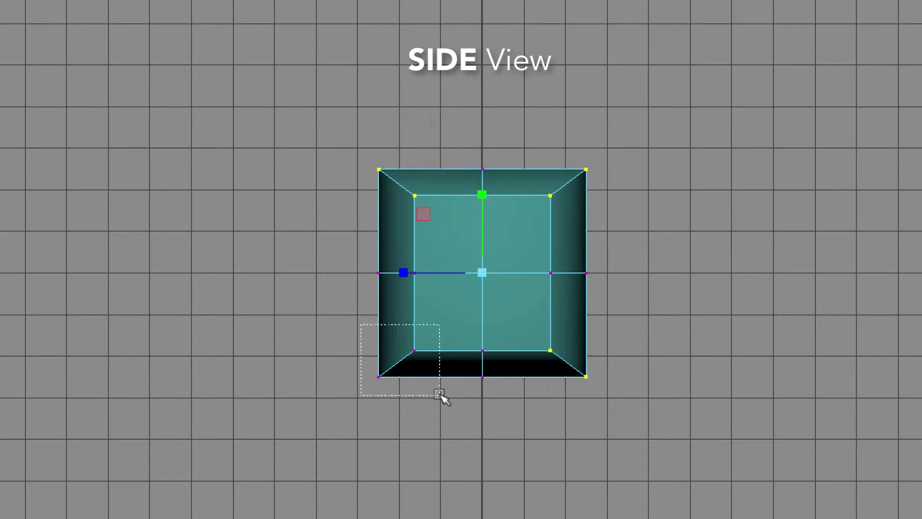
left_click_drag(405, 275, 433, 272)
left_click_drag(485, 199, 490, 215)
key("3")
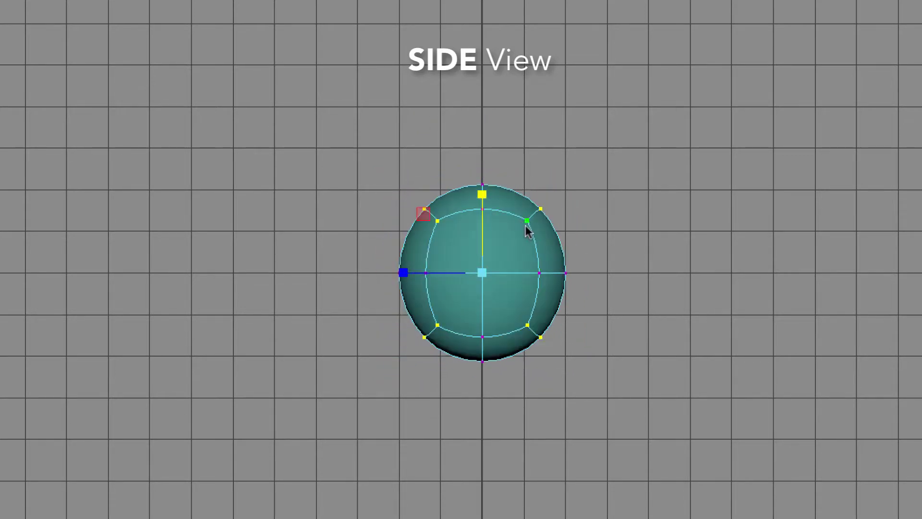
right_click_drag(527, 227, 560, 207)
right_click_drag(625, 201, 624, 201)
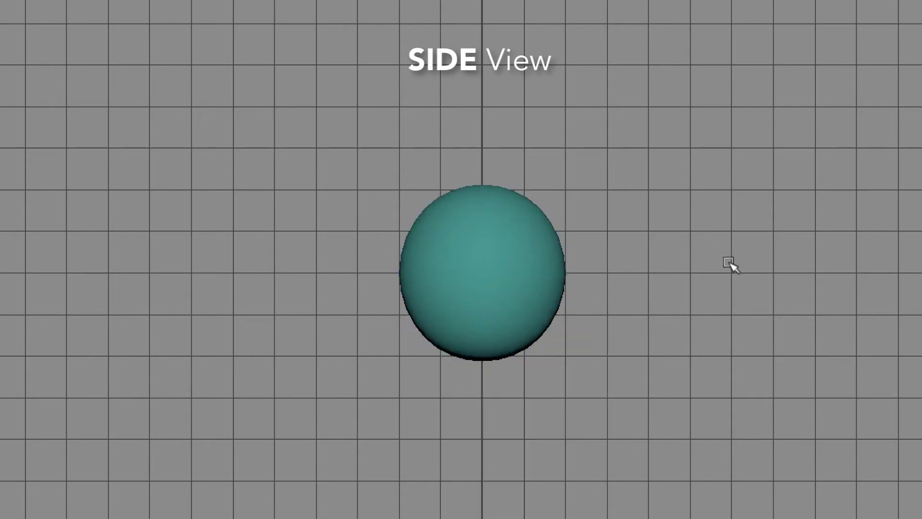
Duplicate the rounded cube and move the copy straight up to about 6.967 on Y.
right_click_drag(730, 263, 586, 247, "alt")
left_click(519, 243)
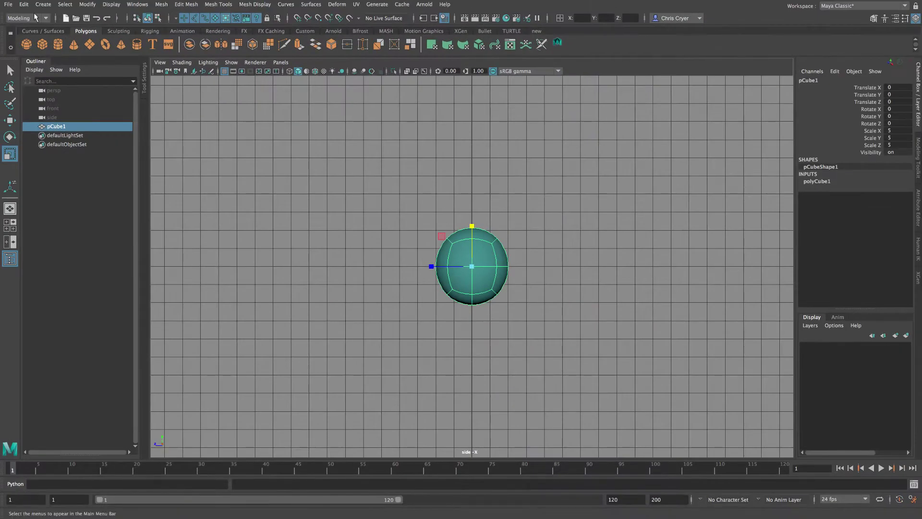
left_click(24, 4)
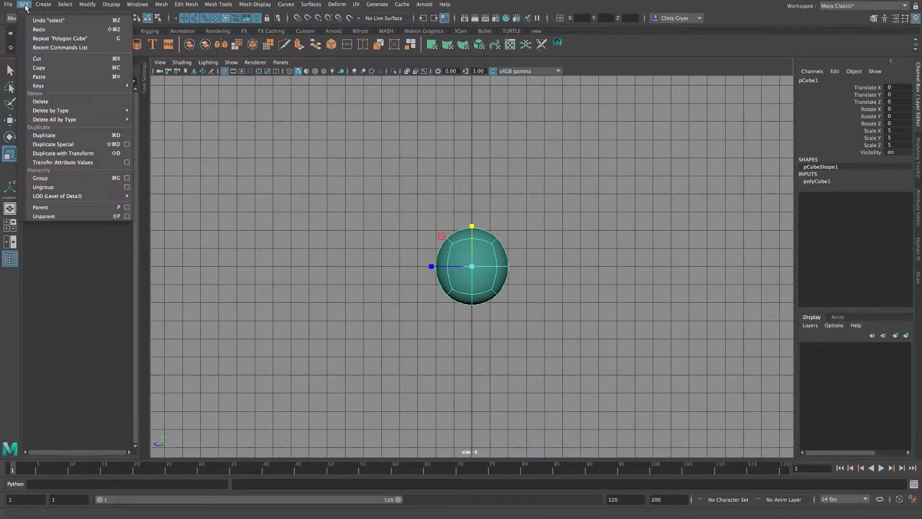
left_click(62, 135)
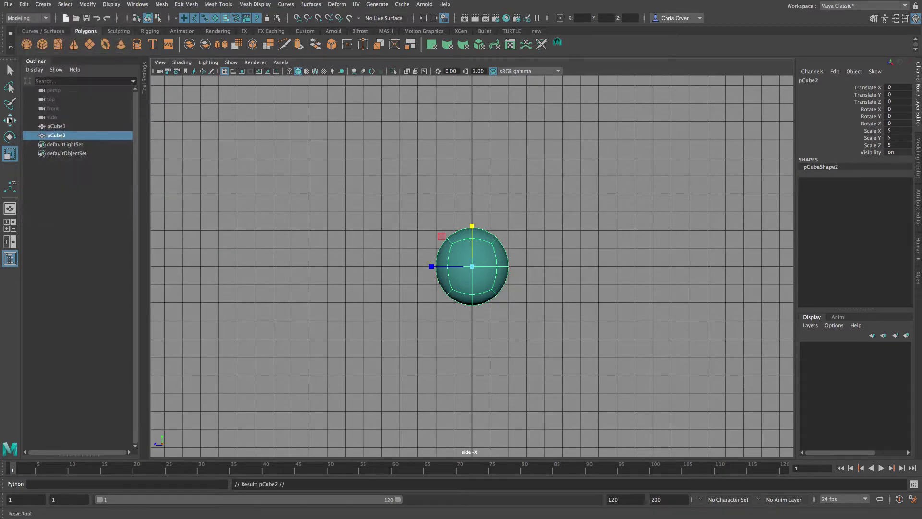
left_click_drag(468, 223, 465, 96)
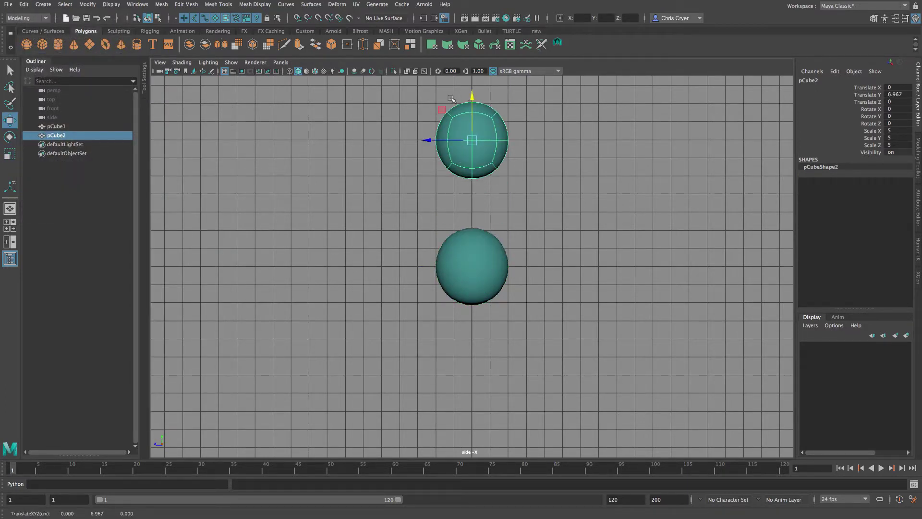
Put the copy in a new display layer named reserve and hide that layer.
left_click(906, 335)
double_click(853, 348)
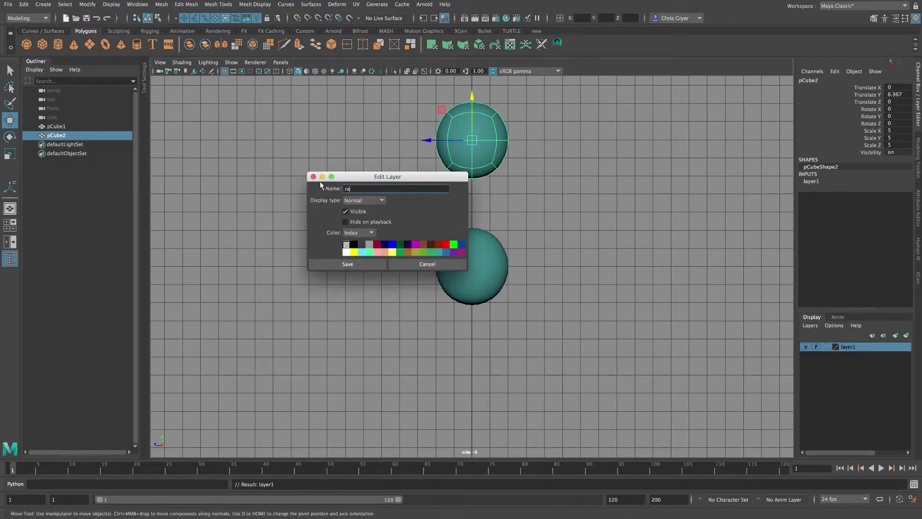
left_click(362, 265)
left_click(806, 347)
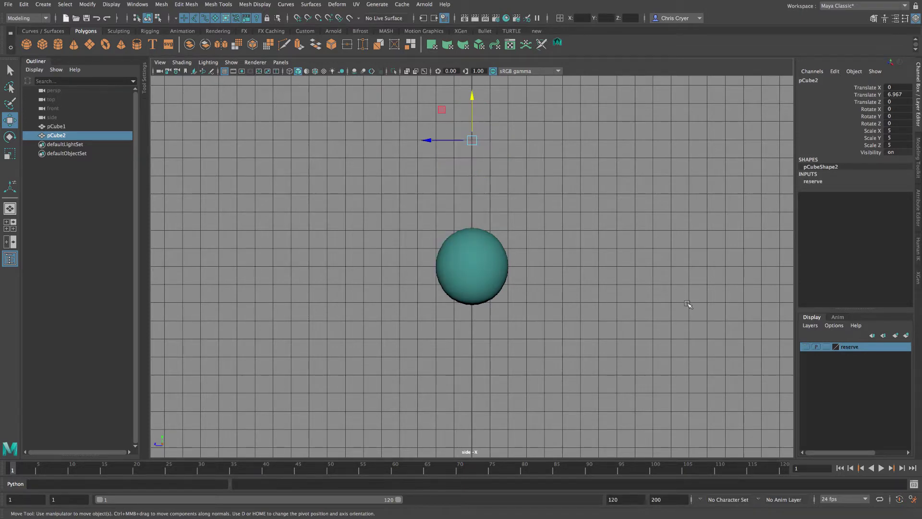
left_click(683, 158)
In the front view, duplicate the rounded cube, placing the copy at 9 on Y and scaling it to about two-thirds size.
key("space")
key("space")
right_click_drag(560, 187, 737, 196, "alt")
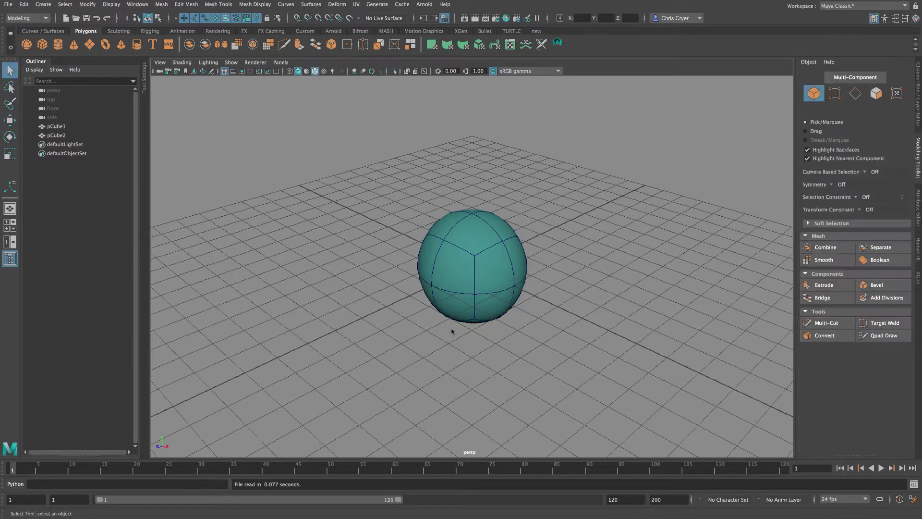
key("space")
key("space")
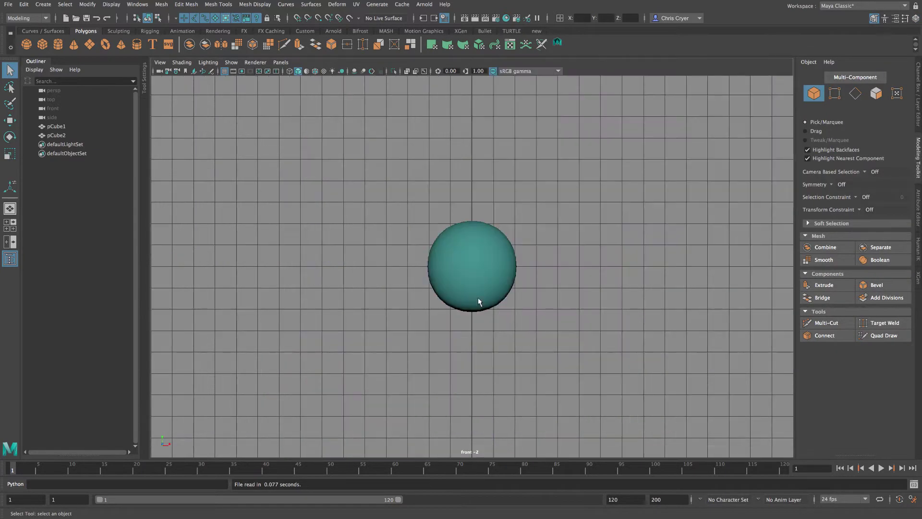
right_click_drag(610, 310, 295, 267, "alt")
middle_click_drag(295, 266, 339, 370, "alt")
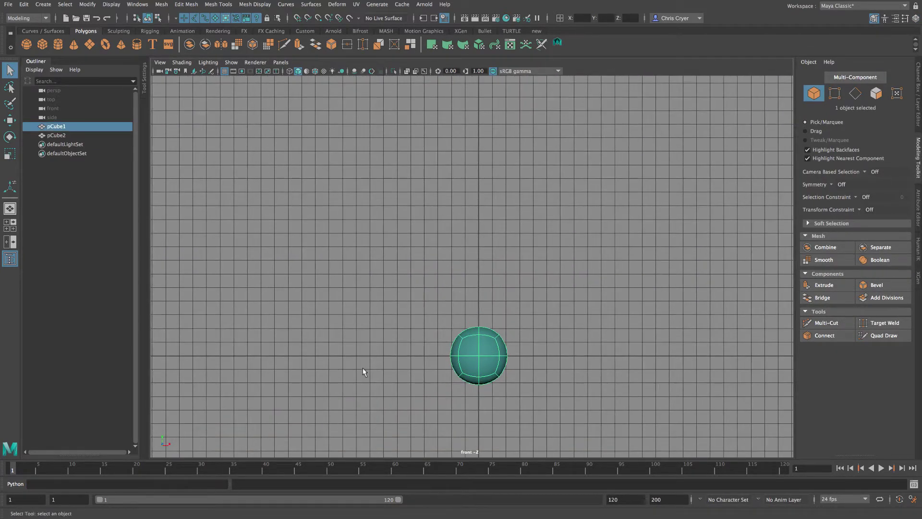
left_click(27, 7)
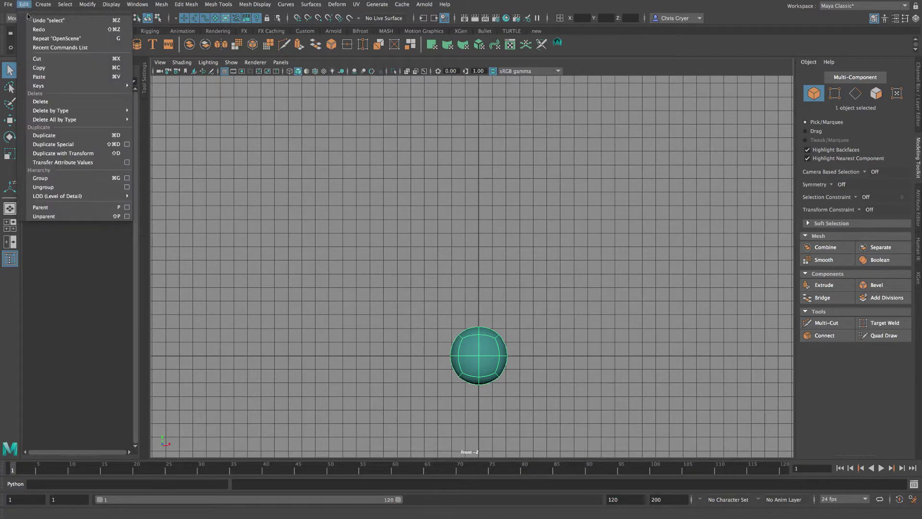
left_click(62, 135)
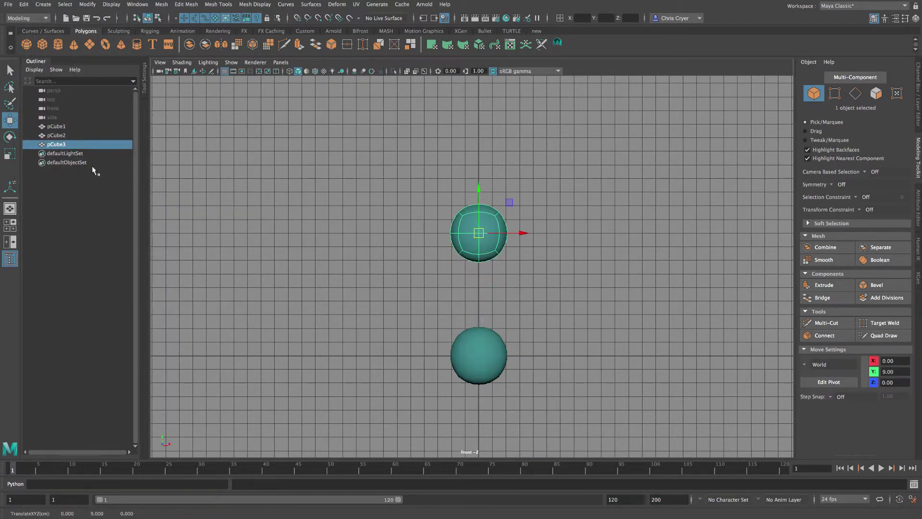
key("r")
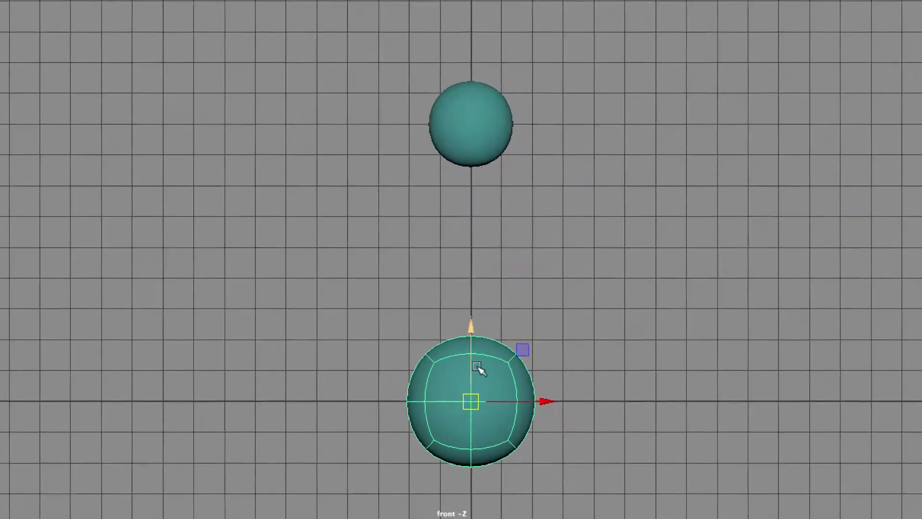
Flatten the top and bottom vertex rows of the lower rounded cube, then return to object mode.
right_click(481, 264)
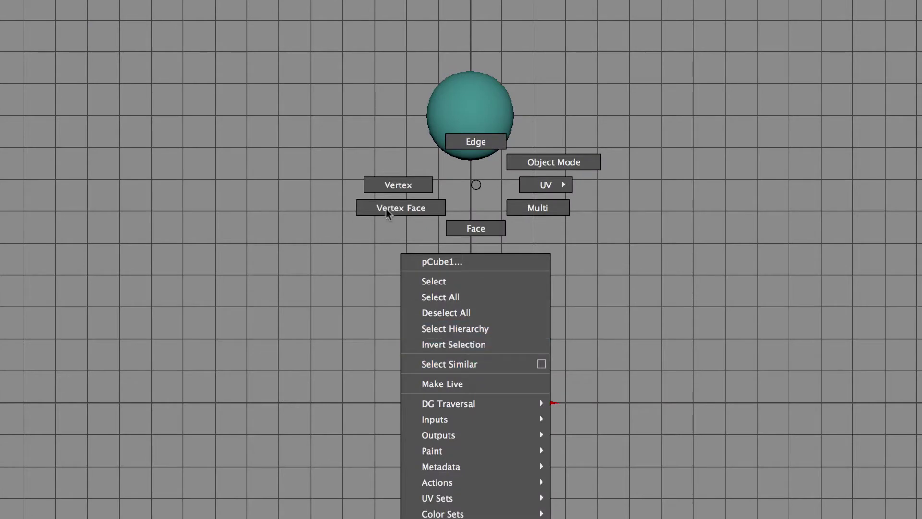
right_click_drag(389, 188, 390, 188)
left_click_drag(359, 300, 582, 375)
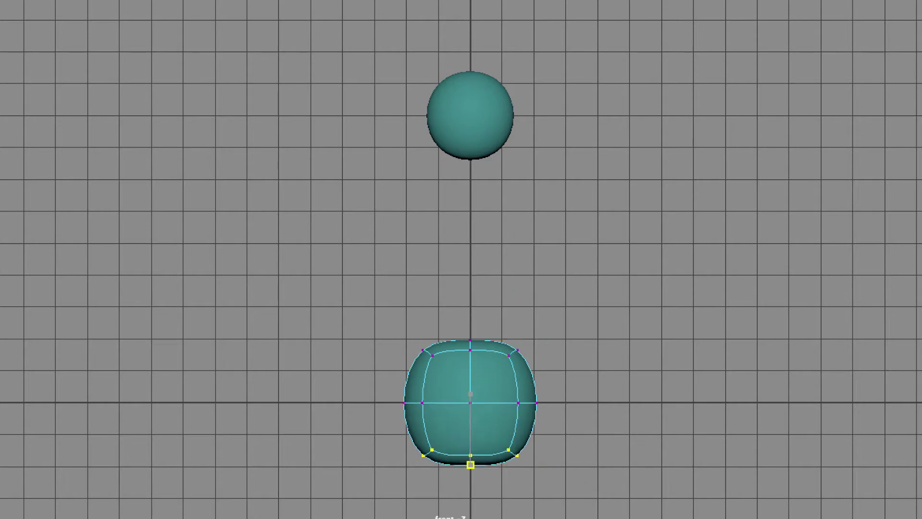
right_click(493, 394)
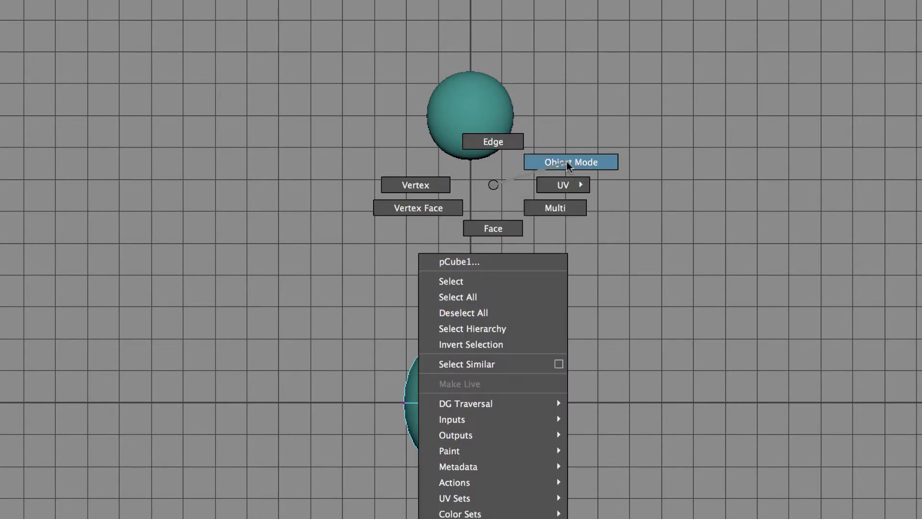
Duplicate the flattened rounded cube and move the copy straight up about 4 grid units, directly above the original.
right_click_drag(568, 164, 569, 165)
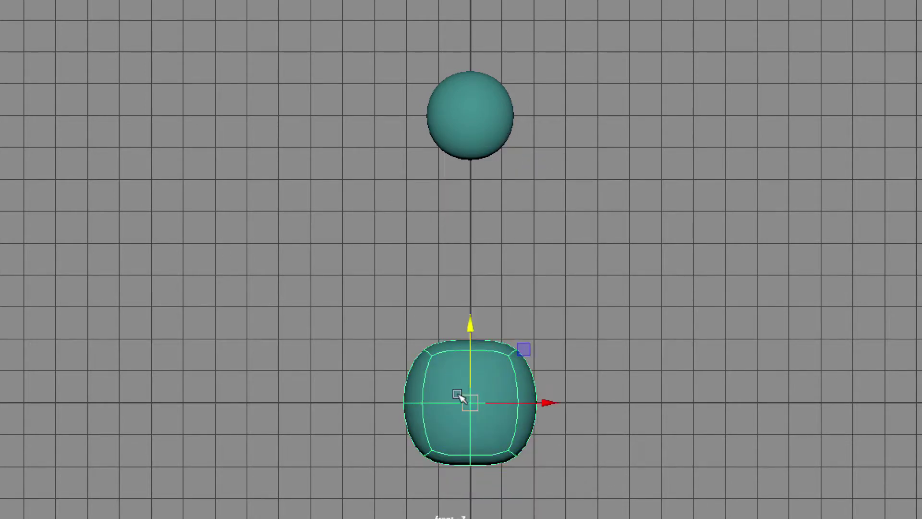
key("ctrl+d")
left_click_drag(475, 405, 468, 260)
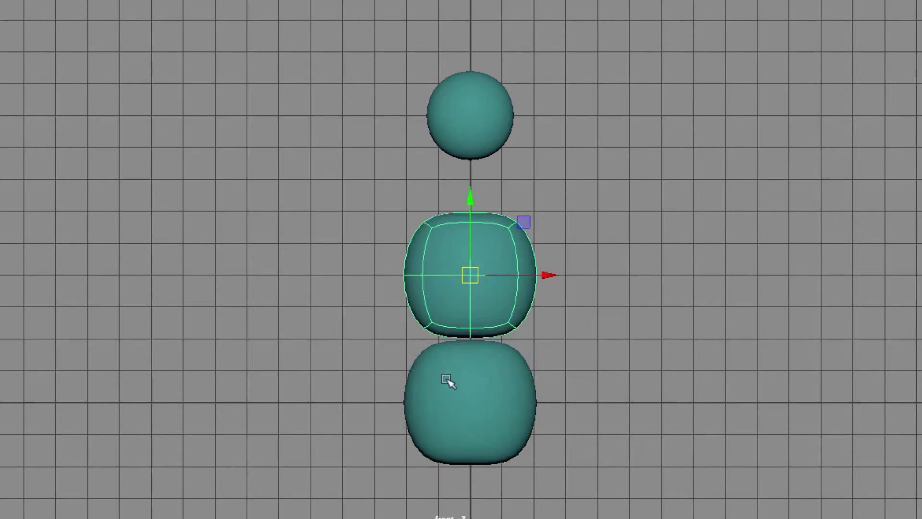
Combine the two stacked cubes into one mesh and delete the cap faces where they face each other.
left_click(428, 374, "shift")
right_click_drag(304, 338, 706, 367, "alt")
middle_click_drag(706, 367, 691, 139, "alt")
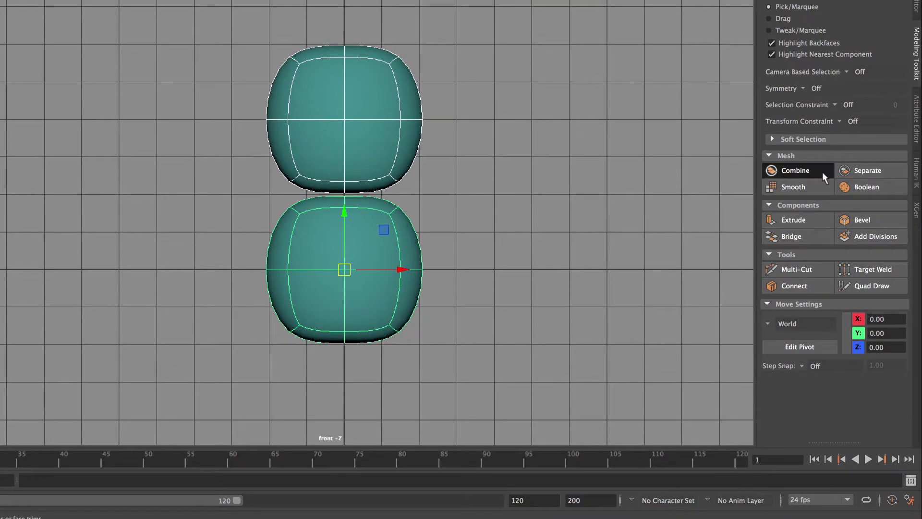
left_click(822, 172)
right_click_drag(409, 127, 416, 158)
key("q")
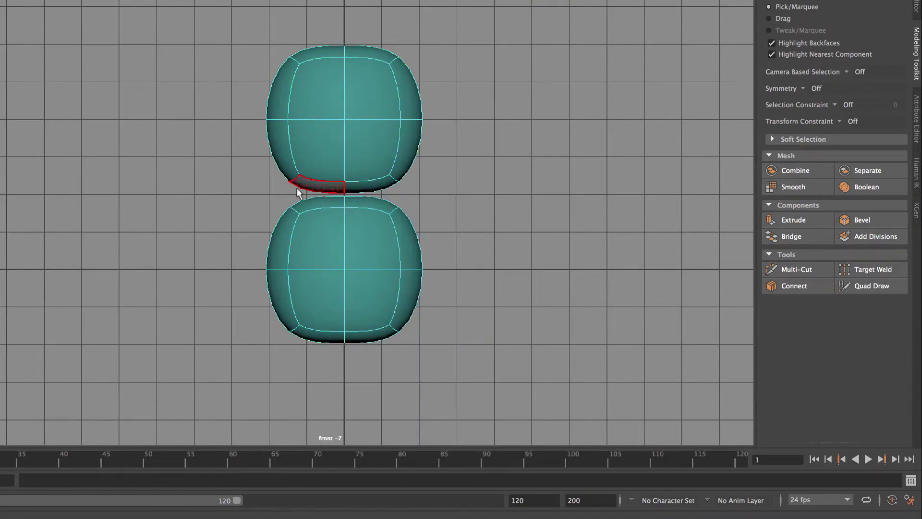
left_click_drag(290, 188, 619, 212)
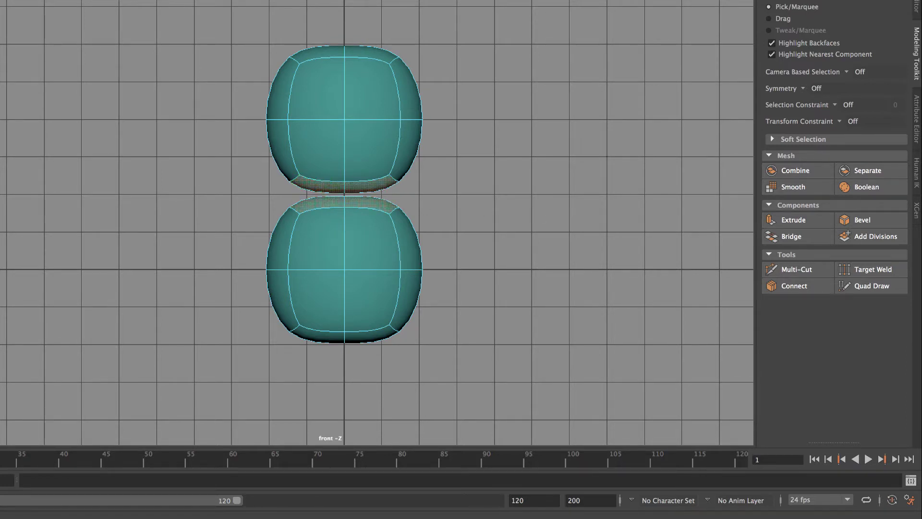
Bridge the two open border edge loops to join the torso halves at the waist, then return to object mode.
right_click_drag(388, 123, 393, 108)
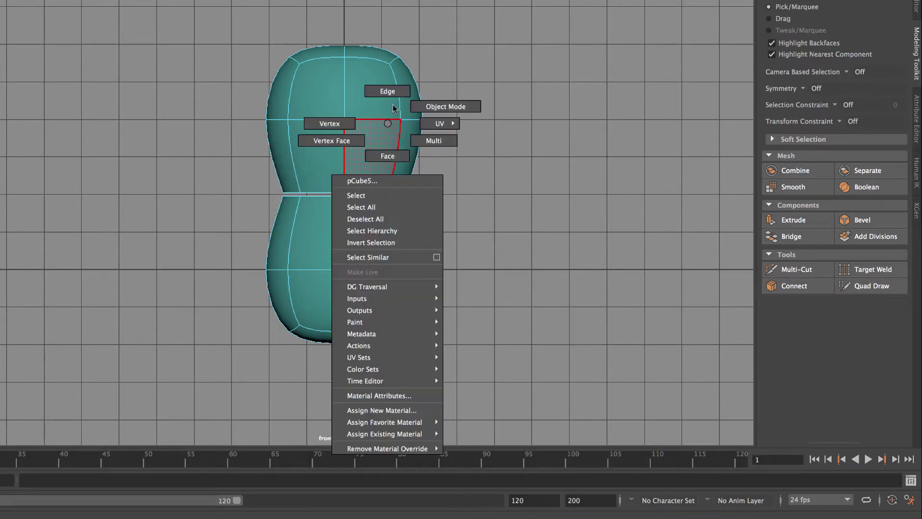
right_click_drag(380, 166, 380, 169)
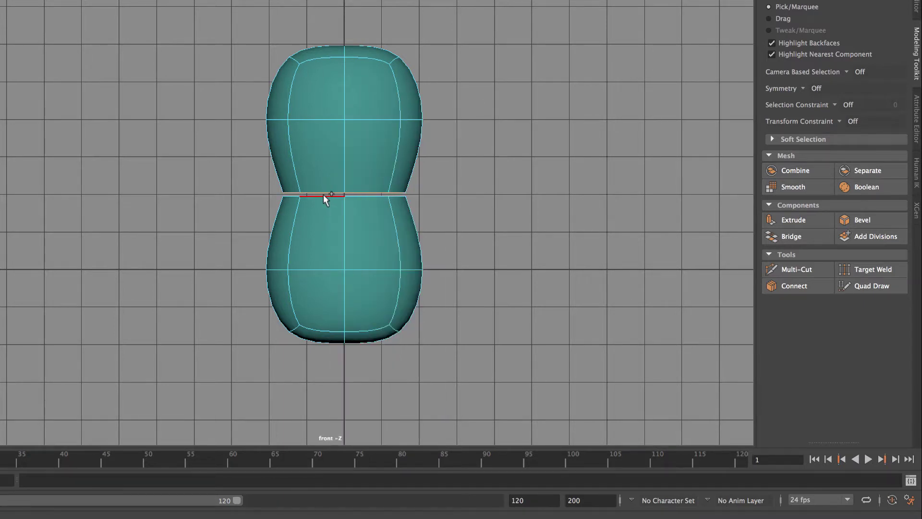
left_click(800, 239)
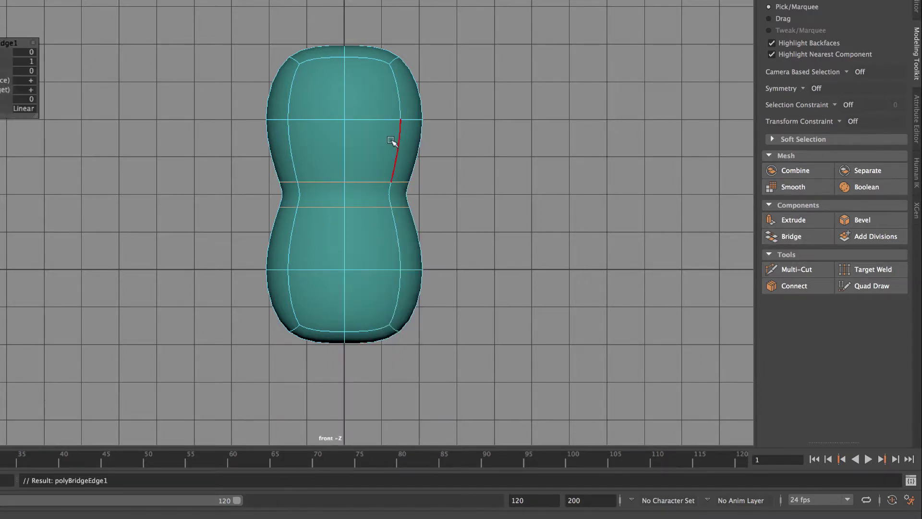
right_click_drag(390, 139, 448, 122)
Move the head sphere down about 1.5 grid units so it sits just above the torso.
left_click(472, 60)
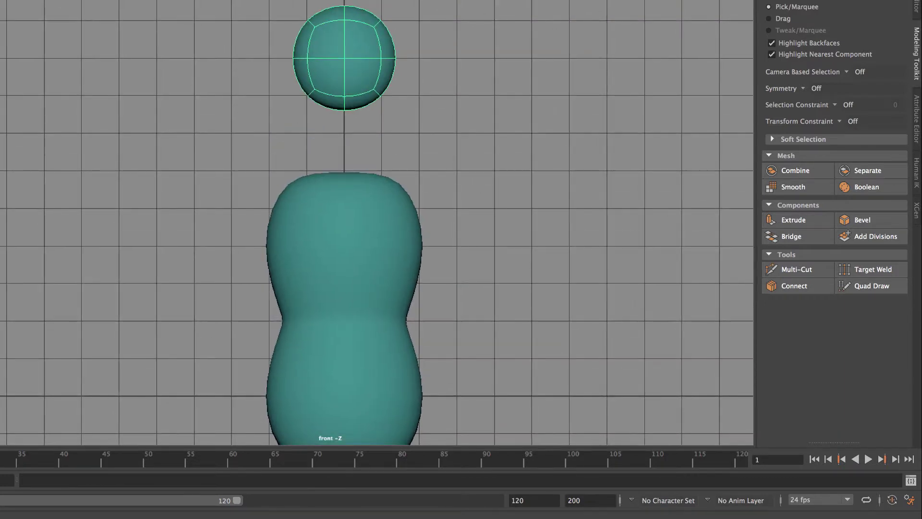
key("w")
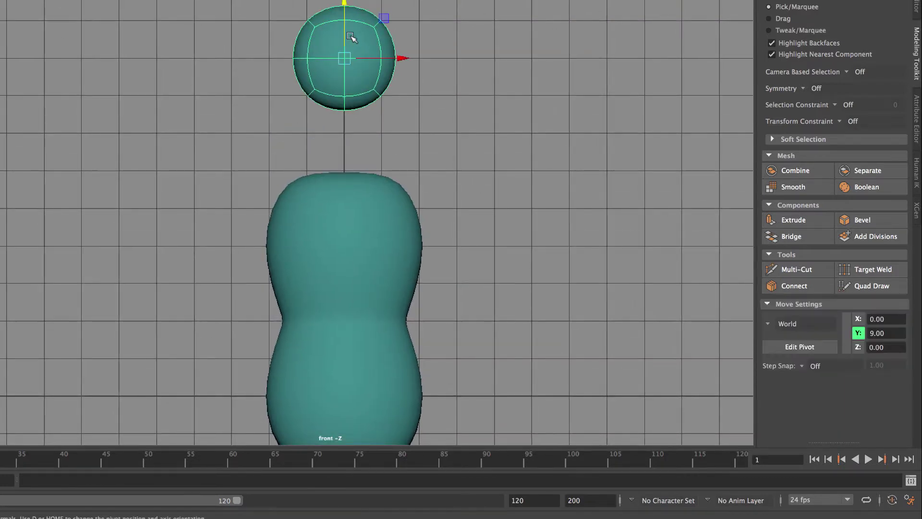
middle_click_drag(347, 41, 354, 93)
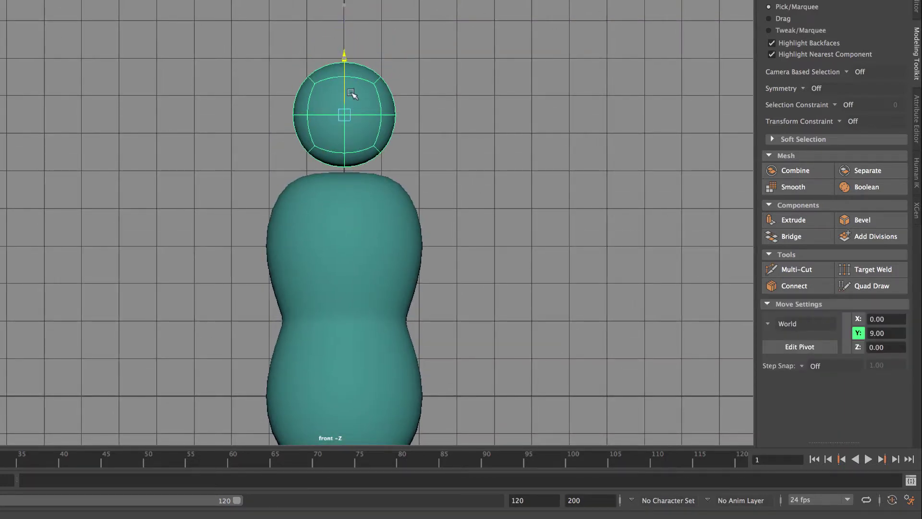
Delete the cap faces at the top of the torso and the cap faces at the bottom of the head.
left_click(341, 190)
right_click_drag(342, 179, 345, 195)
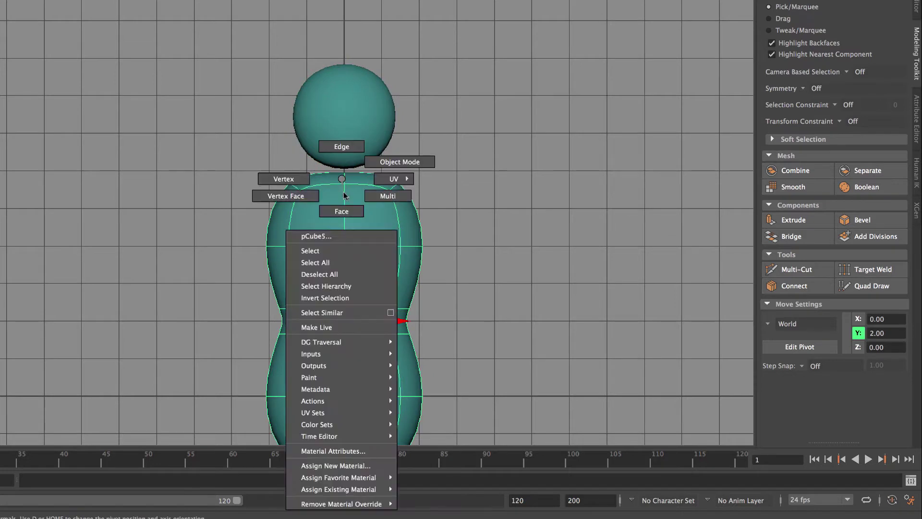
left_click_drag(288, 162, 438, 175)
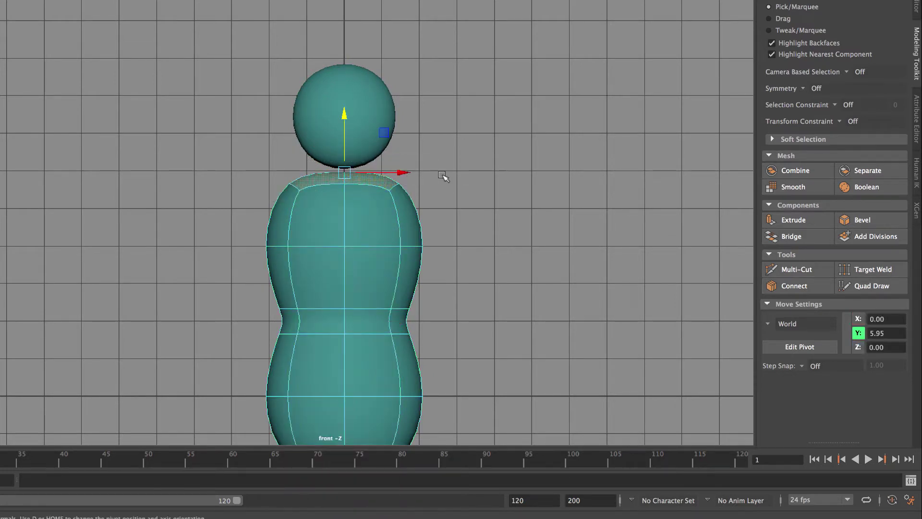
left_click(443, 177)
left_click(350, 127)
right_click_drag(350, 124, 323, 158)
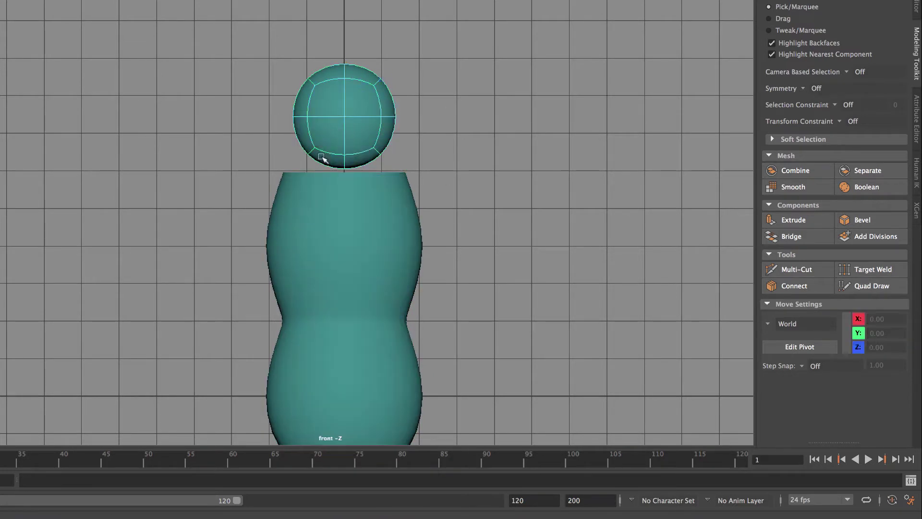
left_click_drag(379, 172, 402, 175)
key("Delete")
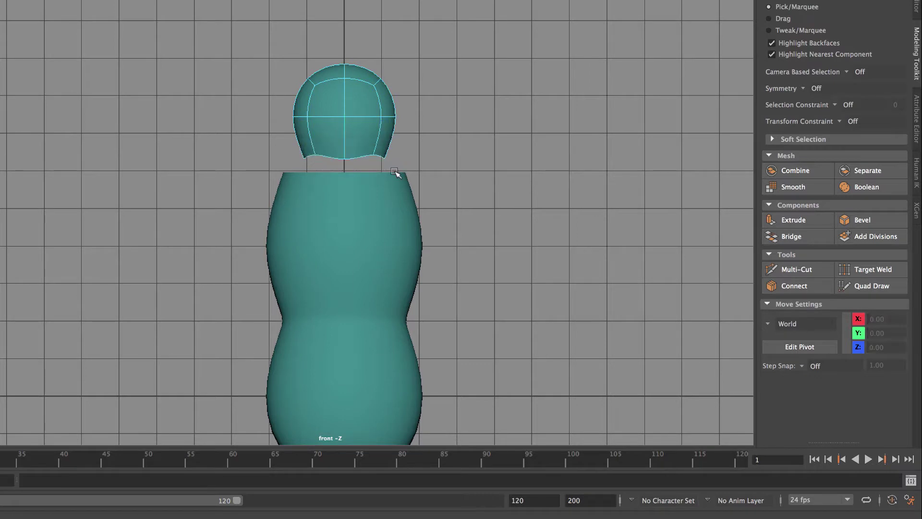
Flatten the head's open bottom row of vertices by scaling it vertically, then return to object mode.
right_click(343, 123)
left_click(287, 122)
left_click_drag(282, 143, 440, 188)
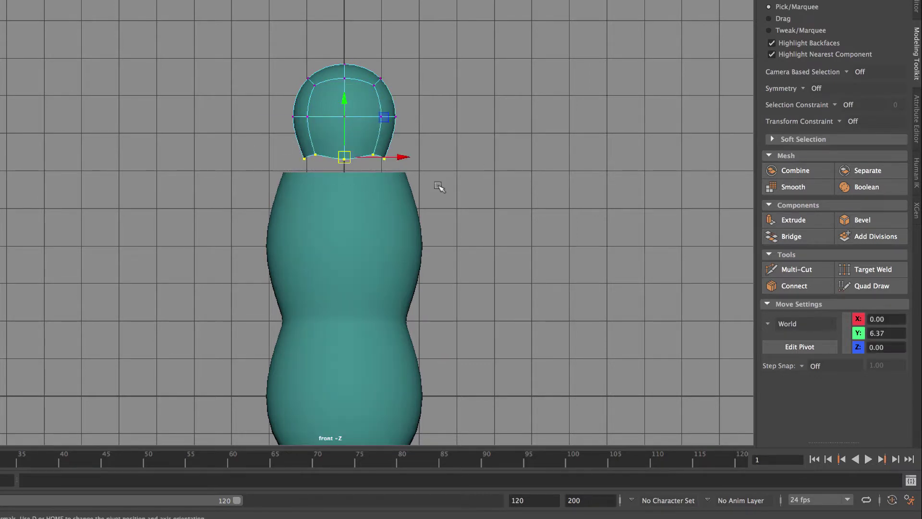
key("r")
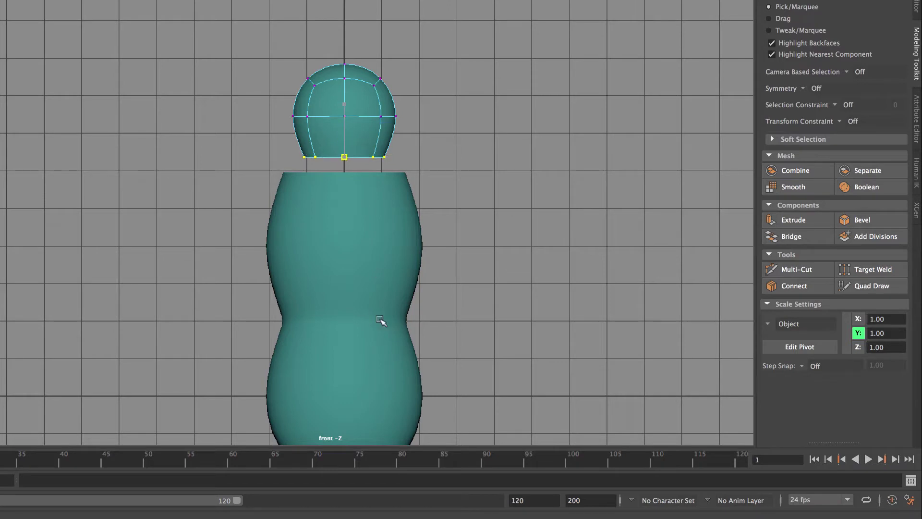
right_click_drag(371, 143, 422, 124)
Combine the head and the torso into a single mesh.
left_click(390, 201)
key("q")
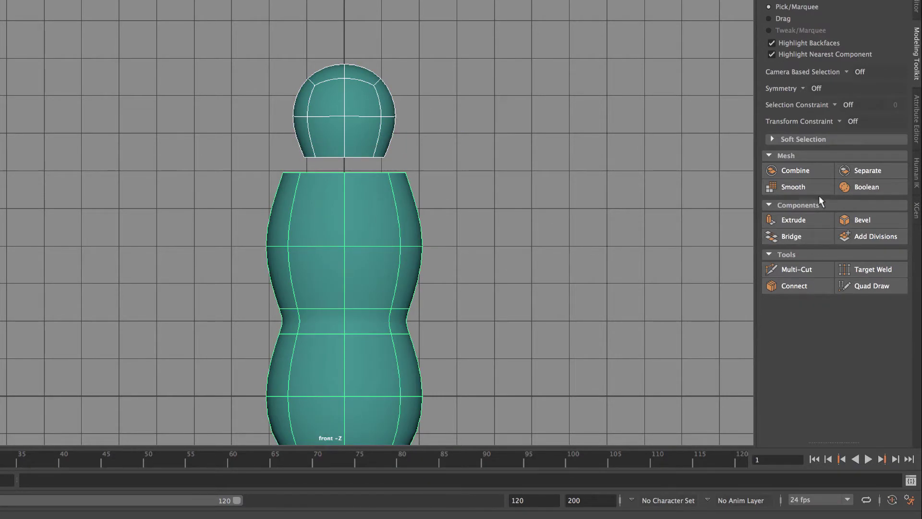
left_click(796, 170)
Bridge the head's bottom border edges to the torso's top border edges to form the neck, then return to object mode.
right_click_drag(370, 123, 368, 99)
double_click(365, 158)
double_click(368, 173, "shift")
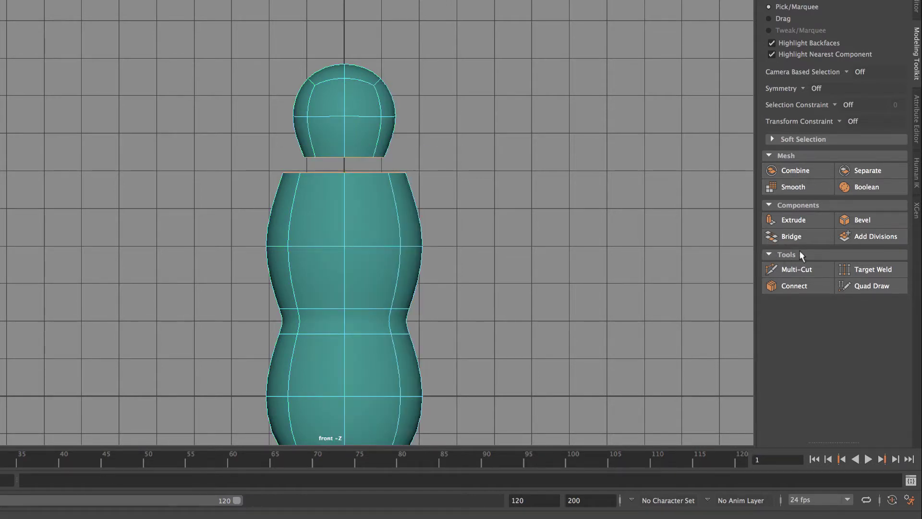
left_click(798, 237)
right_click(362, 127)
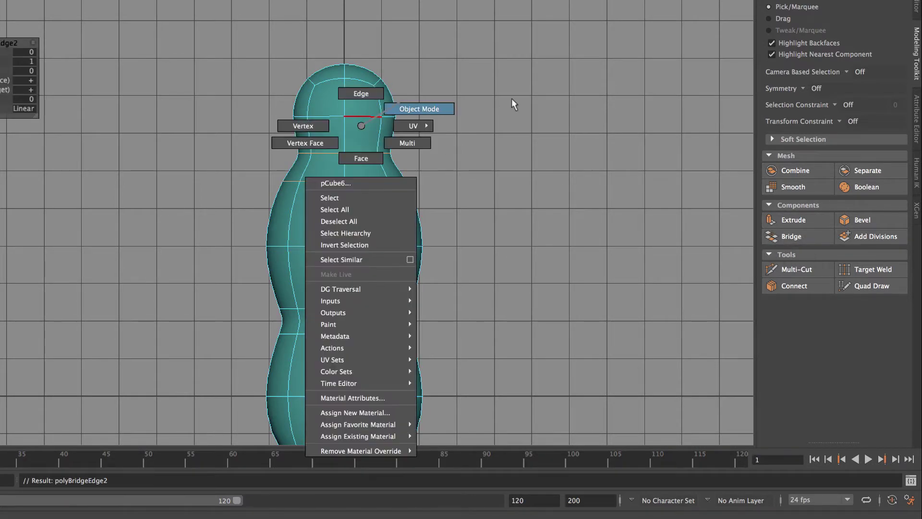
right_click_drag(512, 103, 517, 101)
key("space")
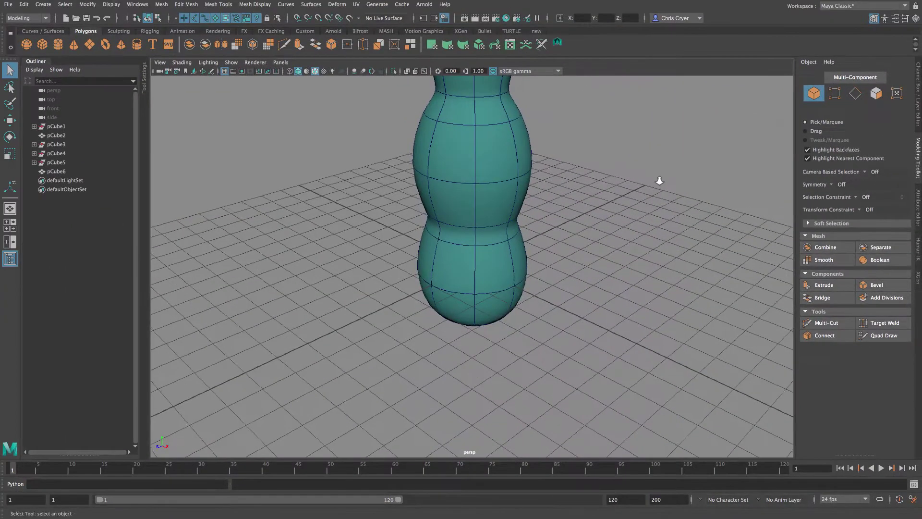
right_click_drag(660, 180, 482, 160, "alt")
left_click_drag(482, 160, 506, 180, "alt")
middle_click_drag(505, 180, 548, 221, "alt")
right_click_drag(548, 220, 595, 302, "alt")
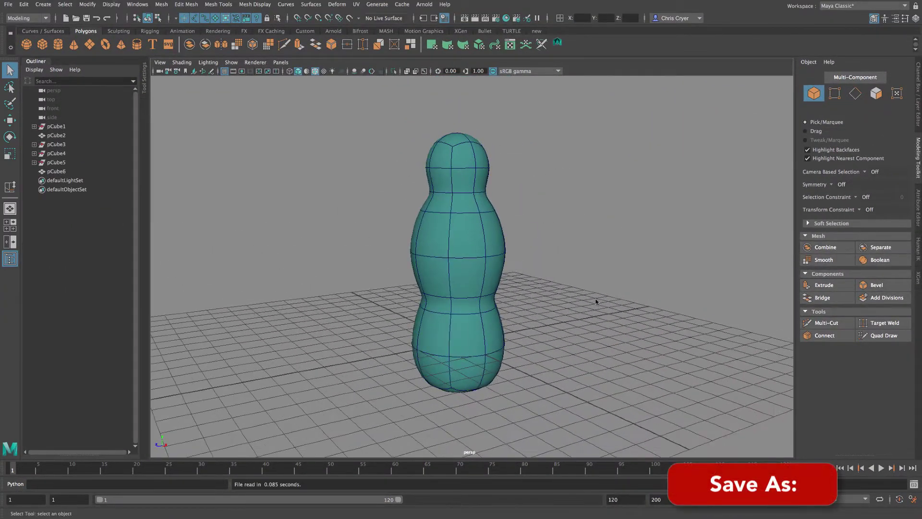
In the side view, move the two waist vertex rows forward about 0.75 units along positive Z.
key("space")
key("space")
left_click(471, 210)
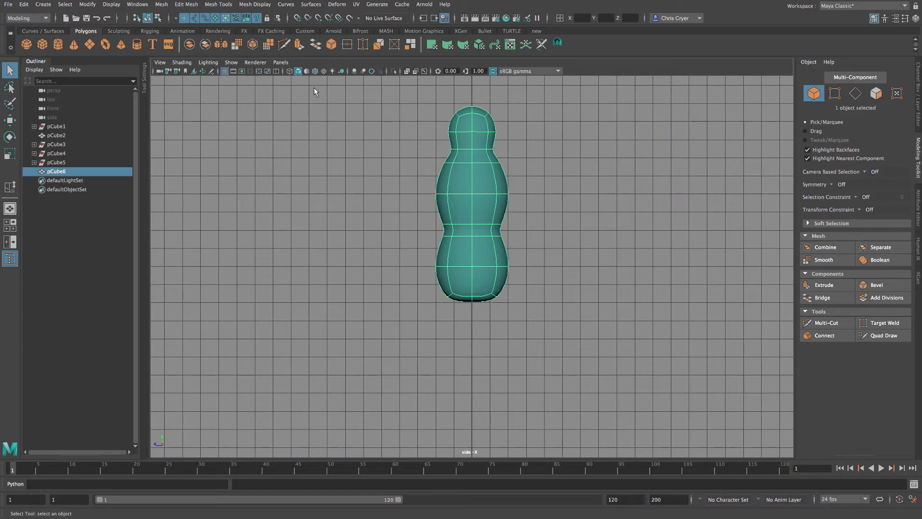
right_click(482, 198)
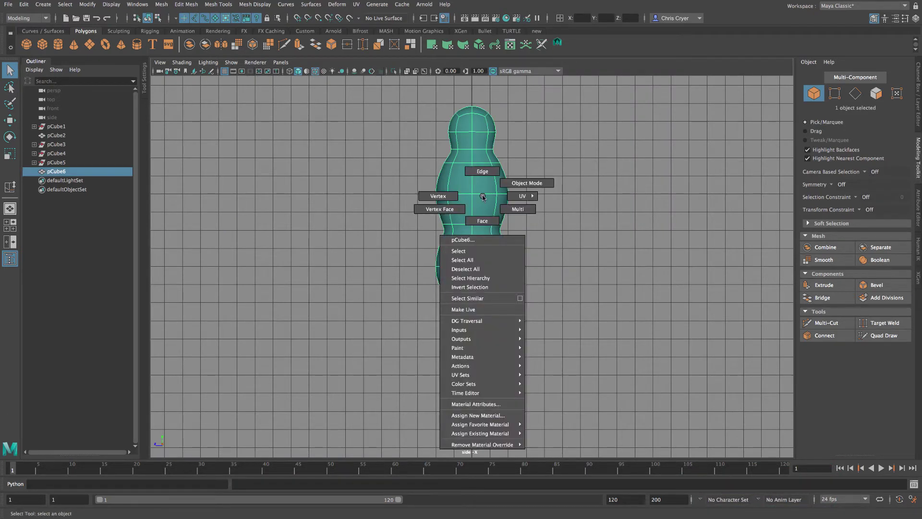
left_click(454, 196)
left_click_drag(417, 211, 521, 240)
key("w")
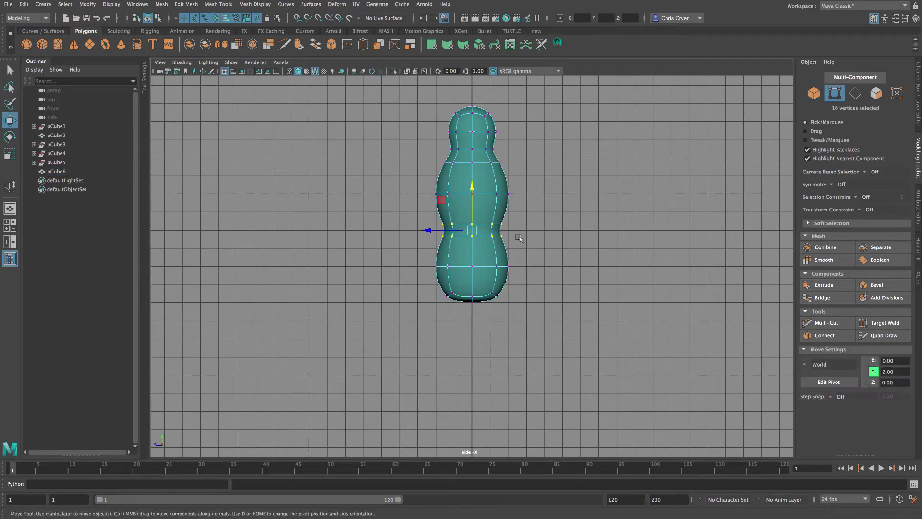
left_click_drag(442, 229, 428, 227)
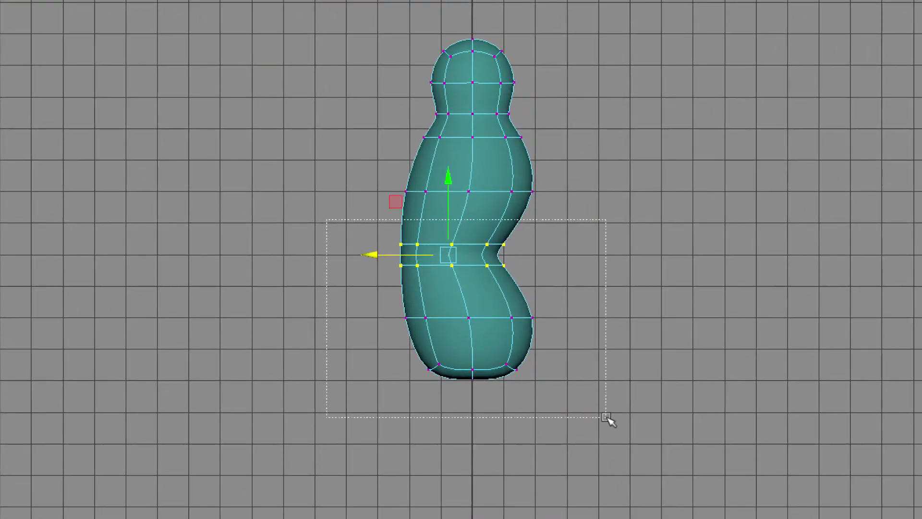
Shorten the torso by raising the vertices from the waist down, followed by all vertices from the chest down.
left_click_drag(607, 417, 607, 417)
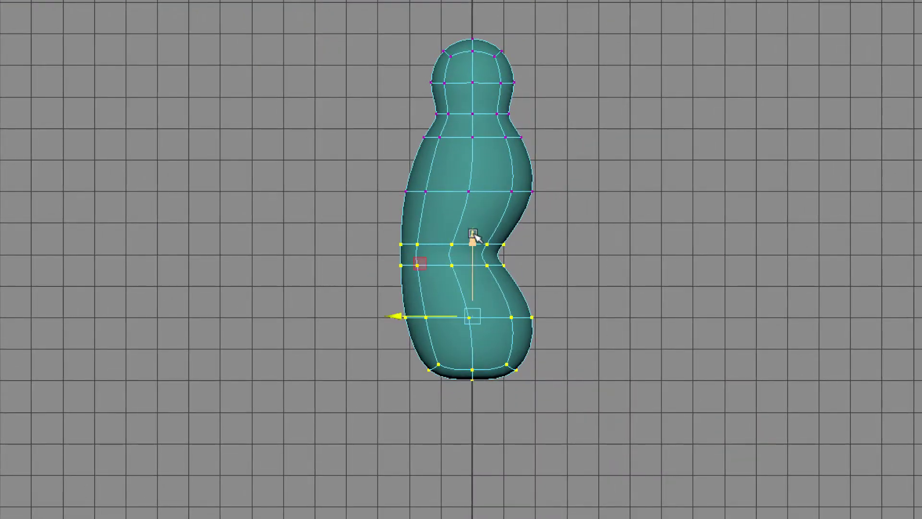
left_click_drag(474, 239, 473, 226)
left_click_drag(367, 175, 667, 427)
left_click_drag(482, 208, 482, 194)
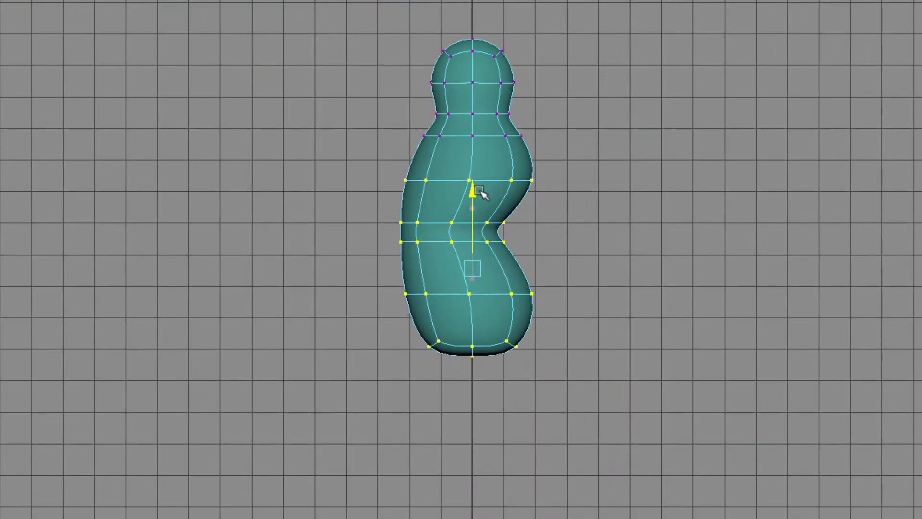
right_click_drag(494, 173, 579, 146)
Spread the two waist edge loops apart vertically, raising the upper loop slightly and lowering the lower one.
double_click(466, 222)
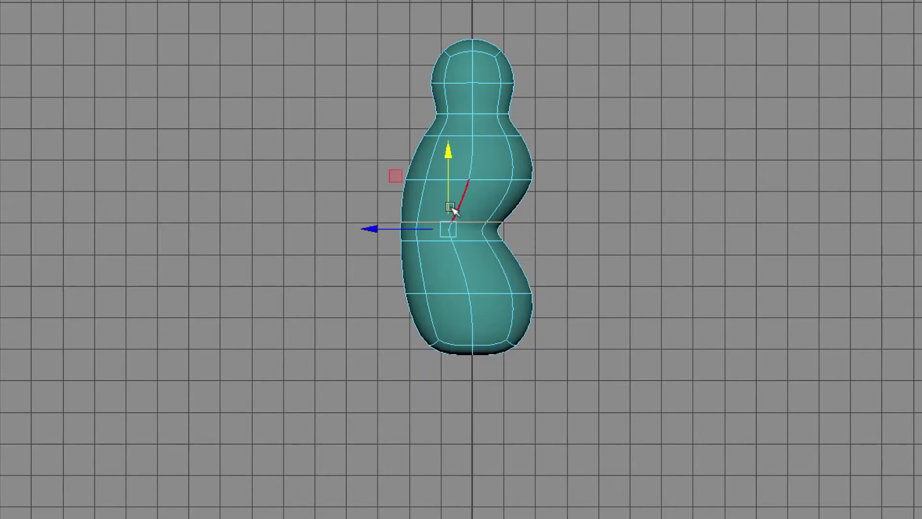
mouse_move(446, 189)
left_mouse_down()
mouse_move(446, 180)
mouse_move(446, 201)
left_mouse_up()
double_click(469, 241)
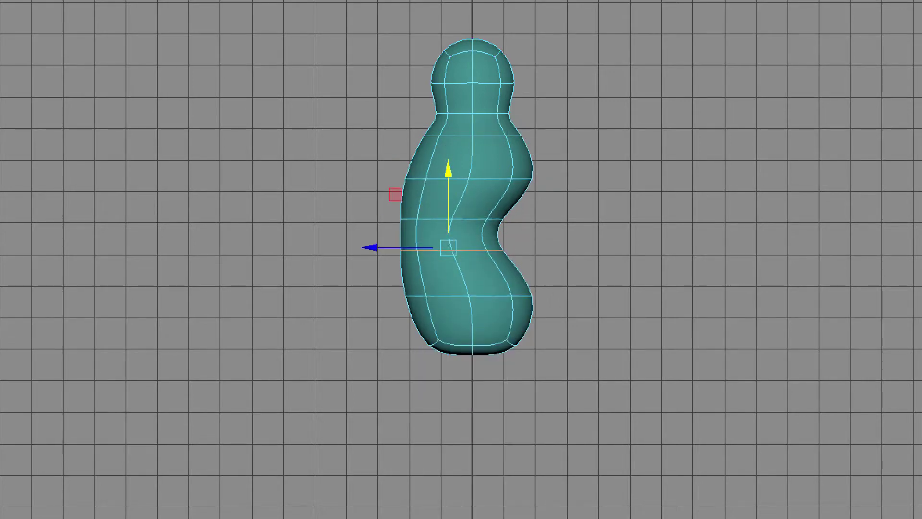
Tilt the lower waist edge loop about 14 degrees with its back end up, widen it slightly along Z, and return to object mode.
key("e")
left_click_drag(517, 311, 523, 268)
key("w")
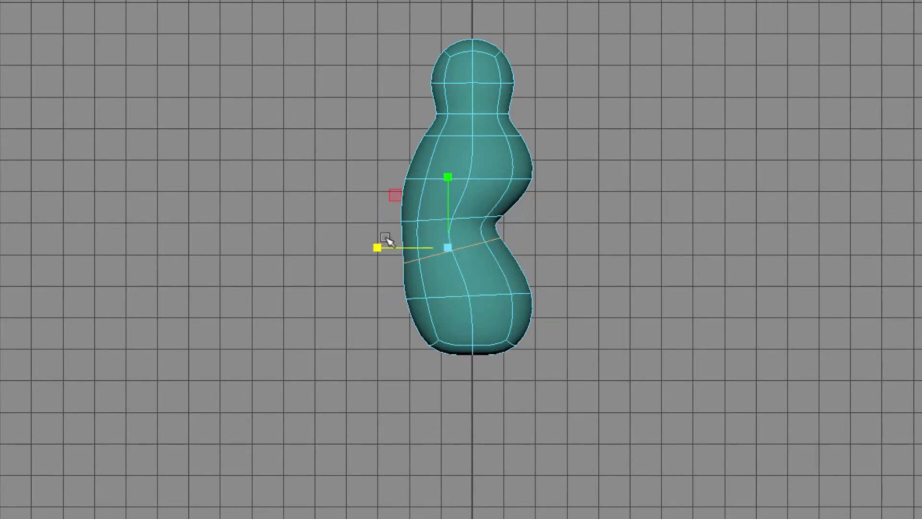
left_click_drag(375, 246, 374, 246)
right_click_drag(488, 187, 566, 162)
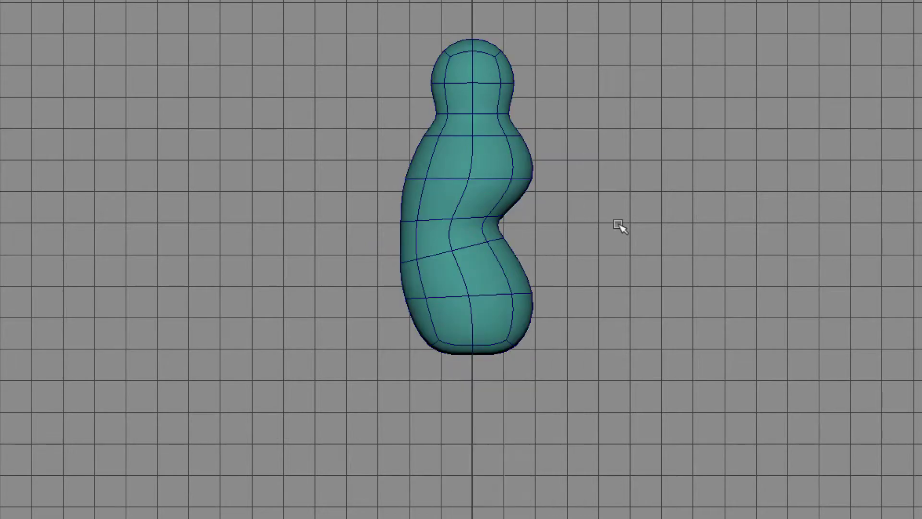
key("space")
key("space")
left_click_drag(636, 192, 611, 188, "alt")
middle_click_drag(641, 214, 648, 197, "alt")
In the side view, scale the neck edge loop uniformly to about 80 percent, then return to object mode.
key("space")
key("space")
left_click(500, 100)
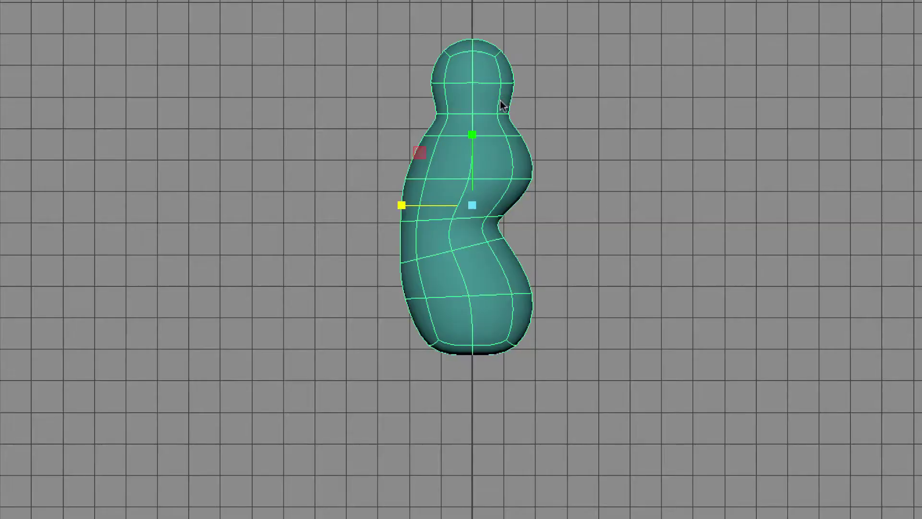
right_click_drag(501, 101, 499, 67)
double_click(485, 114)
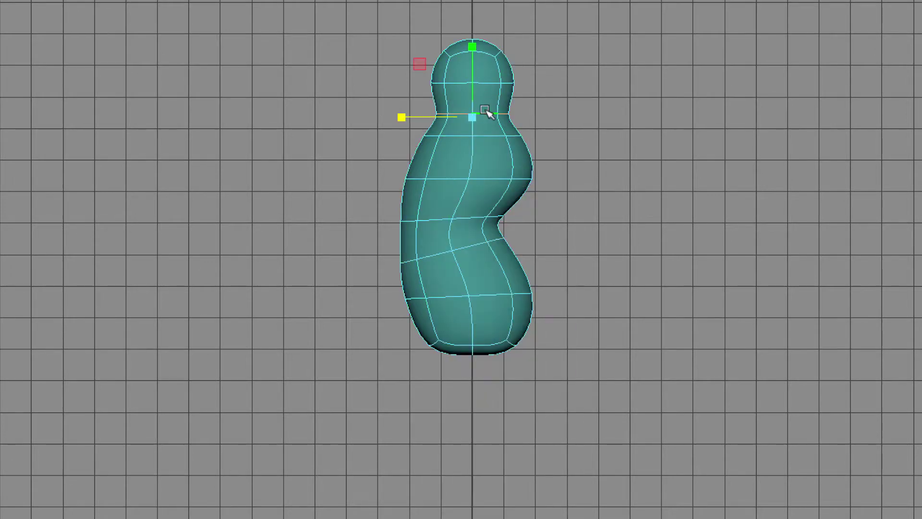
left_click_drag(476, 120, 460, 118)
right_click_drag(492, 149, 584, 130)
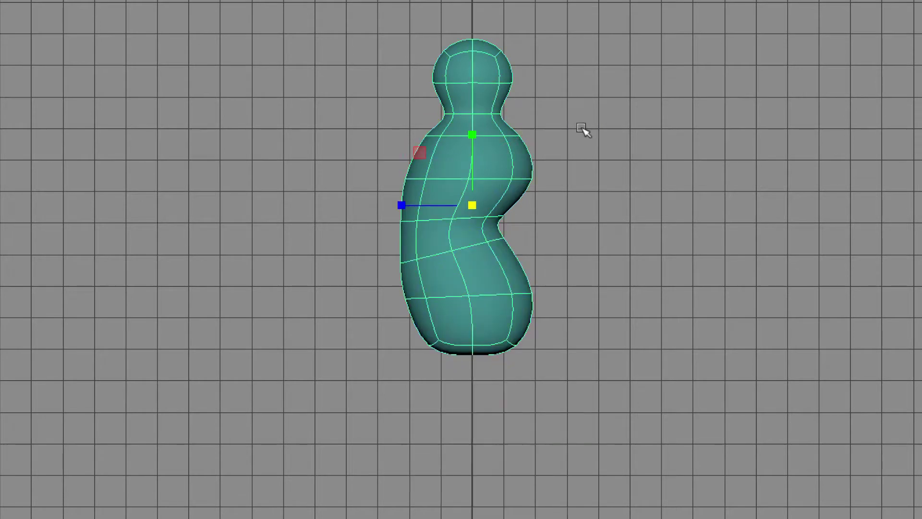
In the side view, move the upper-back vertices at chest height slightly inward along Z, then restore the smooth preview and object mode.
key("1")
mouse_move(529, 169)
right_mouse_down()
mouse_move(484, 168)
mouse_move(511, 170)
right_mouse_up()
left_click_drag(538, 180, 520, 179)
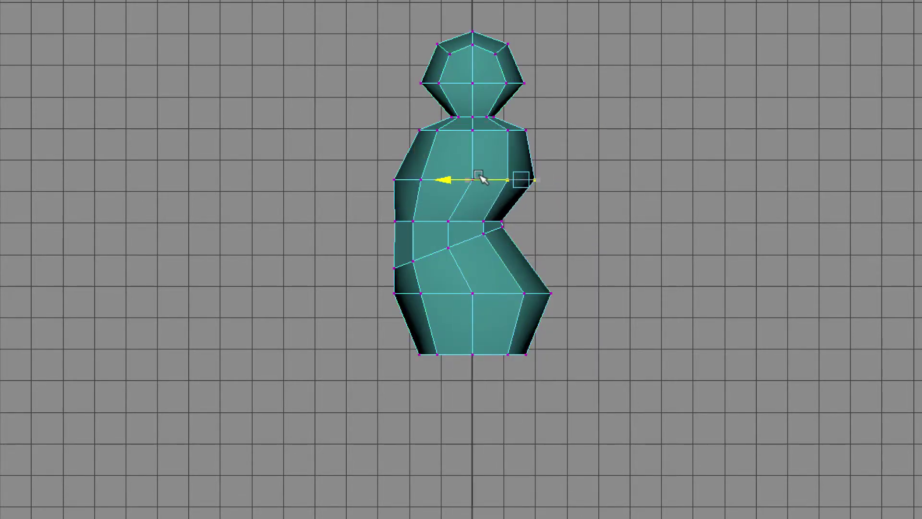
key("3")
right_click_drag(477, 144, 537, 120)
Move the belly vertices at waist level slightly forward along Z, return to object mode, and check the body in perspective.
right_click_drag(422, 258, 368, 248)
left_click_drag(363, 208, 406, 271)
left_click_drag(375, 242, 370, 242)
right_click_drag(500, 179, 586, 150)
key("space")
key("space")
left_click_drag(665, 185, 577, 182, "alt")
In the front view, select all the faces on the left side of the body's center line and delete them.
key("space")
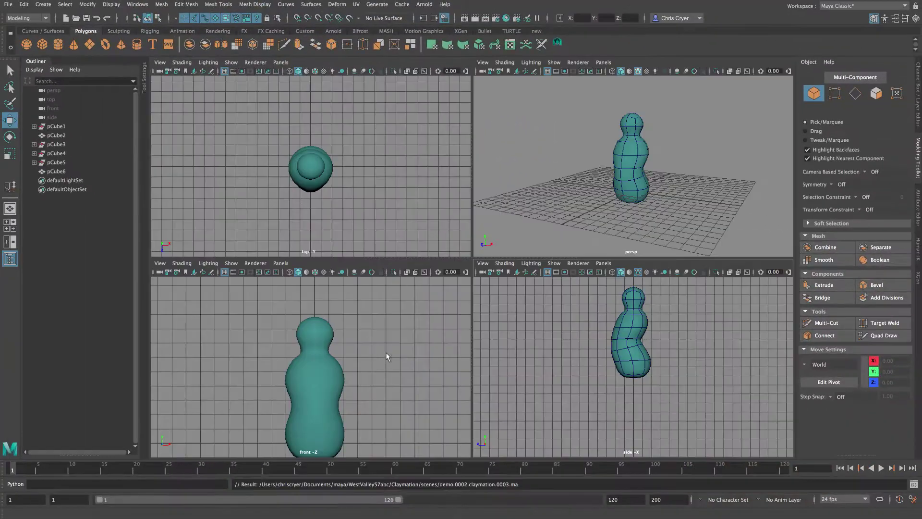
key("space")
left_click(466, 256)
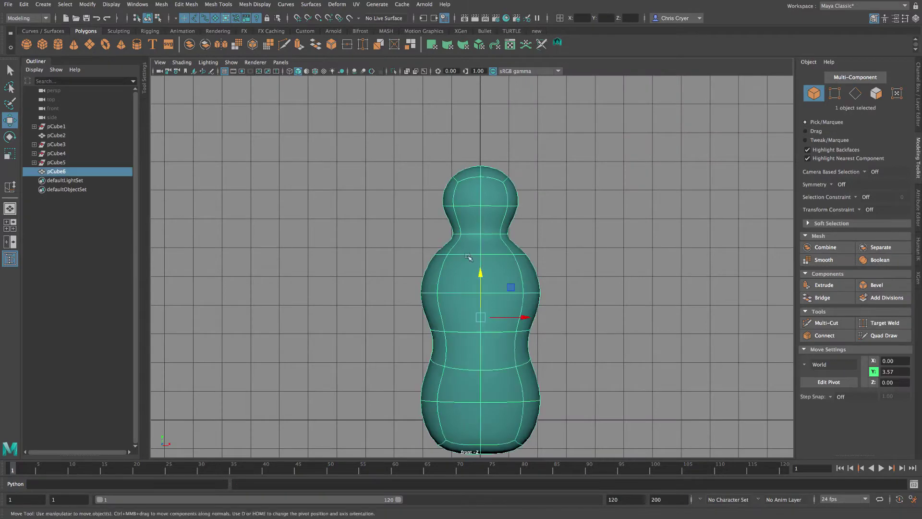
scroll(465, 256, "down", 2)
right_click(487, 213)
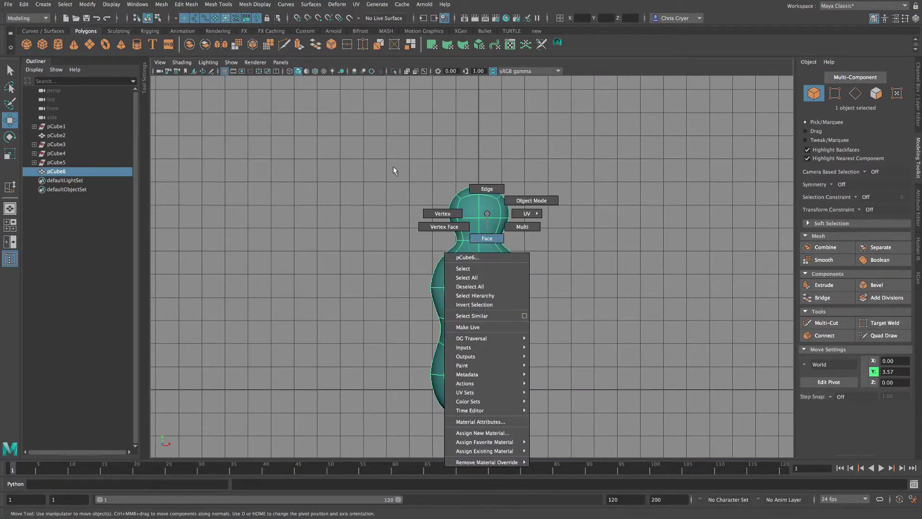
right_click_drag(487, 213, 487, 238)
left_click_drag(369, 148, 466, 432)
key("Delete")
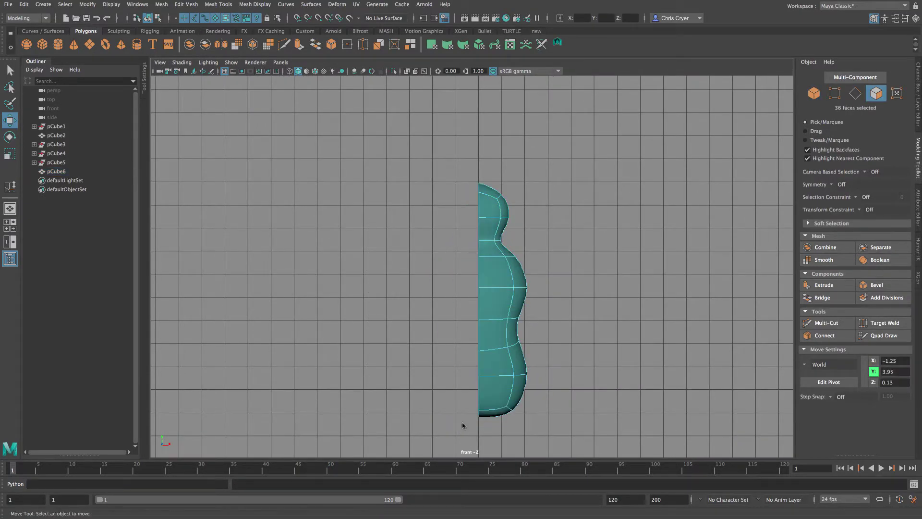
Show the underside of the half body in perspective with the grid hidden and the smooth preview off.
key("space")
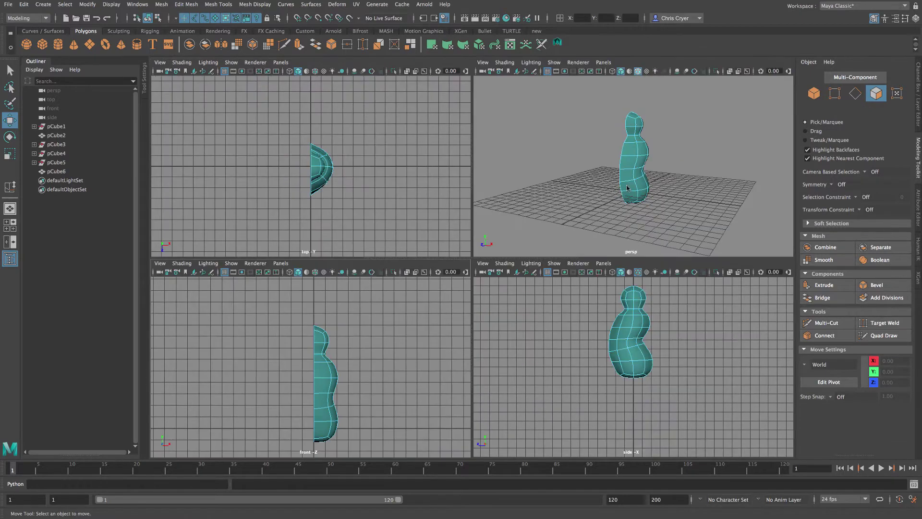
key("space")
left_click_drag(627, 192, 526, 205, "alt")
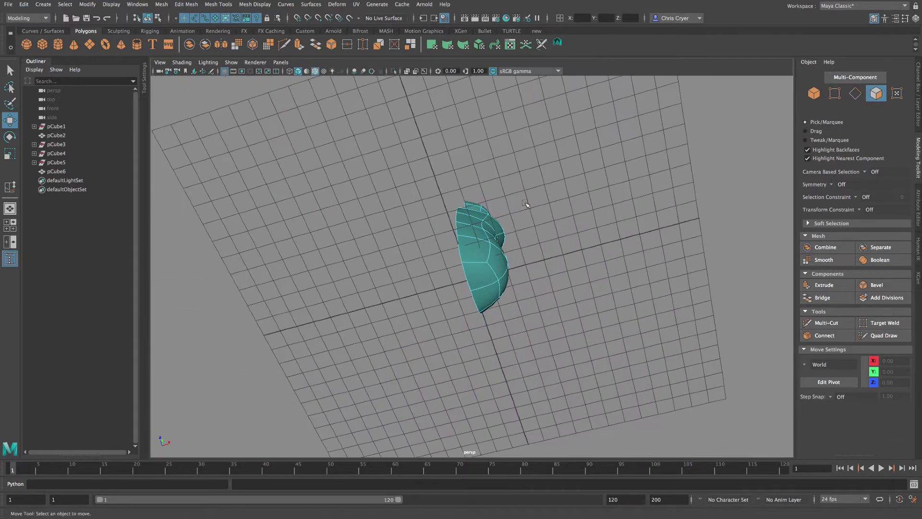
left_click(224, 71)
right_click_drag(392, 198, 617, 232, "alt")
key("1")
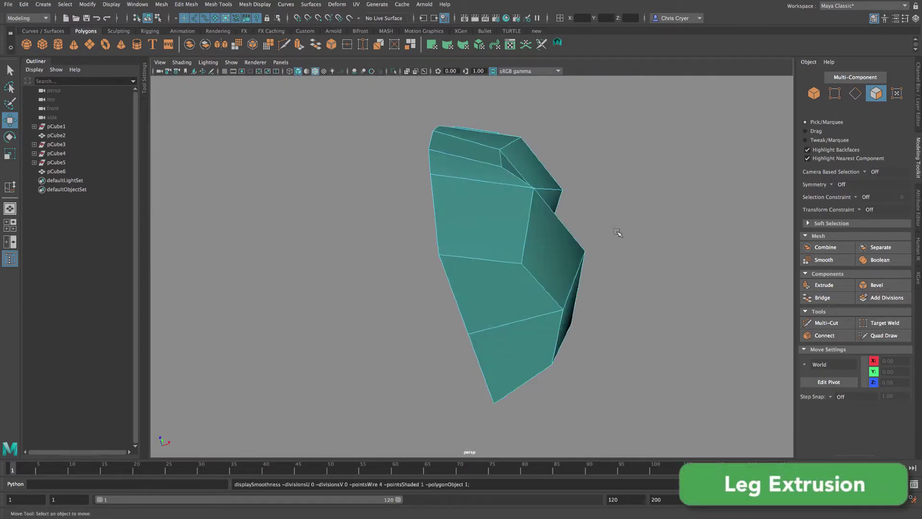
Move the three outer vertices on the underside of the torso inward along X, close to the center line.
right_click(557, 234)
left_click(519, 264)
left_click(522, 263)
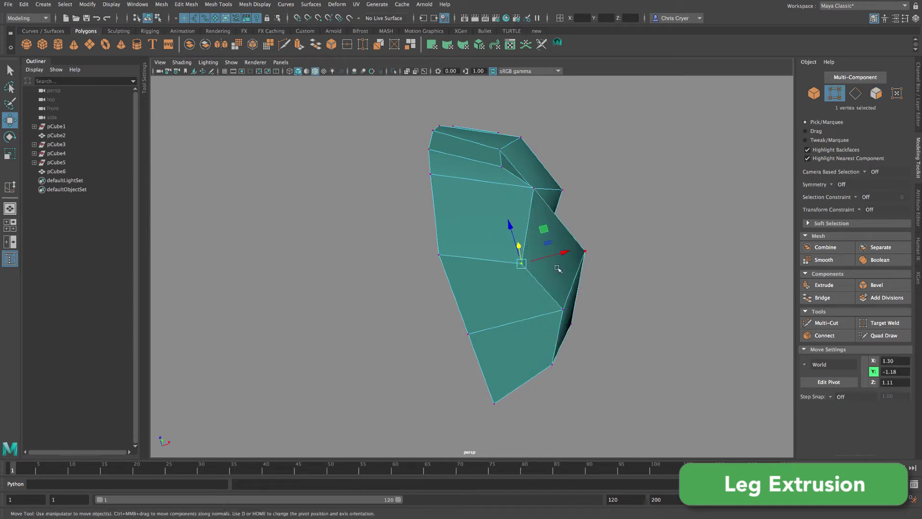
left_click(562, 310, "shift")
left_click_drag(591, 335, 556, 321, "alt")
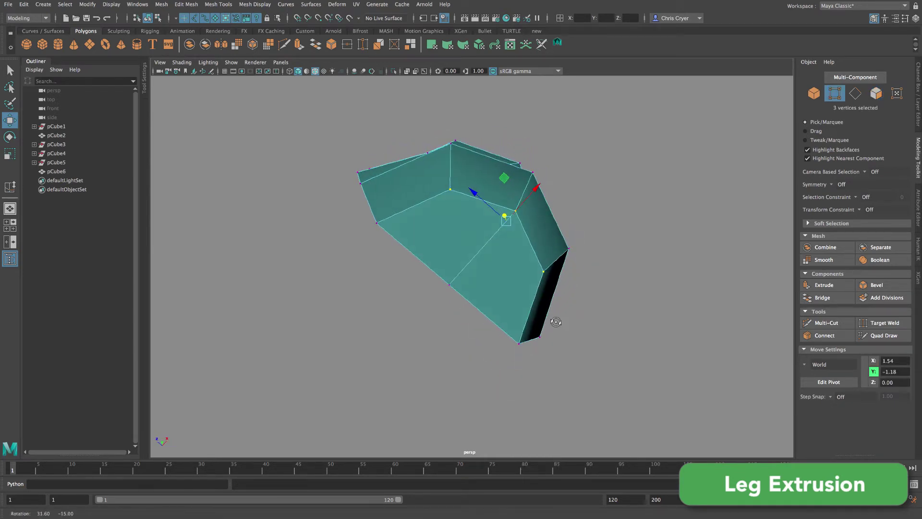
left_click_drag(533, 189, 434, 282)
key("r")
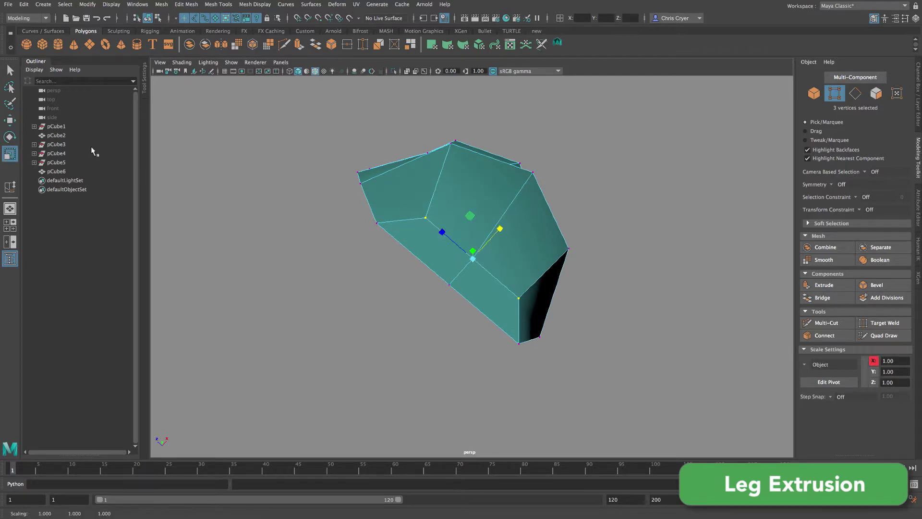
key("w")
left_click_drag(505, 226, 528, 253)
Select the three outer hip vertices and lower them in the front view to about Y -0.59.
middle_click_drag(528, 252, 456, 153, "alt")
left_click(440, 147)
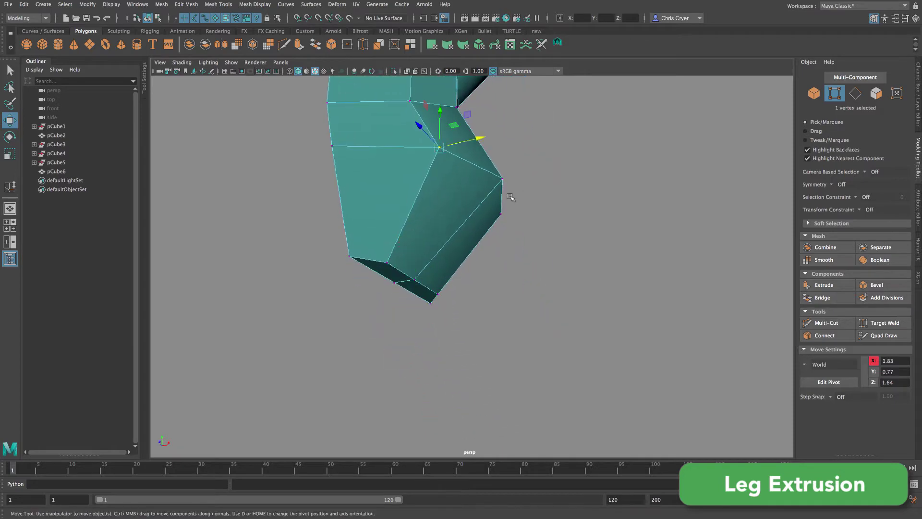
left_click_drag(512, 196, 456, 192, "alt")
left_click(419, 190, "shift")
key("space")
key("space")
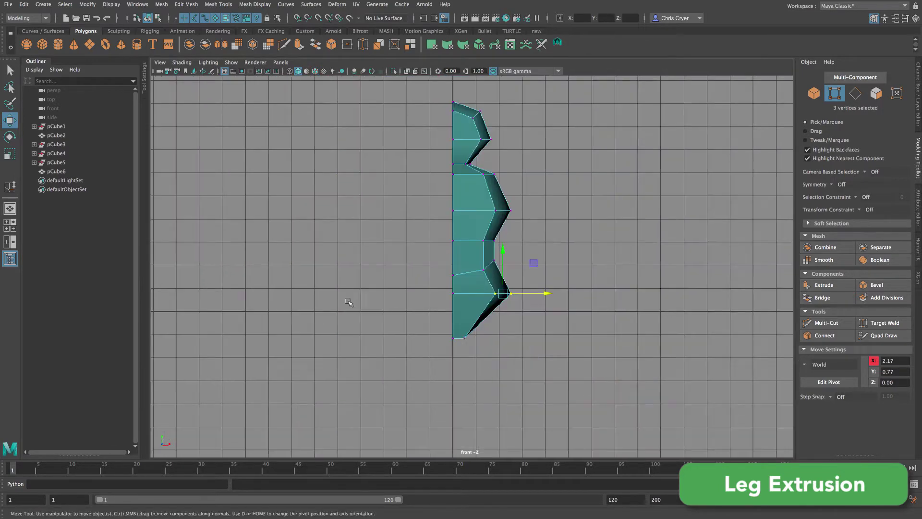
right_click_drag(496, 365, 624, 385, "alt")
middle_click_drag(528, 269, 467, 255, "alt")
left_click_drag(454, 243, 455, 290)
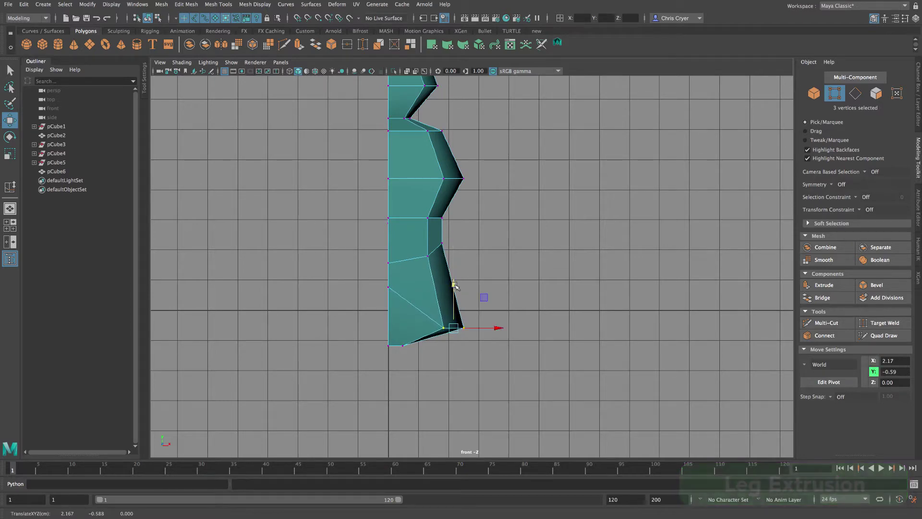
Extrude the two faces under the hip straight down along world Y to form a short leg stub.
key("space")
key("space")
left_click_drag(642, 206, 597, 154, "alt")
right_click_drag(365, 242, 364, 252)
left_click(364, 251)
left_click(398, 249, "shift")
left_click_drag(495, 232, 594, 287, "alt")
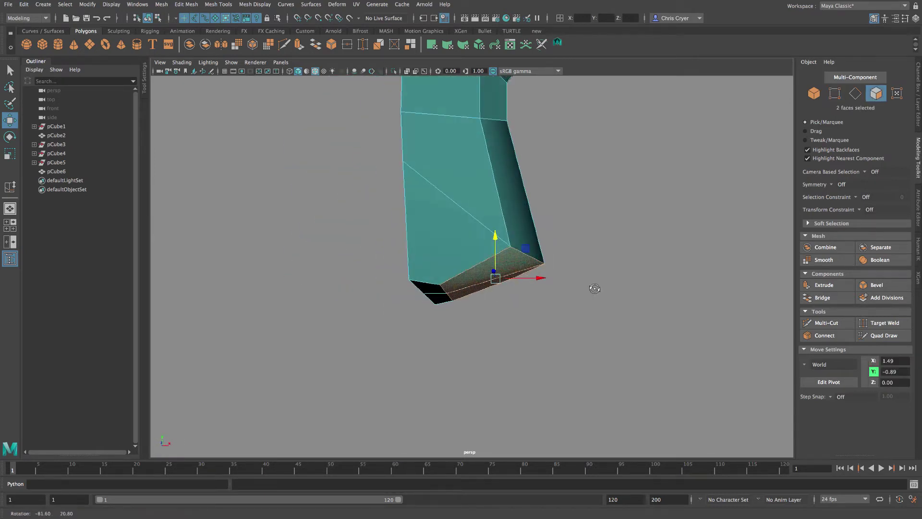
right_click_drag(624, 292, 590, 288, "alt")
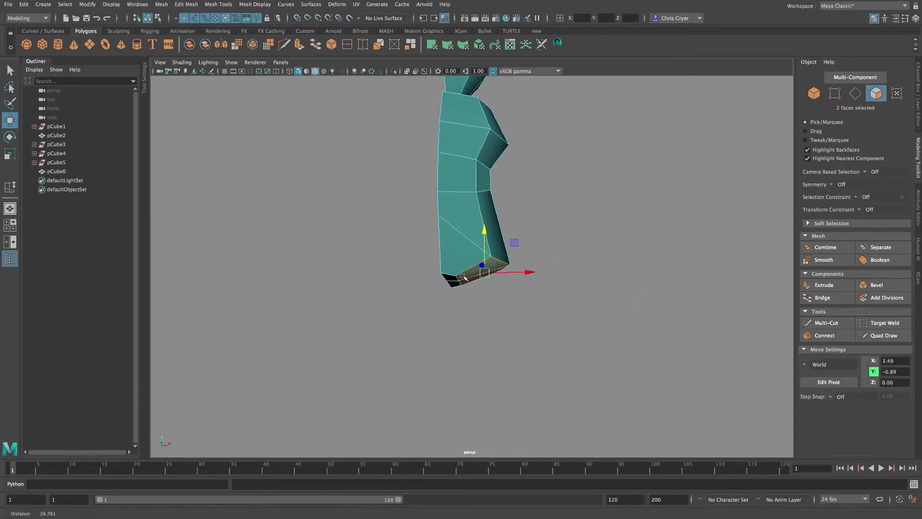
left_click(825, 286)
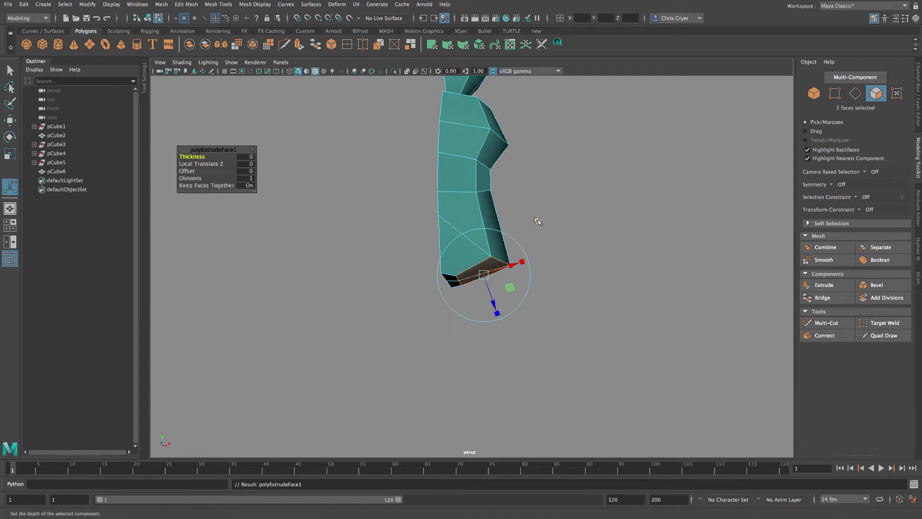
left_click(538, 220)
left_click_drag(486, 243, 503, 275)
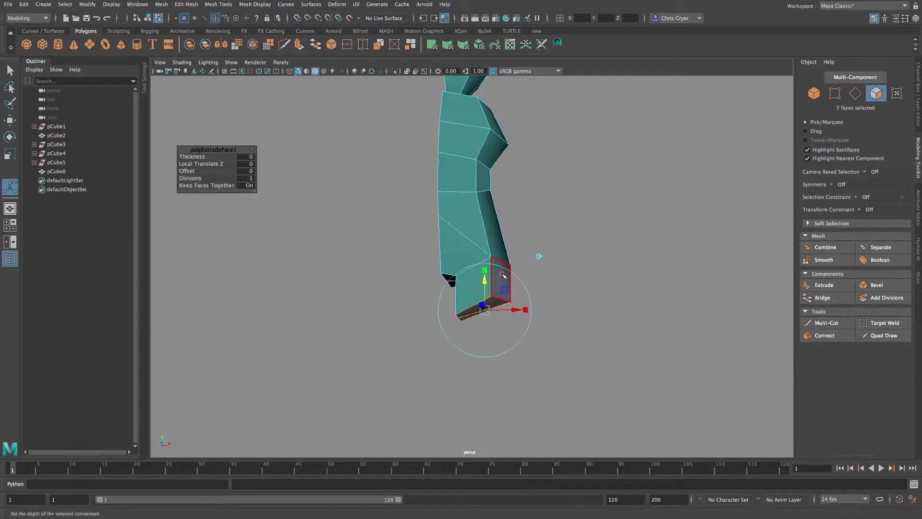
Flatten the six vertices at the bottom of the leg stub by scaling them along Y, then return to object mode.
right_click_drag(502, 261, 464, 266)
left_click_drag(549, 300, 611, 330, "alt")
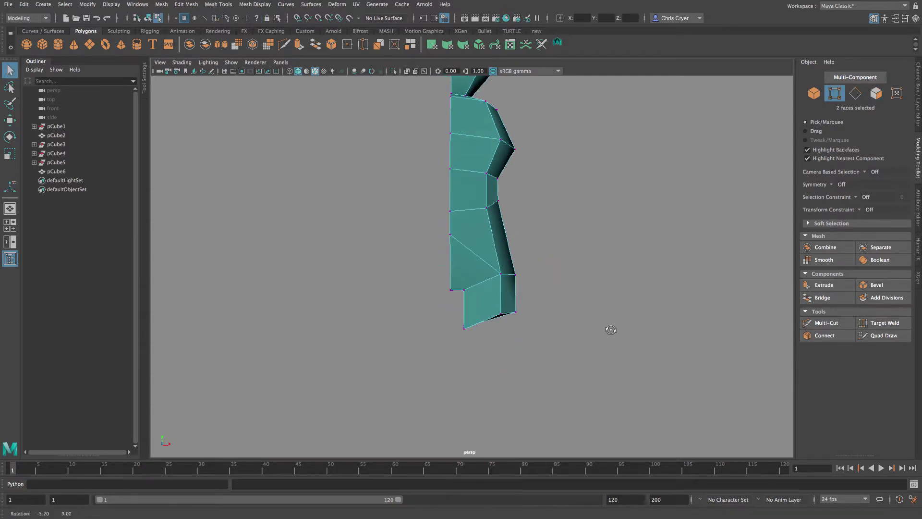
key("r")
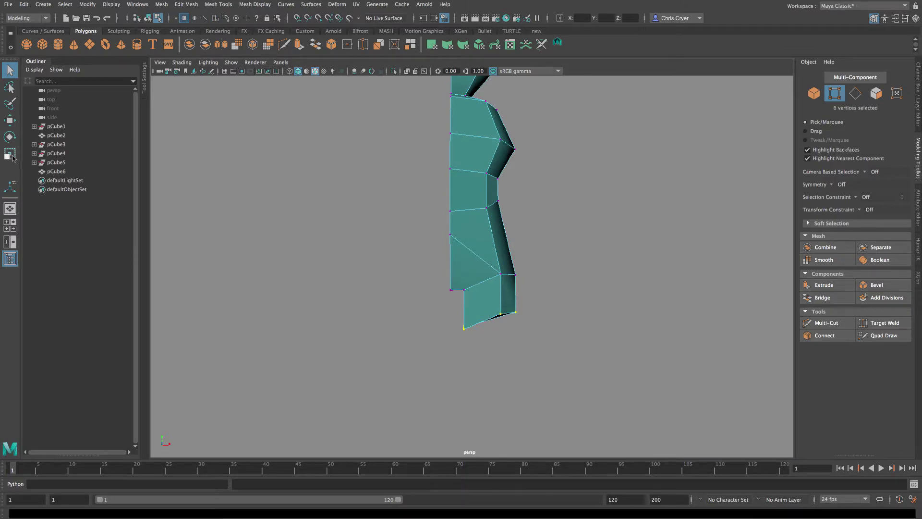
left_click_drag(490, 280, 502, 411)
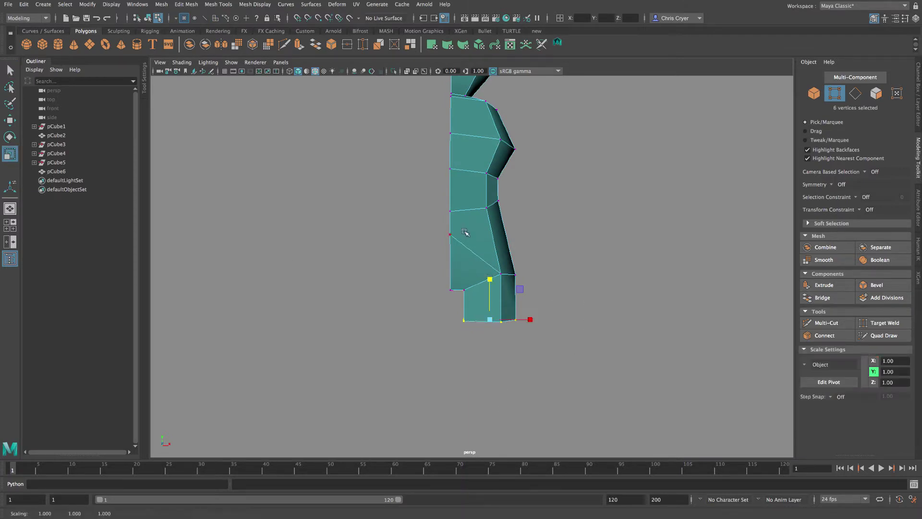
right_click_drag(465, 233, 545, 218)
Turn the smooth preview back on for the half body and view the whole shape in perspective.
middle_click_drag(558, 224, 529, 292, "alt")
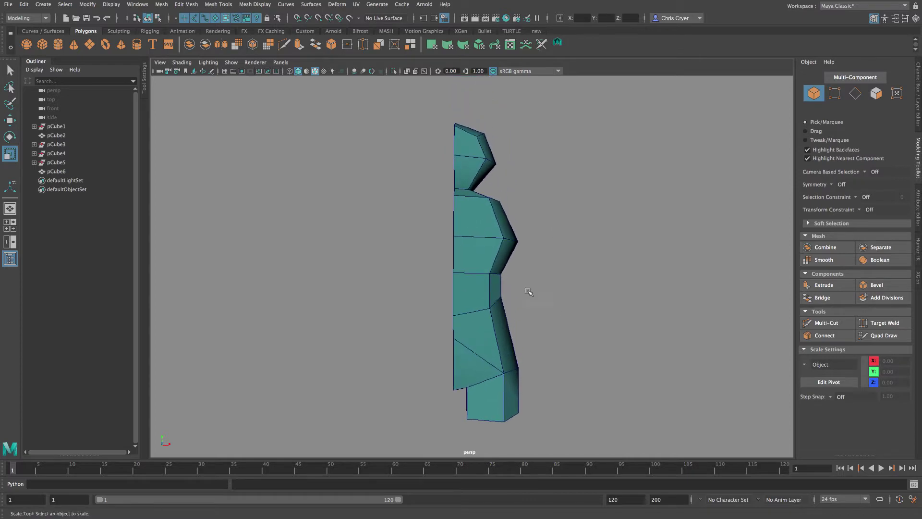
left_click(495, 263)
key("3")
left_click(595, 274)
right_click_drag(572, 272, 499, 269, "alt")
left_click_drag(500, 269, 426, 264, "alt")
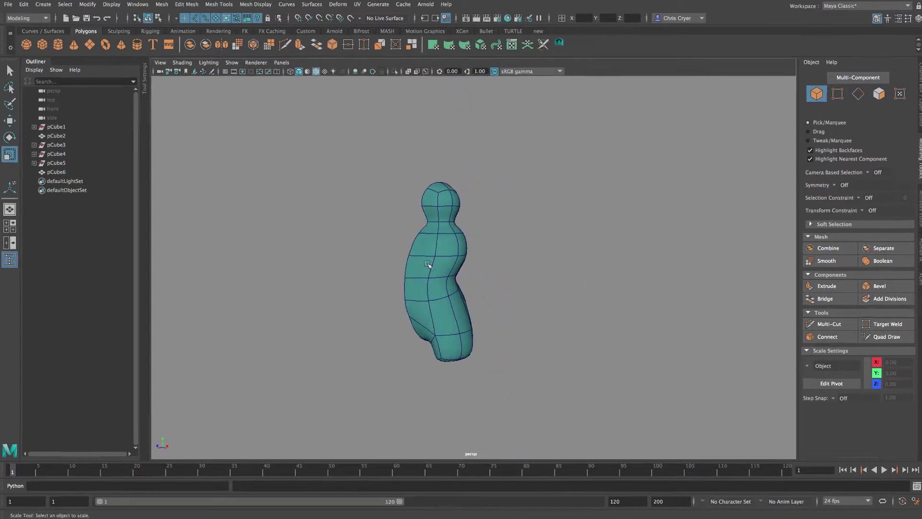
Mirror the half body across the world X axis in the negative direction, merging the border and editing the merge threshold.
left_click(428, 264)
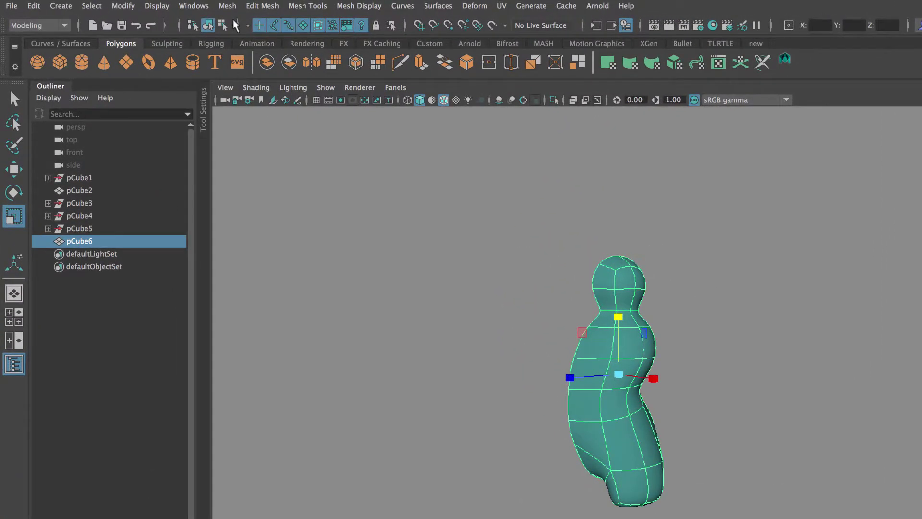
left_click(228, 6)
left_click(272, 173)
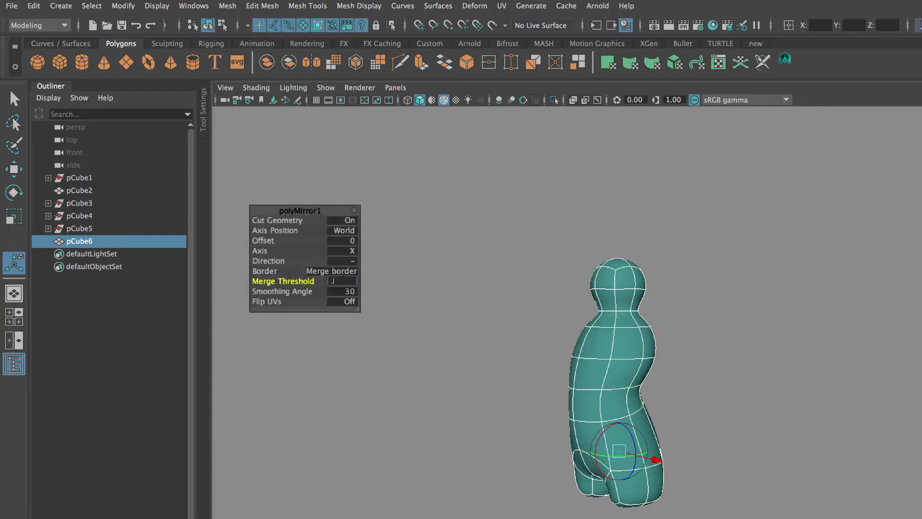
left_click(508, 343)
left_click_drag(508, 342, 673, 347, "alt")
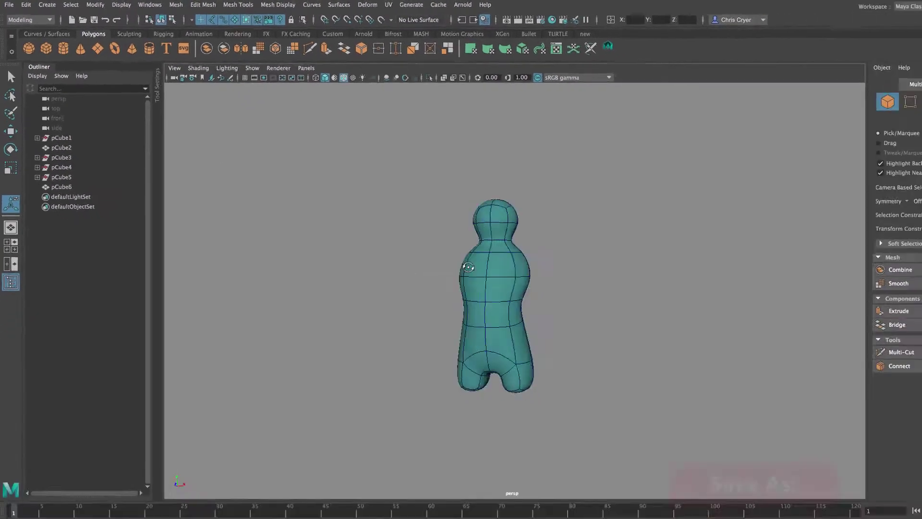
left_click_drag(478, 246, 404, 249, "alt")
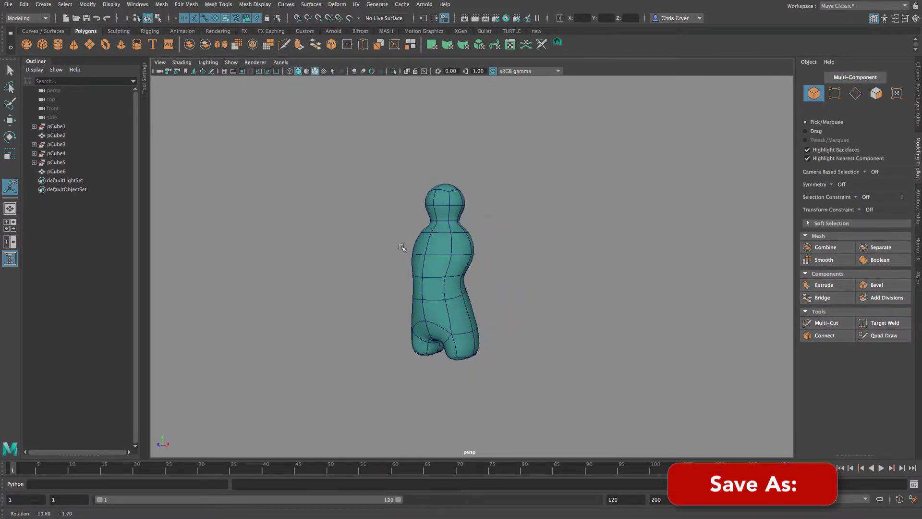
Select the two shoulder faces on the side of the upper torso and extrude them outward along world X as an arm stub.
key("q")
left_click(468, 261)
key("space")
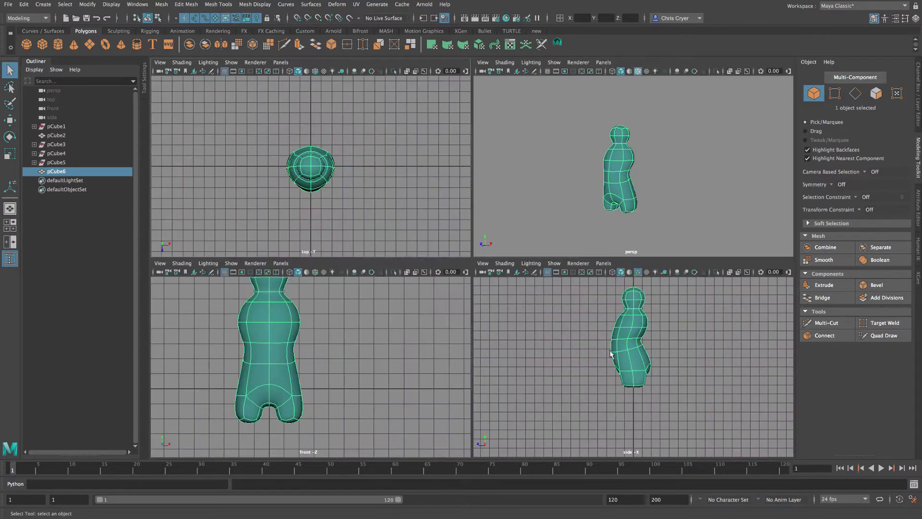
key("space")
right_click(469, 162)
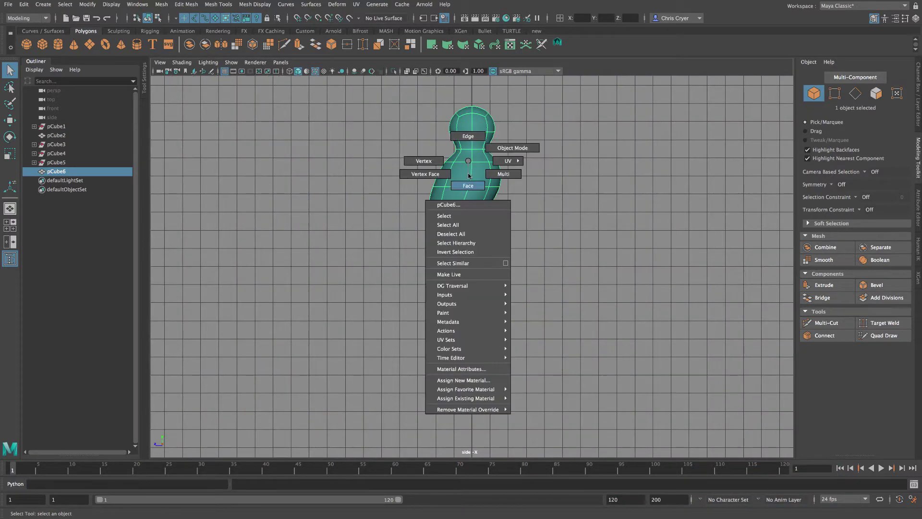
left_click(468, 176)
left_click(480, 175)
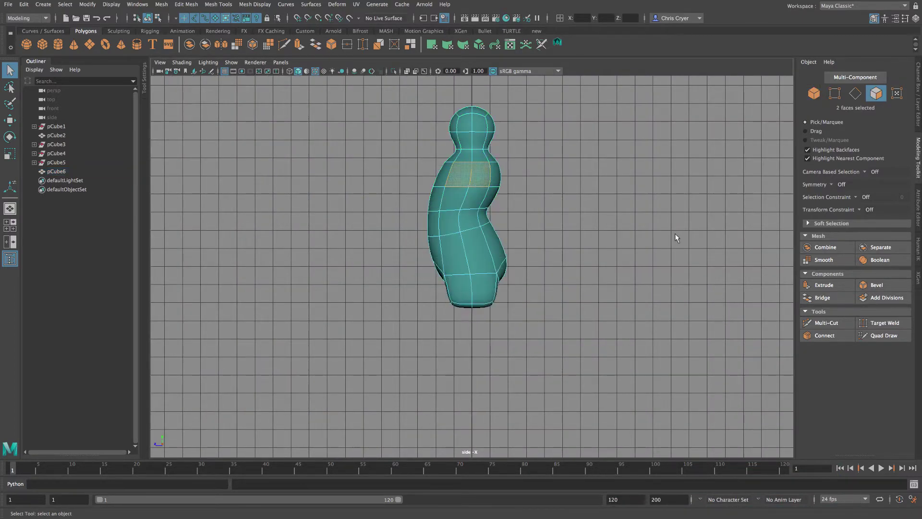
key("space")
key("space")
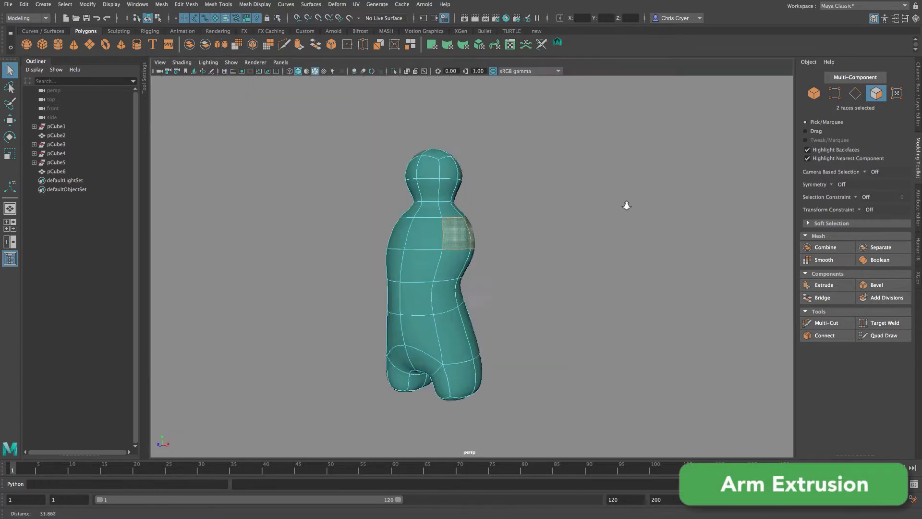
left_click_drag(626, 203, 615, 232, "alt")
left_click(824, 285)
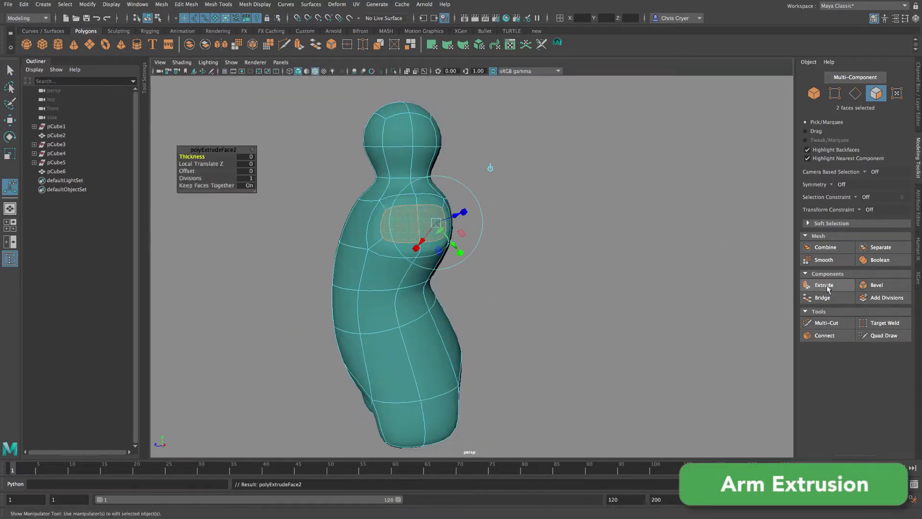
left_click_drag(560, 213, 566, 184, "alt")
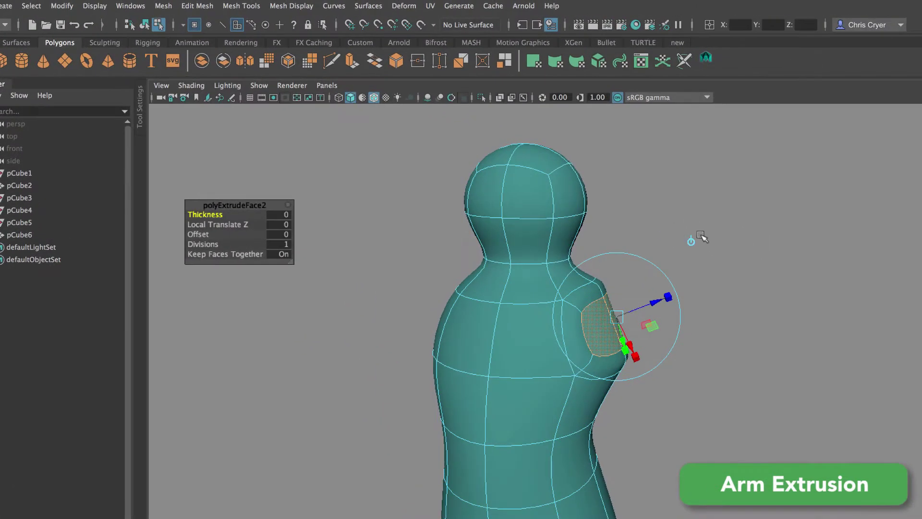
left_click(691, 241)
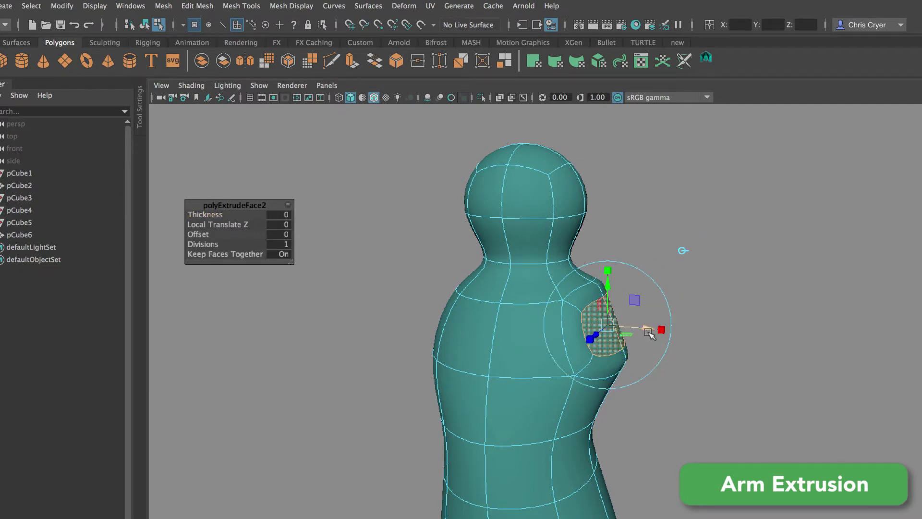
left_click_drag(649, 333, 762, 337)
Average the vertices of the extruded arm stub's end three times to round off the shoulder, then clear the selection.
left_click(197, 6)
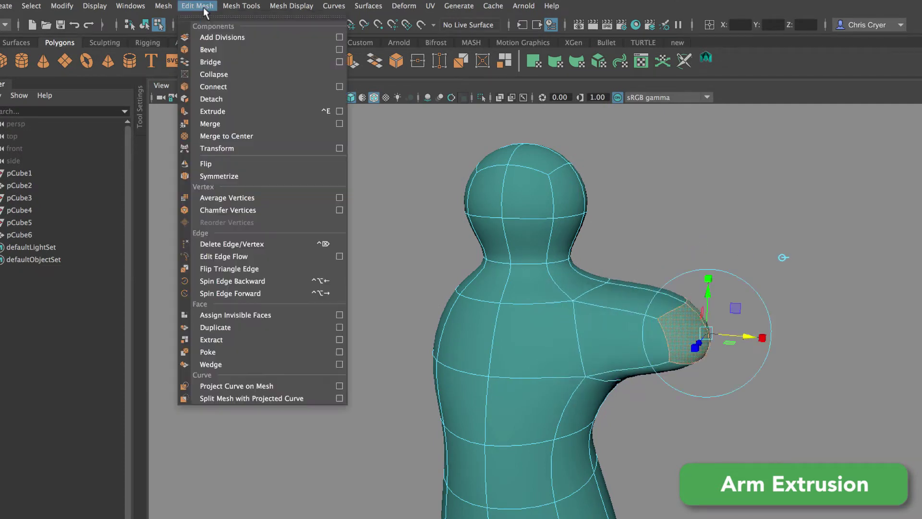
left_click(235, 198)
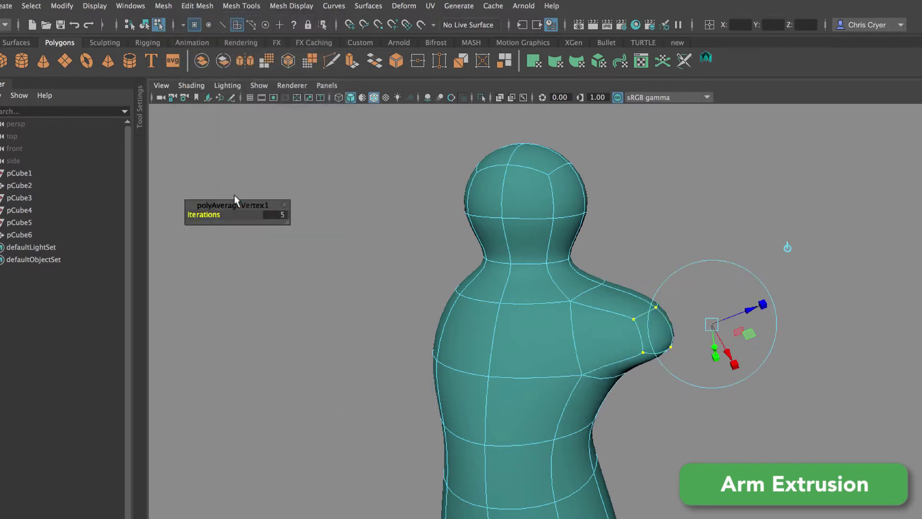
left_click(200, 10)
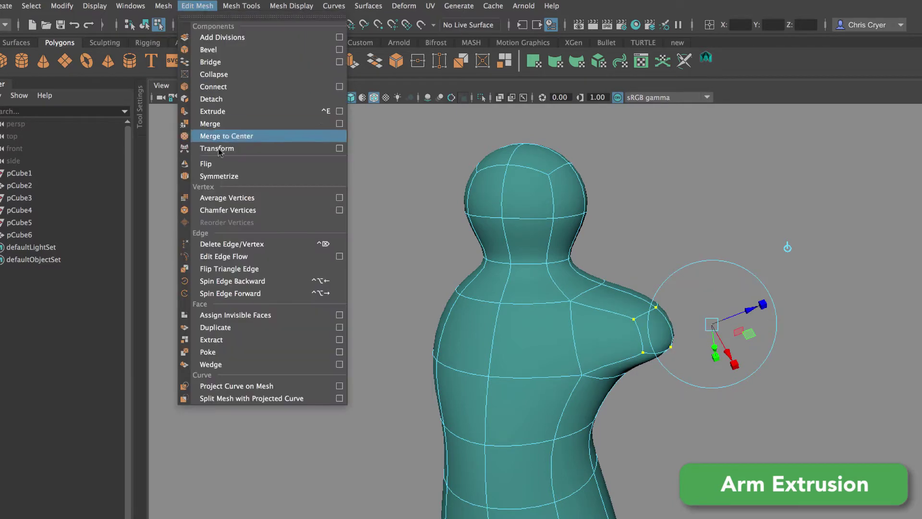
left_click(222, 197)
left_click(197, 7)
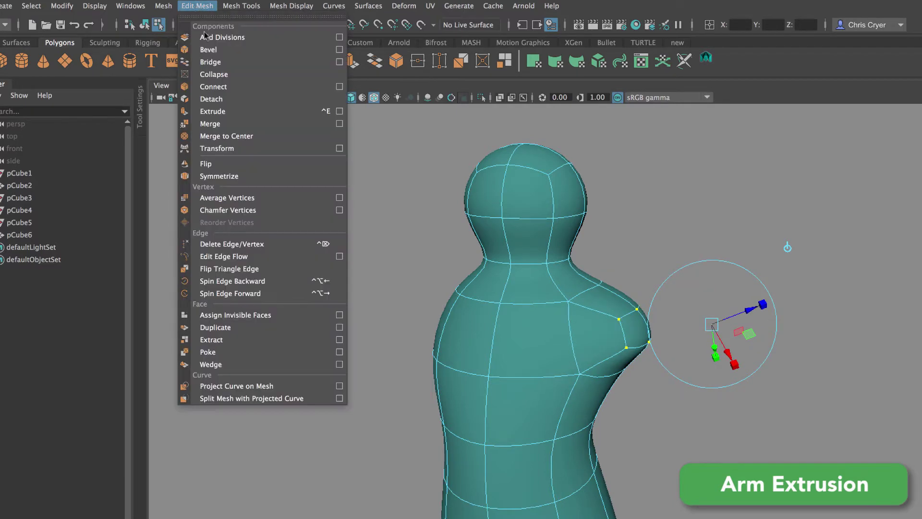
left_click(221, 197)
left_click_drag(751, 353, 697, 334, "alt")
left_click(625, 273)
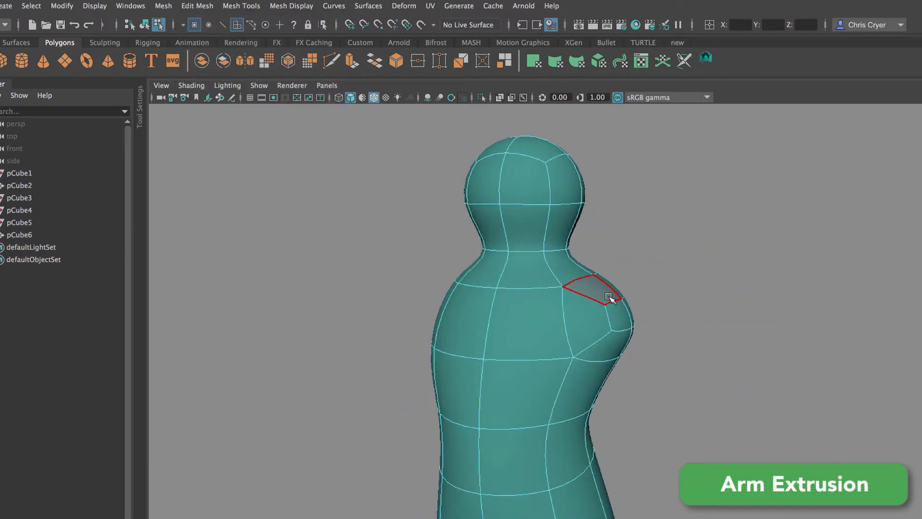
Select the six vertices at the end of the arm stub in the front view and rotate them about Z.
right_click_drag(609, 297, 572, 295)
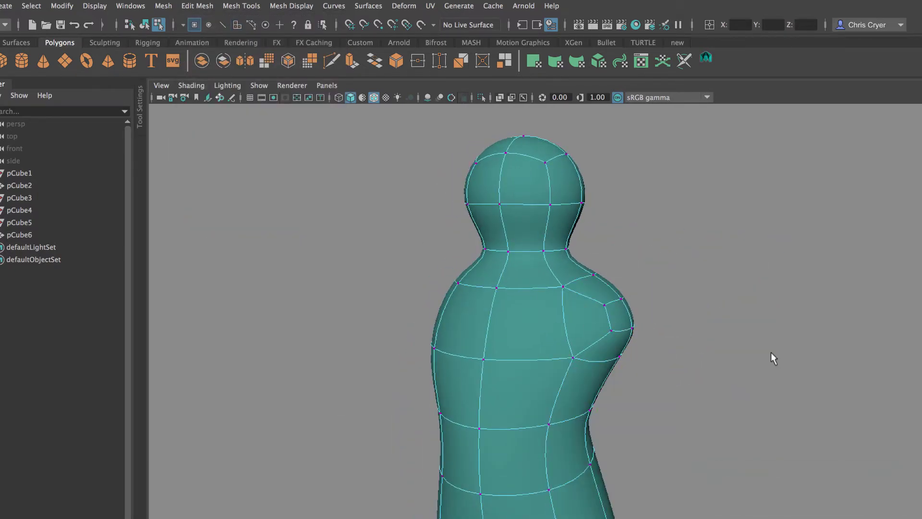
key("space")
key("space")
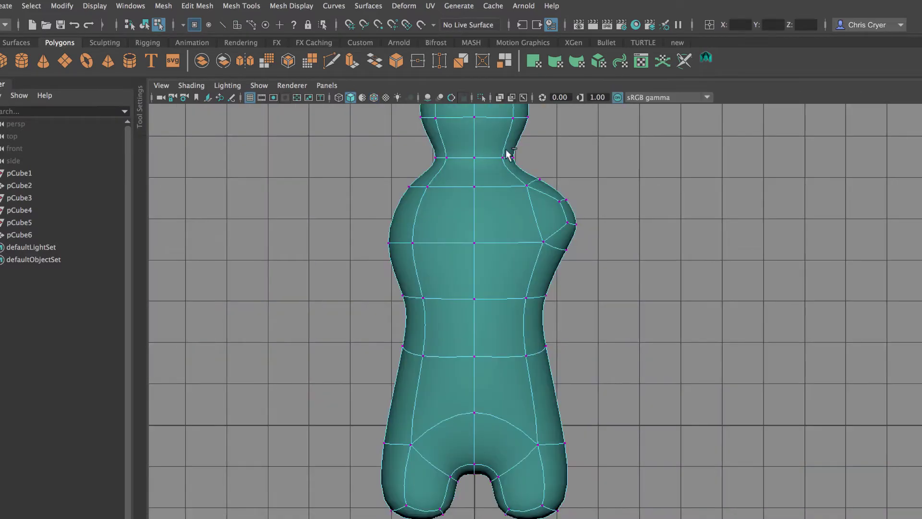
left_click_drag(588, 251, 590, 253, "ctrl+alt")
scroll(641, 310, "down", 5)
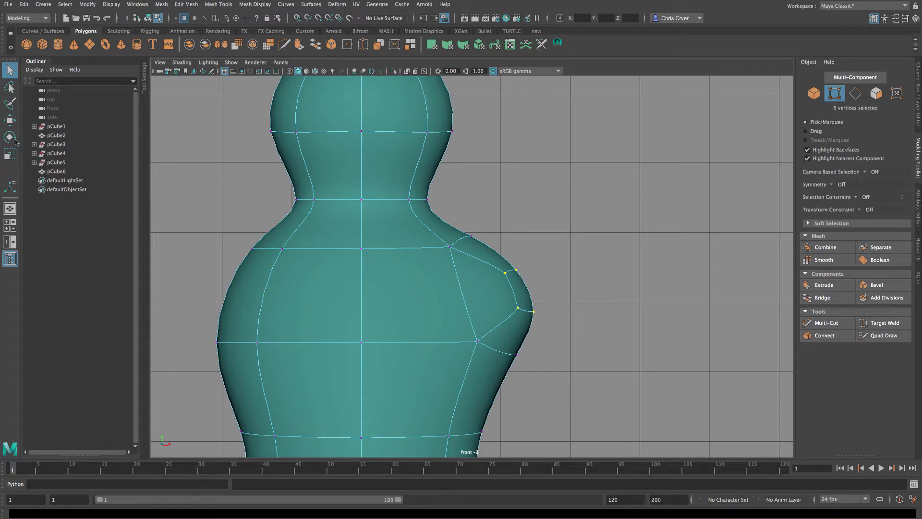
key("e")
left_click_drag(507, 253, 529, 253)
With the smooth preview off, move the six arm-end vertices outward to about X 2.89 and rotate them until the end stands nearly vertical.
key("1")
left_click(10, 120)
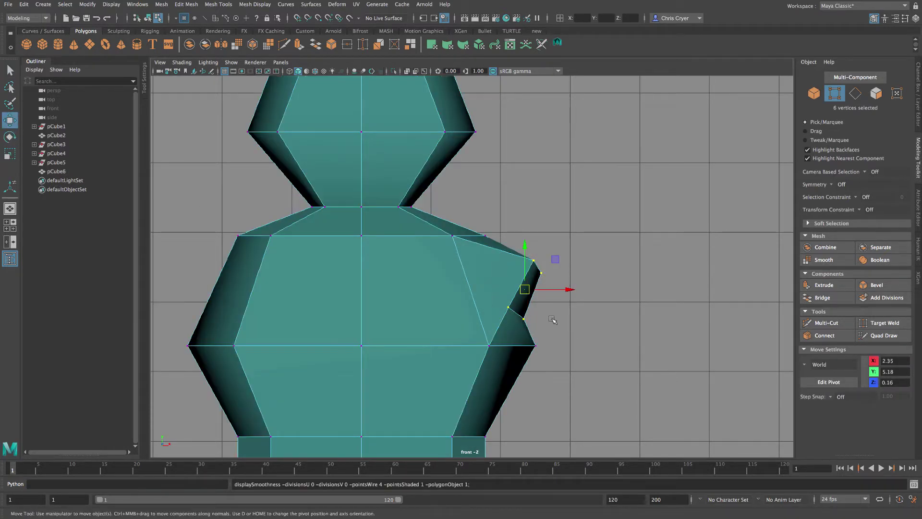
left_click_drag(558, 289, 592, 291)
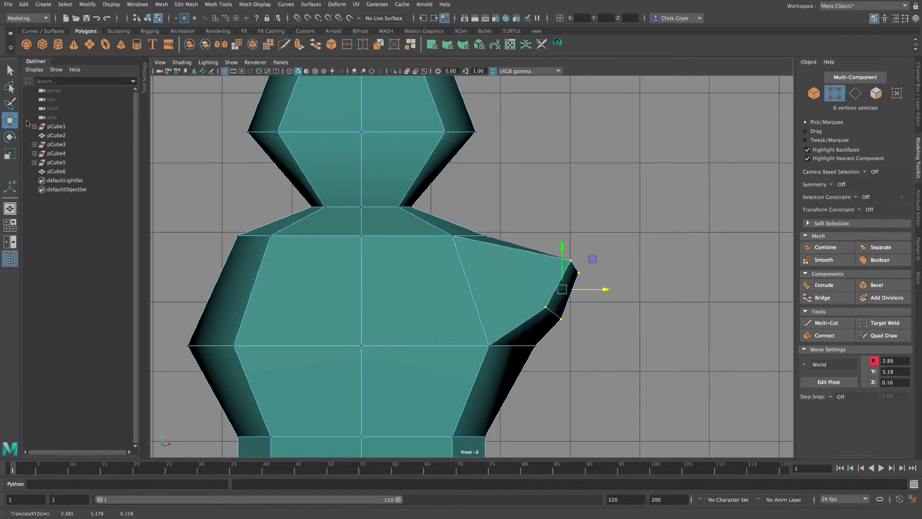
key("e")
left_click_drag(545, 252, 527, 260)
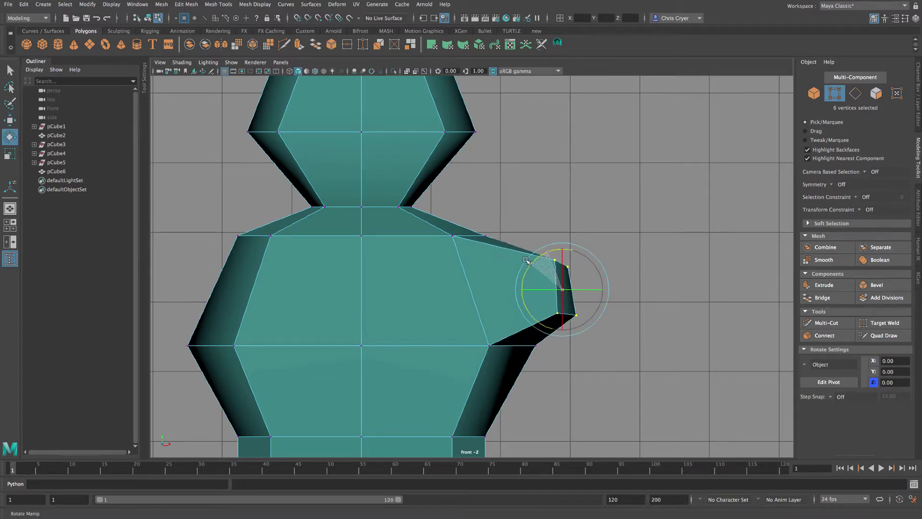
Narrow the arm stub's end by scaling its six vertices inward along Z in the perspective view.
key("space")
key("space")
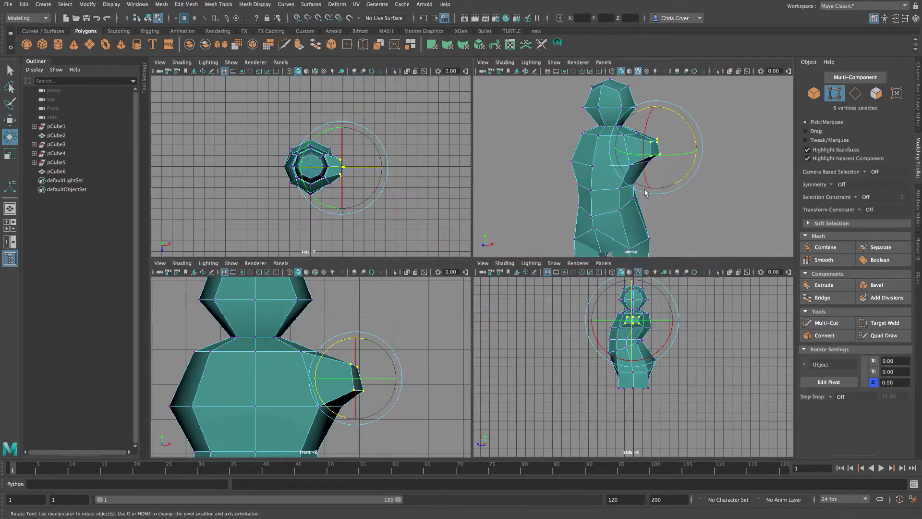
left_click_drag(645, 191, 562, 193, "alt")
right_click_drag(562, 194, 605, 217, "alt")
left_click_drag(606, 216, 603, 243, "alt")
middle_click_drag(602, 244, 642, 253, "alt")
left_click_drag(643, 253, 687, 266, "alt")
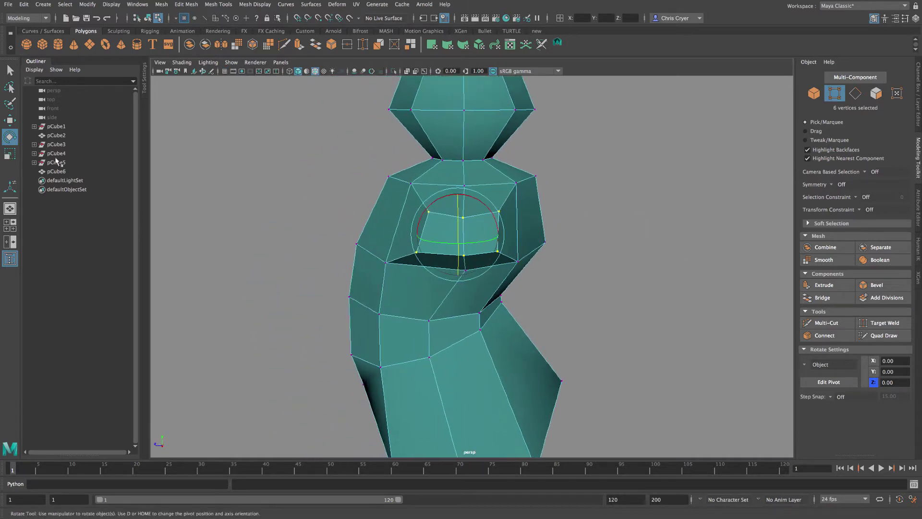
key("r")
left_click_drag(422, 233, 418, 232)
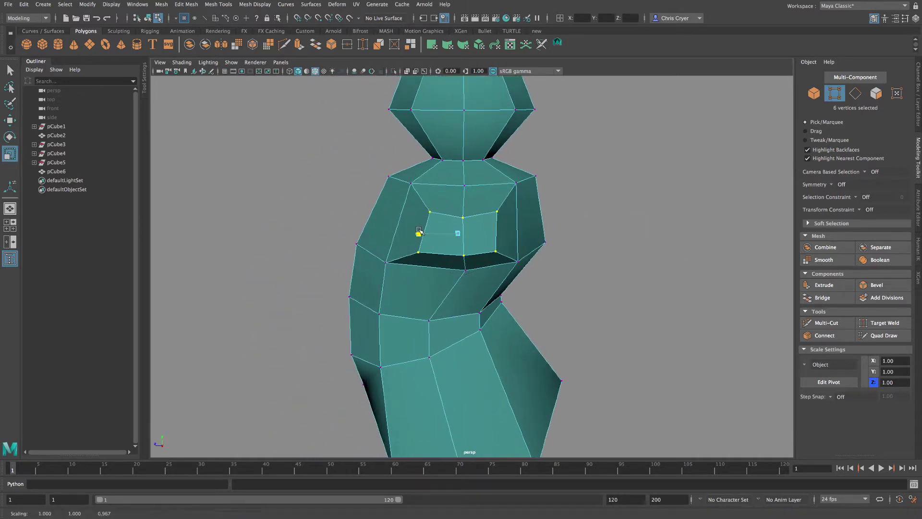
Round the arm's end by raising its top centre vertex to about Y 5.72 and lowering its bottom centre vertex to about Y 4.83.
left_click(463, 225)
key("w")
left_click_drag(463, 176, 464, 165)
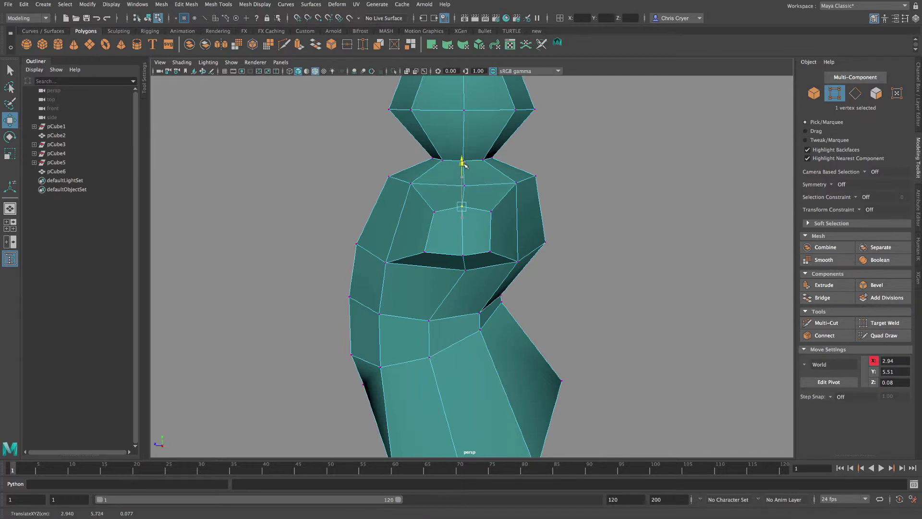
left_click_drag(437, 194, 453, 171, "alt")
left_click(486, 195)
left_click_drag(514, 203, 585, 222, "alt")
Turn the smooth preview back on in the front view, return to object mode and select the whole body.
key("space")
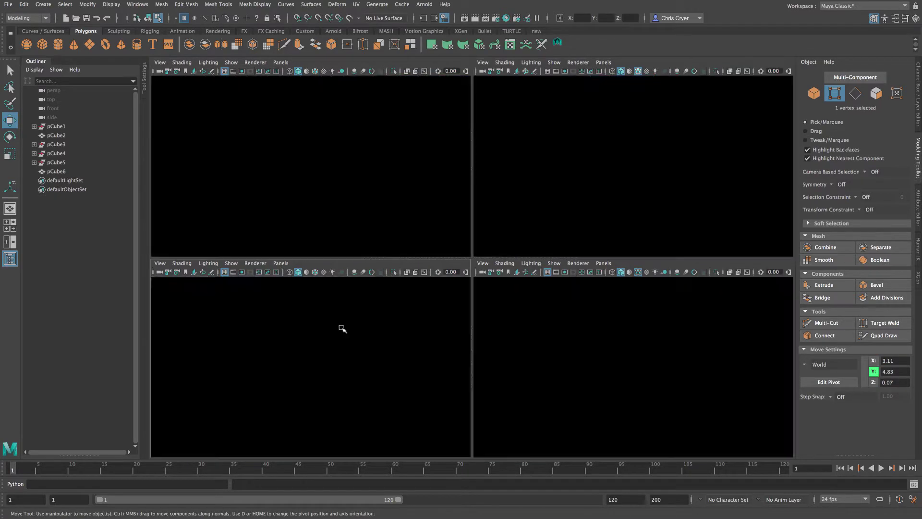
key("space")
key("3")
right_click(465, 310)
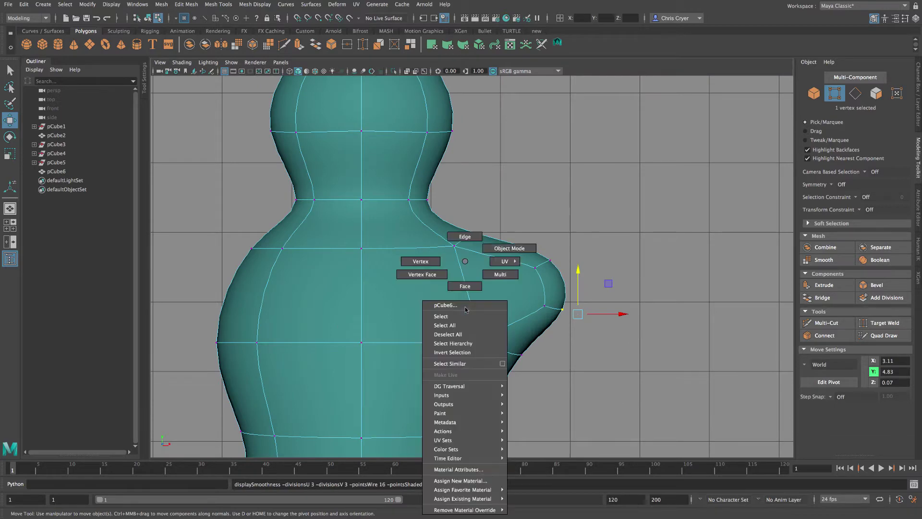
right_click_drag(505, 248, 507, 244)
left_click(570, 214)
right_click_drag(571, 214, 437, 234, "alt")
left_click(442, 222)
Select all faces on the armless half of the body in face mode and delete them.
right_click(440, 225)
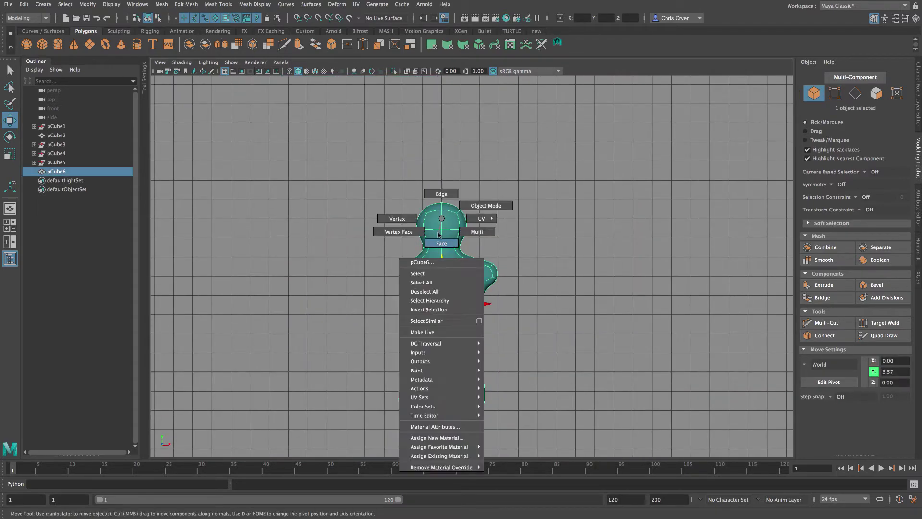
left_click(486, 206)
left_click(322, 159)
left_click_drag(435, 439, 435, 436)
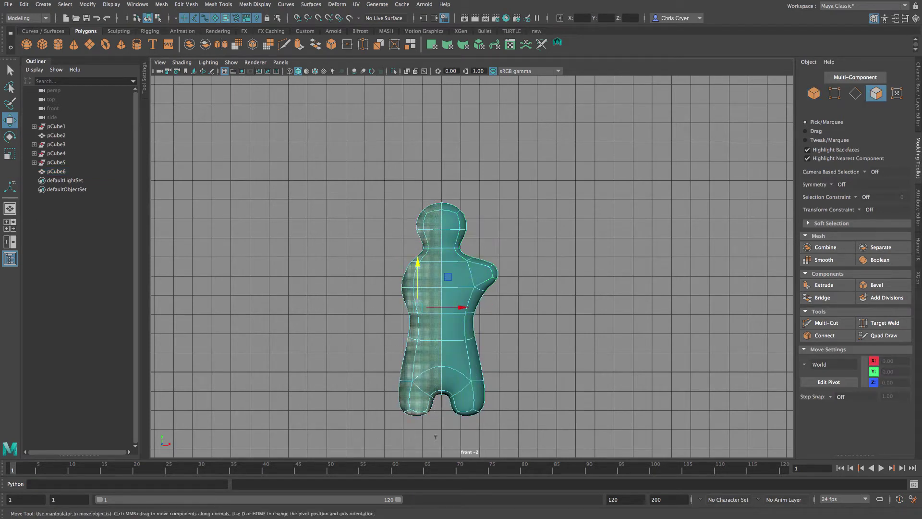
key("Delete")
Mirror the half body across the world X axis in the negative direction with merge threshold 0.1, and inspect it in perspective.
right_click(485, 262)
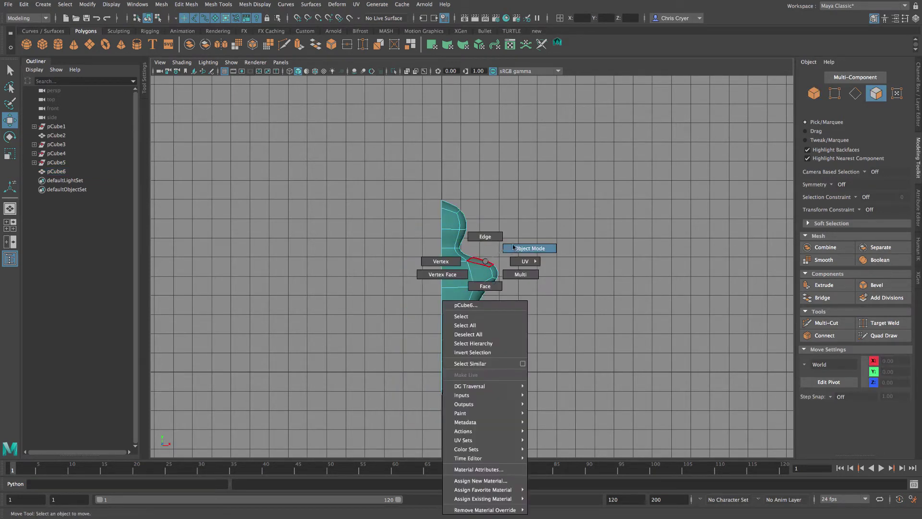
left_click(531, 248)
left_click(162, 4)
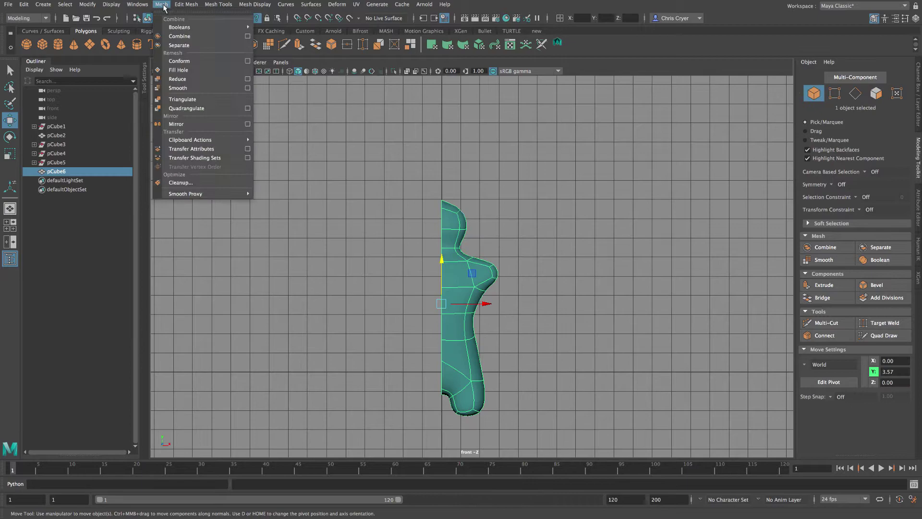
left_click(192, 124)
left_click(245, 201)
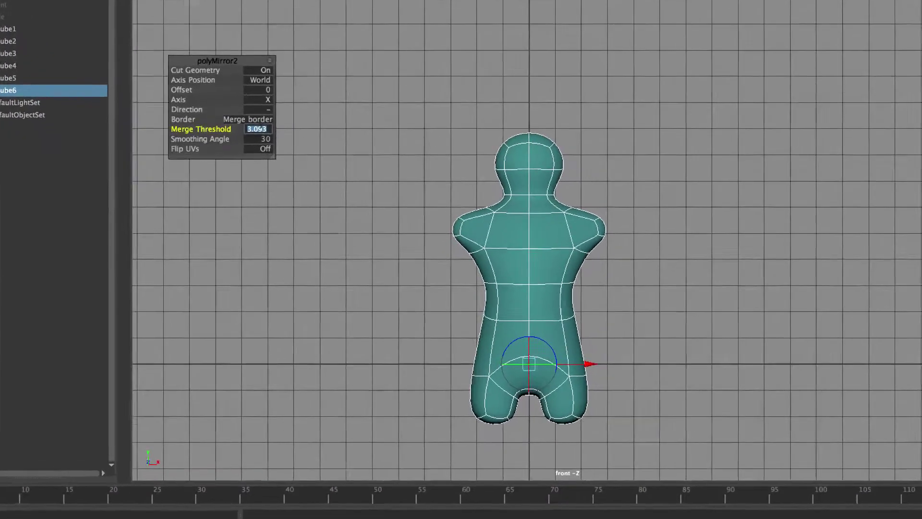
type(".1")
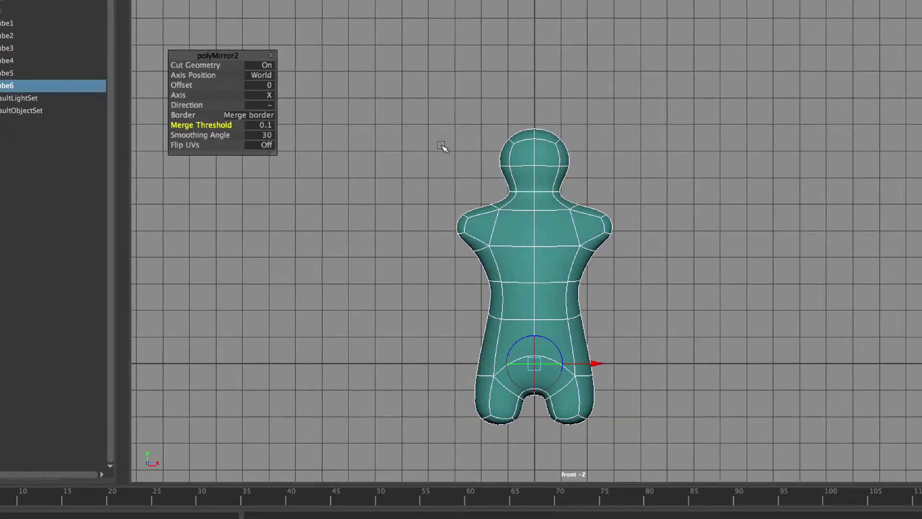
left_click(441, 145)
key("space")
left_click_drag(757, 119, 758, 89)
right_click_drag(795, 117, 447, 96, "alt")
left_click_drag(446, 96, 657, 109, "alt")
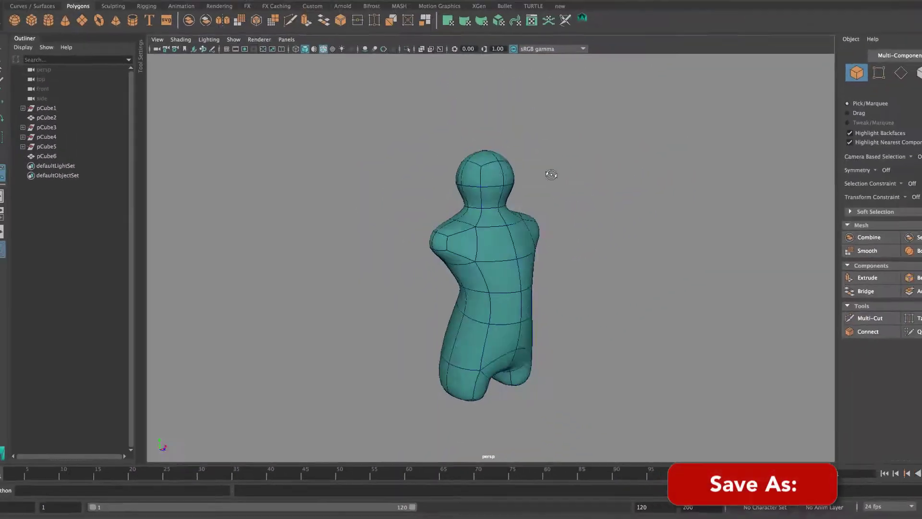
left_click_drag(566, 176, 612, 187, "alt")
Delete all faces on the negative X half of the mirrored body in the front view.
key("space")
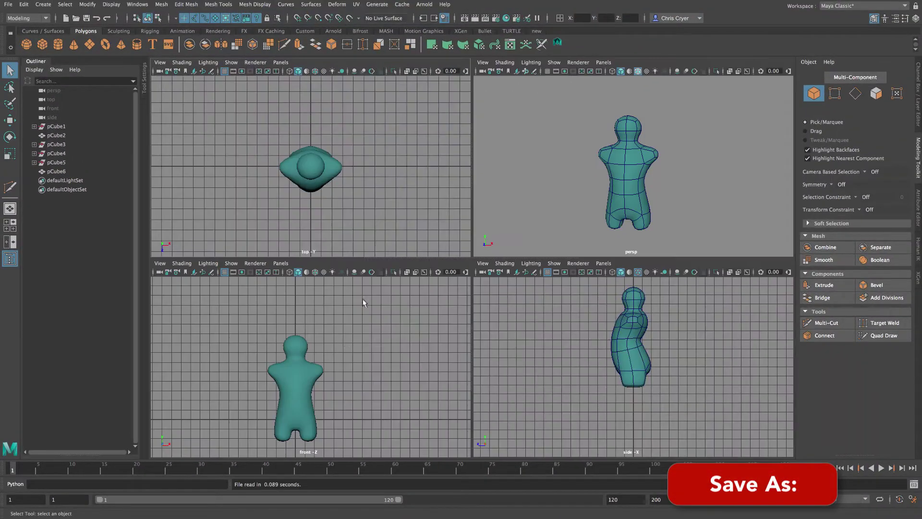
key("space")
left_click(428, 280)
right_click_drag(427, 262, 428, 286)
left_click_drag(309, 158, 435, 423)
key("Delete")
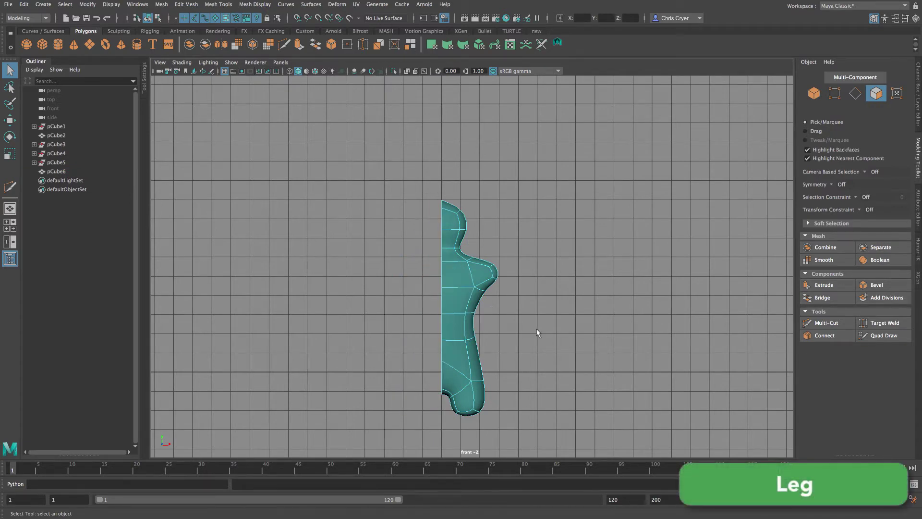
Create a polygon cylinder, move it below the leg stub to about X 2.66, Y -5.59, and reduce it to six sides.
middle_click_drag(537, 330, 542, 207, "alt")
left_click(58, 44)
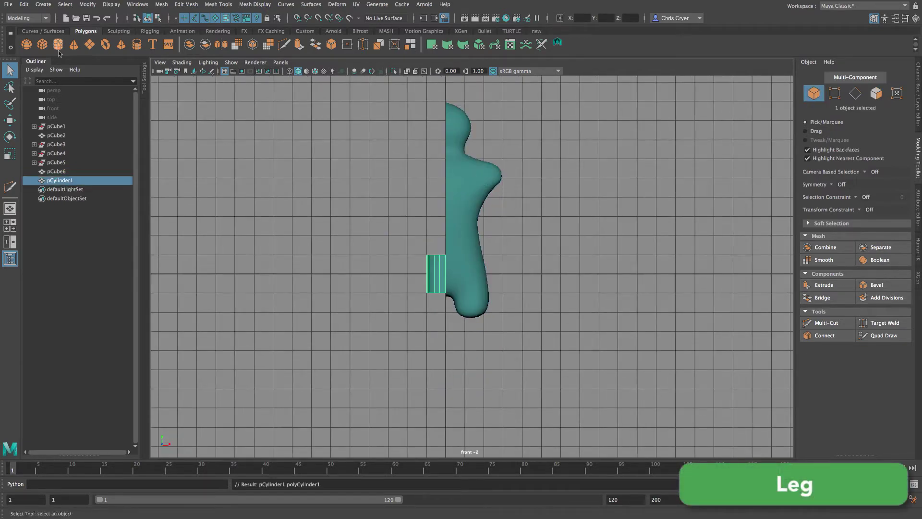
left_click(9, 119)
left_click_drag(448, 275, 498, 383)
middle_click_drag(739, 288, 669, 199, "alt")
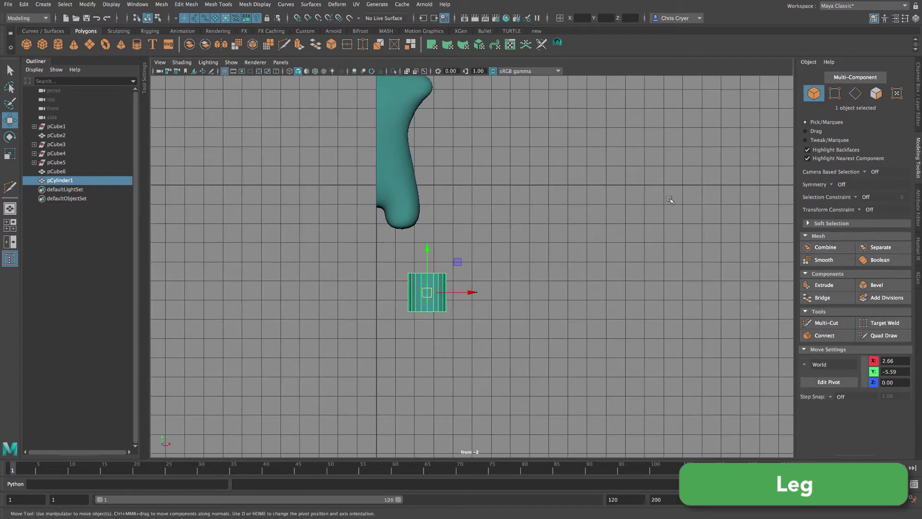
left_click(918, 96)
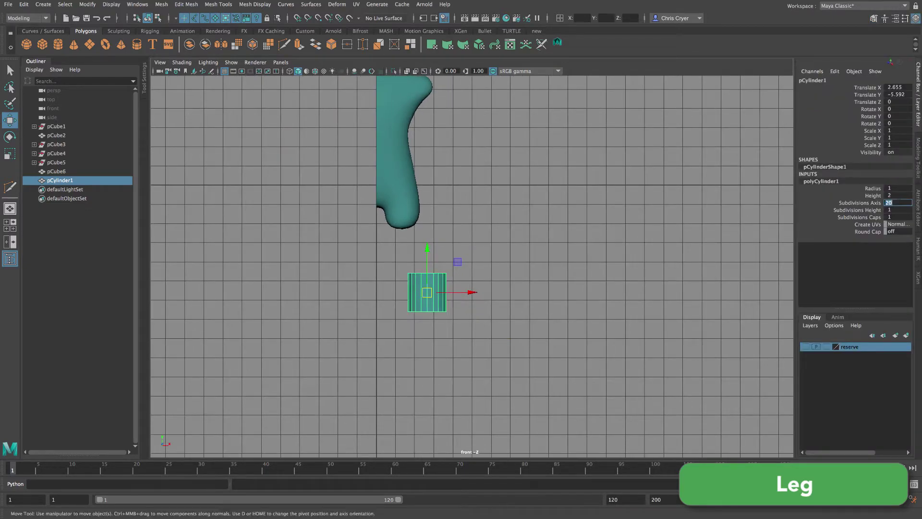
Delete the top and bottom cap faces of the six-sided cylinder, leaving only its side faces, and return to object mode.
right_click_drag(435, 262, 436, 287)
left_click_drag(347, 250, 485, 337)
key("space")
key("space")
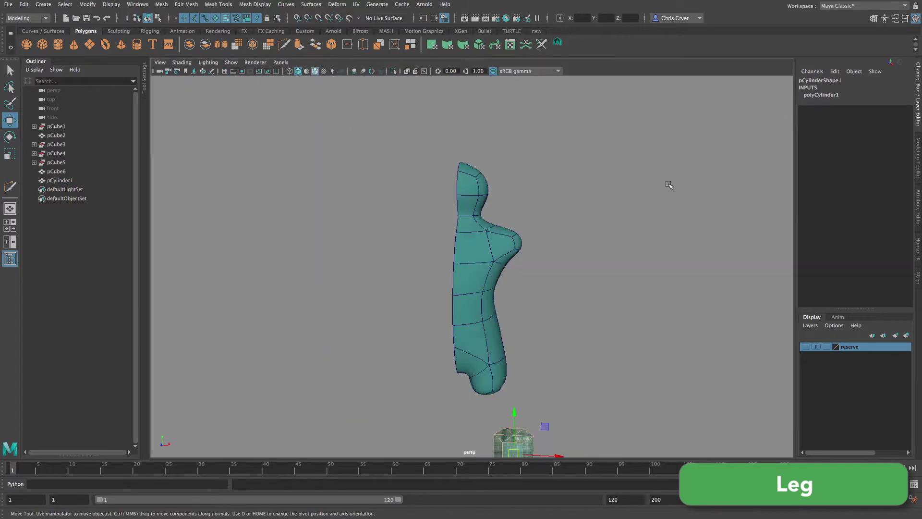
key("f")
left_click_drag(580, 214, 510, 240, "alt")
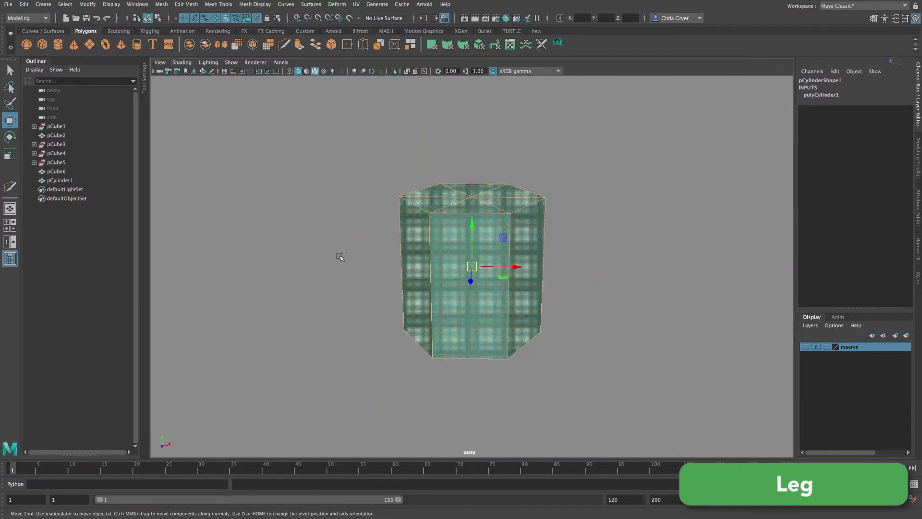
left_click_drag(654, 270, 616, 280, "ctrl")
left_click(24, 4)
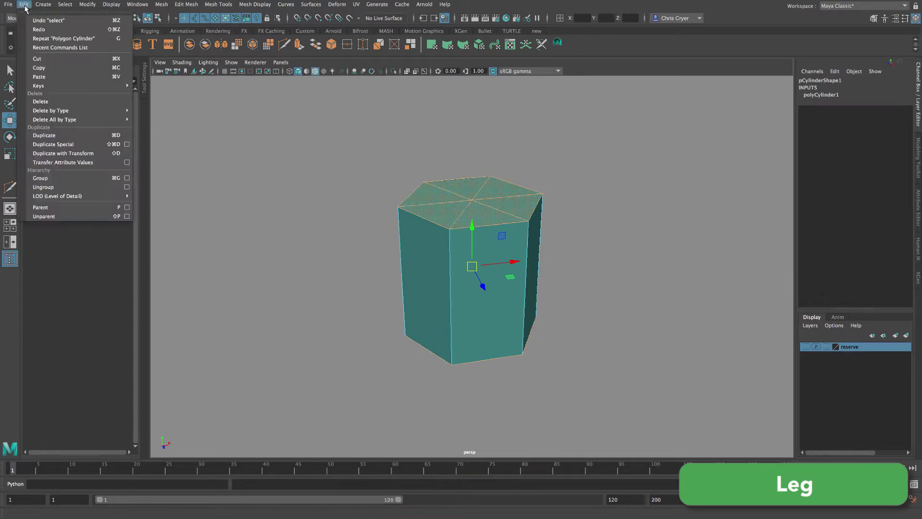
left_click(48, 101)
right_click_drag(500, 247, 556, 243)
Stretch the open cylinder vertically in the front view to a Scale Y of about 3.42 as the leg.
key("space")
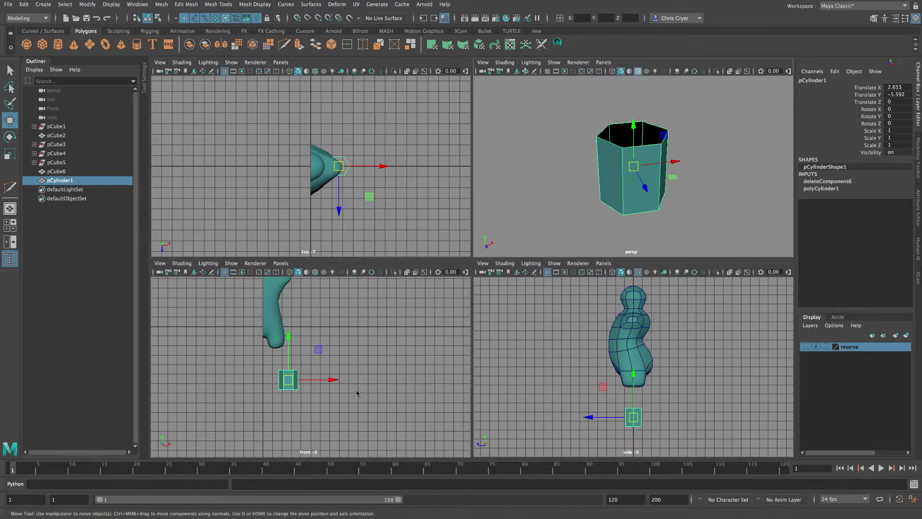
key("space")
right_click_drag(525, 375, 323, 338, "alt")
middle_click_drag(344, 332, 354, 383, "alt")
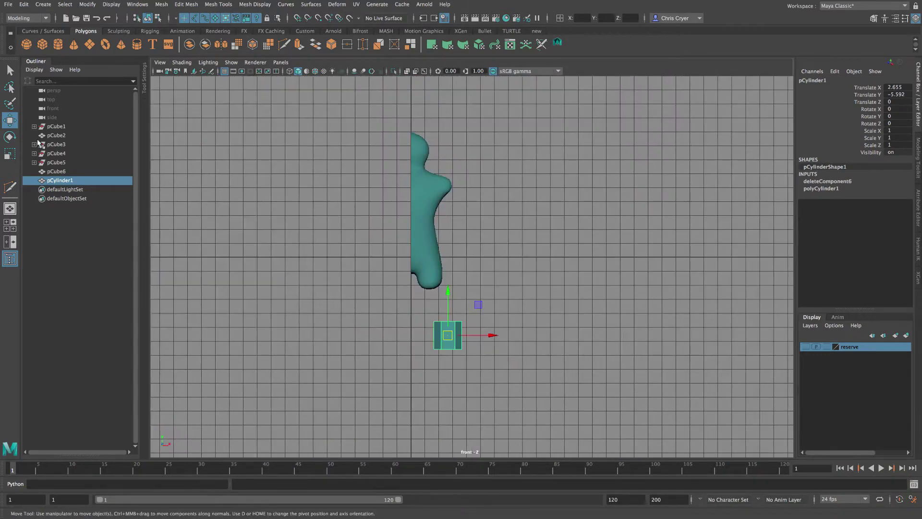
left_click(10, 153)
left_click_drag(448, 296, 452, 245)
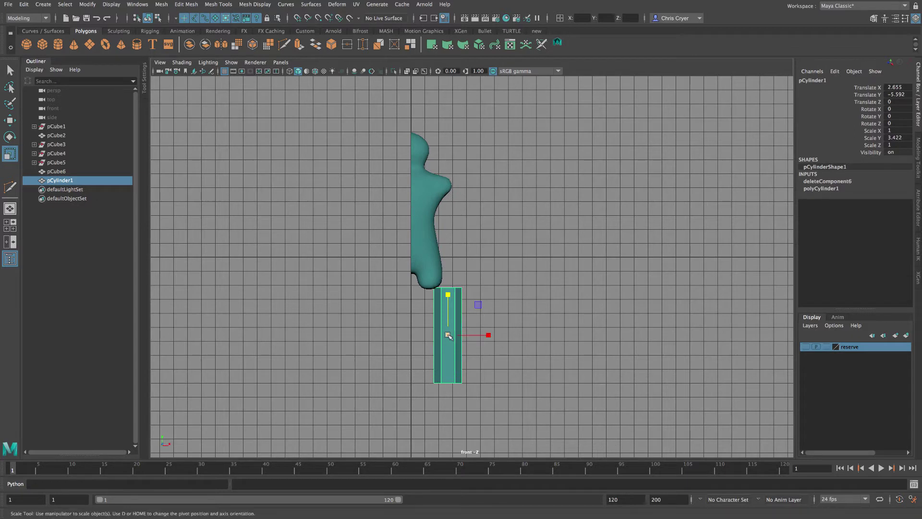
Scale the leg cylinder down to about 0.73 in X and Z and 2.85 in Y, and cut three evenly spaced horizontal edge loops into it.
left_click_drag(449, 336, 438, 337)
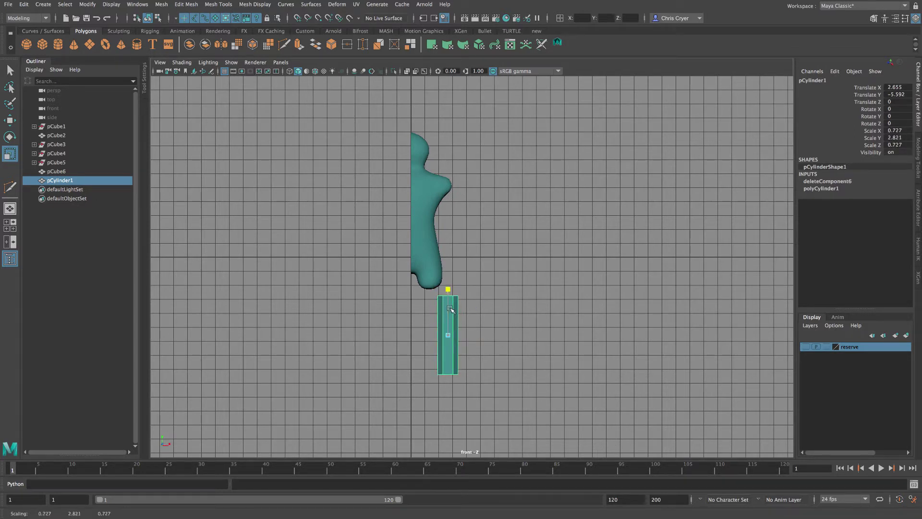
key("f")
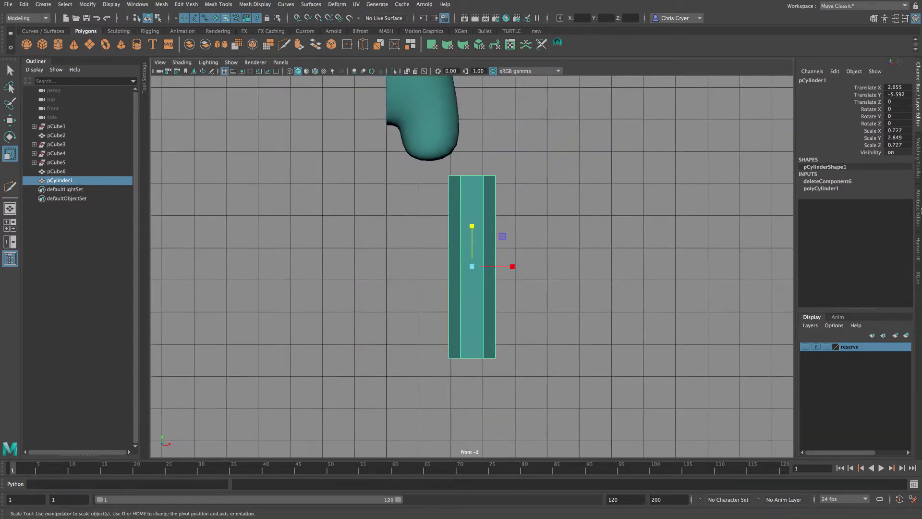
left_click(918, 162)
left_click(826, 323)
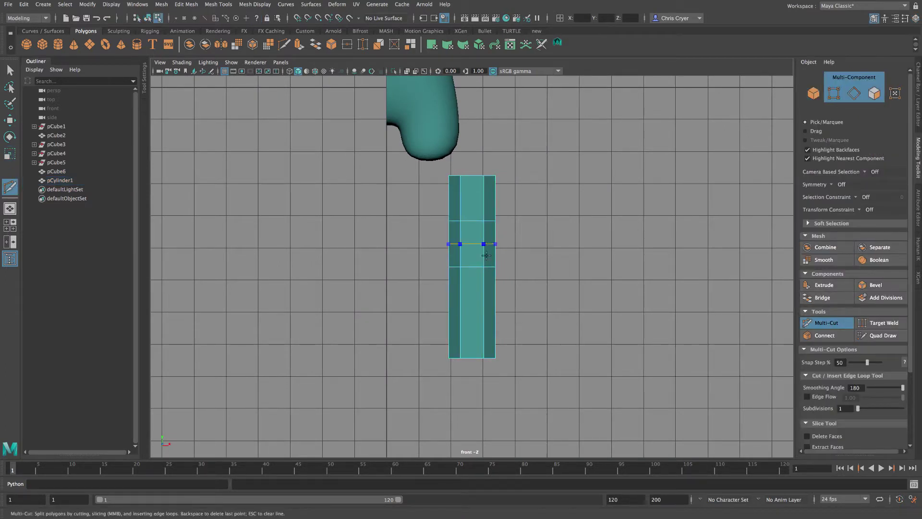
left_click(9, 121)
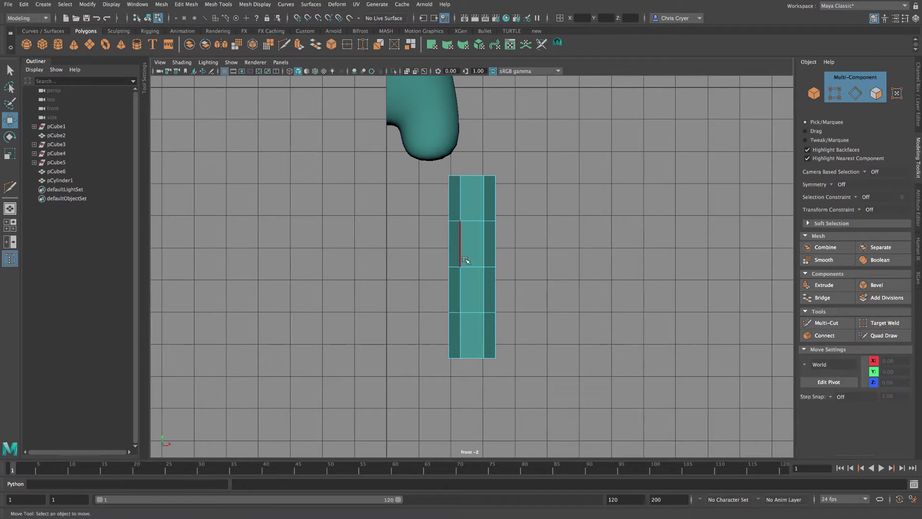
Narrow the leg's middle edge loop to about 0.6 and its bottom edge loop to about 0.65 for the knee and ankle.
right_click(465, 258)
right_click_drag(465, 259, 465, 235)
double_click(473, 266)
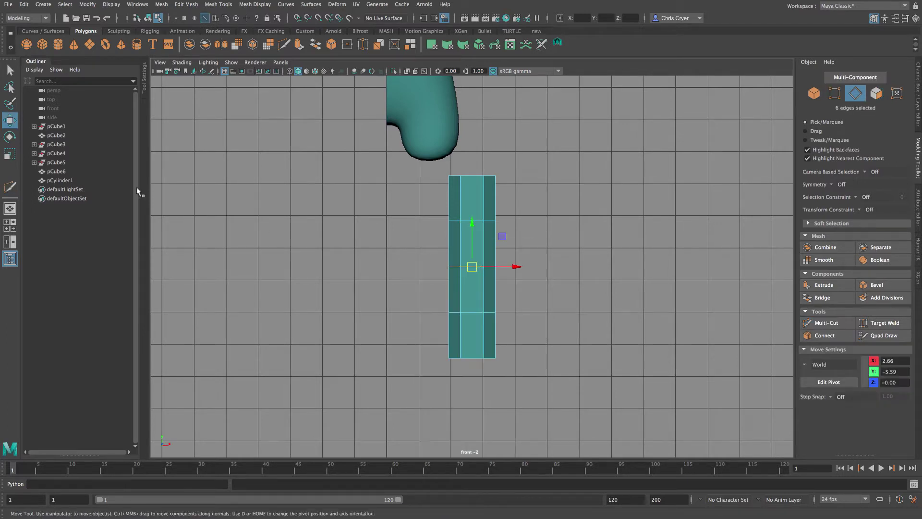
left_click(10, 153)
left_click_drag(472, 267, 465, 266)
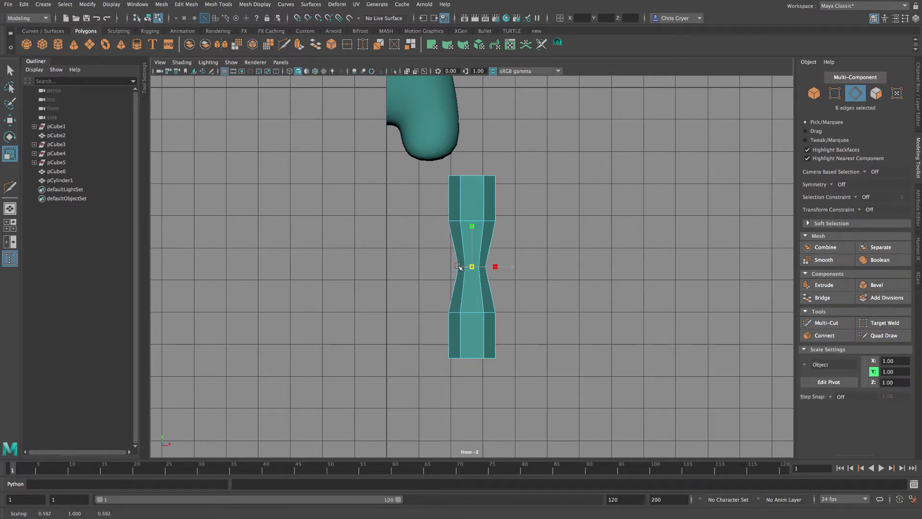
double_click(476, 356)
left_click_drag(473, 358, 466, 357)
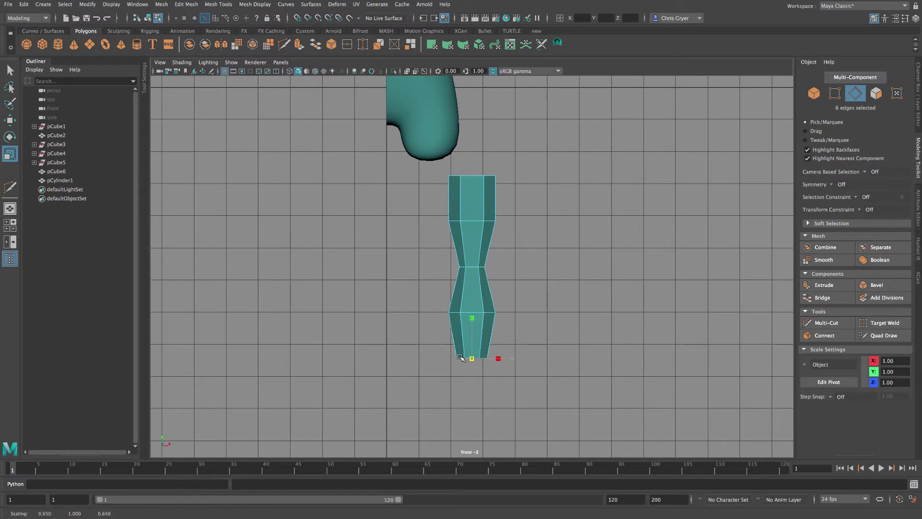
Turn on smooth preview for the leg and move its middle edge loop toward positive Z in the side view to bend the knee.
key("3")
key("space")
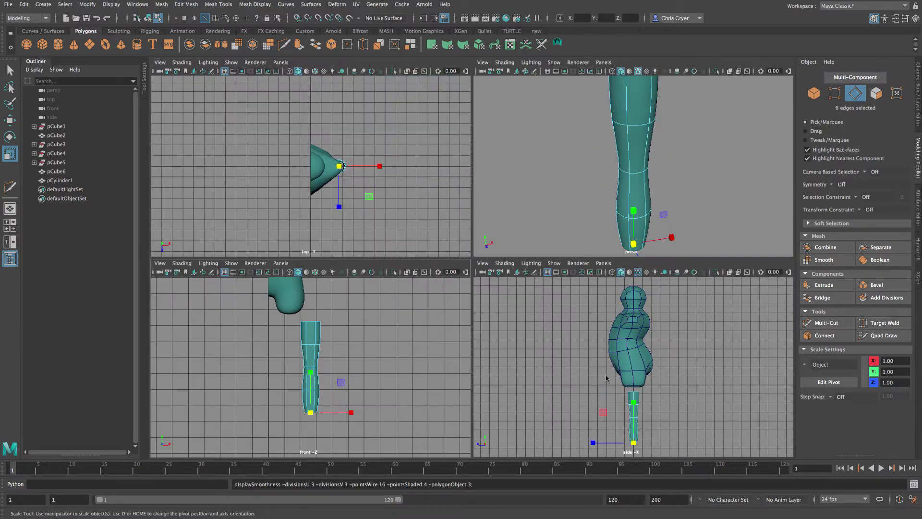
key("space")
key("f")
right_click_drag(590, 381, 455, 341, "alt")
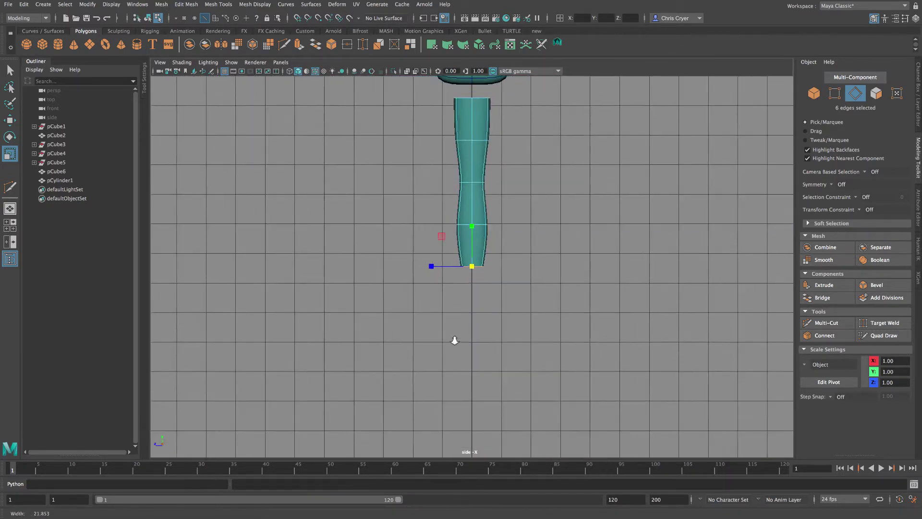
middle_click_drag(487, 228, 482, 303, "alt")
key("w")
left_click_drag(442, 257, 424, 257)
Widen the leg's upper and lower inner edge loops along Z and tilt them slightly in the side view to shape thigh and calf.
double_click(460, 214)
left_click(11, 154)
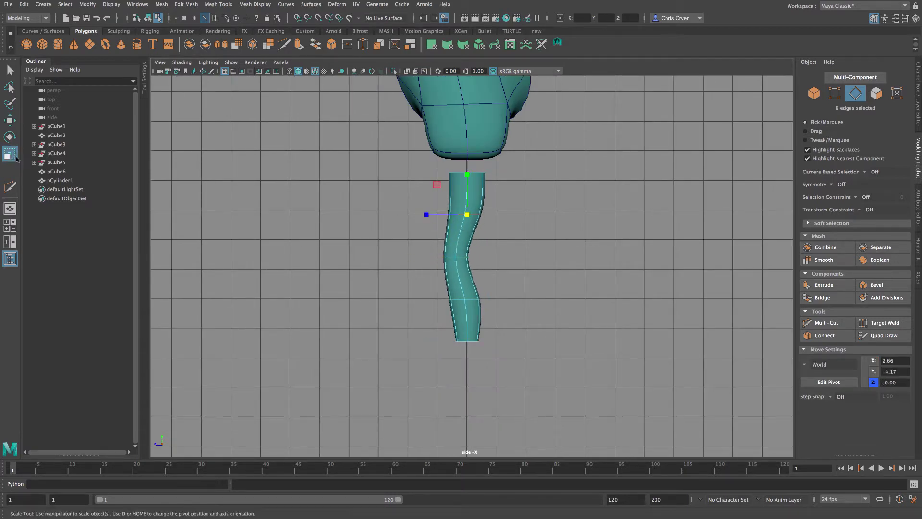
left_click_drag(438, 212, 421, 216)
key("e")
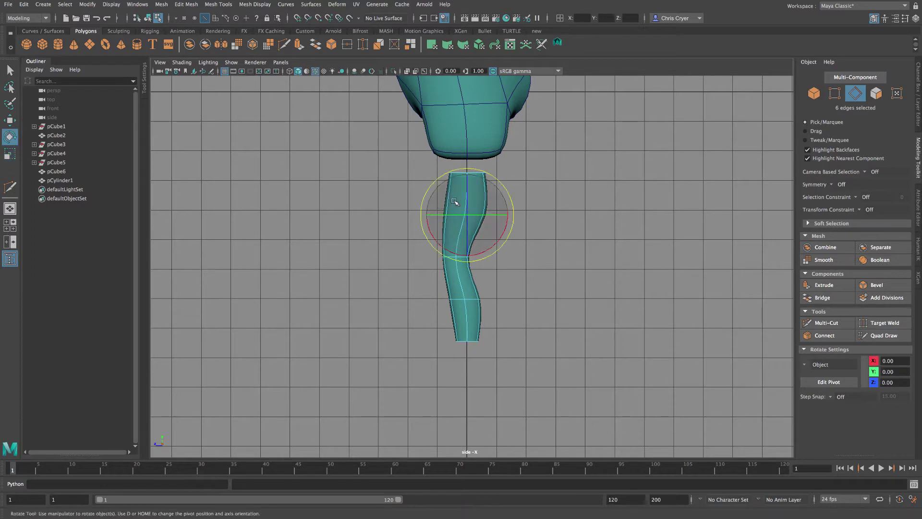
key("r")
left_click_drag(426, 215, 433, 214)
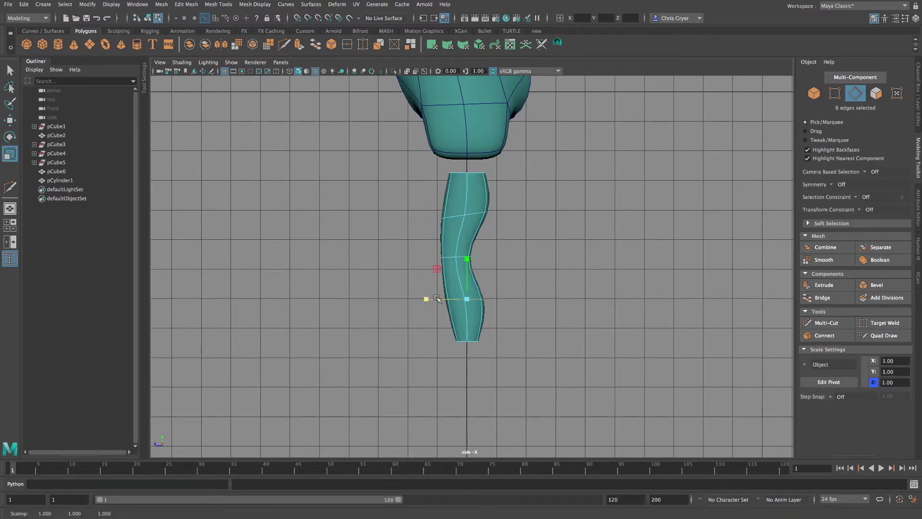
left_click(548, 336)
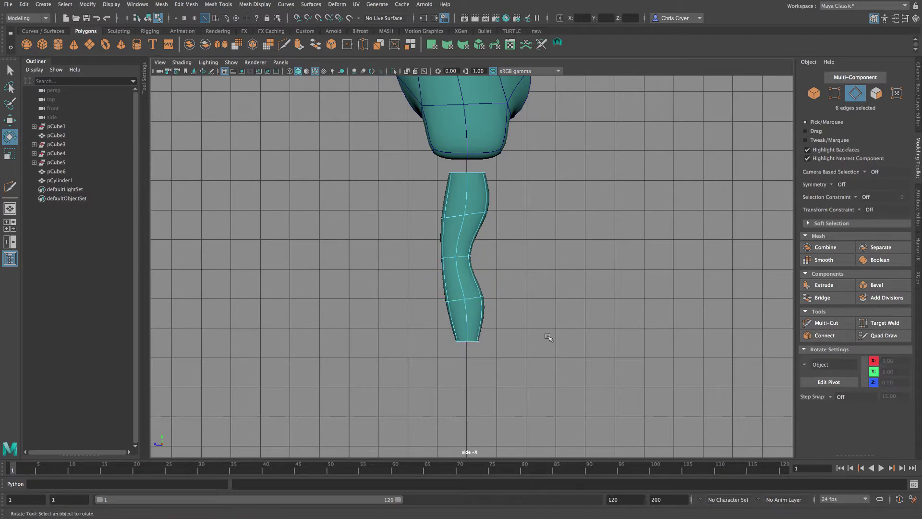
Return the leg to object mode and rotate it about Z in the front view so its lower end angles outward beneath the stub.
right_click_drag(474, 205, 525, 190)
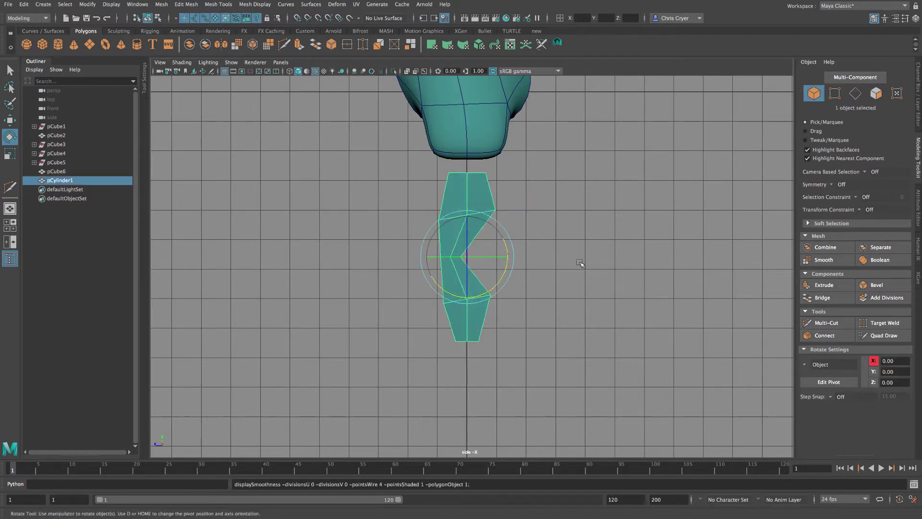
key("space")
key("space")
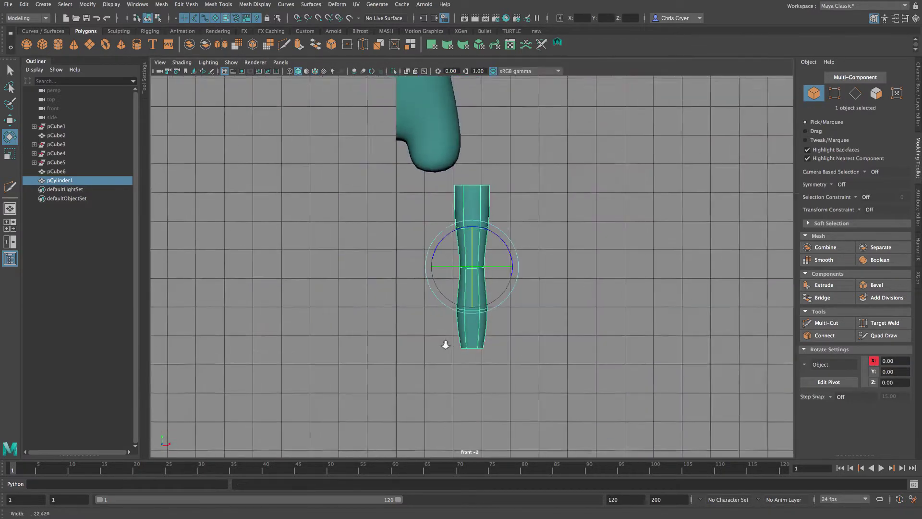
middle_click_drag(527, 240, 539, 330, "alt")
right_click_drag(539, 330, 588, 301, "alt")
middle_click_drag(589, 301, 580, 262, "alt")
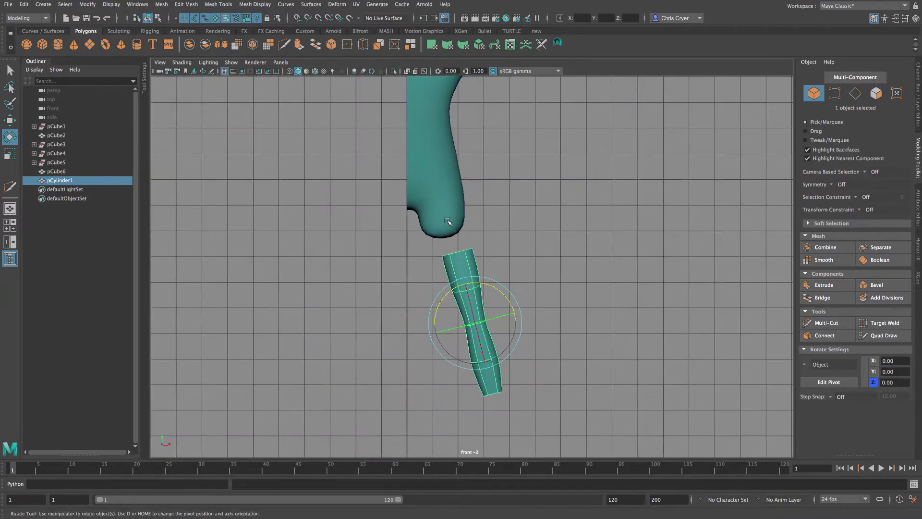
Delete the bottom faces of the body's leg stub so it is open toward the leg.
left_click(424, 229)
right_click_drag(437, 235, 435, 260)
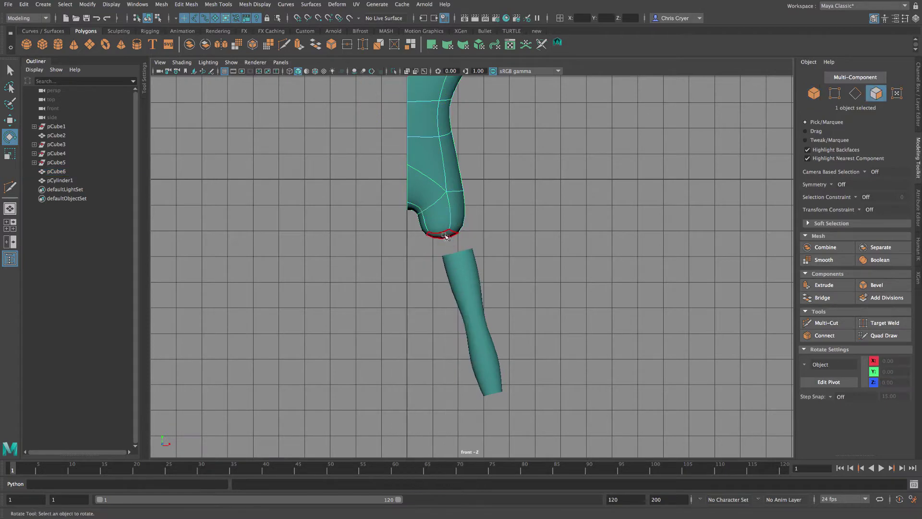
left_click_drag(449, 243, 438, 231)
key("space")
key("space")
left_click_drag(533, 202, 566, 249, "alt")
key("Delete")
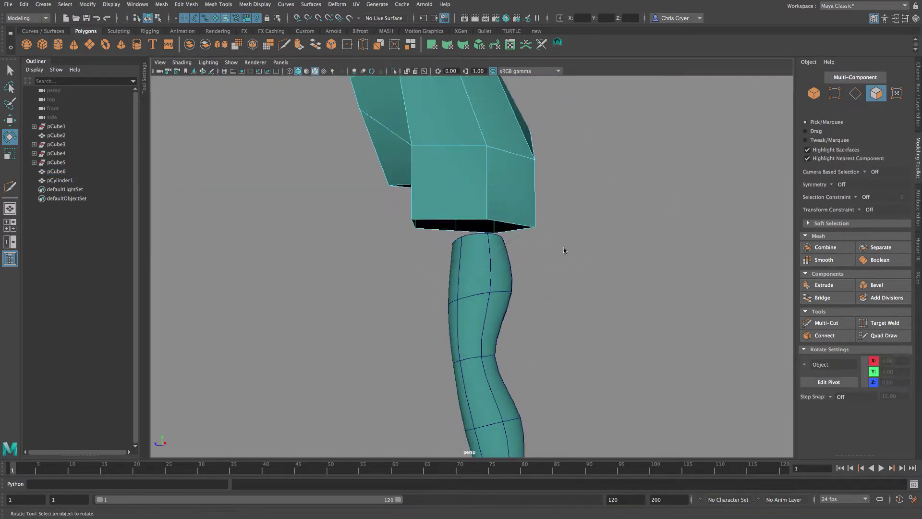
Scale the leg up to about 0.97 in X and Z and 3.79 in Y, and lower it clear of the stub to about Y -6.80.
right_click_drag(568, 250, 454, 285, "alt")
left_click_drag(453, 286, 498, 313, "alt")
left_click(480, 293)
left_click(9, 155)
key("space")
key("space")
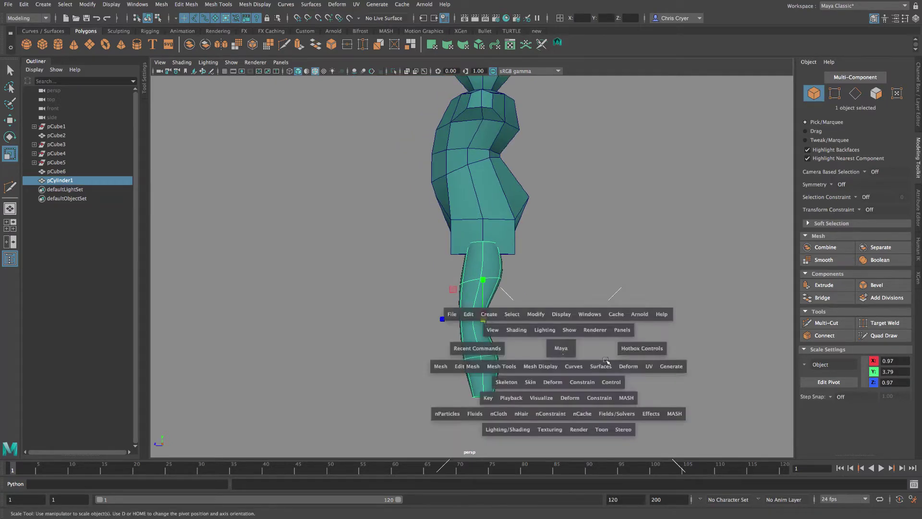
left_click(9, 120)
right_click_drag(604, 252, 469, 226, "alt")
left_click_drag(473, 215, 477, 251)
Scale the outer bottom vertices of the body's leg stub closer together along Z in the side view.
left_click(464, 170)
right_click_drag(468, 170, 402, 174)
left_click(430, 183)
key("r")
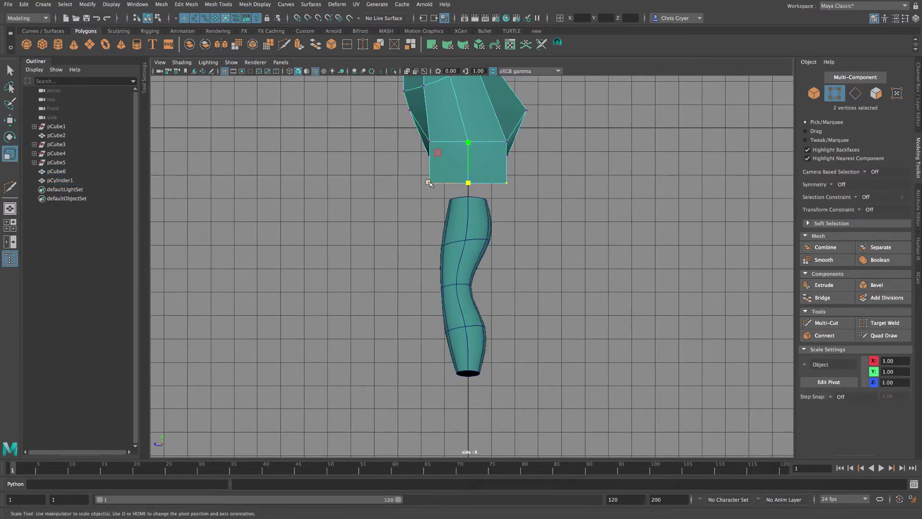
left_click_drag(439, 182, 440, 182)
Widen the leg's six top opening vertices along Z to better match the stub's depth.
left_click(471, 278)
right_click_drag(483, 203, 440, 204)
left_click_drag(425, 188, 522, 213)
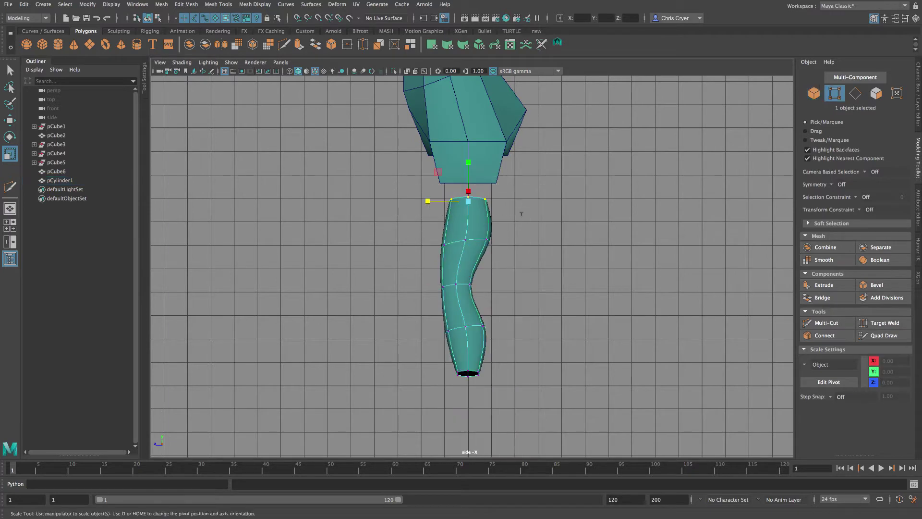
key("space")
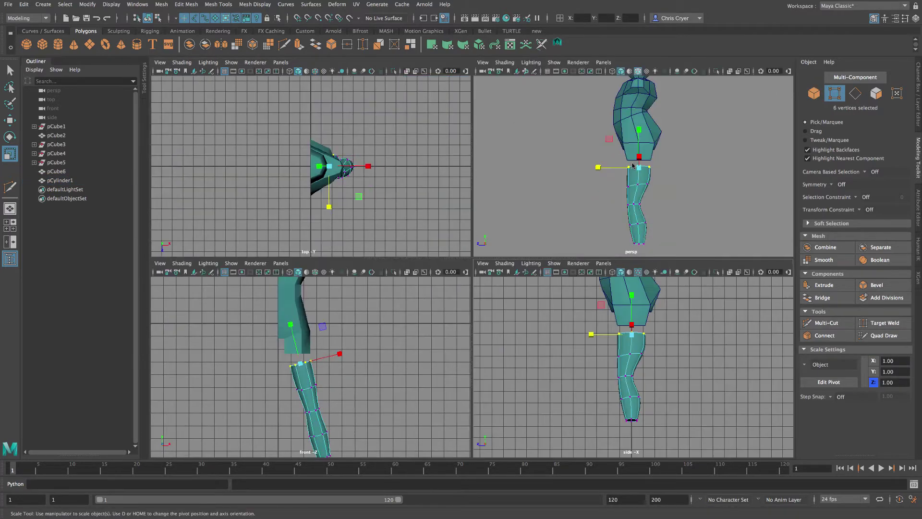
key("space")
left_click_drag(639, 206, 621, 226, "alt")
Rotate the stub's six bottom vertices about Z in the front view to match the leg's slant and shift them slightly outward.
key("space")
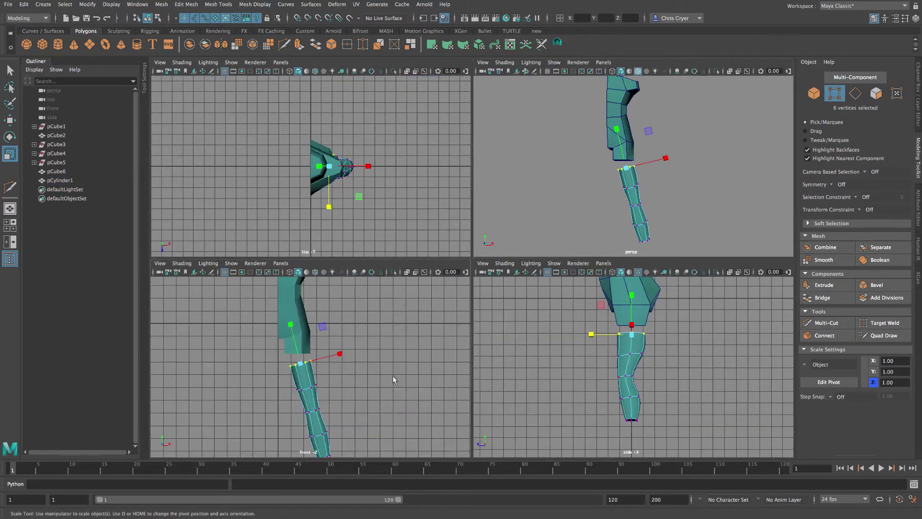
key("space")
scroll(468, 192, "up", 5)
left_click(478, 183)
right_click_drag(478, 184, 292, 169)
left_click_drag(293, 168, 576, 226)
scroll(581, 282, "down", 5)
left_click(10, 138)
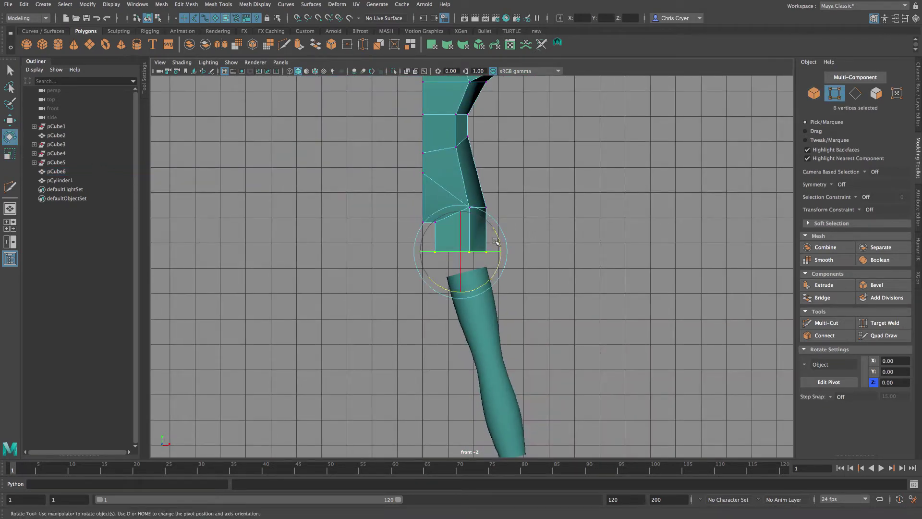
left_click(10, 120)
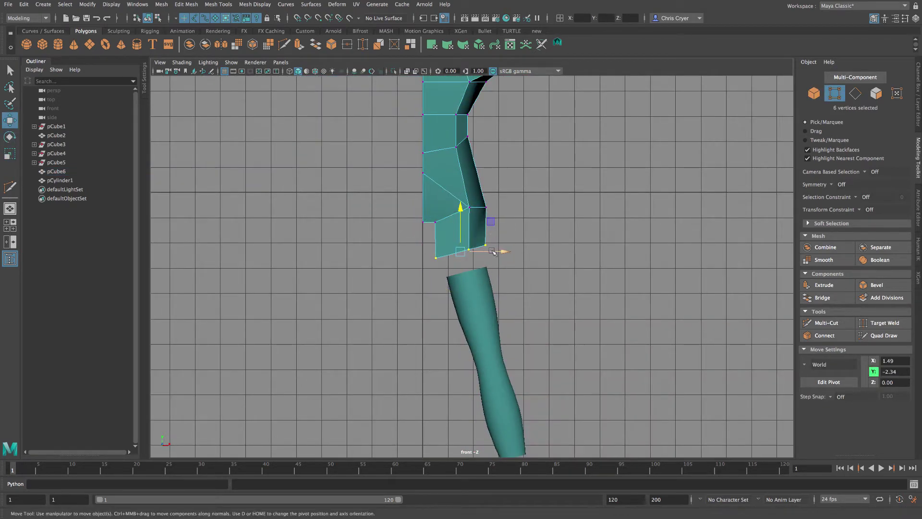
left_click_drag(493, 251, 498, 251)
Widen the leg to a Scale X of about 1.12 and move it slightly outward and down in the front view.
left_click(92, 180)
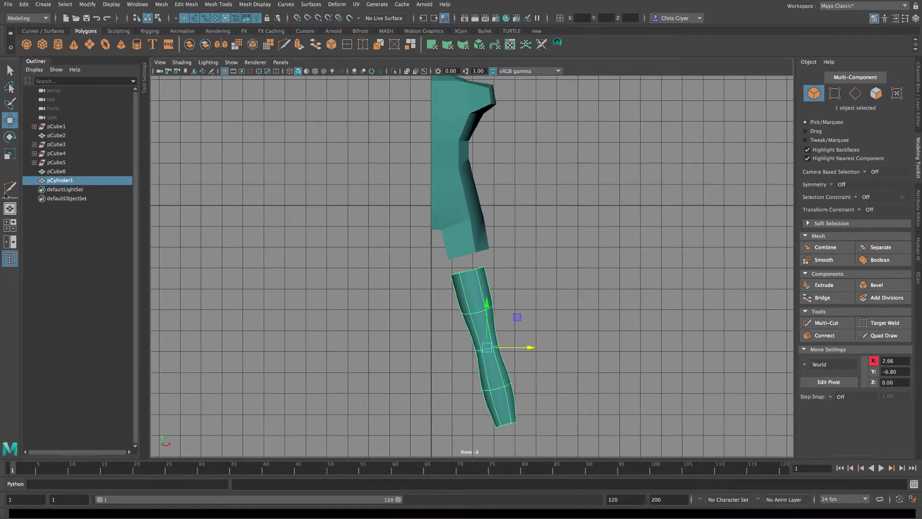
key("r")
key("w")
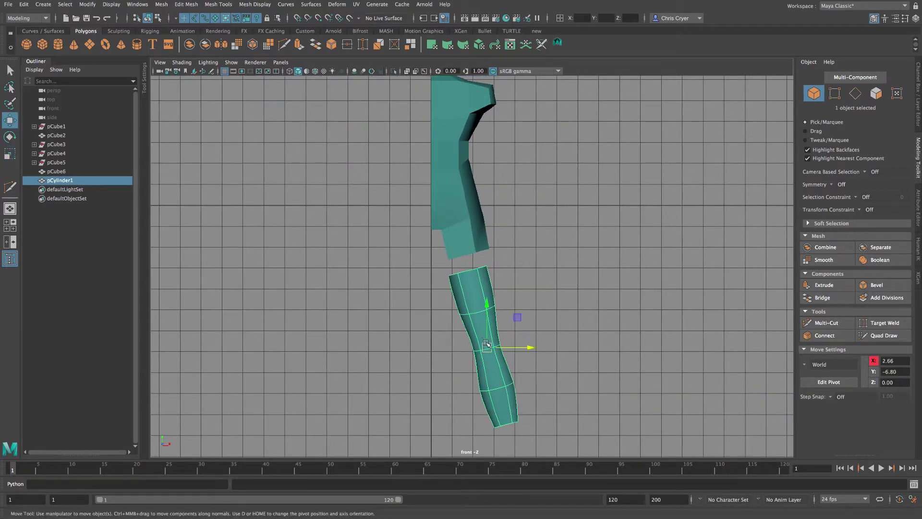
left_click_drag(487, 347, 497, 352)
left_click(589, 353)
right_click_drag(588, 353, 634, 382, "alt")
Scale the leg down to about 1.03, 3.49, 0.89 and raise it close beneath the stub at about X 2.86, Y -6.24.
left_click(497, 358)
key("r")
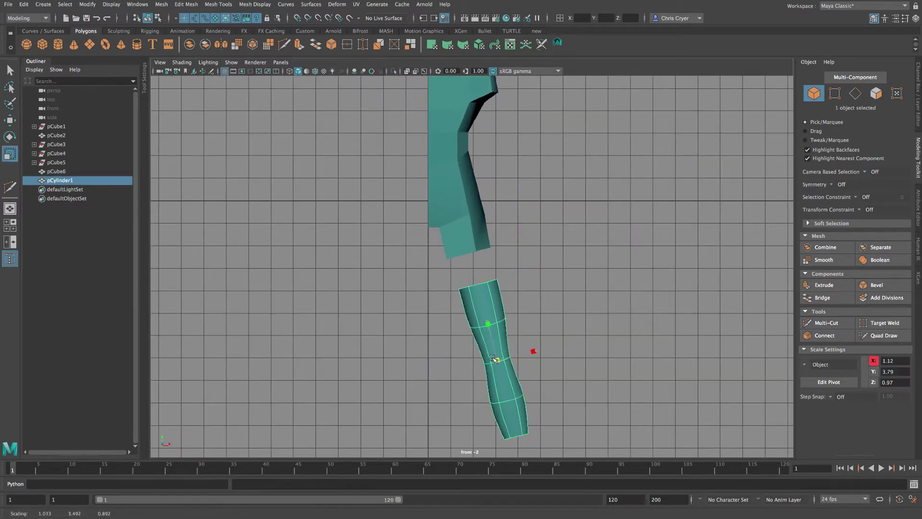
key("w")
left_click_drag(500, 363, 496, 345)
Combine the body and the leg cylinder into a single mesh.
left_click(435, 120, "shift")
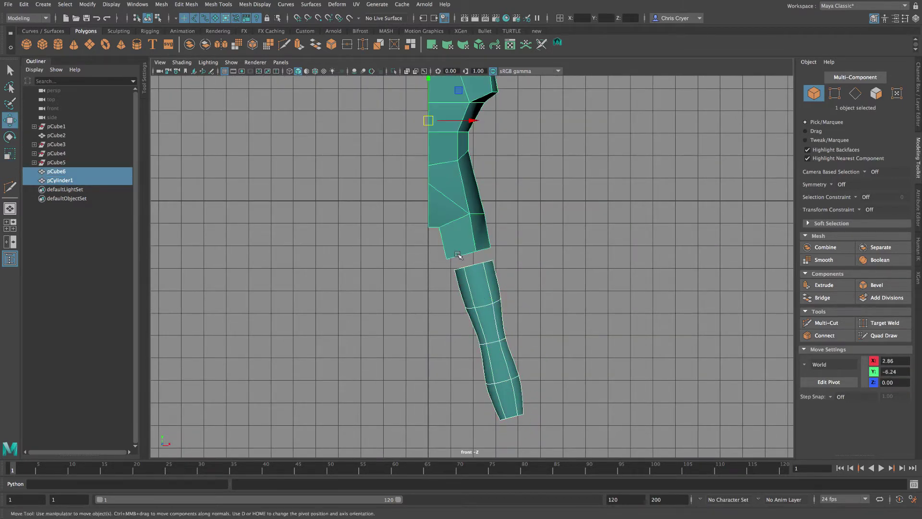
key("space")
key("space")
key("f")
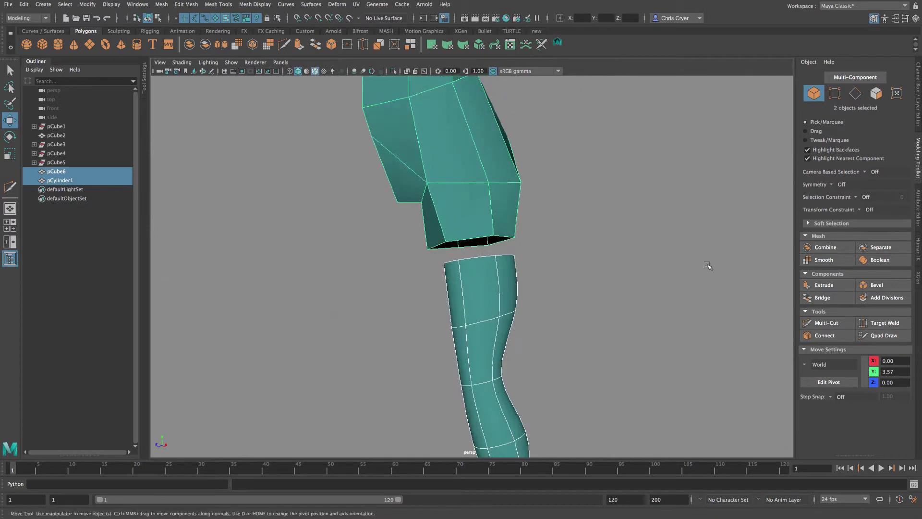
left_click(825, 247)
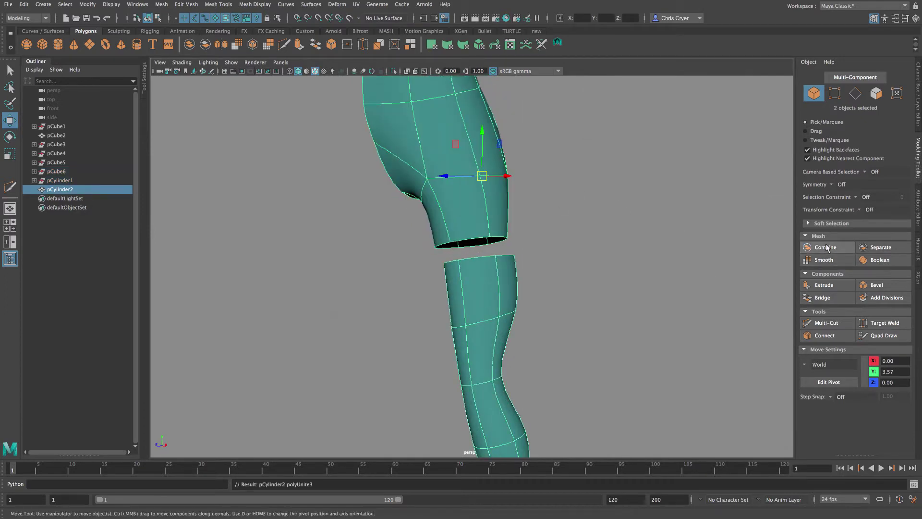
Target-weld the bottom vertices of the body's leg stub to the leg's top vertices all around and display the mesh smoothed.
left_click(886, 322)
key("1")
left_click_drag(563, 249, 607, 248, "alt")
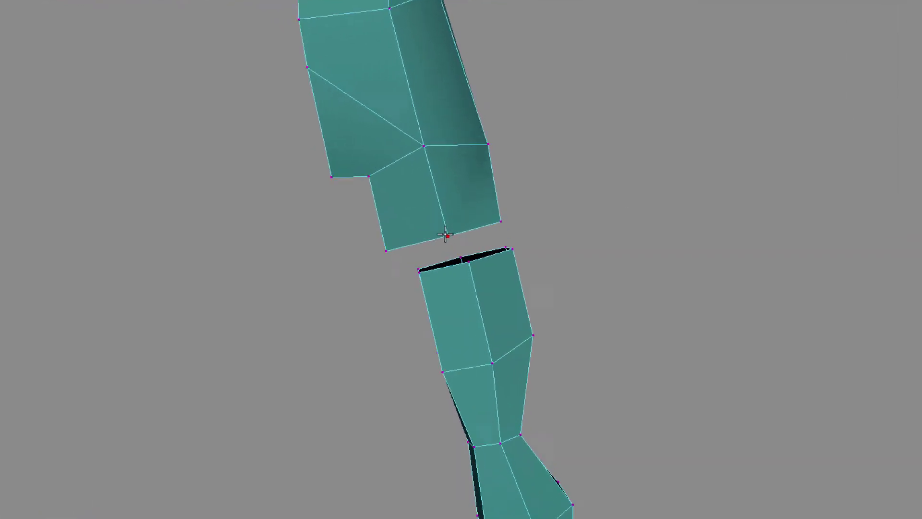
left_click_drag(451, 243, 464, 262)
left_click_drag(515, 255, 500, 220, "alt")
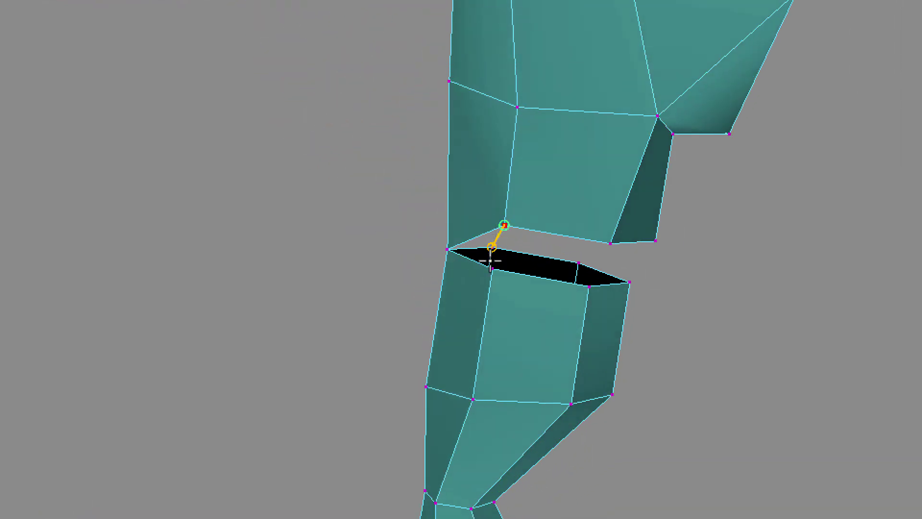
left_click_drag(491, 261, 492, 269)
left_click_drag(615, 272, 501, 240, "alt")
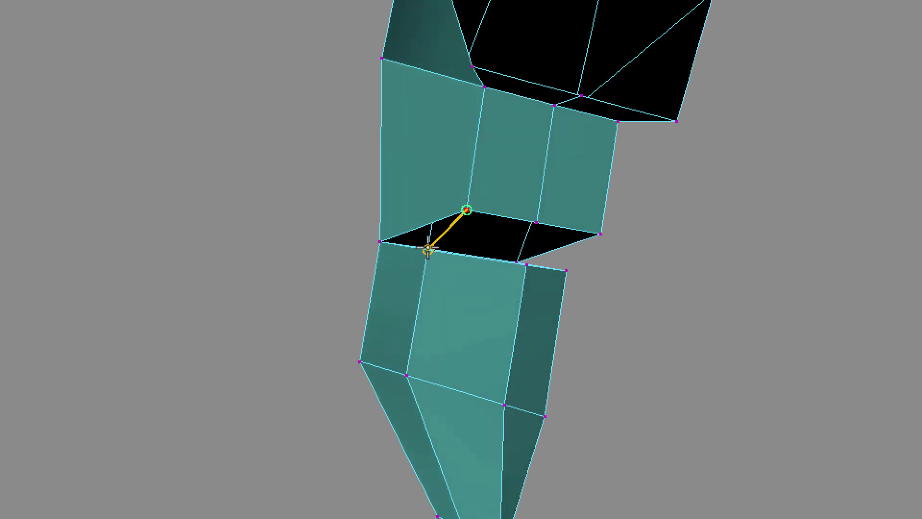
left_click_drag(428, 248, 428, 249)
left_click_drag(587, 258, 459, 226, "alt")
left_click_drag(417, 249, 417, 253)
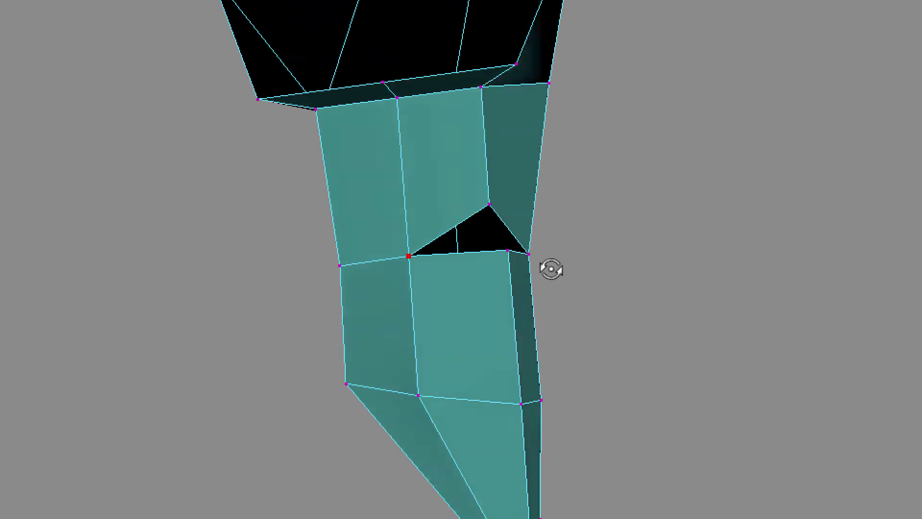
left_click_drag(549, 267, 420, 241, "alt")
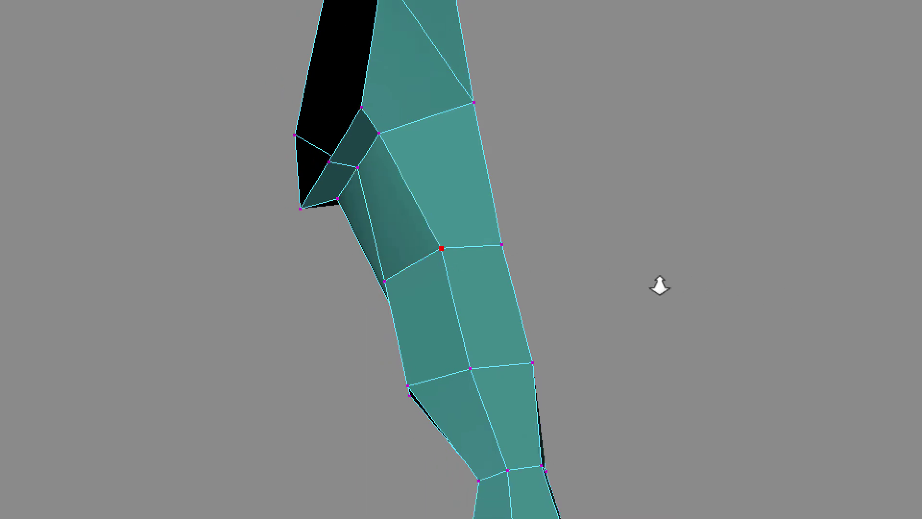
left_click_drag(658, 284, 456, 309, "alt")
key("3")
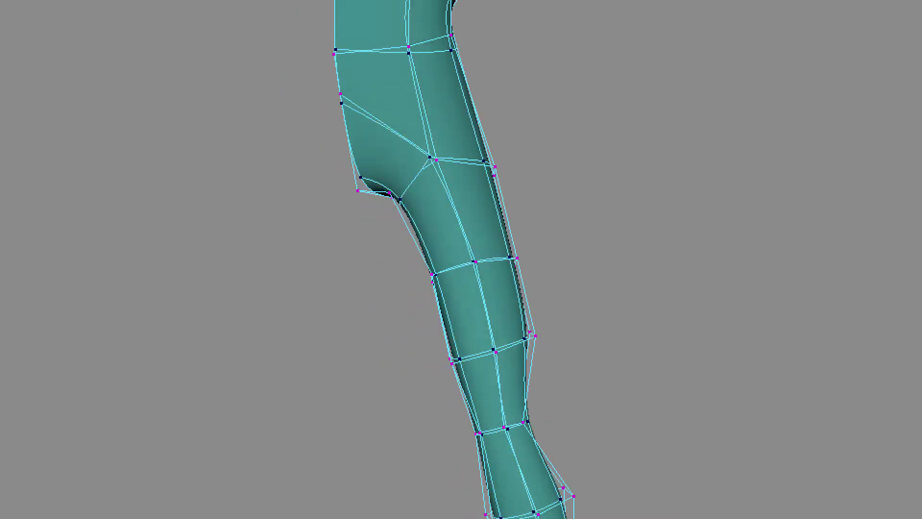
key("3")
Mirror the half body across the world X axis in the negative direction with the border merged.
right_click_drag(691, 231, 583, 225, "alt")
left_click_drag(583, 224, 447, 195, "alt")
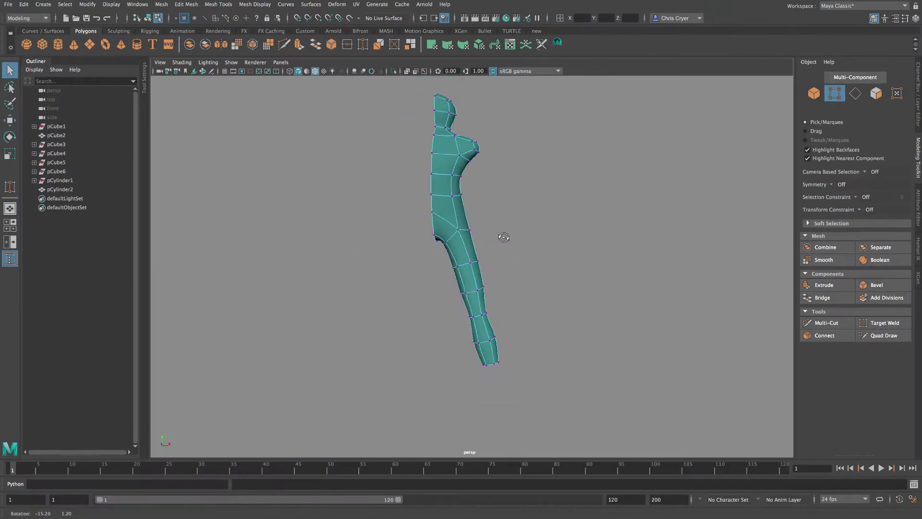
middle_click_drag(446, 195, 493, 254, "alt")
right_click(460, 236)
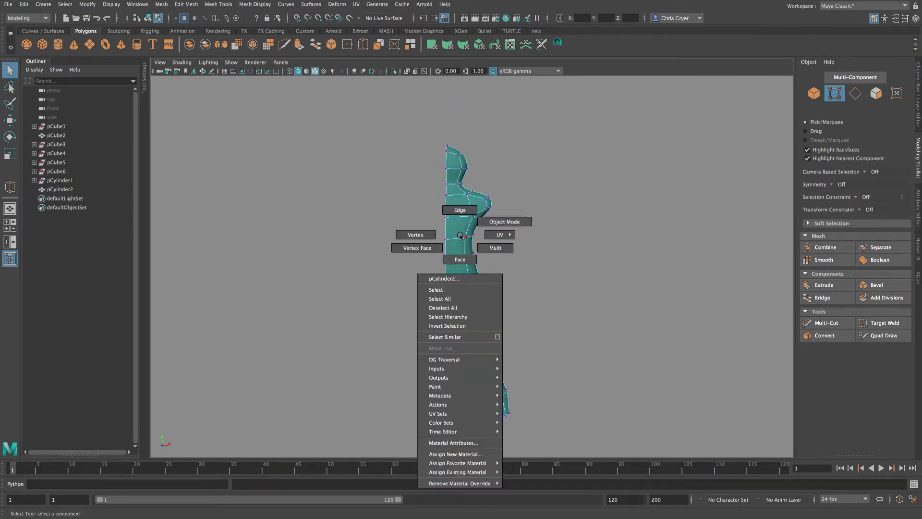
left_click(512, 221)
left_click(161, 4)
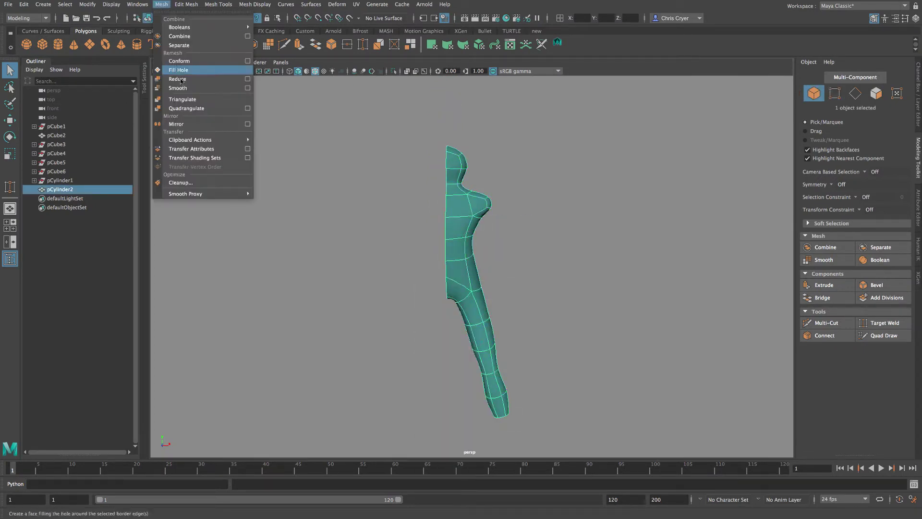
left_click(236, 126)
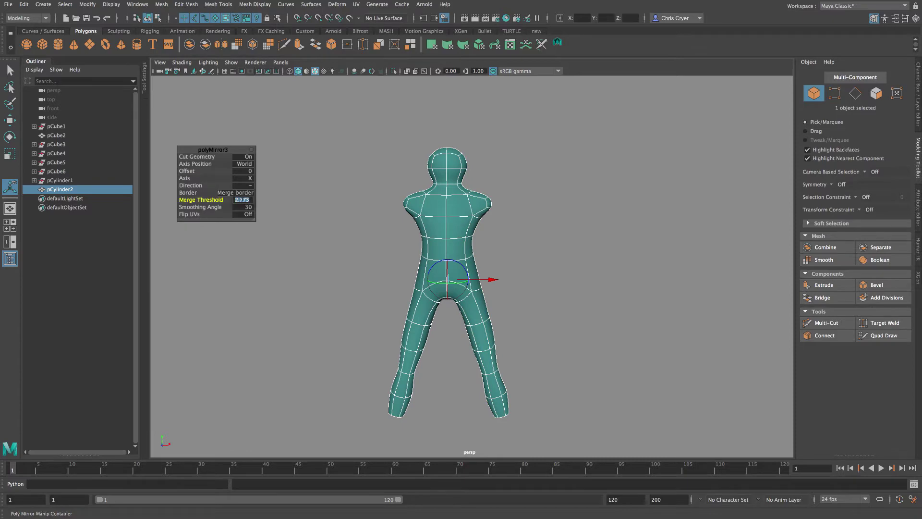
left_click(603, 294)
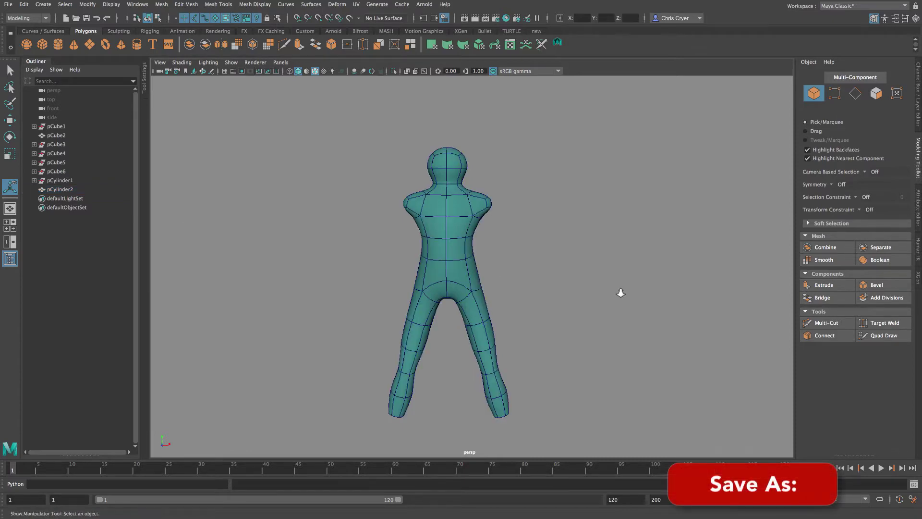
Turn on Object X symmetry for component editing.
scroll(506, 275, "down", 3)
left_click(839, 184)
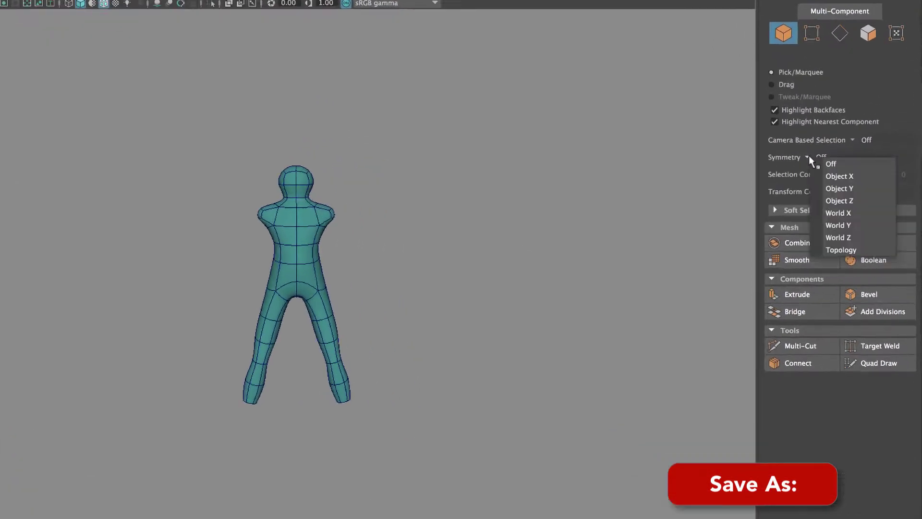
left_click(846, 198)
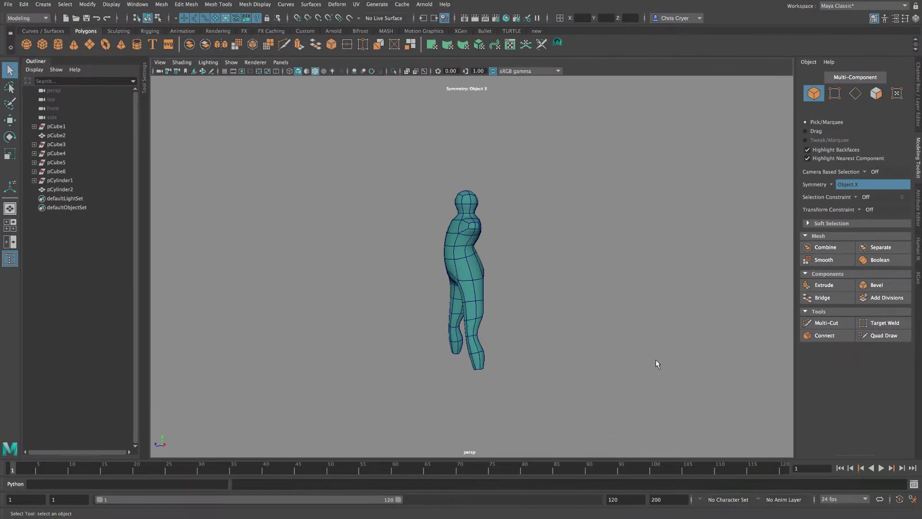
Select the lower four vertex rows of both legs in the side view and raise them to about Y -6.14.
key("space")
key("space")
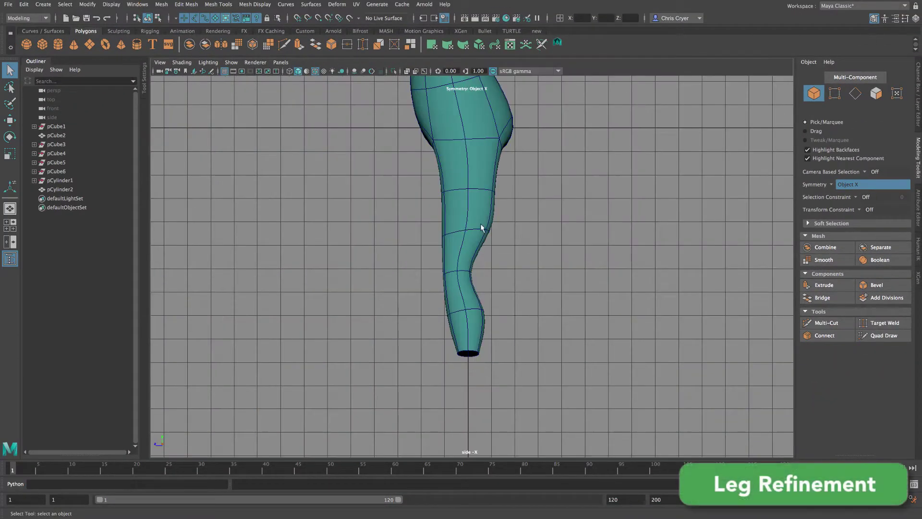
right_click(481, 225)
left_click(453, 226)
key("space")
key("space")
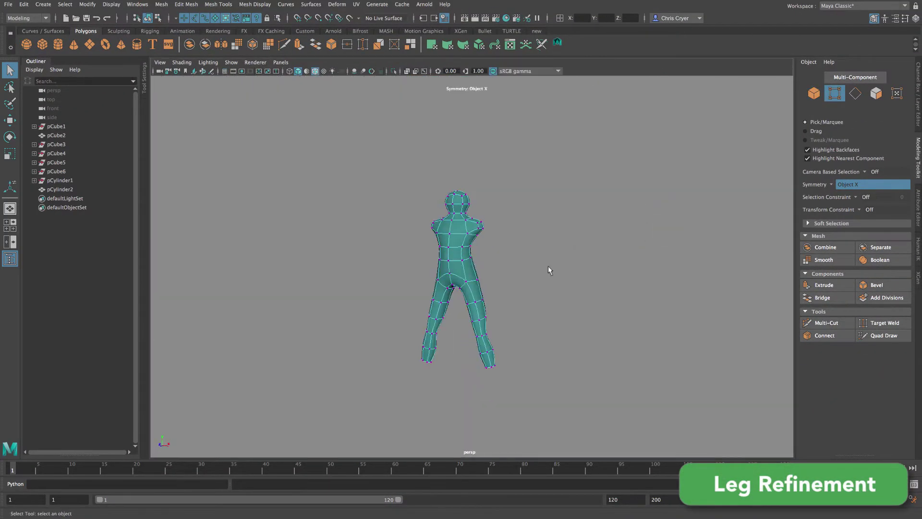
key("space")
key("space")
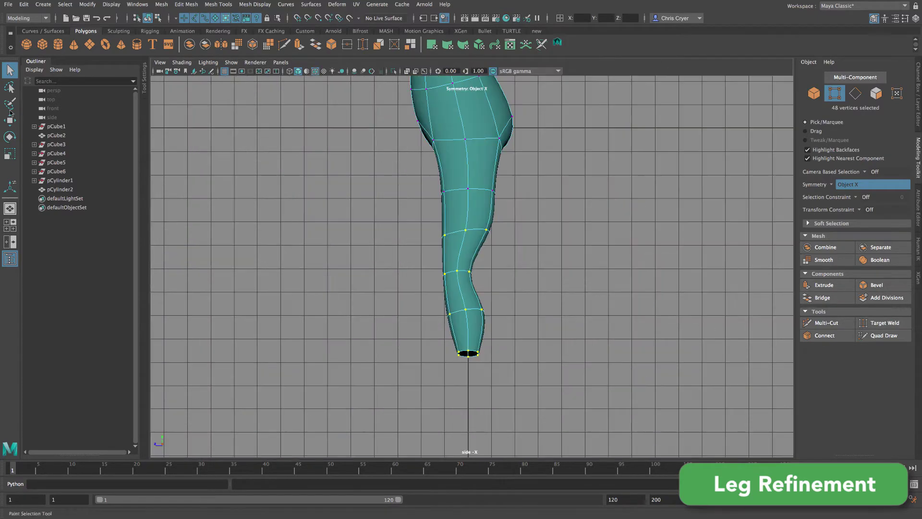
key("w")
key("b")
left_click_drag(476, 293, 486, 293)
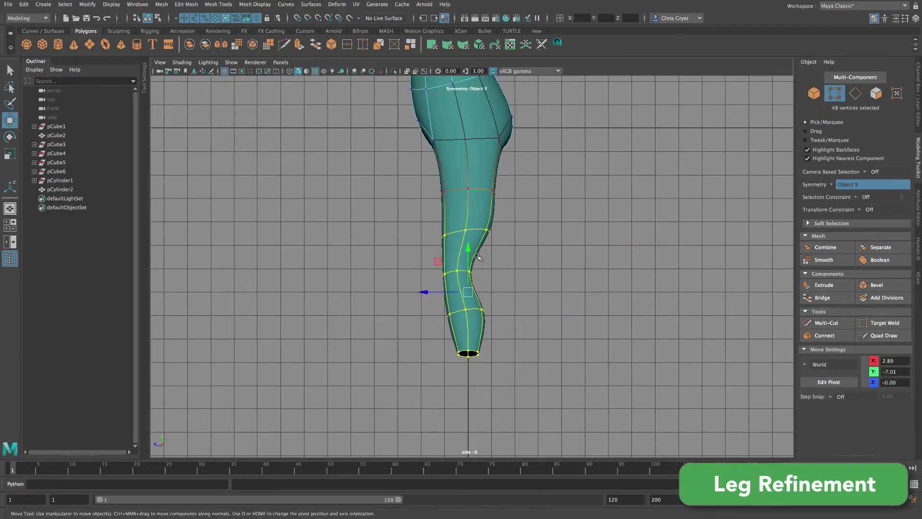
left_click_drag(468, 248, 468, 227)
Scale the calf vertex row of both legs down slightly.
key("space")
key("space")
left_click_drag(558, 203, 418, 203, "alt")
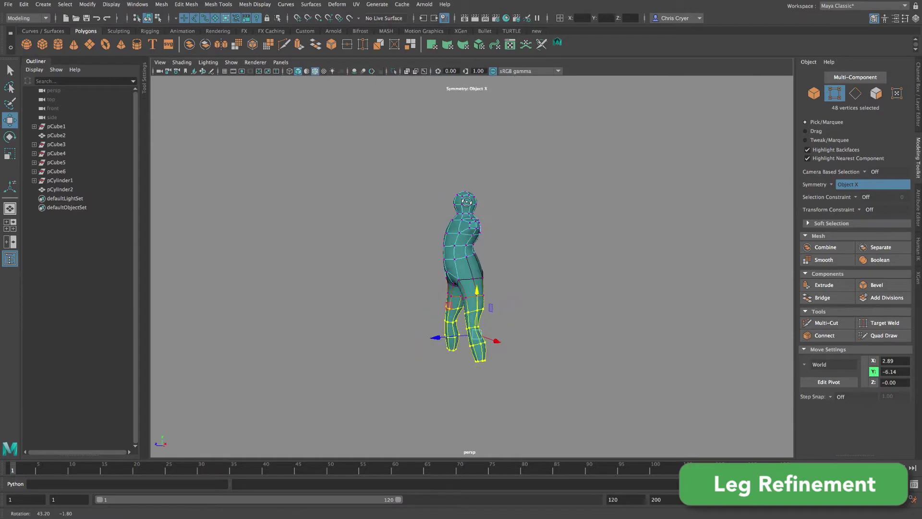
right_click_drag(550, 201, 601, 212, "alt")
middle_click_drag(601, 212, 601, 102, "alt")
left_click_drag(470, 302, 531, 329)
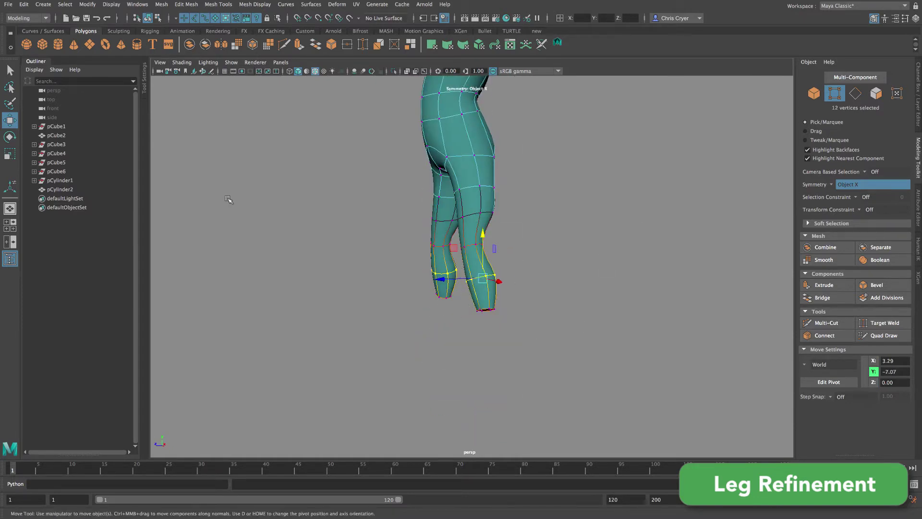
key("r")
left_click_drag(483, 278, 468, 279)
left_click_drag(476, 278, 562, 239, "alt")
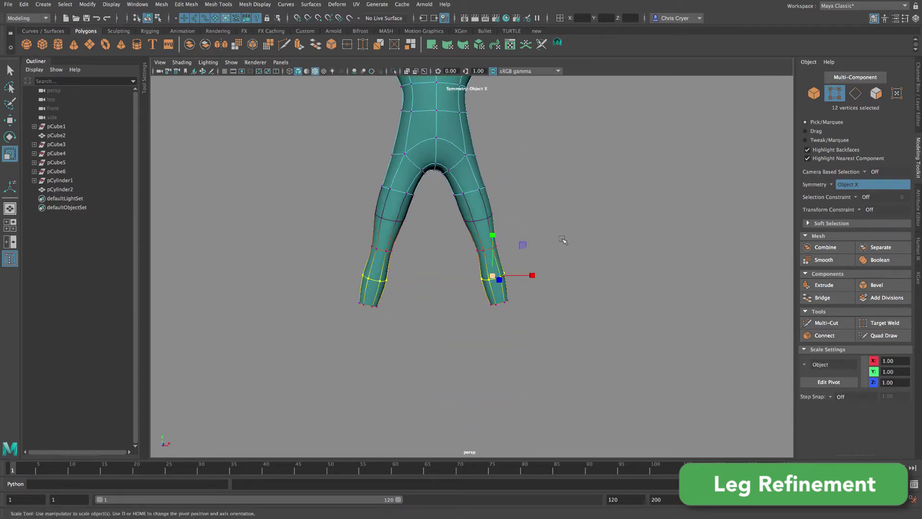
Move the lowest three vertex rows of both legs slightly inward along X.
left_click_drag(451, 181, 510, 192)
key("w")
left_click_drag(485, 243, 532, 319)
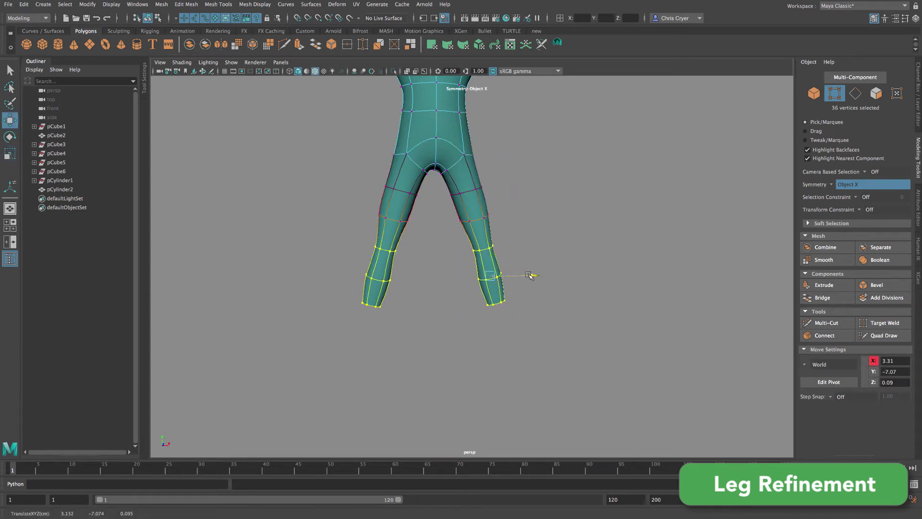
Rotate the lower five vertex rows of both legs toward vertical, move them inward to about X 1.83, and return to object mode.
right_click(464, 183)
right_click_drag(464, 183, 423, 184)
left_click_drag(443, 188, 533, 323)
left_click_drag(629, 226, 591, 228, "alt")
left_click(488, 188, "shift")
key("e")
left_click_drag(523, 230, 566, 217, "alt")
left_click(9, 120)
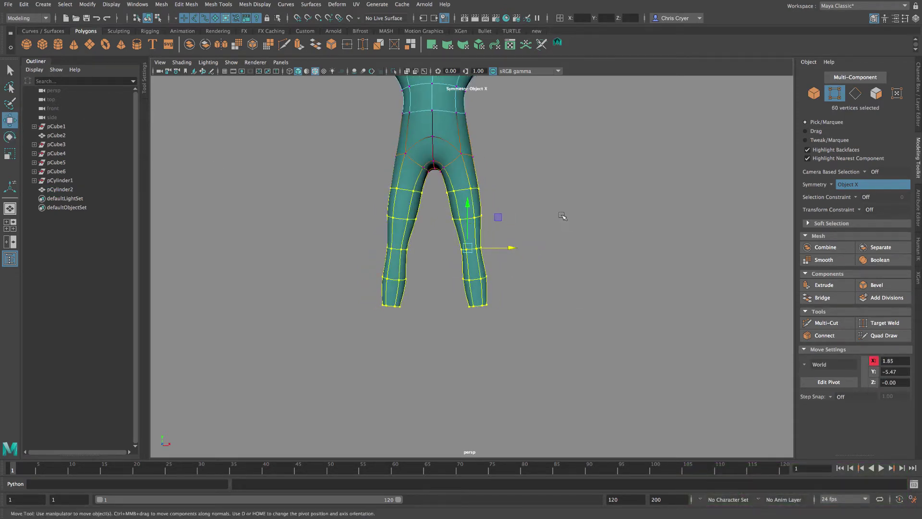
left_click(562, 214)
middle_click_drag(576, 197, 592, 281, "alt")
left_click_drag(589, 288, 461, 259, "alt")
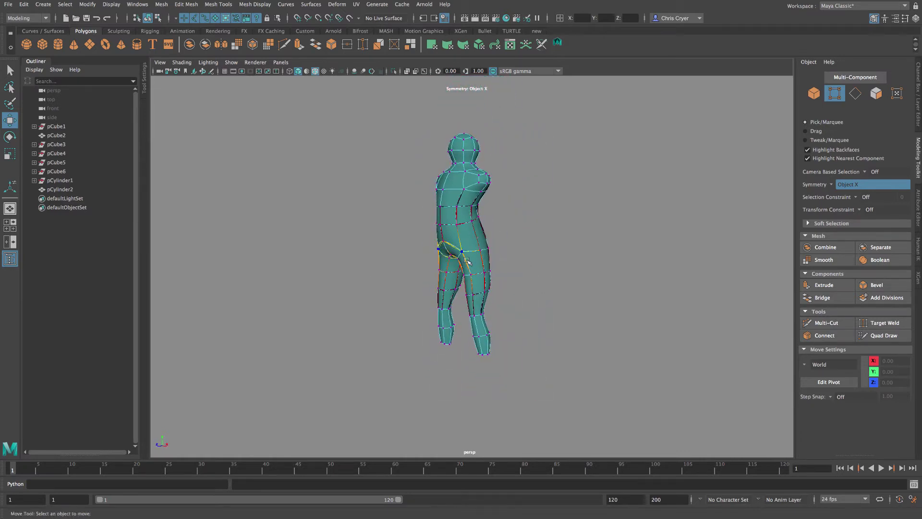
right_click(467, 262)
left_click(540, 240)
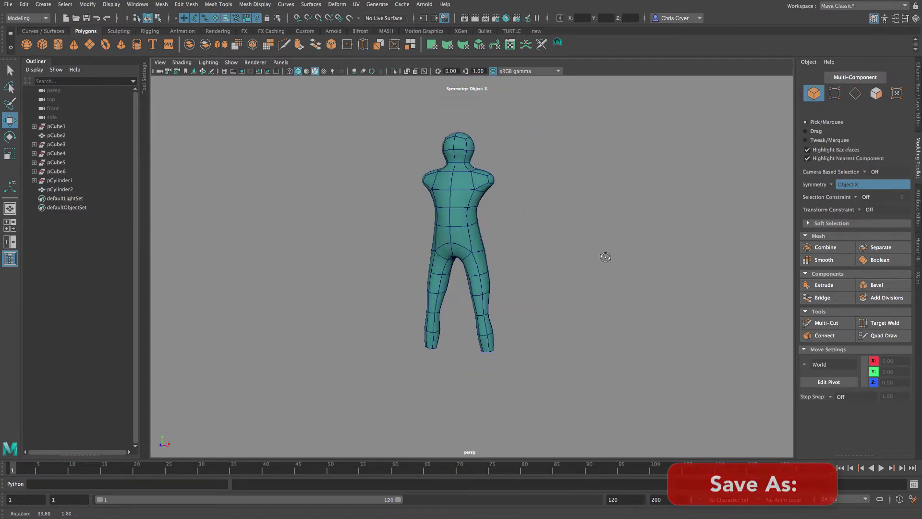
Add a polygon cylinder beside the body at about X 8.71 and set its axis subdivisions to 6.
left_click(58, 45)
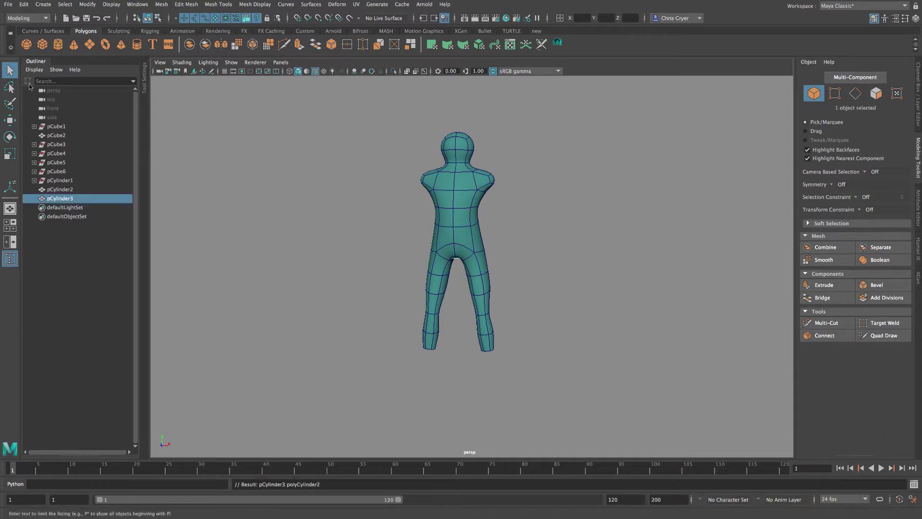
left_click(9, 120)
left_click_drag(502, 245, 615, 247)
left_click(918, 109)
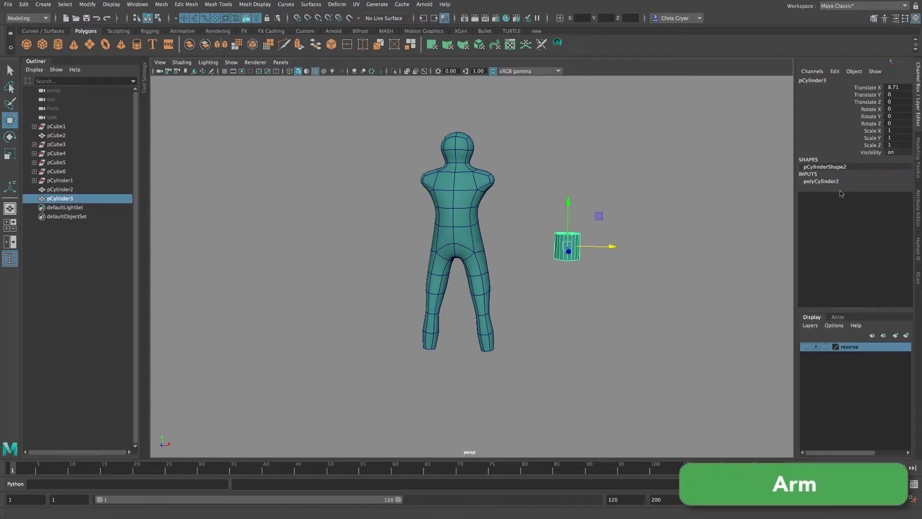
left_click(827, 181)
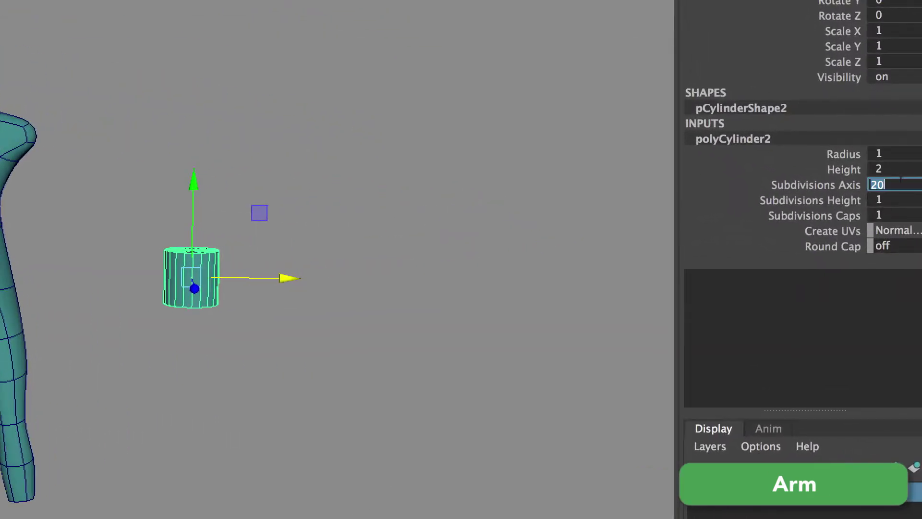
key("Return")
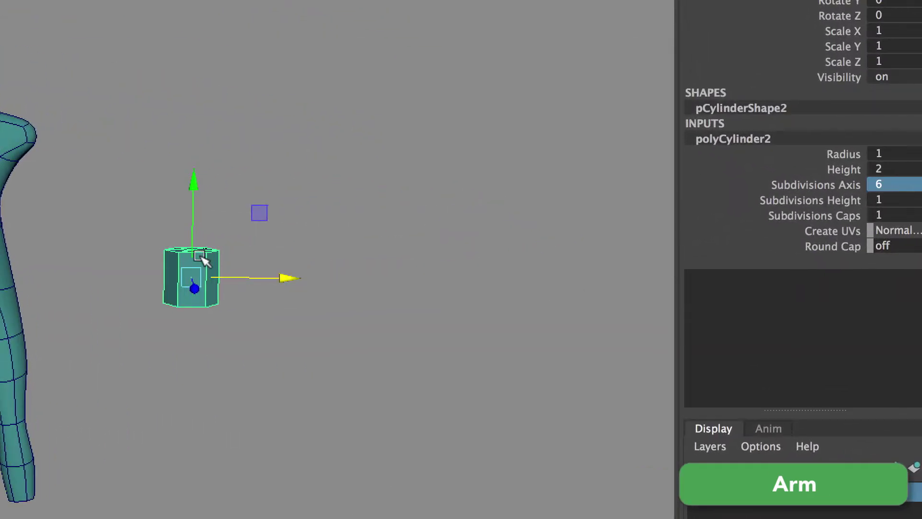
Delete the top and bottom cap faces of the new arm cylinder.
right_click_drag(199, 254, 600, 309)
middle_click_drag(285, 294, 54, 350, "alt")
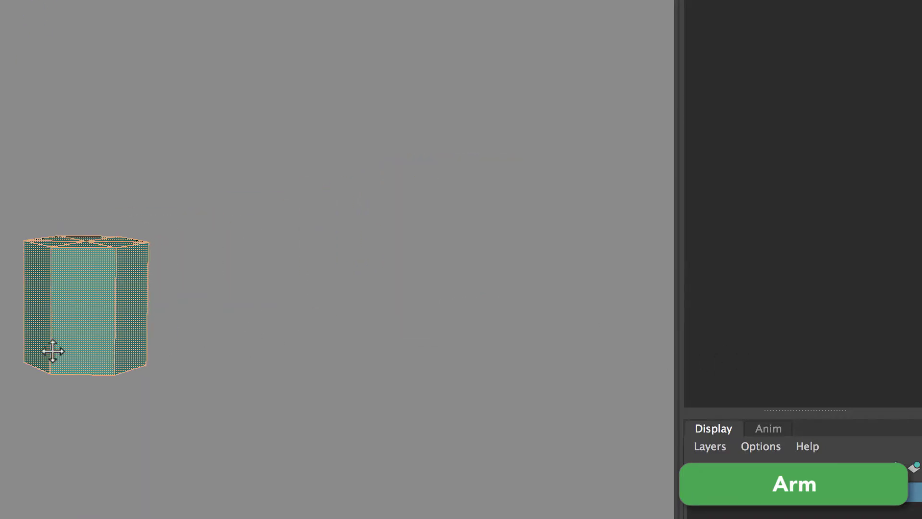
left_click_drag(54, 350, 62, 309, "alt")
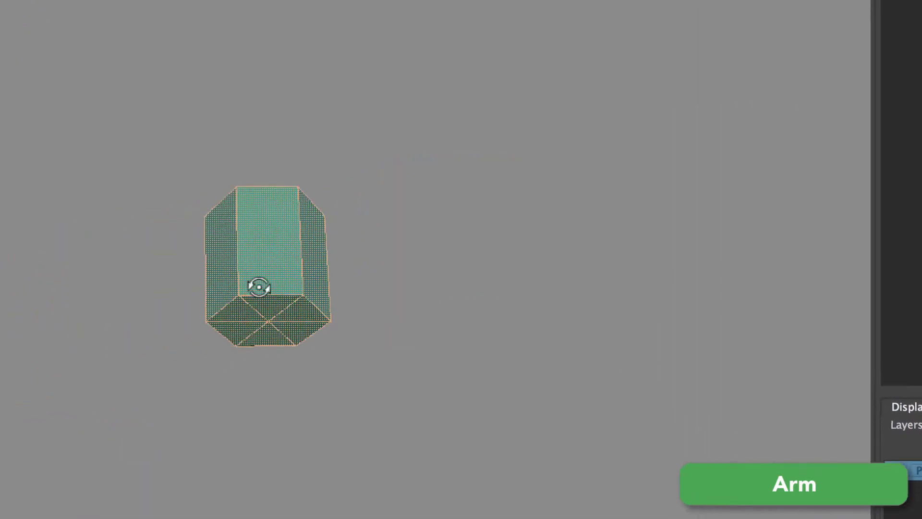
left_click_drag(259, 288, 251, 312, "alt")
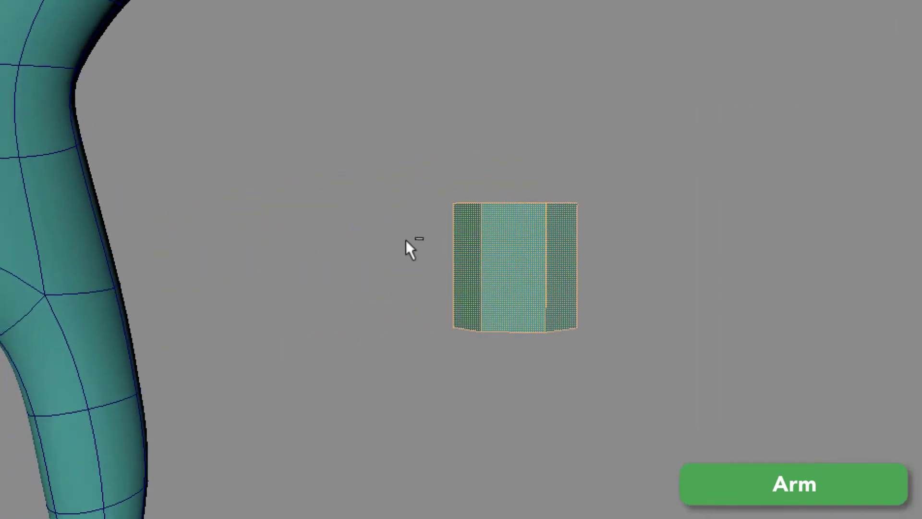
left_click_drag(684, 285, 732, 237, "alt")
left_click(23, 5)
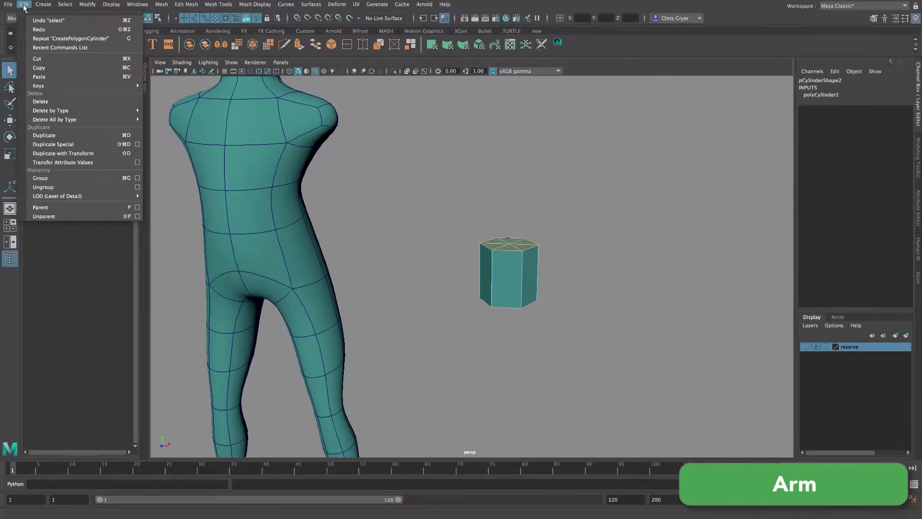
left_click(92, 106)
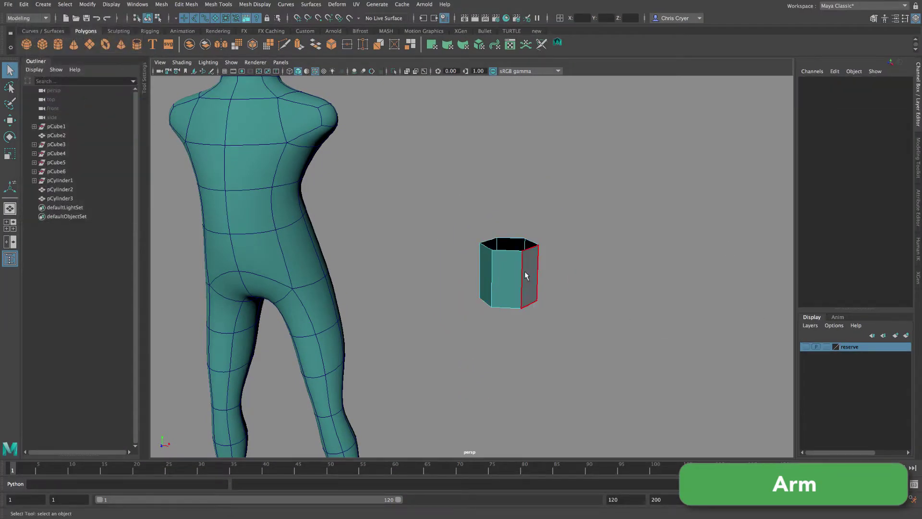
Scale the arm cylinder to about 0.736 in X and Z and 2.463 in Y.
right_click_drag(526, 275, 566, 247)
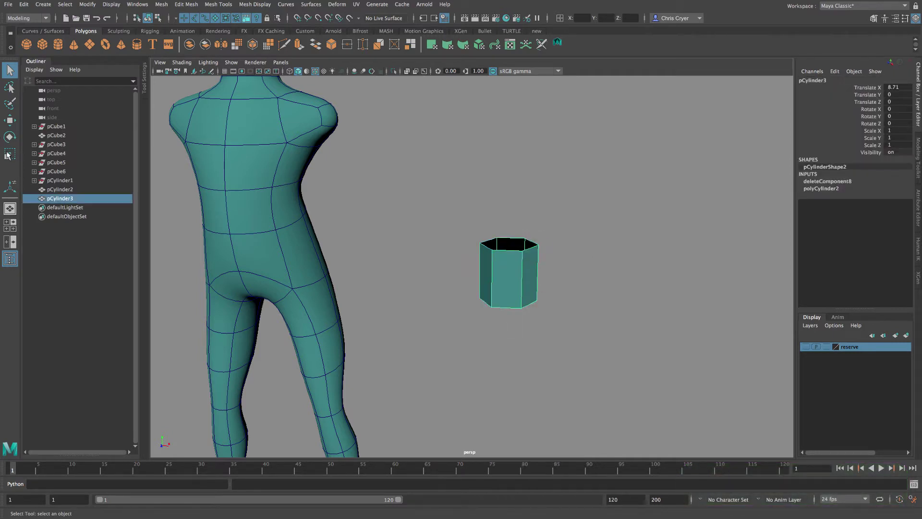
left_click_drag(509, 245, 495, 272)
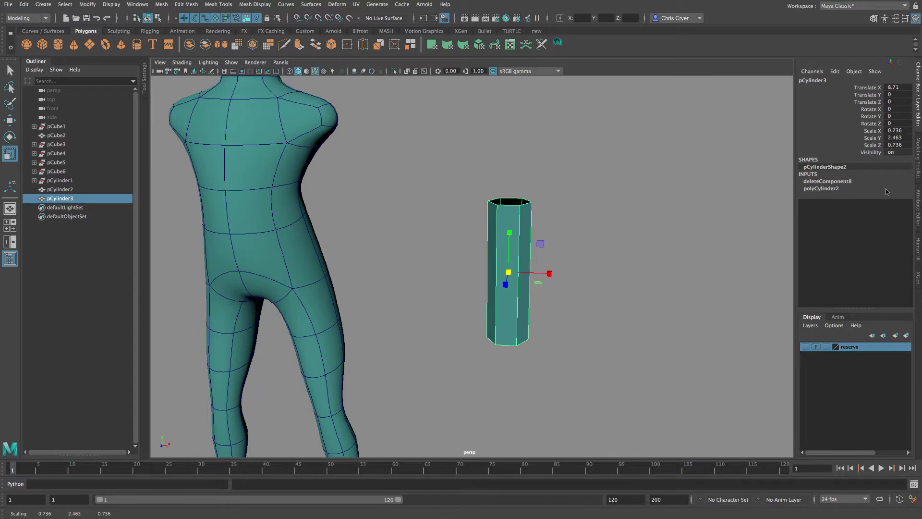
Insert three edge loops along the arm cylinder with Multi-Cut and scale its middle and bottom edge loops inward.
left_click(916, 163)
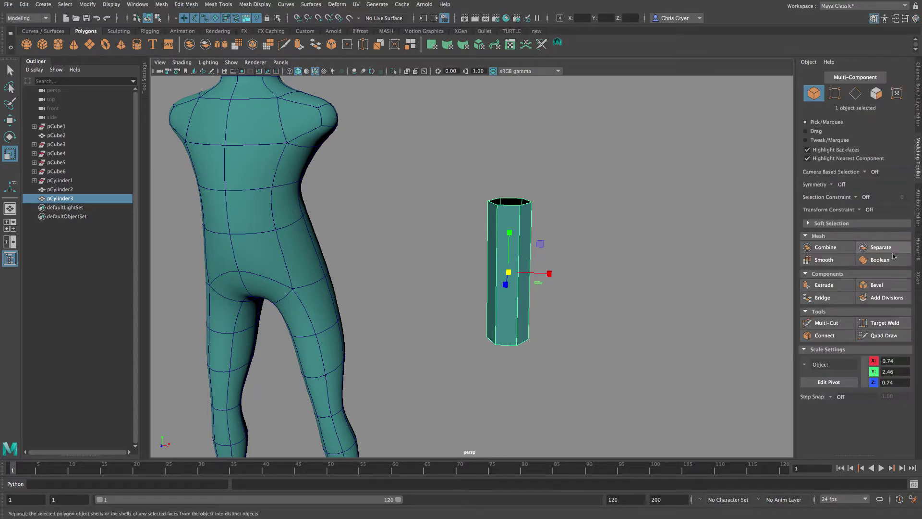
left_click(808, 324)
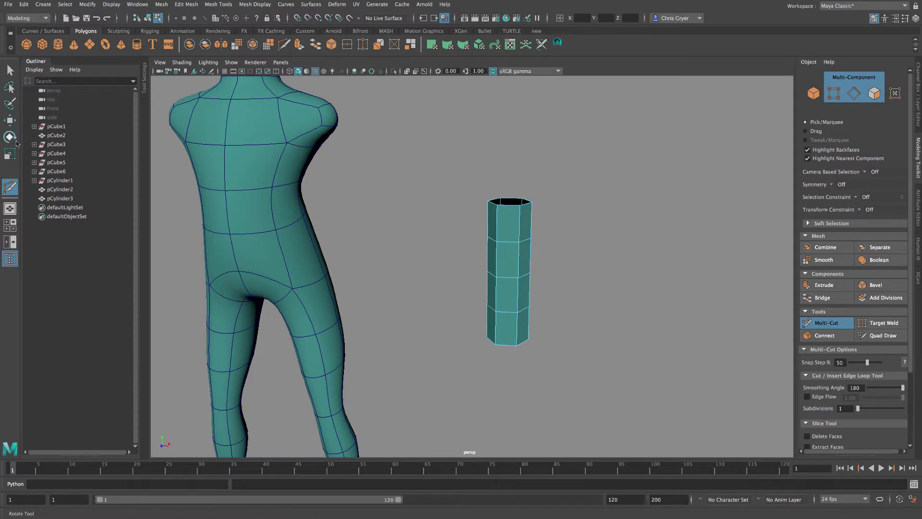
right_click(506, 255)
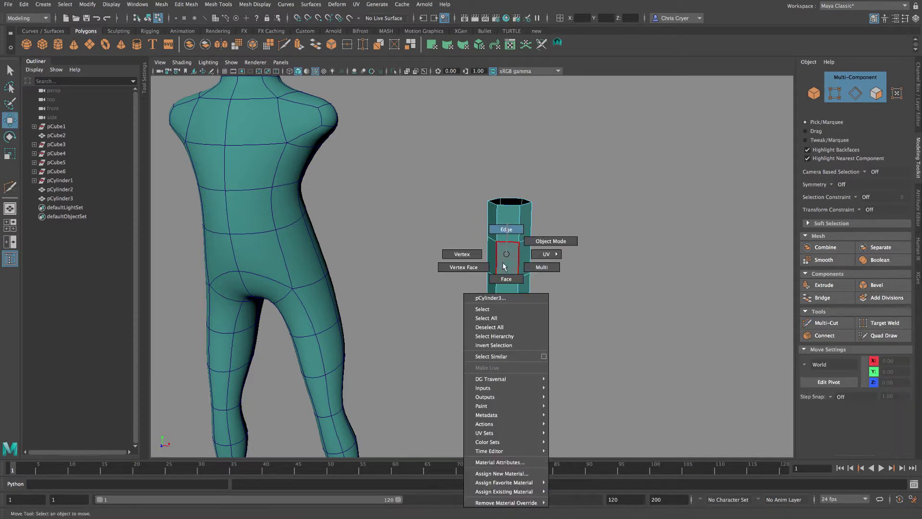
double_click(508, 275)
key("r")
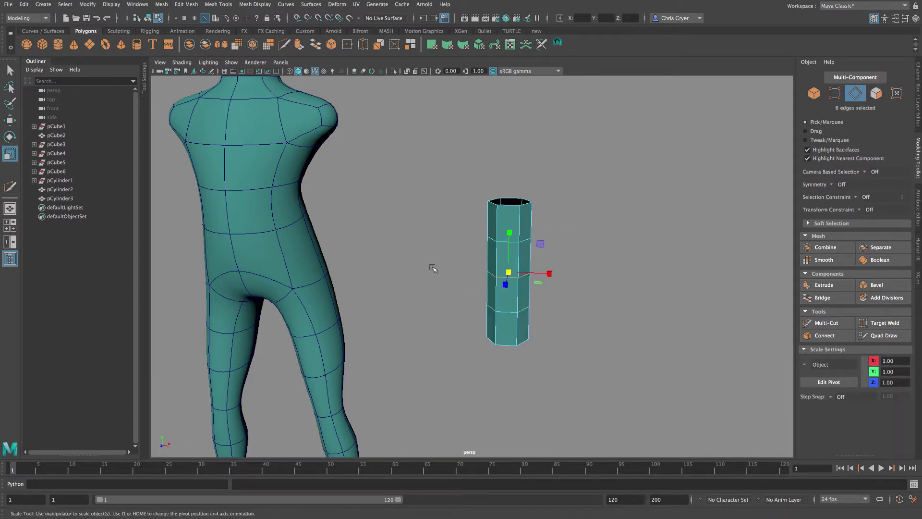
left_click_drag(508, 272, 500, 271)
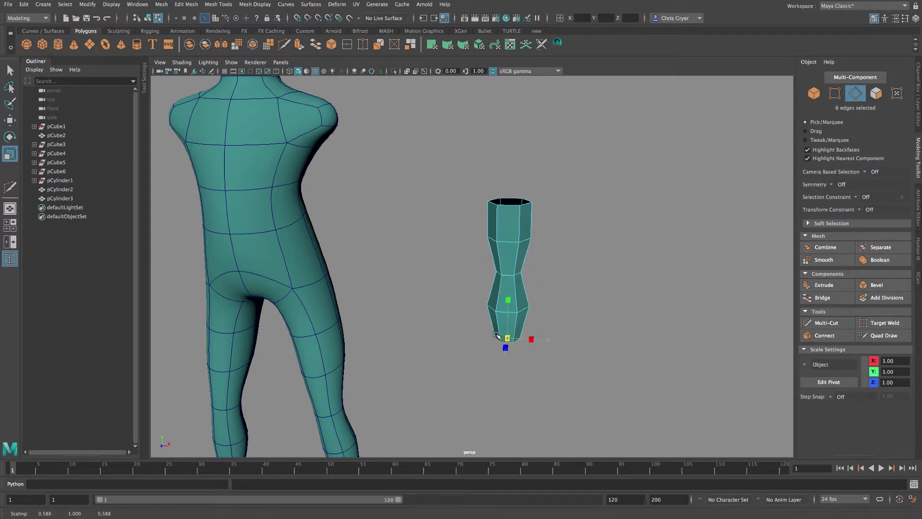
Preview the arm smoothed, then tilt its upper-arm edge loop slightly and scale it to about 1.3 in Z.
key("3")
right_click_drag(527, 231, 552, 216)
left_click_drag(548, 255, 470, 253, "alt")
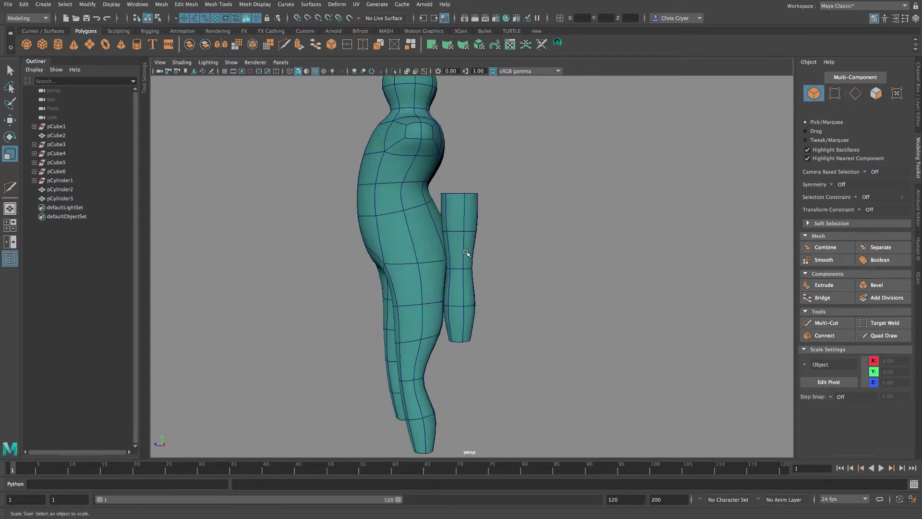
left_click(462, 251)
right_click(462, 250)
right_click_drag(461, 237, 460, 226)
double_click(455, 232)
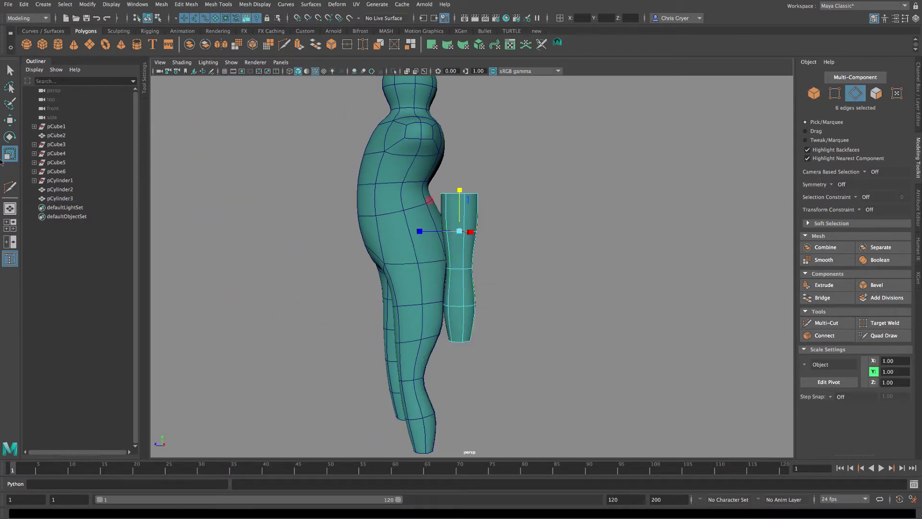
key("e")
key("r")
left_click_drag(422, 231, 412, 230)
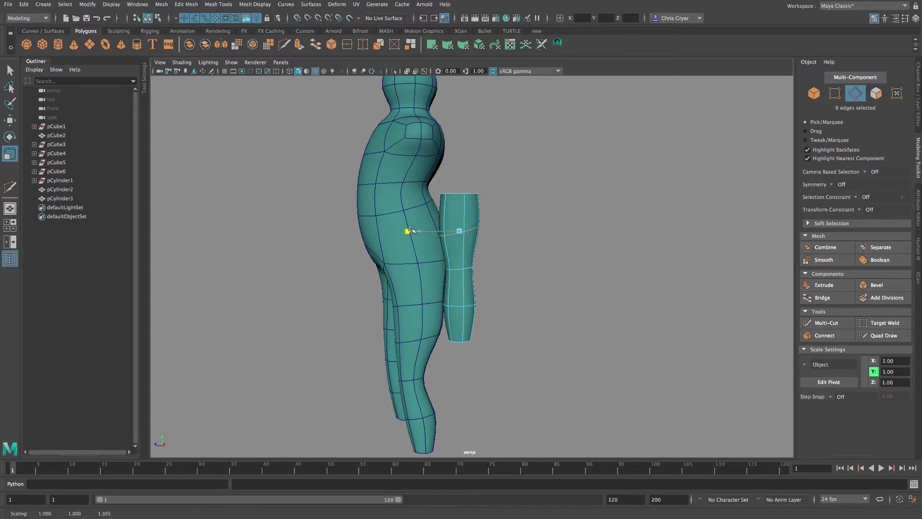
Tilt the forearm edge loop slightly and return the arm to object mode.
double_click(457, 305)
key("e")
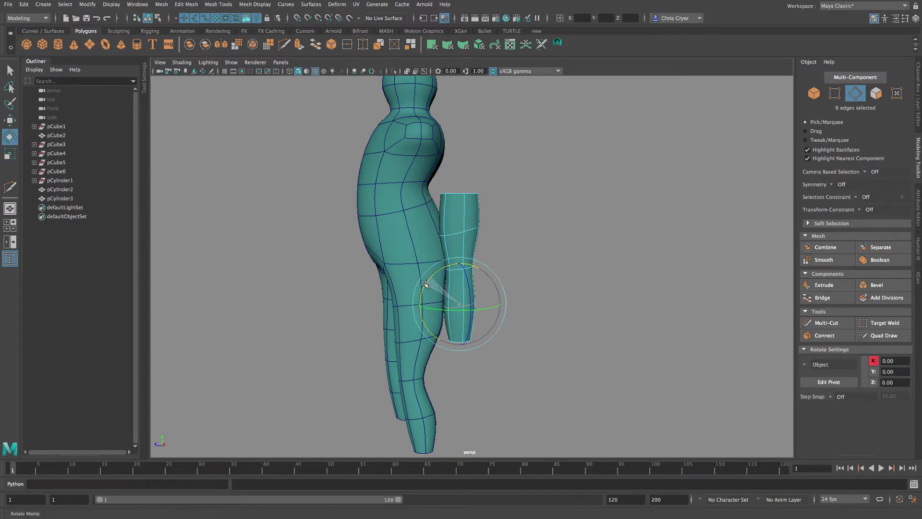
key("r")
right_click_drag(474, 243, 504, 224)
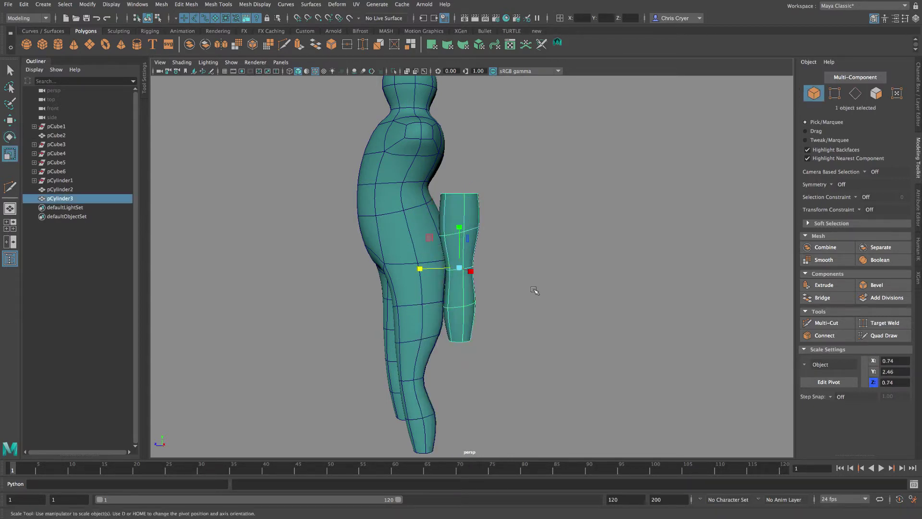
In the front view, move the arm beside the shoulder to about X 3.78, Y 2.28.
key("space")
key("space")
key("w")
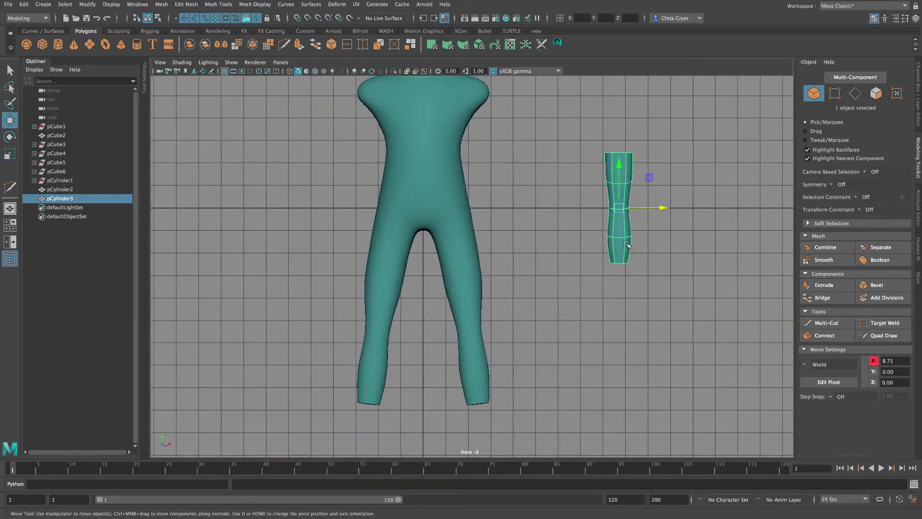
left_click_drag(618, 208, 509, 158)
key("f")
scroll(615, 204, "down", 5)
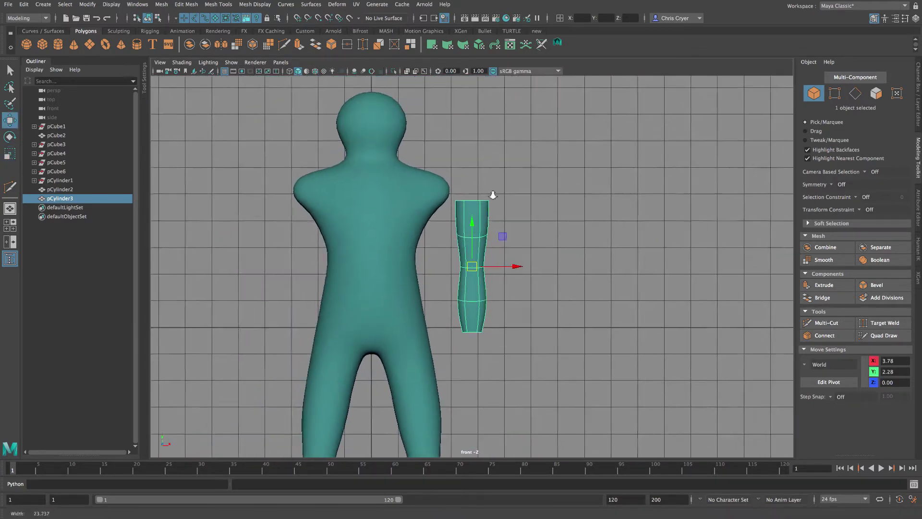
Rotate the arm about 31 degrees around Z and reposition it below the shoulder at about X 3.99, Y 2.13.
left_click(10, 137)
left_click_drag(438, 234, 422, 258)
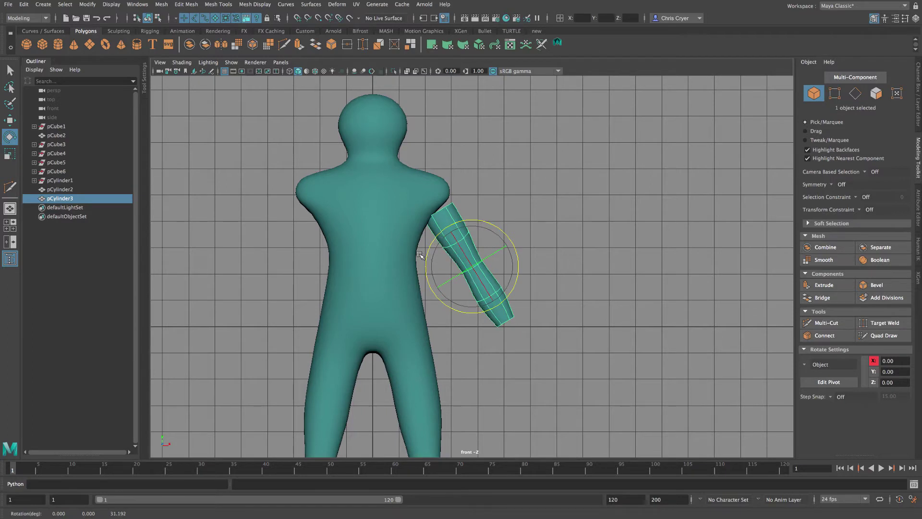
key("w")
left_click_drag(478, 268, 482, 270)
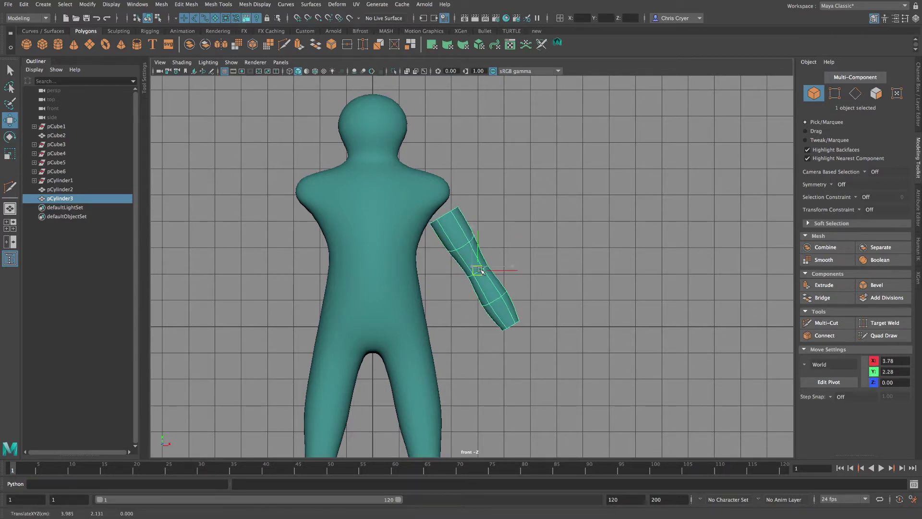
Turn off the body's smooth preview and move its armpit vertex down and outward to the arm's inner top corner.
left_click(453, 208)
key("1")
scroll(436, 207, "up", 10)
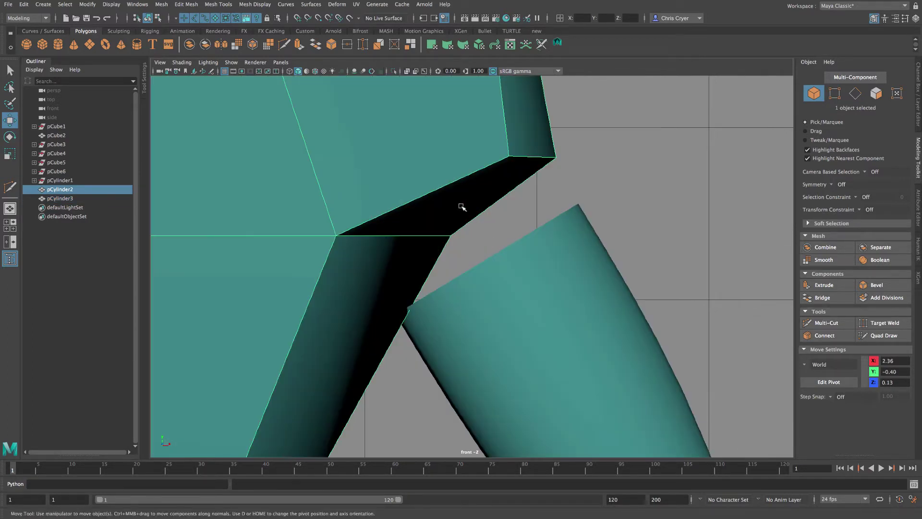
right_click_drag(462, 206, 417, 206)
left_click_drag(428, 218, 449, 276)
scroll(476, 266, "down", 6)
scroll(517, 259, "down", 2)
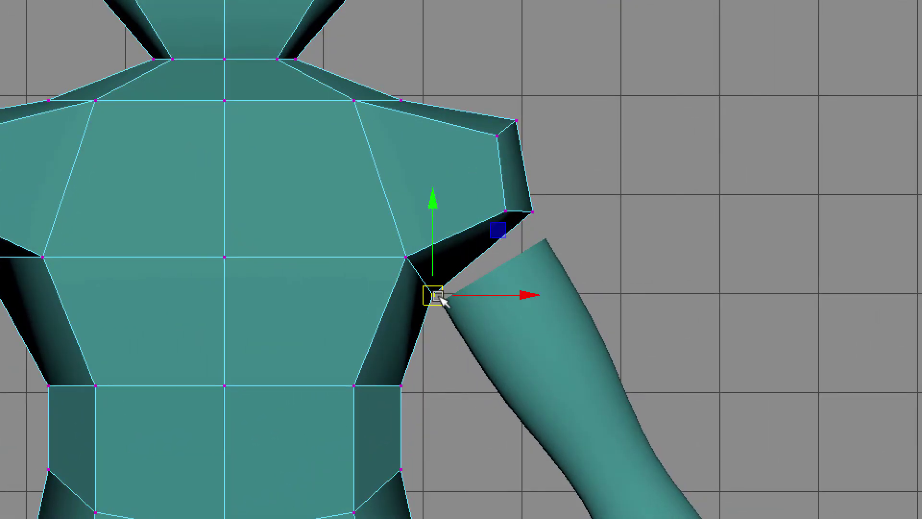
left_click(840, 256)
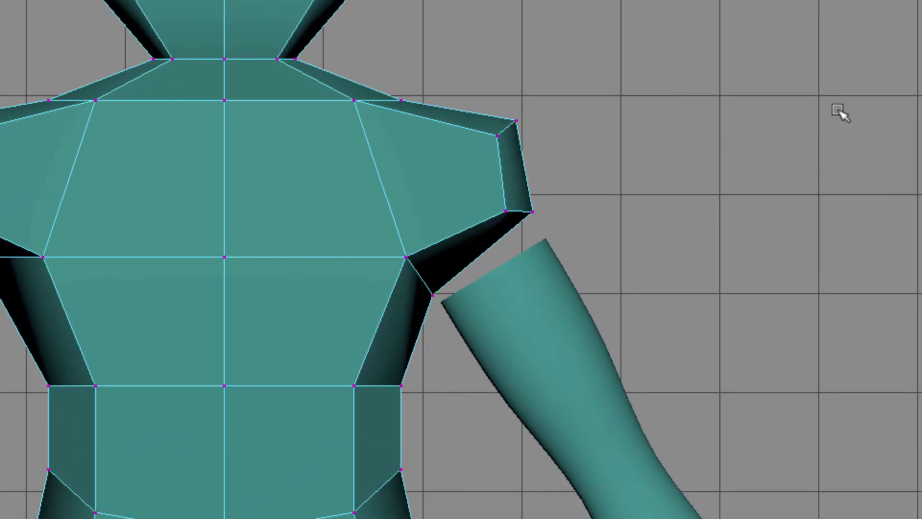
In the perspective view, nudge the front armpit vertex slightly backward in Z toward the arm.
key("space")
key("space")
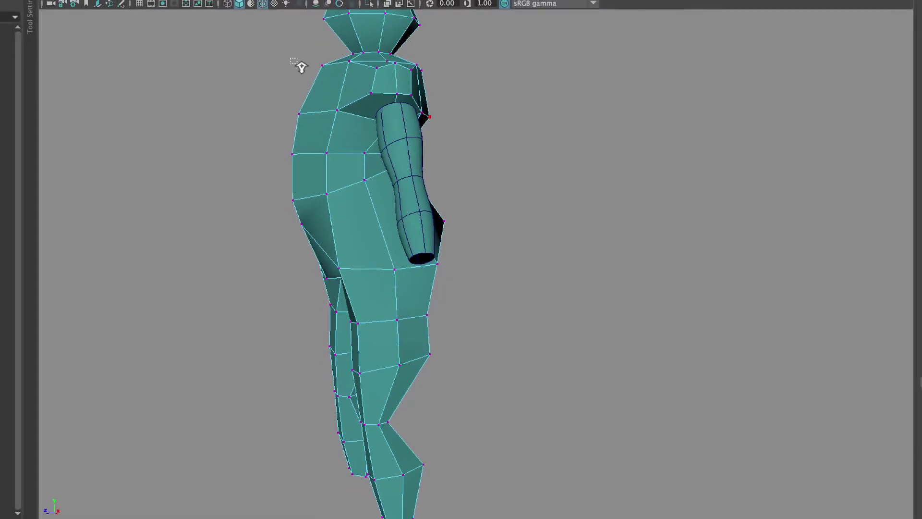
right_click_drag(298, 65, 449, 185, "alt")
left_click(330, 248)
left_click_drag(379, 250, 401, 244, "alt")
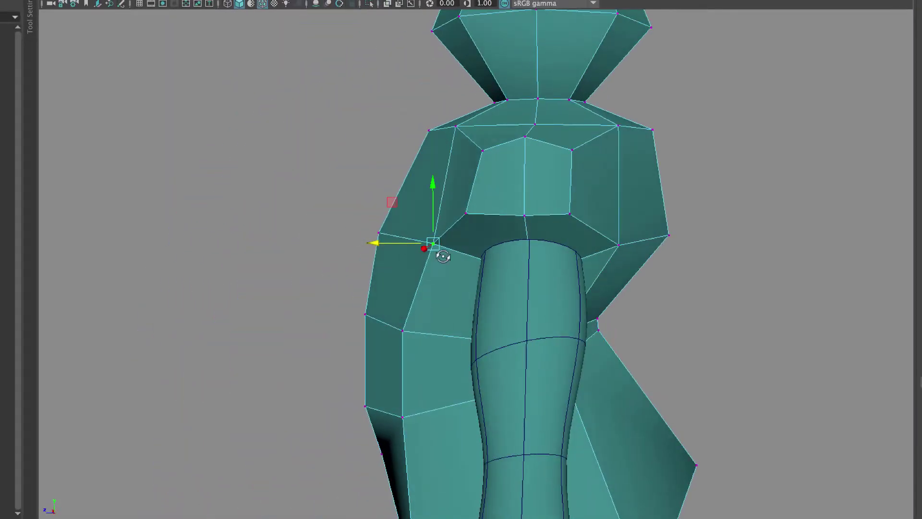
left_click_drag(509, 262, 441, 272, "alt")
left_click_drag(320, 258, 327, 259)
right_click_drag(327, 259, 266, 251, "alt")
left_click_drag(377, 264, 288, 262, "alt")
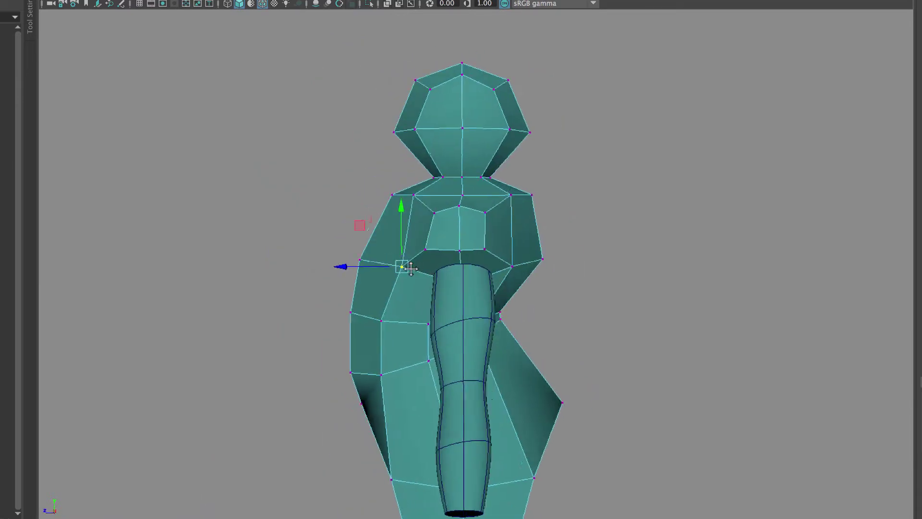
Delete the two faces on the underside of the shoulder above the arm.
right_click_drag(408, 269, 468, 204, "alt")
middle_click_drag(471, 202, 438, 199, "alt")
right_click_drag(439, 202, 442, 234)
left_click(455, 250)
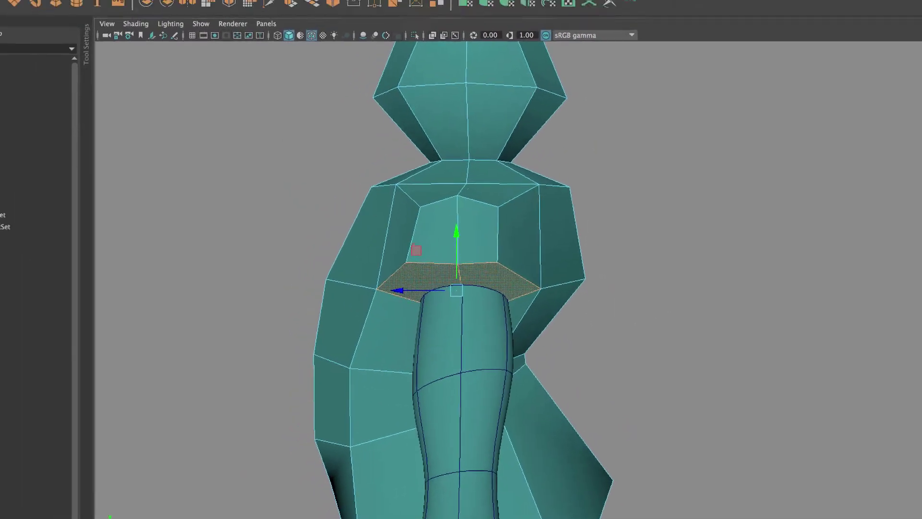
left_click(29, 5)
left_click(71, 126)
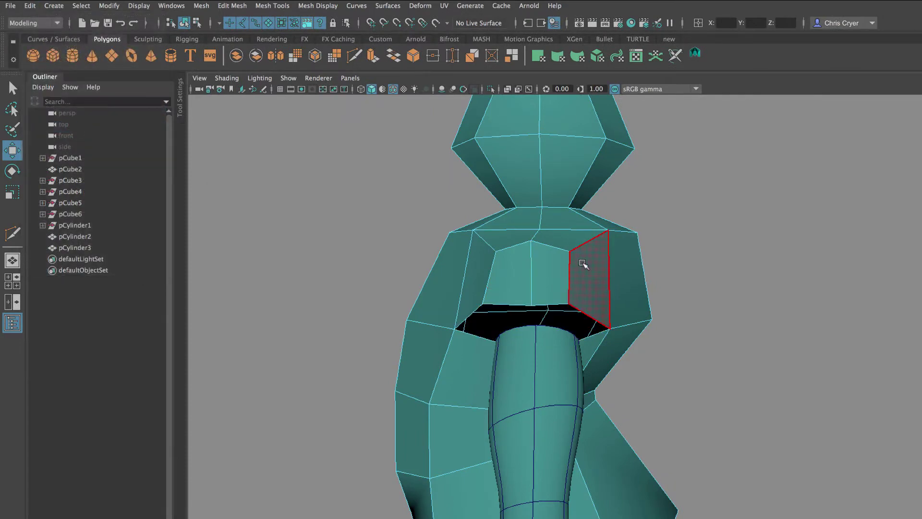
Select the body and the unsmoothed arm in object mode and combine them into one mesh.
right_click(583, 264)
right_click_drag(649, 262, 649, 259)
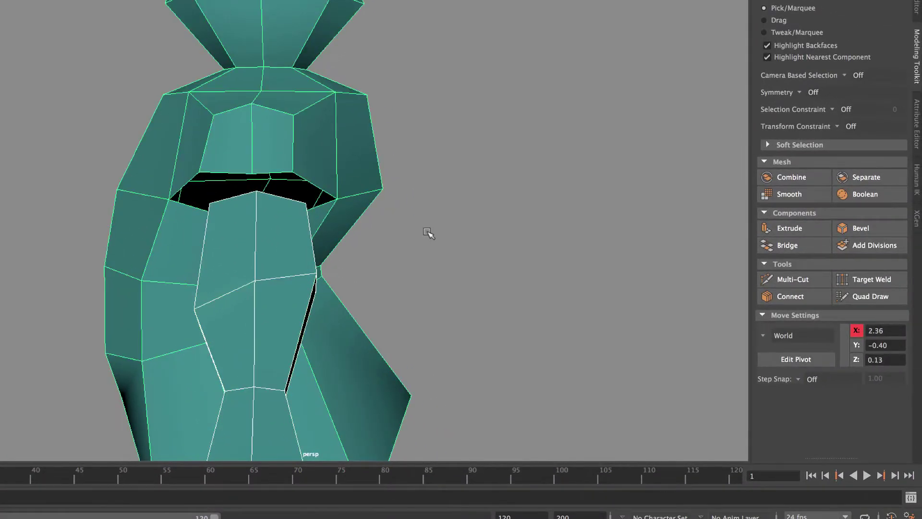
left_click_drag(428, 233, 672, 269, "alt")
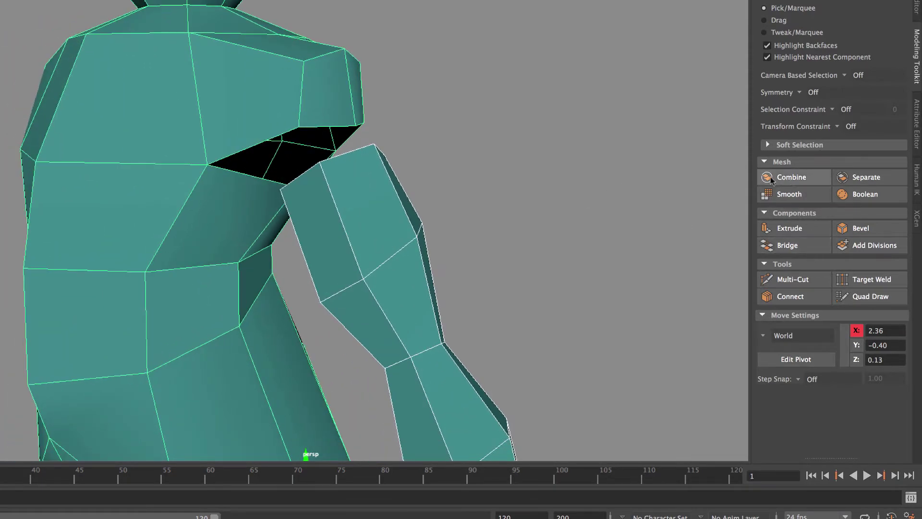
left_click(797, 179)
Use Target Weld to merge the arm opening's lower and rear vertices to the matching armpit vertices of the body.
left_click_drag(550, 238, 341, 181, "alt")
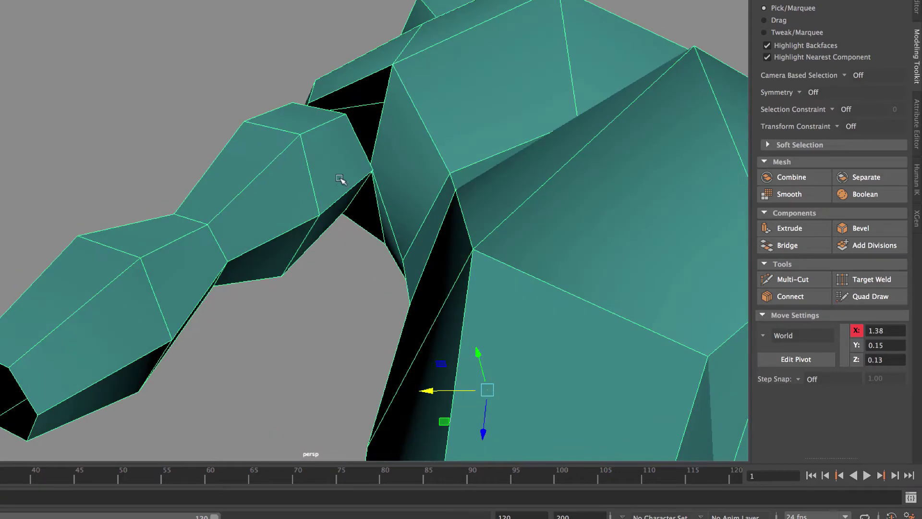
right_click_drag(341, 181, 519, 183, "alt")
left_click_drag(518, 183, 510, 211, "alt")
left_click_drag(411, 198, 411, 220, "alt")
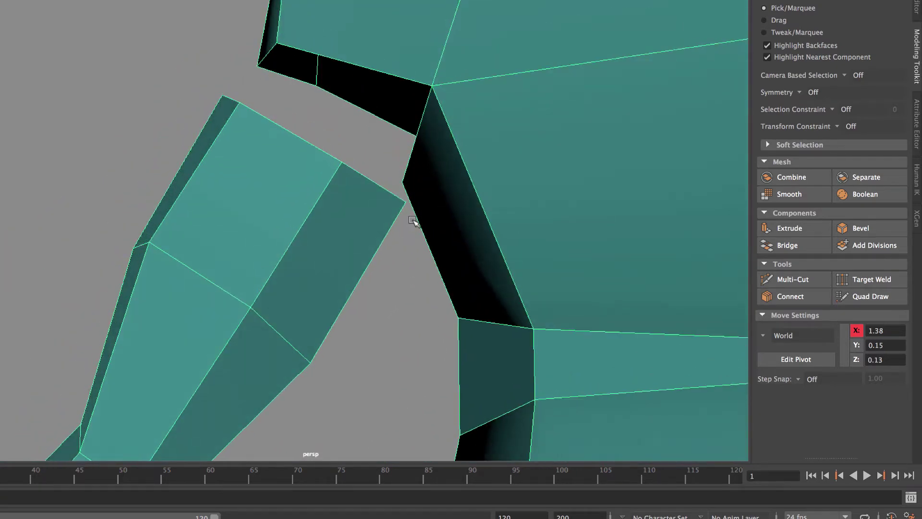
left_click(885, 283)
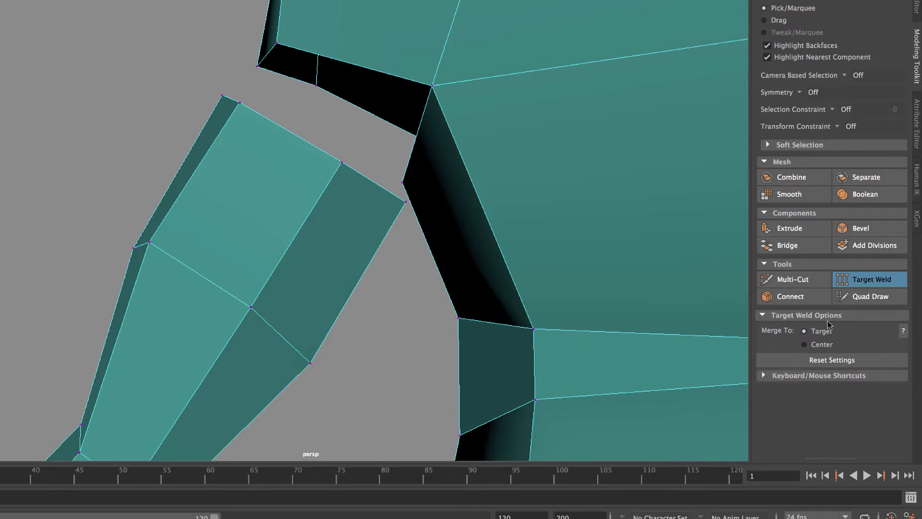
left_click_drag(402, 182, 402, 183)
mouse_move(414, 207)
left_mouse_down("alt")
mouse_move(423, 214)
mouse_move(413, 215)
left_mouse_up("alt")
left_click_drag(437, 133, 442, 133)
Weld the remaining outer and front vertices of the arm opening to the shoulder opening's border vertices.
left_click_drag(442, 144, 476, 171, "alt")
left_click_drag(347, 184, 368, 94)
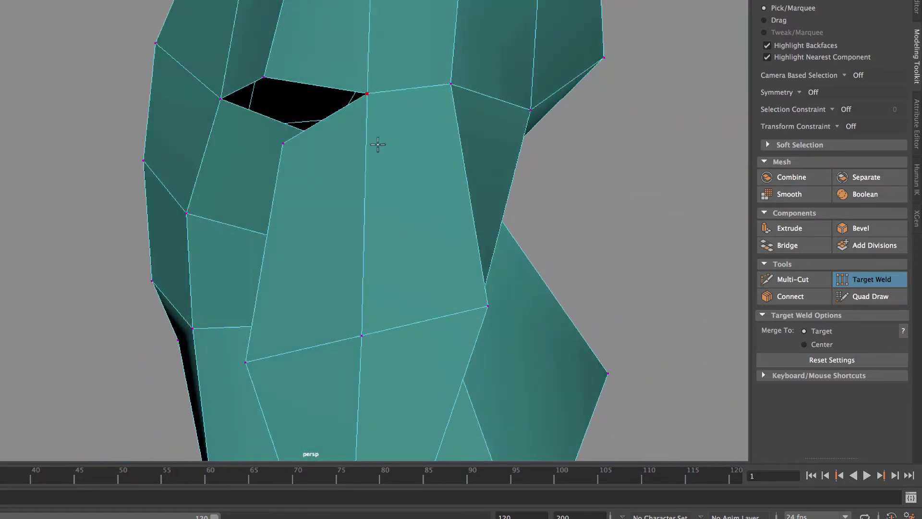
left_click_drag(376, 145, 508, 123, "alt")
left_click_drag(302, 67, 303, 67)
left_click_drag(302, 67, 397, 136, "alt")
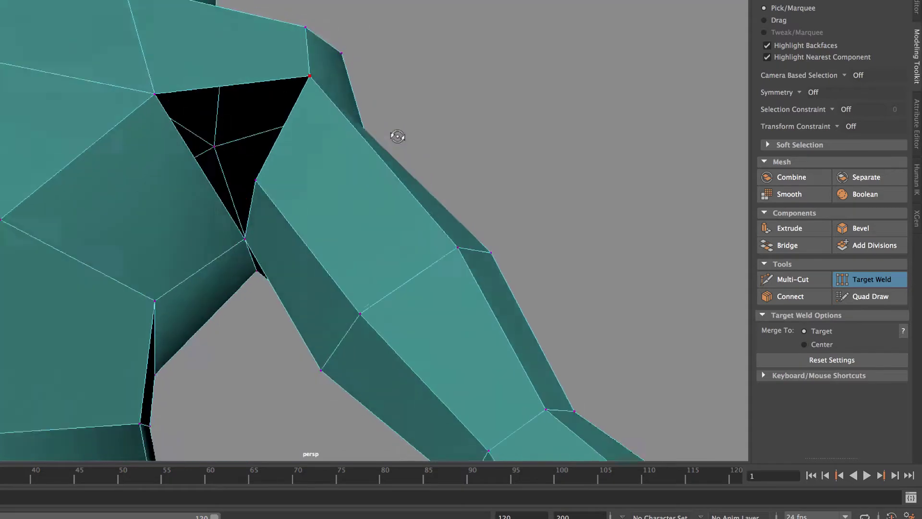
left_click_drag(146, 95, 146, 94)
Preview the welded character smoothed, leave Target Weld, and return to object mode.
left_click_drag(380, 179, 314, 199, "alt")
key("3")
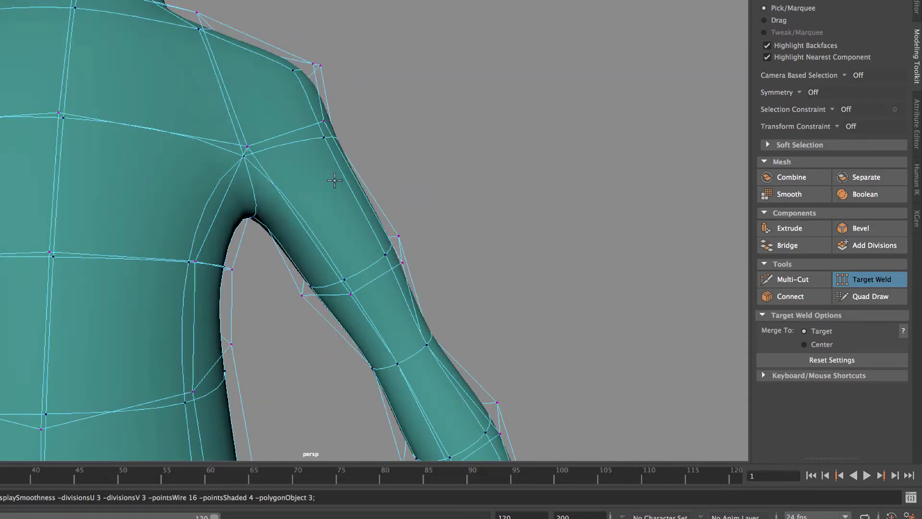
key("1")
key("q")
key("3")
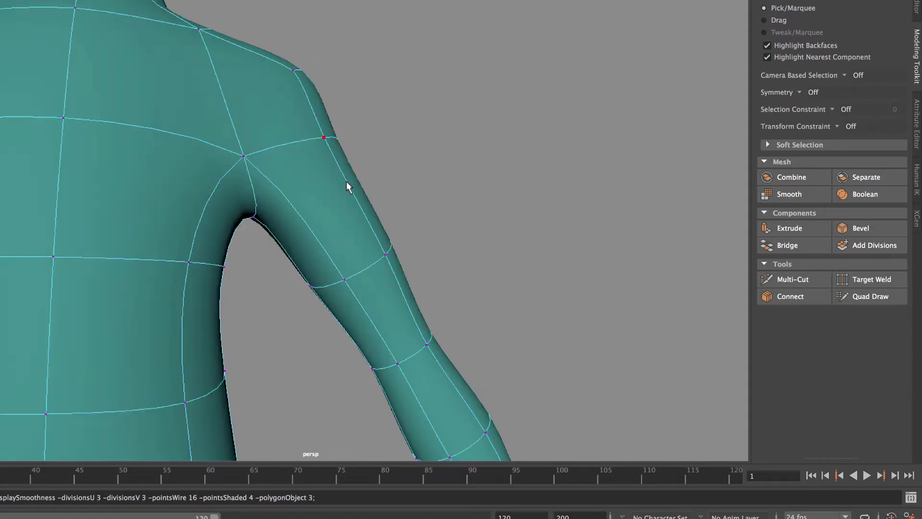
right_click_drag(327, 173, 21, 193)
left_click_drag(22, 192, 28, 195, "alt")
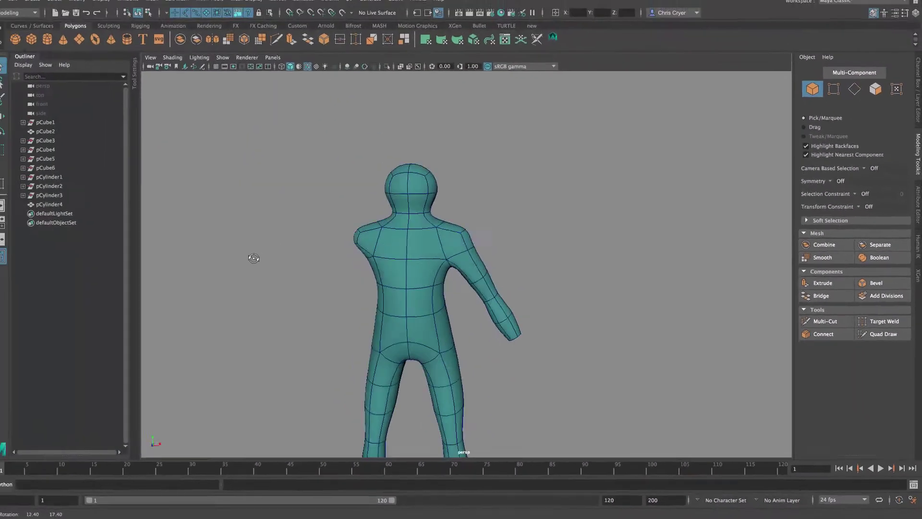
left_click_drag(254, 258, 284, 251, "alt")
Select all vertices of the attached arm below the shoulder and scale them uniformly to about 0.93.
left_click(479, 260)
key("space")
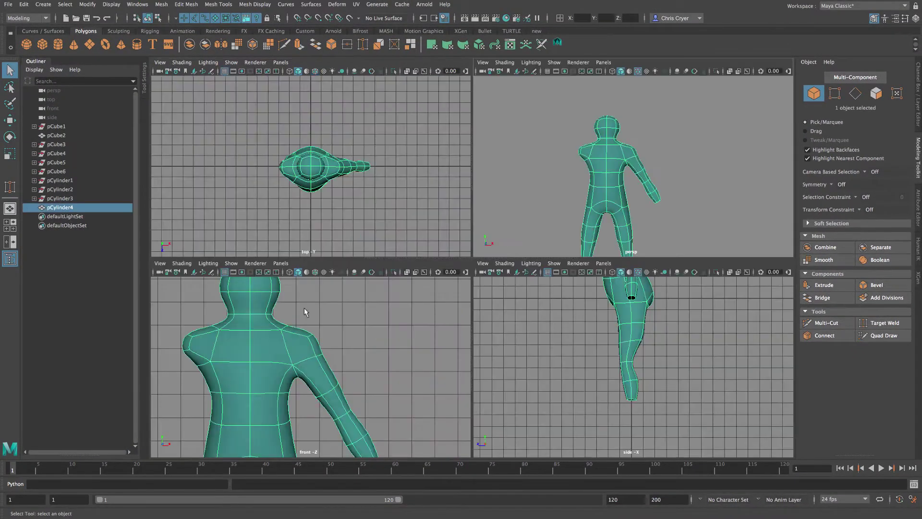
key("space")
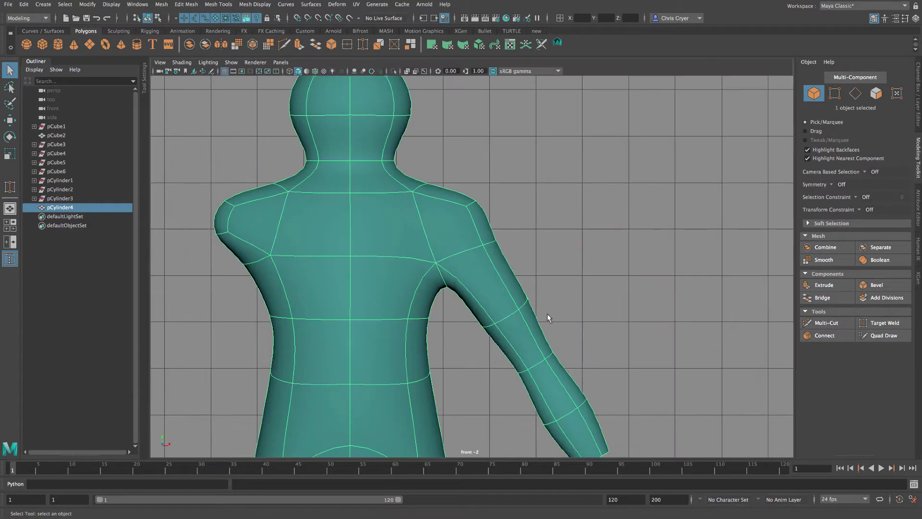
scroll(547, 313, "down", 3)
right_click_drag(494, 281, 446, 261)
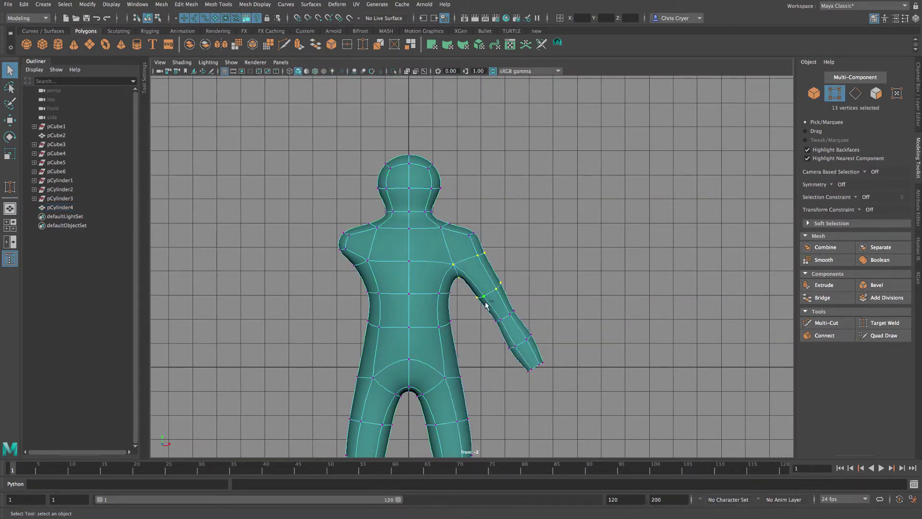
key("space")
key("space")
left_click_drag(665, 186, 444, 189, "alt")
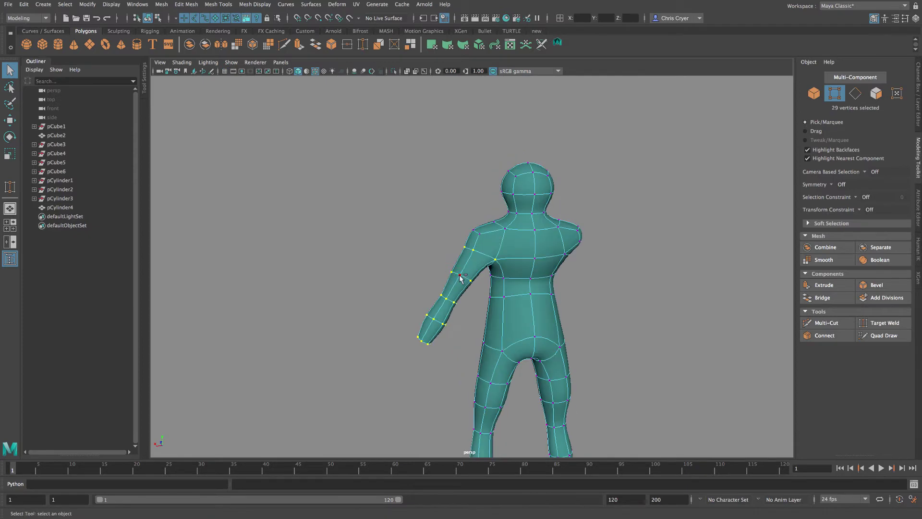
left_click(482, 275, "shift")
left_click_drag(485, 288, 682, 254, "alt")
left_click(10, 138)
left_click(10, 154)
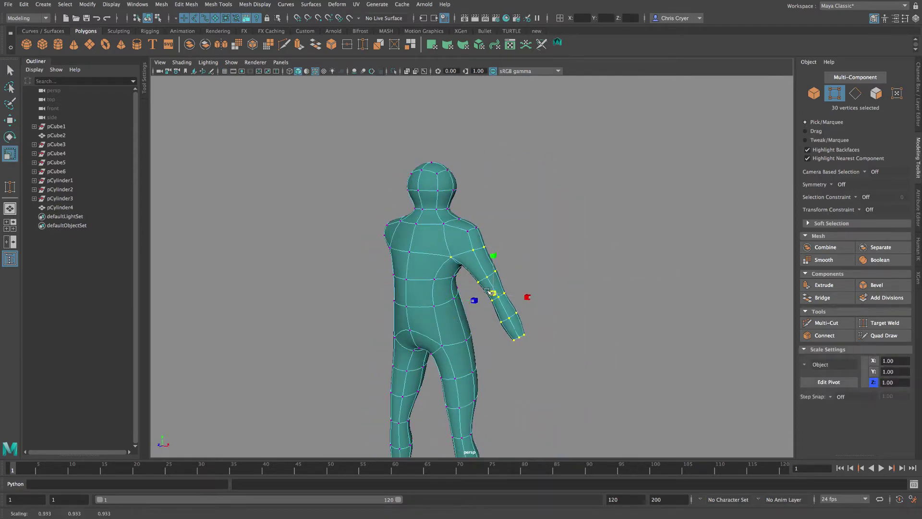
left_click_drag(250, 225, 286, 224, "alt")
Move the arm vertices slightly up and inward in the front view, and raise the outer shoulder vertices a little.
key("w")
key("space")
key("space")
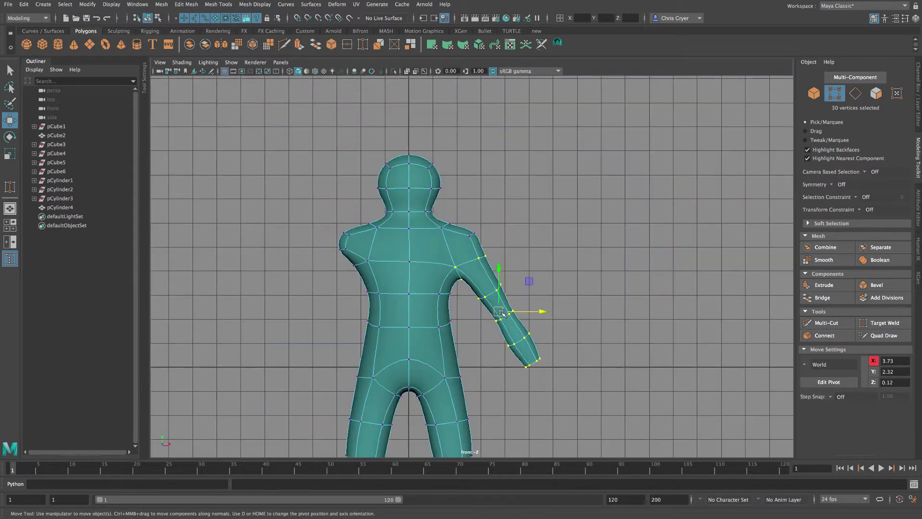
left_click_drag(502, 314, 497, 307)
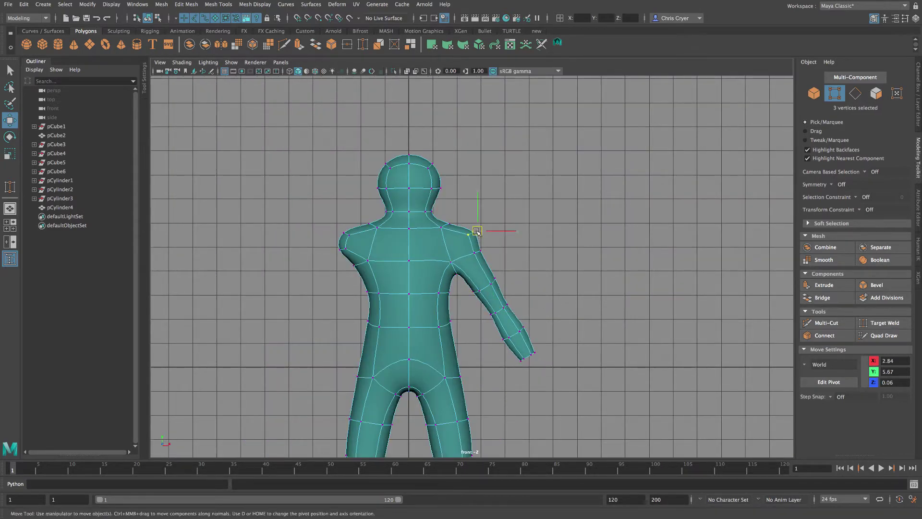
left_click_drag(477, 232, 475, 228)
Scale down the lower forearm vertices and scale the wrist-end vertices to about 0.92 to taper the arm.
left_click_drag(589, 387, 590, 388)
key("r")
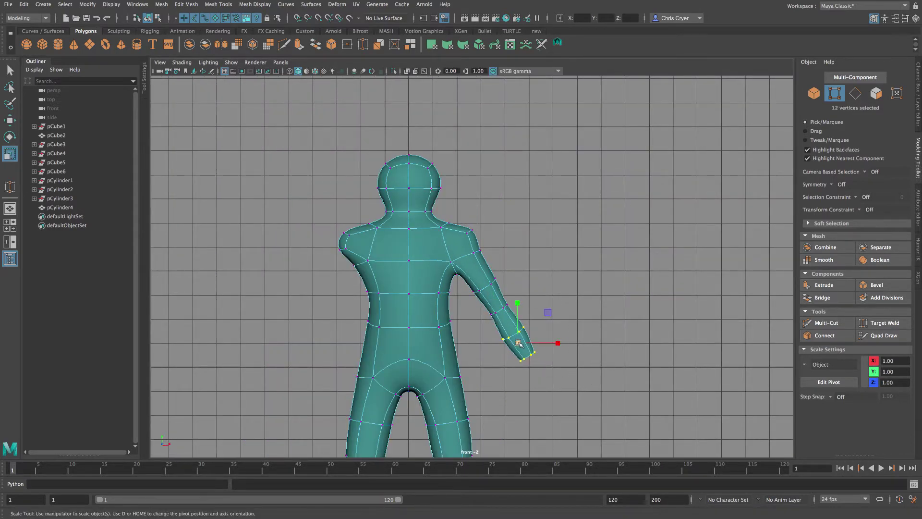
left_click_drag(518, 343, 511, 344)
left_click(558, 383)
left_click_drag(559, 382, 511, 349)
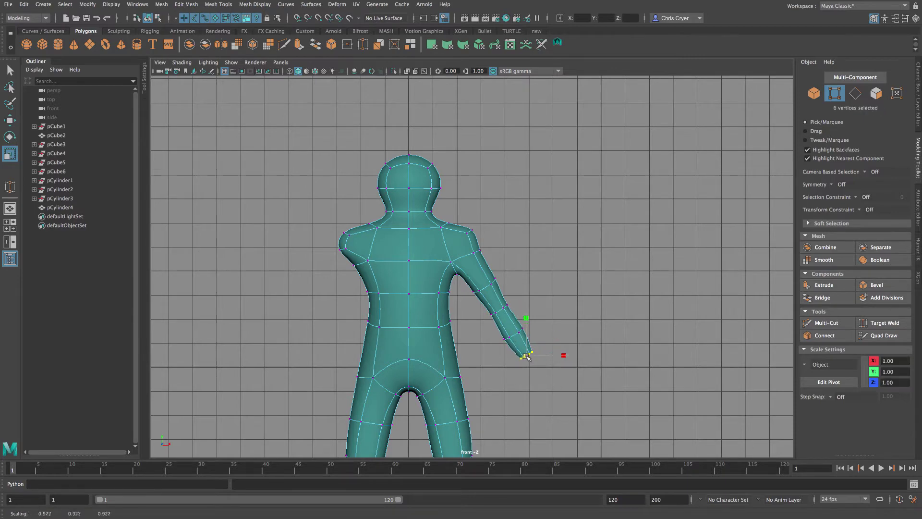
Delete all faces on the armless half of the body, up to the center line.
right_click_drag(415, 232, 218, 222)
left_click(460, 215)
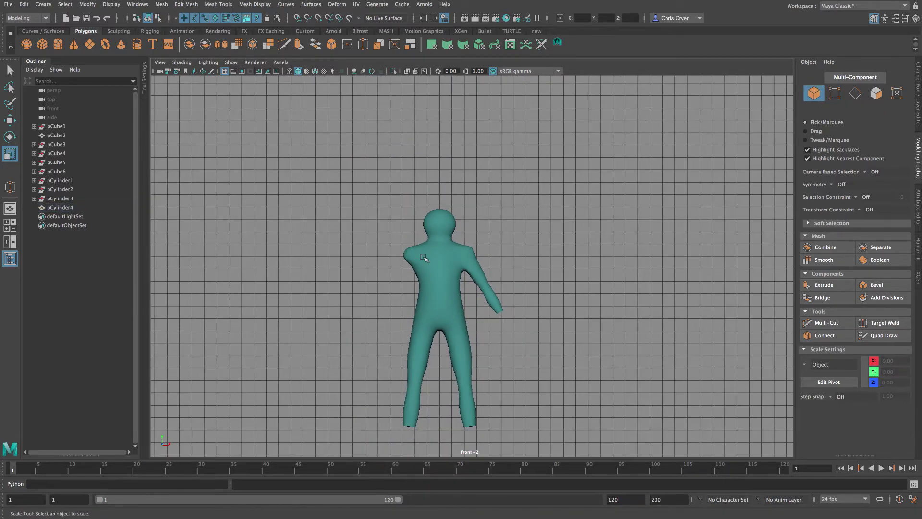
left_click(426, 255)
right_click_drag(427, 252, 425, 278)
left_click_drag(314, 434, 434, 194)
key("Delete")
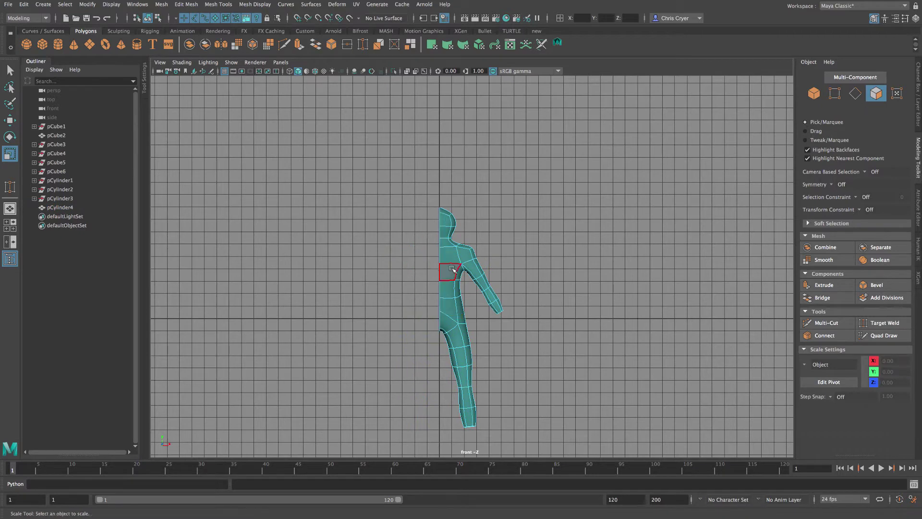
Mirror the remaining half across world X in the negative direction, combining with the original and merging border vertices.
right_click_drag(450, 261, 474, 249)
left_click(162, 5)
left_click(248, 124)
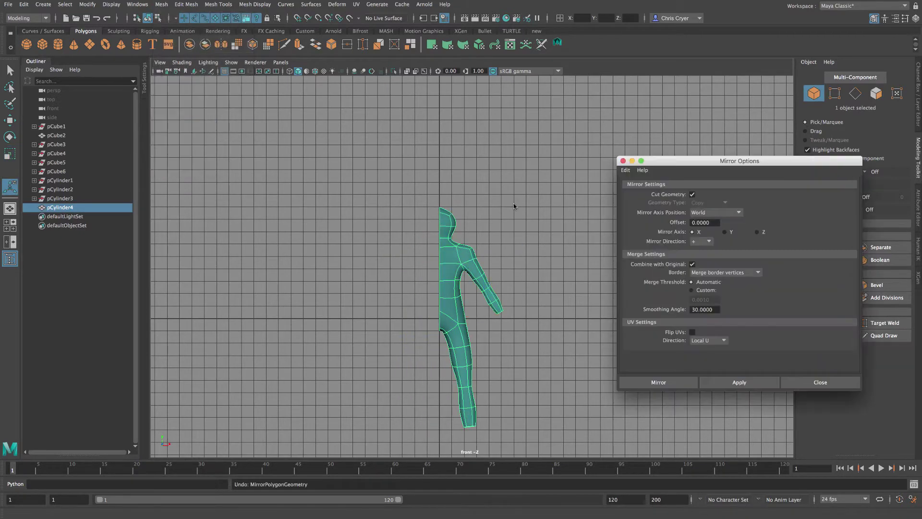
left_click(656, 382)
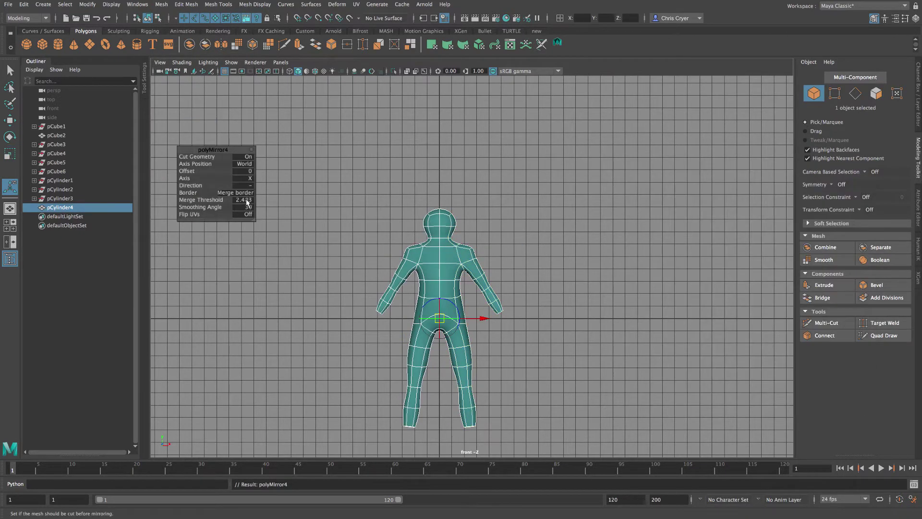
left_click(445, 182)
Inspect the mirrored character in the perspective view and delete the history of all objects in the scene.
key("space")
key("space")
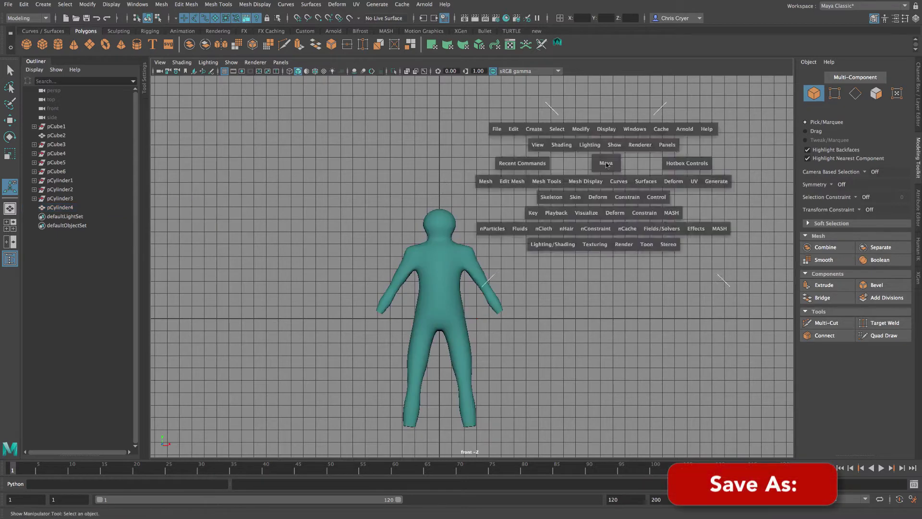
left_click_drag(627, 178, 605, 183, "alt")
right_click_drag(606, 183, 531, 140, "alt")
left_click_drag(532, 140, 533, 140, "alt")
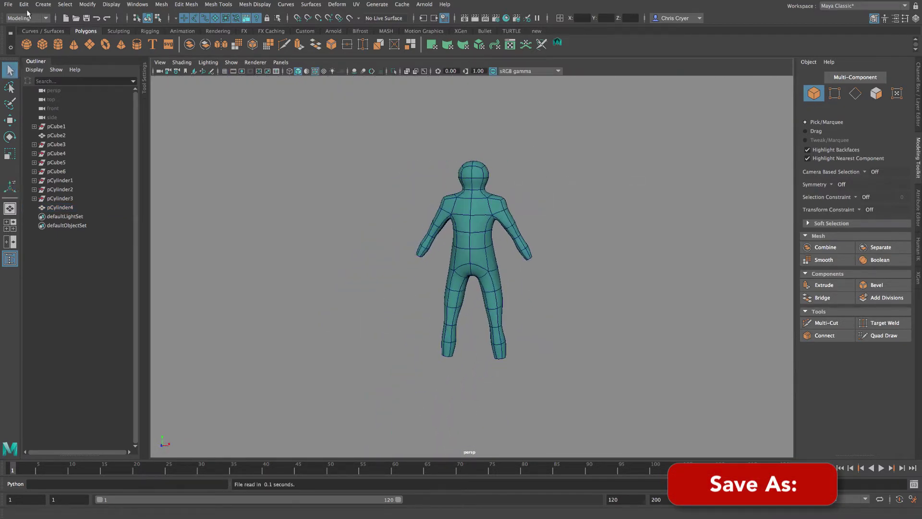
left_click(24, 4)
mouse_move(74, 120)
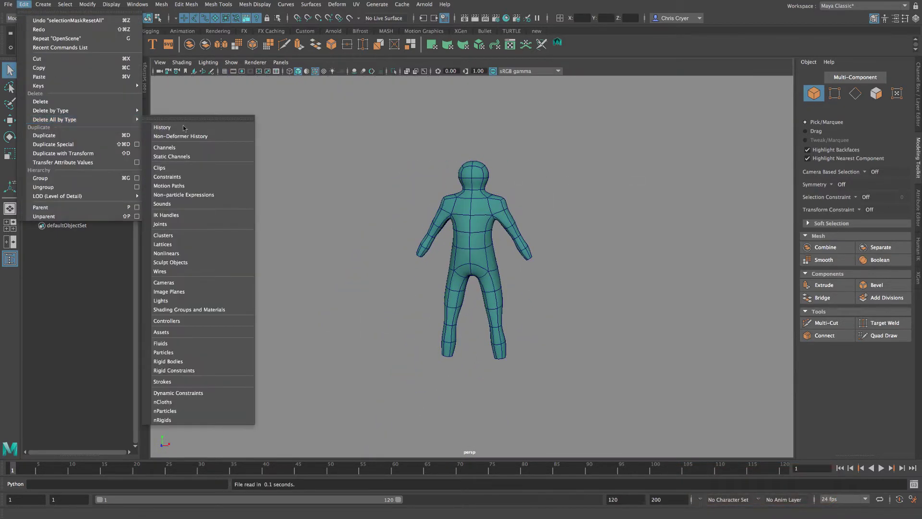
left_click(189, 127)
Assign the finished body to a new display layer and hide that layer.
left_click(490, 192)
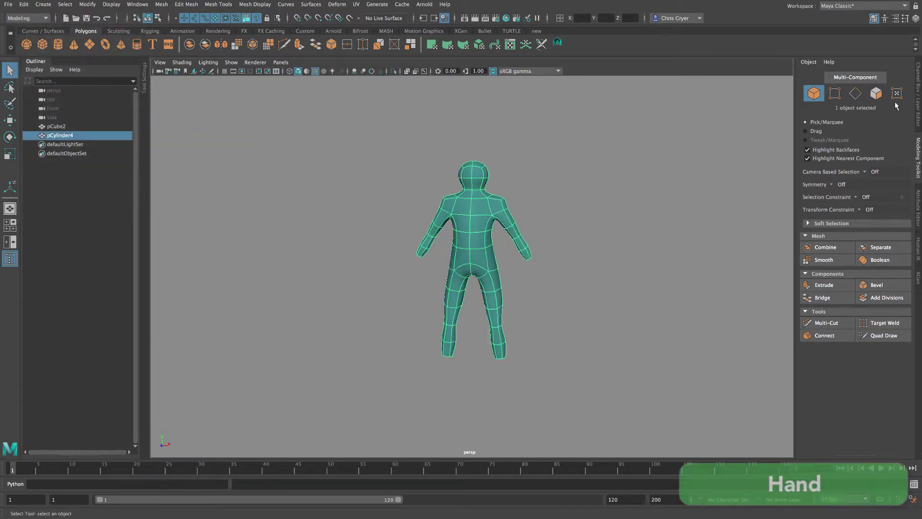
left_click(918, 101)
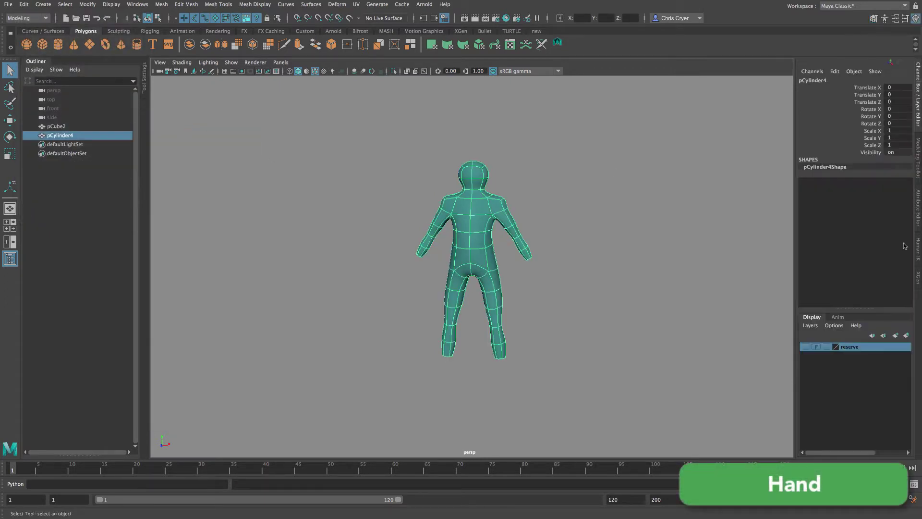
left_click(907, 335)
left_click(806, 347)
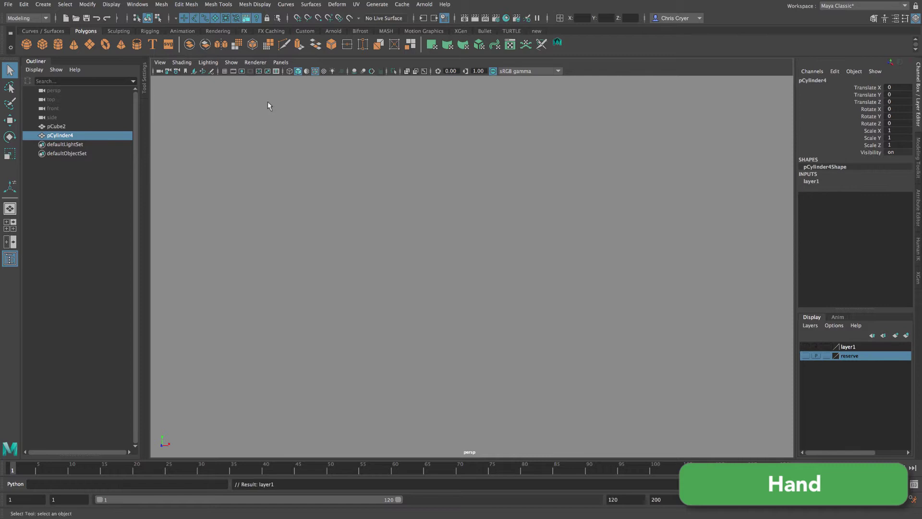
Create a polygon cube for the hand, then flatten it vertically and lengthen it along Z.
left_click(43, 46)
key("f")
scroll(564, 244, "down", 3)
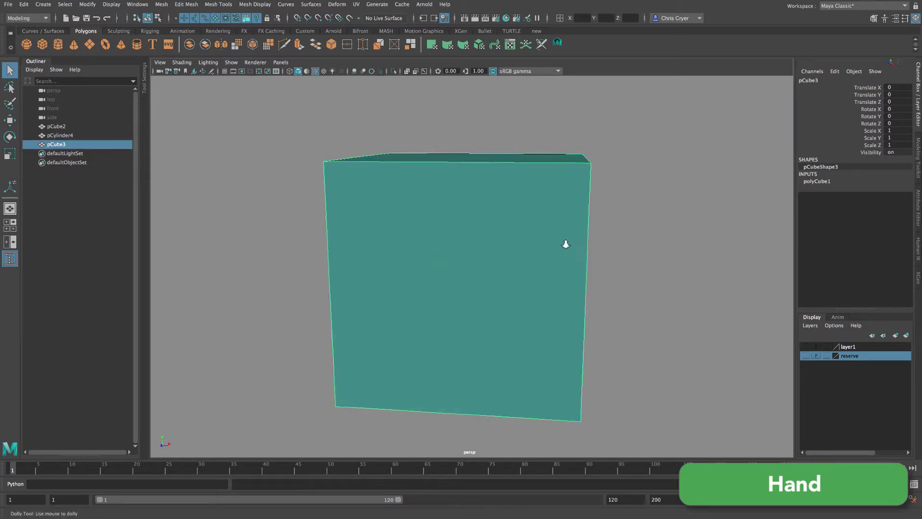
left_click_drag(376, 227, 335, 242, "alt")
left_click(9, 153)
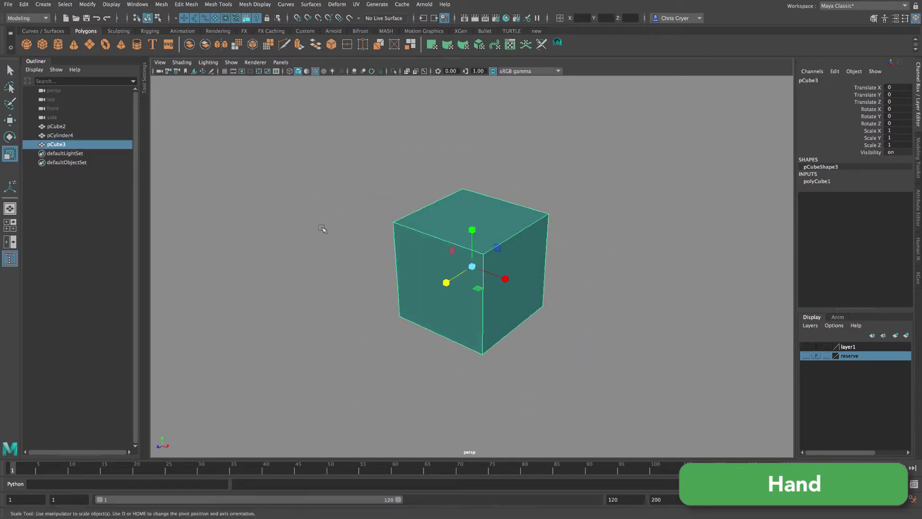
left_click_drag(466, 231, 467, 245)
left_click_drag(447, 282, 431, 299)
Select the block's end face on the positive X side and rotate it about Z so it slants downward.
mouse_move(553, 261)
right_mouse_down()
mouse_move(555, 289)
mouse_move(546, 270)
right_mouse_up()
left_click(546, 271)
key("e")
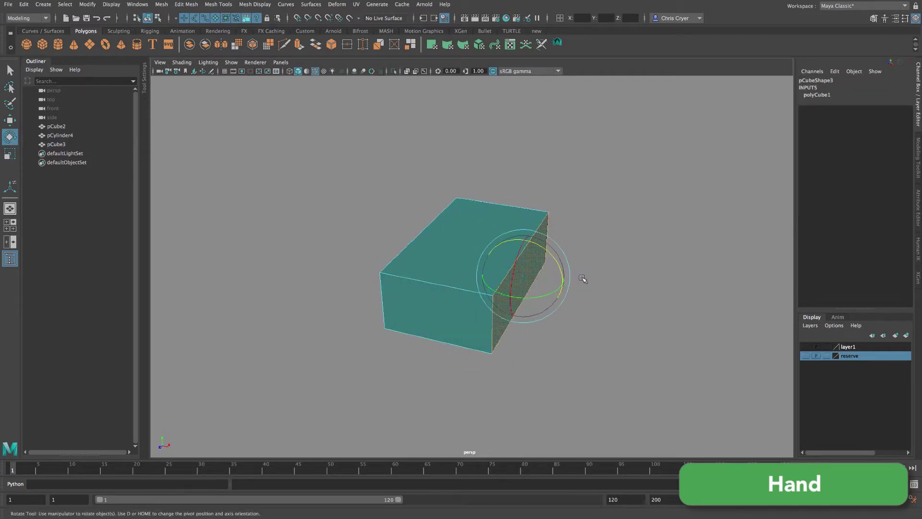
left_click_drag(552, 256, 563, 275)
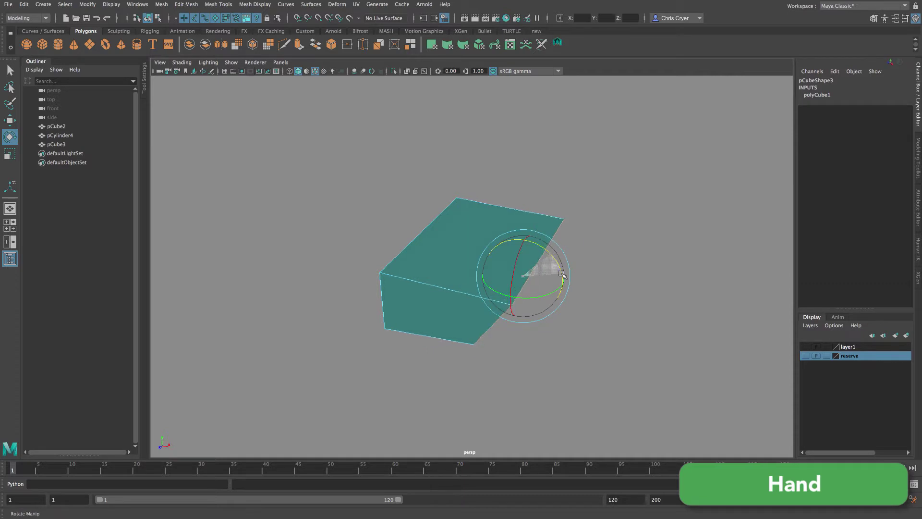
Extrude the slanted end face outward and downward, and rotate the new end face further down.
left_click(917, 159)
scroll(591, 204, "down", 2)
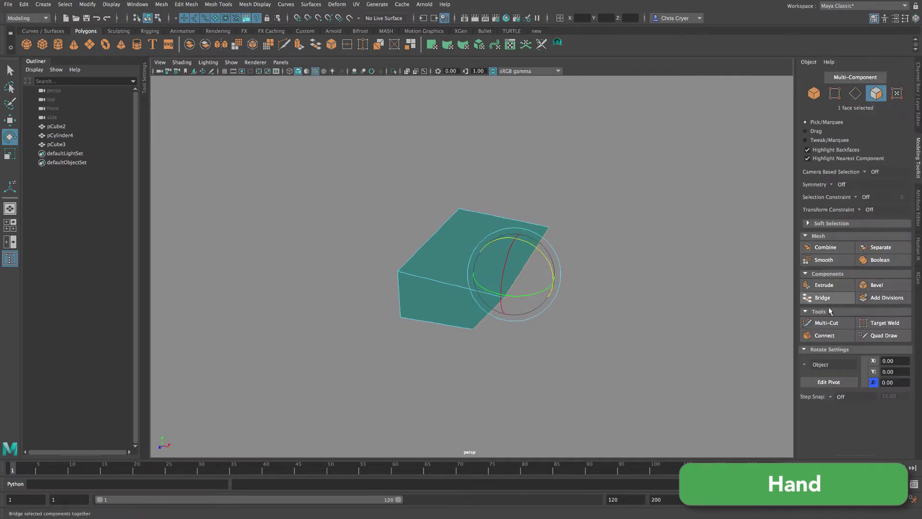
left_click(831, 287)
left_click_drag(535, 292, 634, 326)
left_click(10, 137)
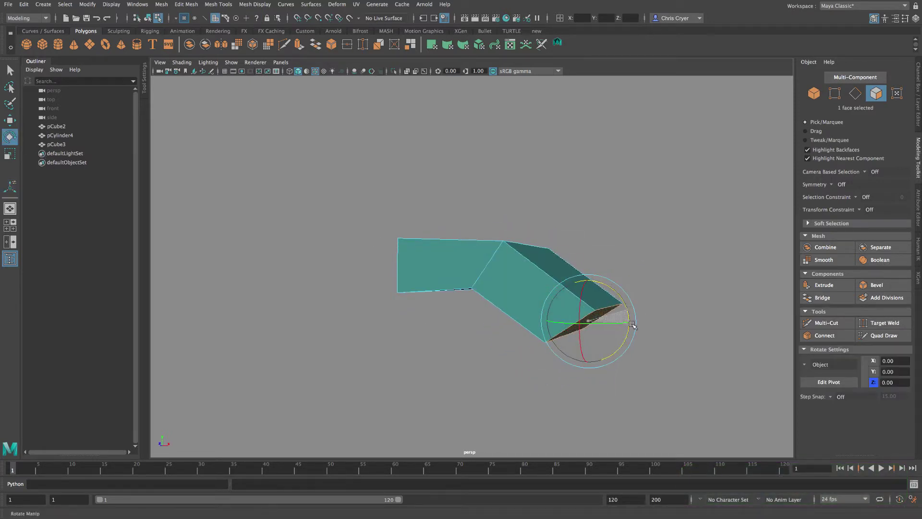
Extrude the end face again to continue the downward curve, and rotate its new end further.
left_click(824, 285)
left_click_drag(593, 341, 643, 417)
middle_click_drag(625, 270, 541, 146, "alt")
left_click(10, 138)
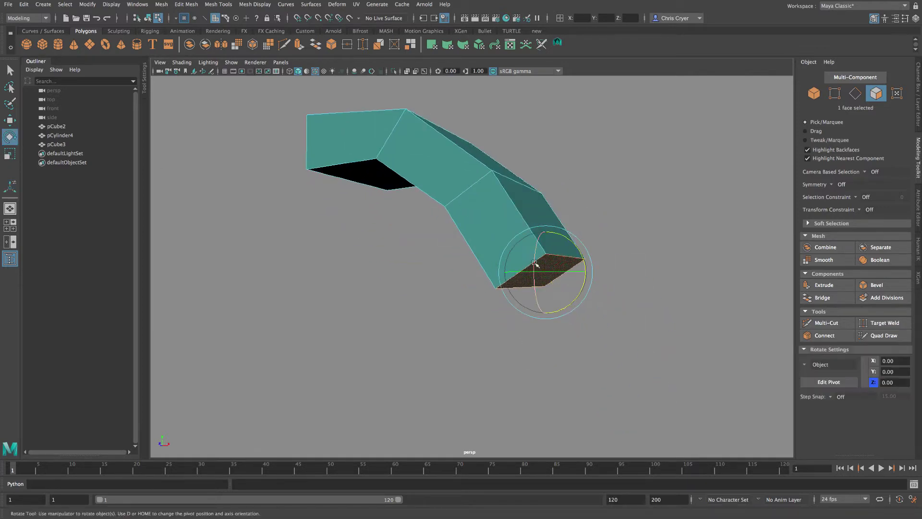
left_click_drag(584, 267, 584, 280)
Preview the curved hand block smoothed in object mode, and switch back to the unsmoothed display.
key("3")
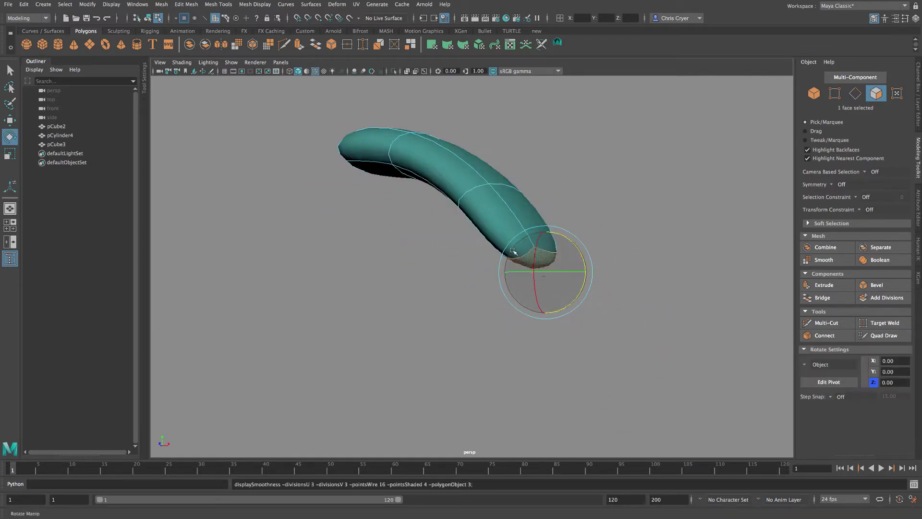
right_click_drag(474, 197, 616, 190)
left_click_drag(616, 190, 472, 226, "alt")
key("1")
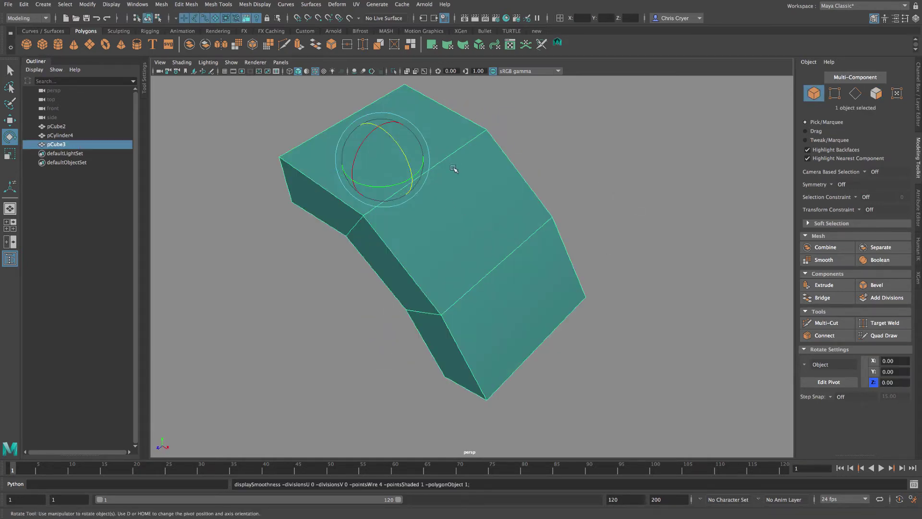
Select the two crosswise edge loops in the middle of the hand block and widen them along Z.
right_click(455, 164)
left_click(454, 138)
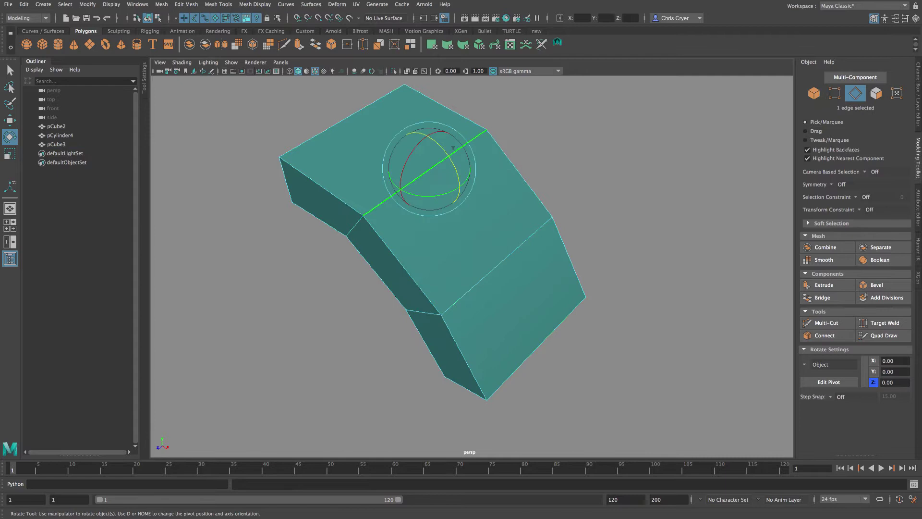
double_click(513, 250)
left_click(9, 154)
left_click_drag(597, 280, 420, 221, "alt")
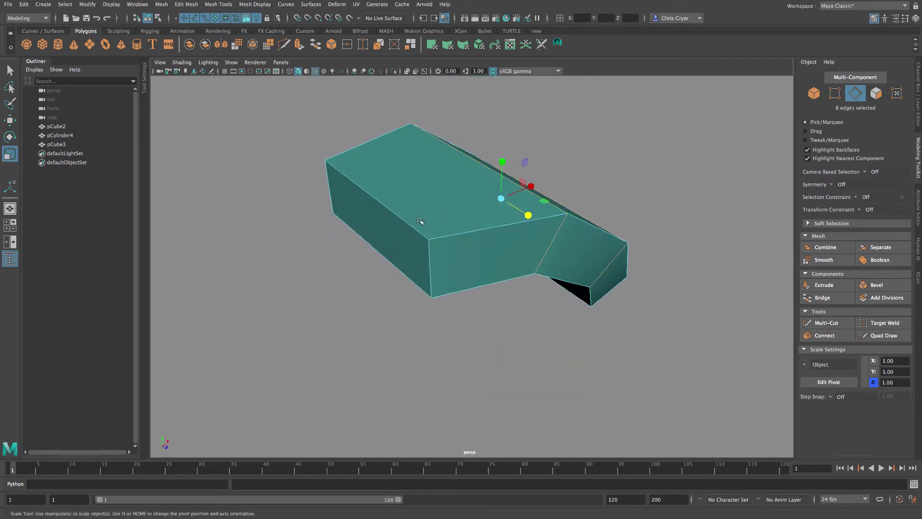
Select the wrist-end face of the hand block and move it along X to about -0.92.
right_click_drag(377, 217, 377, 241)
mouse_move(377, 240)
left_mouse_down("alt")
mouse_move(366, 222)
mouse_move(375, 222)
left_mouse_up("alt")
left_click(9, 120)
left_click_drag(388, 160, 441, 173)
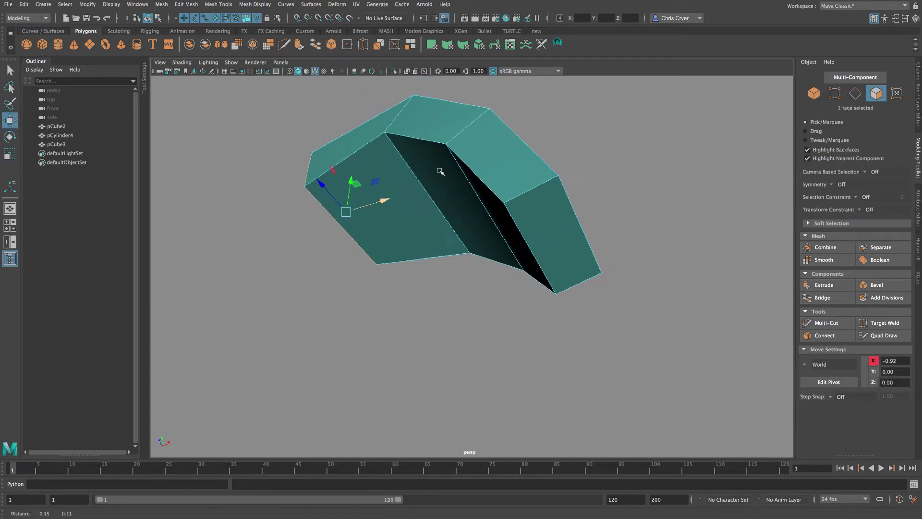
Insert a lengthwise edge loop through the middle of the hand block with Multi-Cut.
left_click(827, 323)
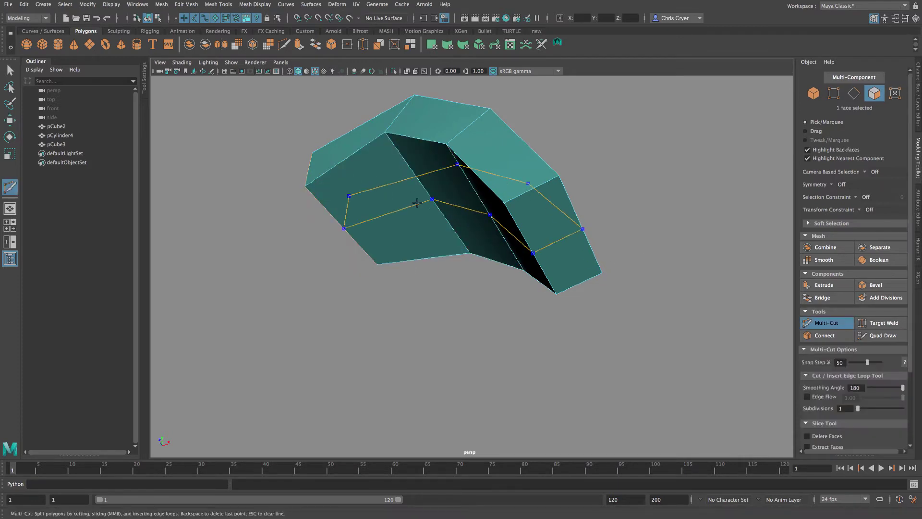
left_click_drag(420, 204, 540, 344, "alt")
left_click_drag(528, 315, 524, 315, "alt")
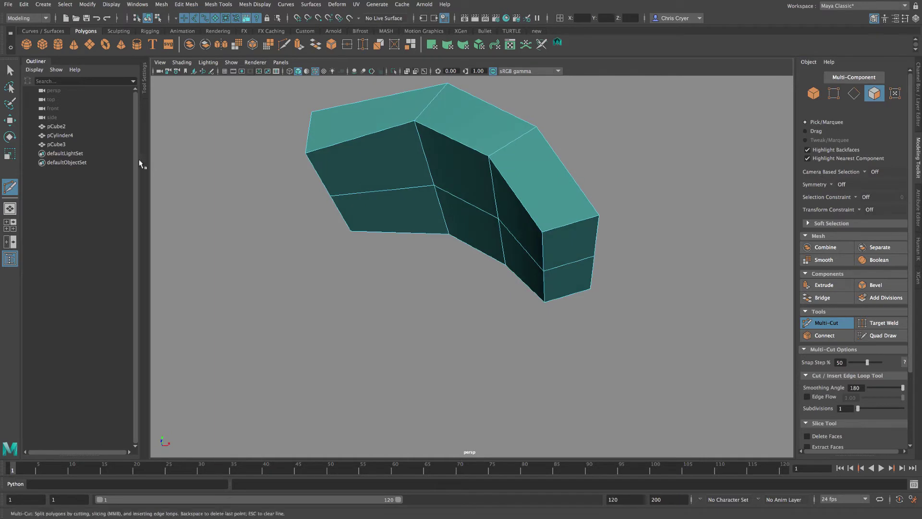
Select the thumb-side face at the wrist end of the hand block plus its adjoining palm-side face, and extrude them for the thumb.
left_click(11, 70)
right_click(367, 110)
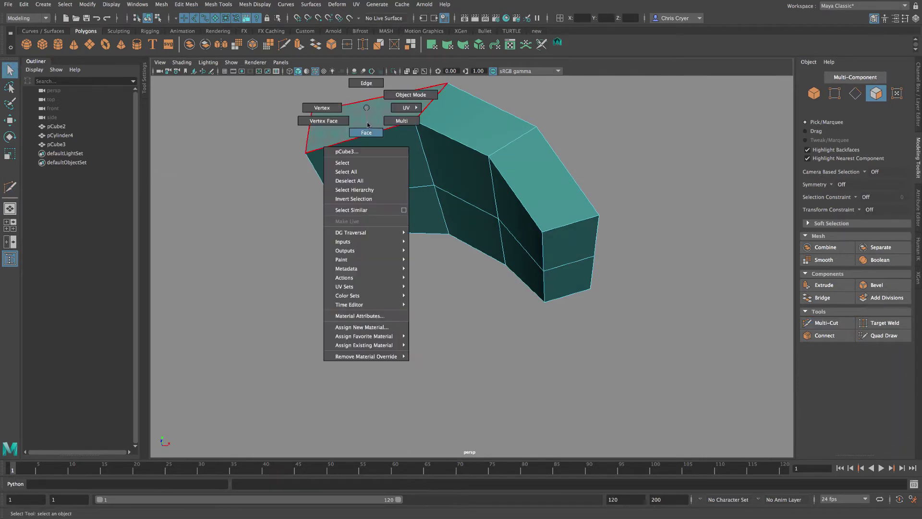
left_click(368, 124)
left_click(395, 163)
mouse_move(393, 280)
left_mouse_down("alt")
mouse_move(486, 344)
mouse_move(417, 305)
mouse_move(413, 275)
mouse_move(470, 309)
mouse_move(385, 250)
mouse_move(428, 290)
left_mouse_up("alt")
key("4")
key("5")
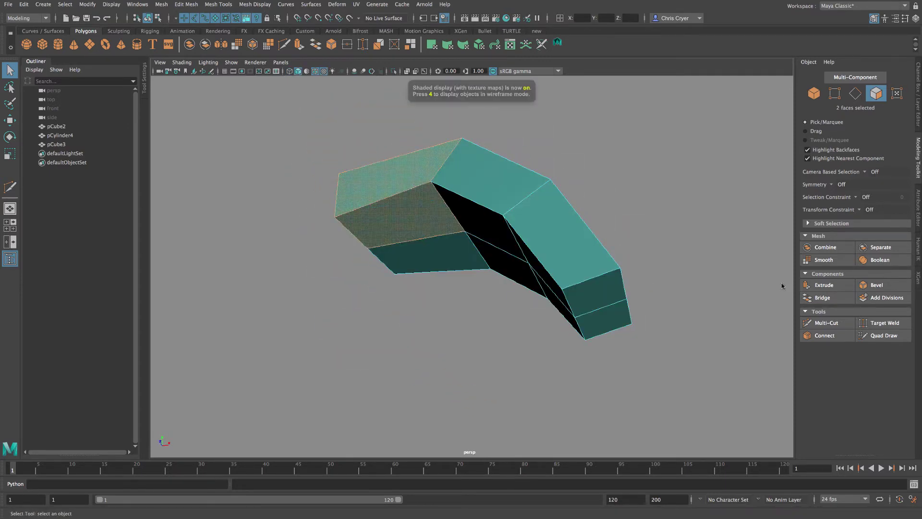
left_click(837, 286)
left_click_drag(638, 212, 315, 214, "alt")
left_click_drag(474, 276, 496, 286, "alt")
Apply Average Vertices twice to the extruded thumb stub.
left_click(186, 4)
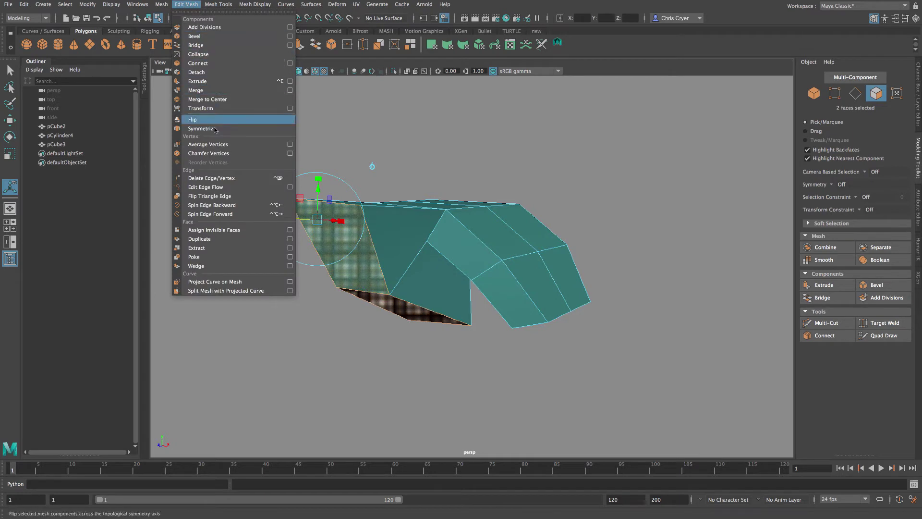
left_click(215, 143)
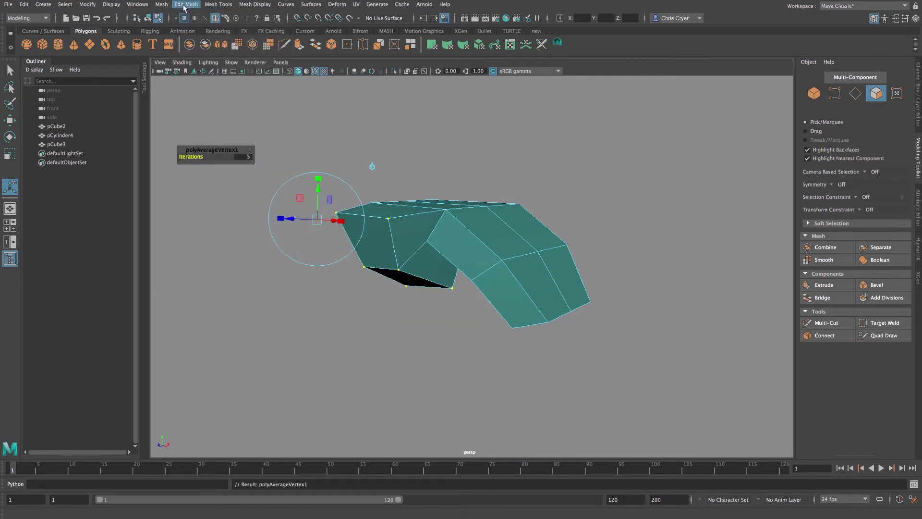
left_click(185, 5)
left_click(217, 144)
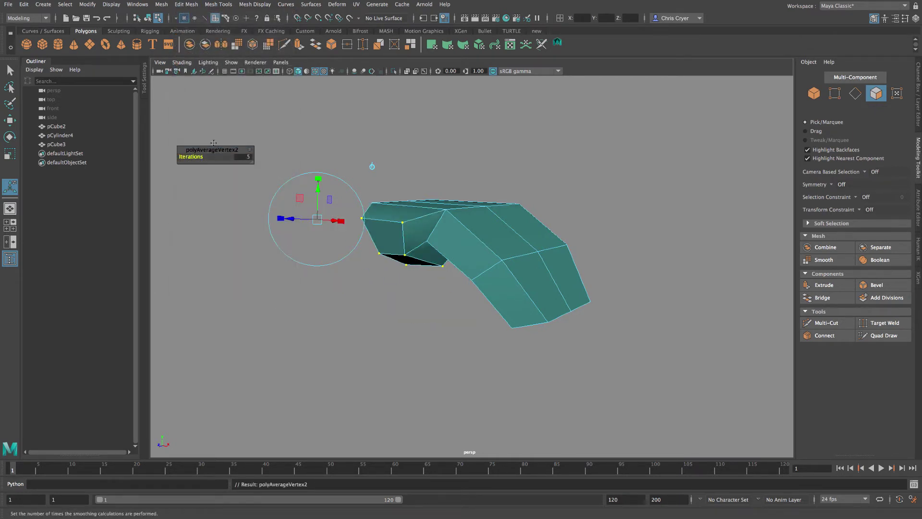
Move the thumb stub's end face along X to about -0.28, and rotate it about Y.
right_click(374, 230)
key("q")
left_click(386, 235)
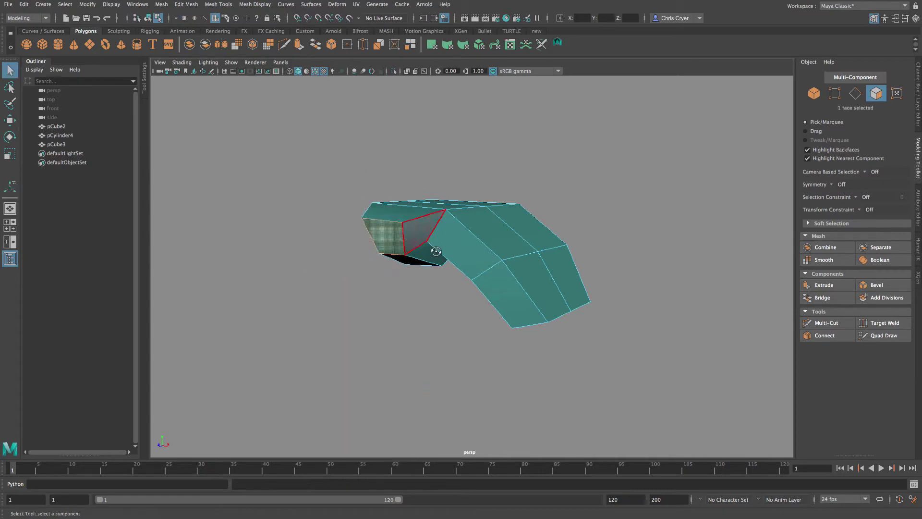
left_click_drag(422, 226, 288, 203, "alt")
left_click(10, 122)
left_click_drag(372, 239, 331, 247)
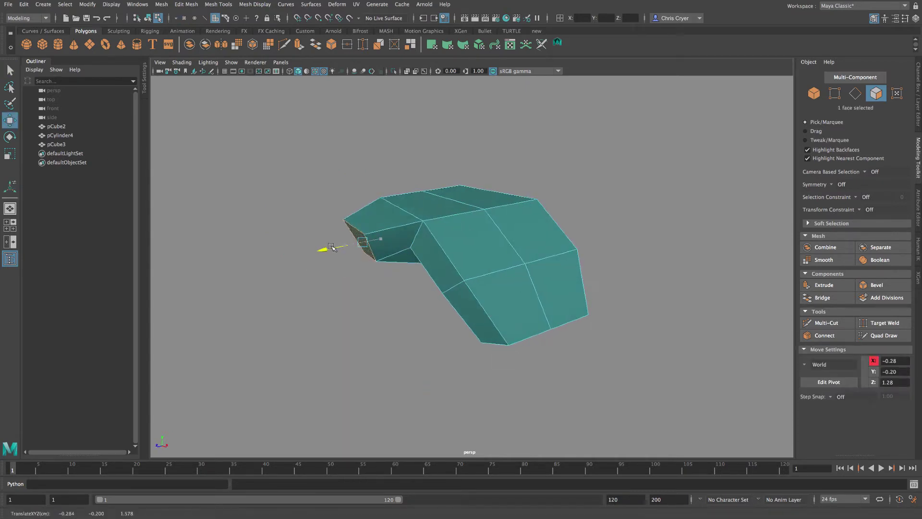
left_click(10, 138)
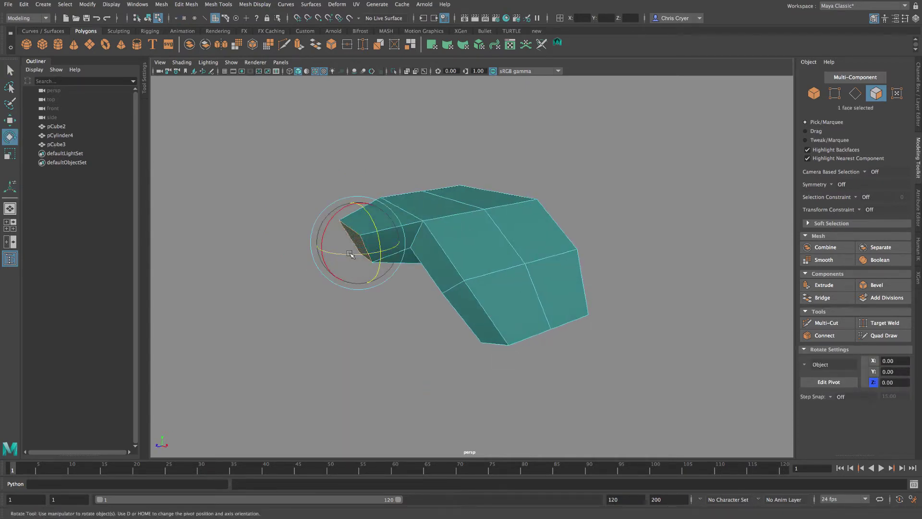
left_click_drag(436, 255, 519, 273, "alt")
key("3")
key("1")
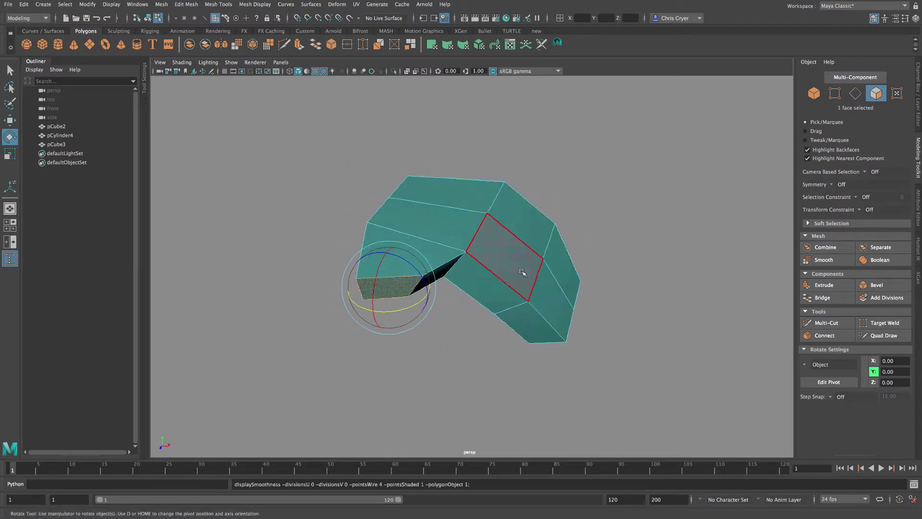
Extrude the thumb's end face outward into another segment and rotate it to bend the thumb.
left_click(822, 285)
left_click_drag(578, 266, 382, 341, "alt")
middle_click_drag(353, 336, 360, 266, "alt")
key("e")
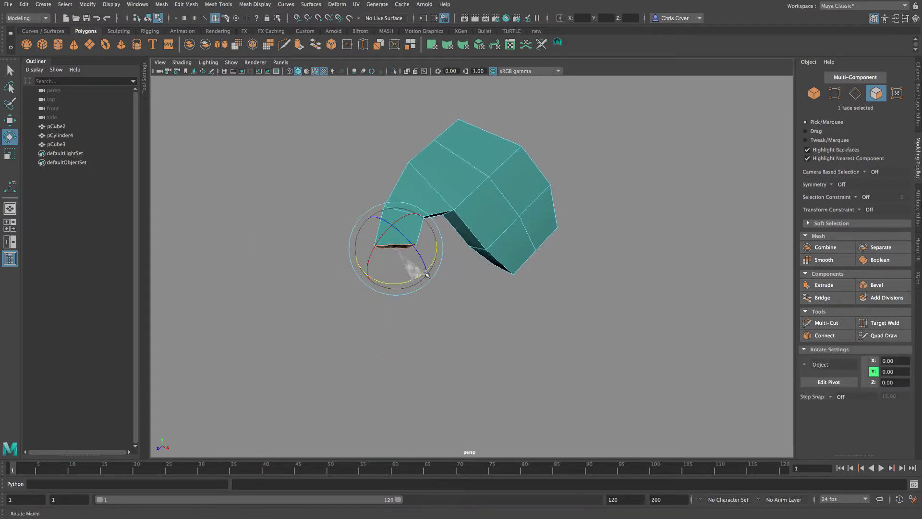
left_click_drag(425, 274, 427, 271)
Extrude the thumb's end face again with a Local Translate Z of 0.921, and show the hand smoothed.
left_click_drag(426, 271, 457, 240, "alt")
key("ctrl+e")
key("3")
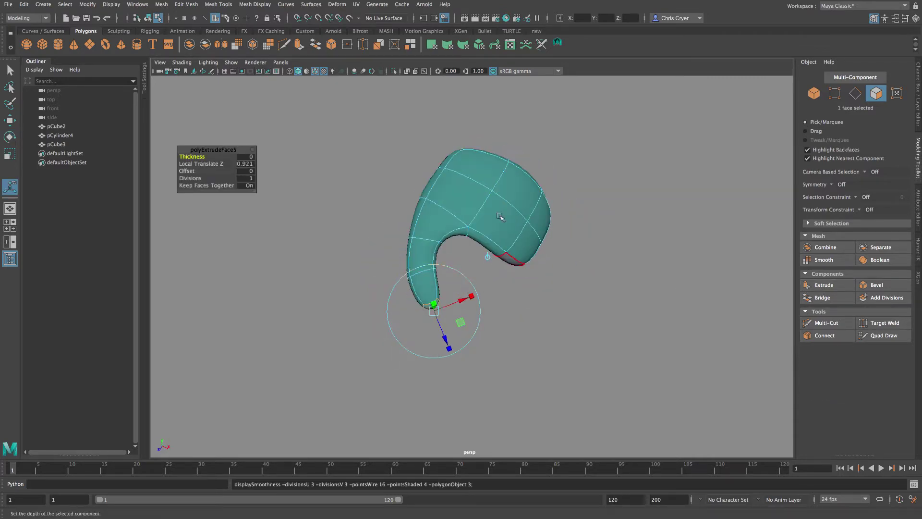
In the top view, select the four-vertex ring at the thumb's base and move it to about X -0.35, Z 1.55.
right_click_drag(499, 196, 533, 185)
key("space")
key("space")
key("f")
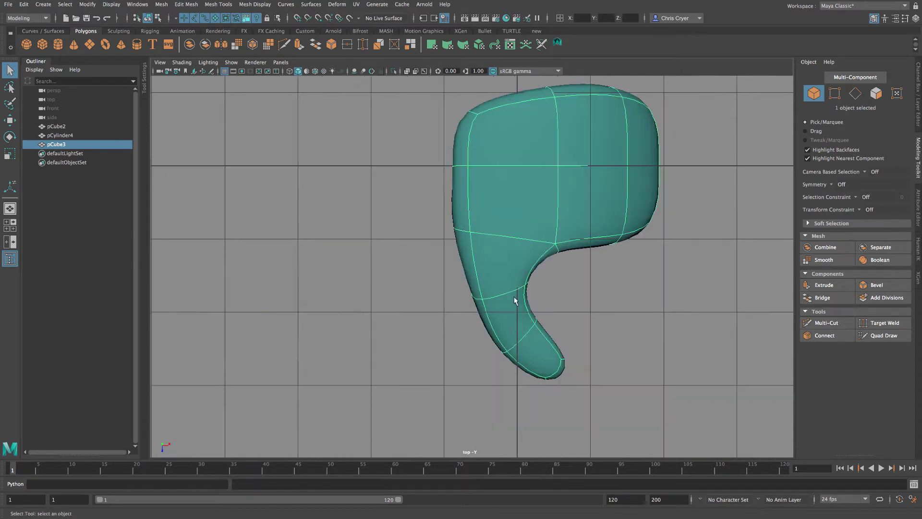
right_click_drag(516, 261, 454, 263)
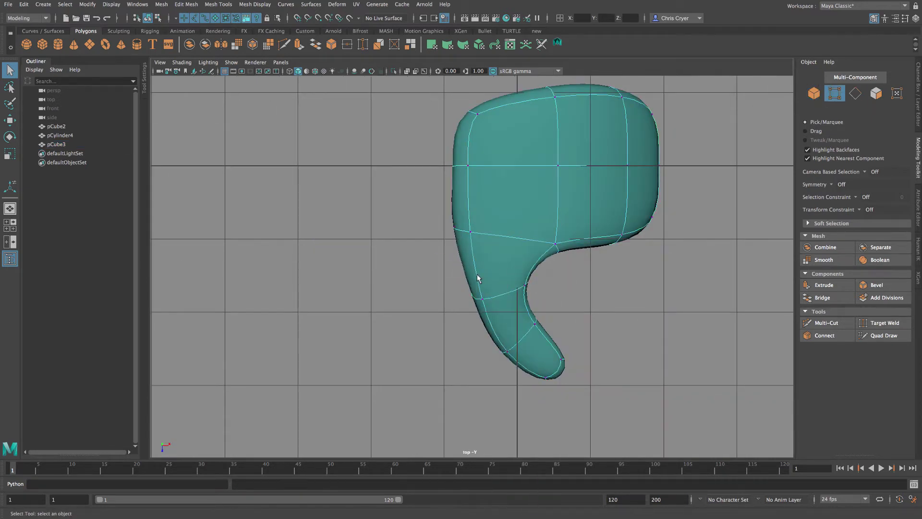
key("4")
left_click_drag(542, 302, 570, 310)
key("5")
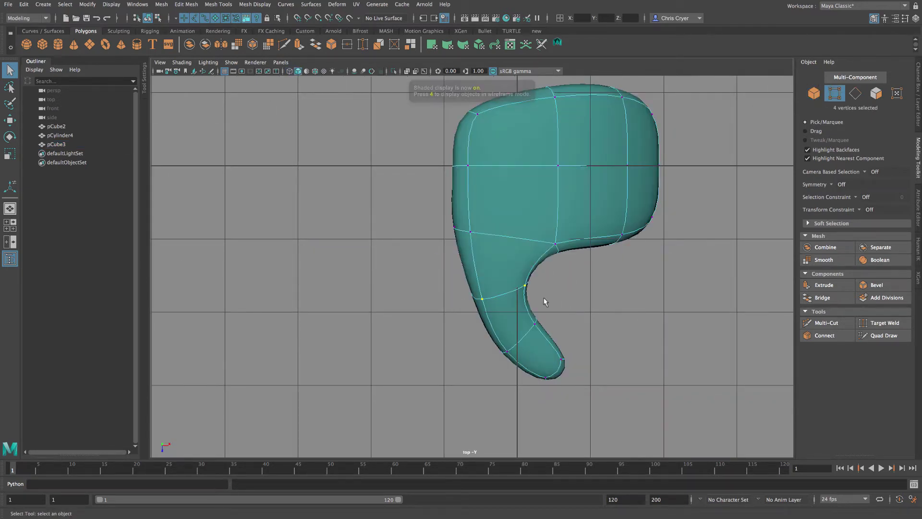
left_click(10, 120)
left_click_drag(502, 287, 494, 278)
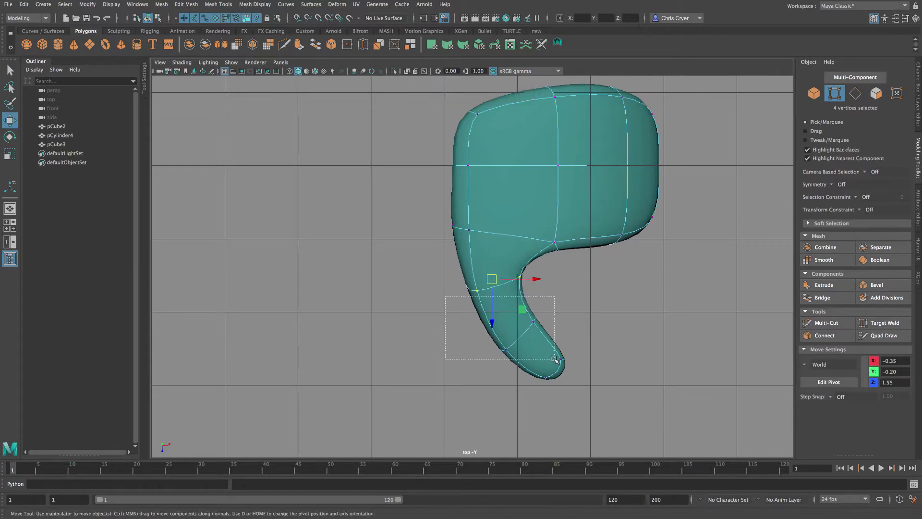
Pull the thumb's middle vertex ring slightly toward the palm and move the tip vertices to about X 0.60, Z 2.62.
left_click_drag(555, 359, 556, 359)
left_click_drag(519, 335, 513, 318)
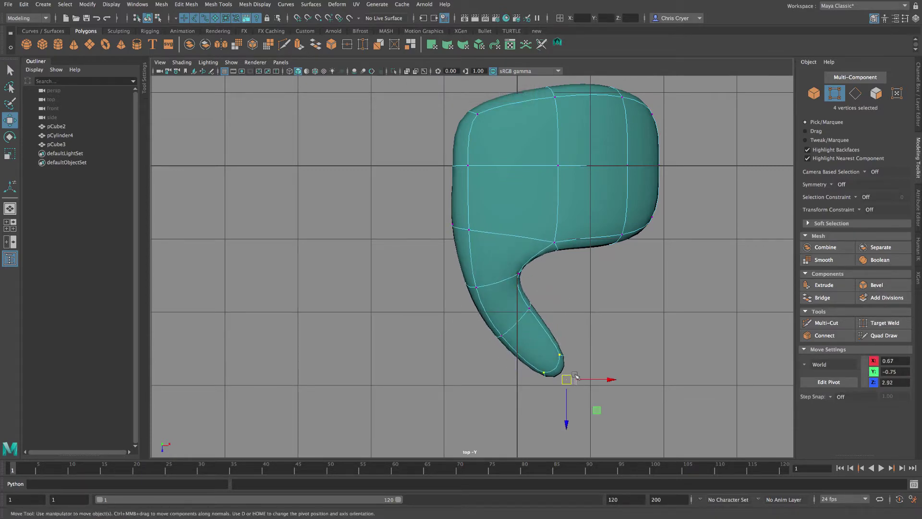
left_click_drag(576, 377, 572, 369)
In the perspective view, select the thumb's tip face and move it along Y to about -0.92.
key("space")
key("space")
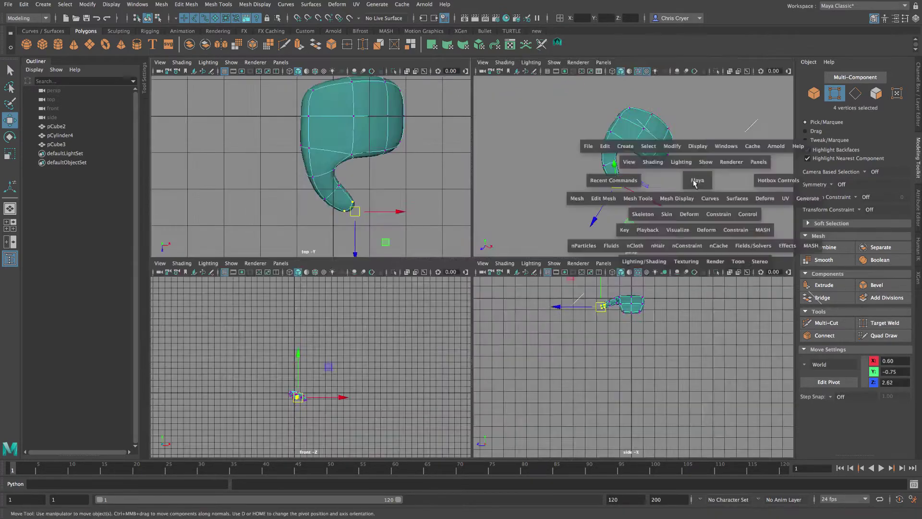
right_click_drag(510, 182, 572, 158)
left_click(572, 158)
left_click_drag(676, 332, 506, 309, "alt")
left_click(548, 270)
right_click_drag(505, 309, 447, 307)
right_click_drag(531, 250, 434, 284)
left_click_drag(434, 283, 531, 225, "alt")
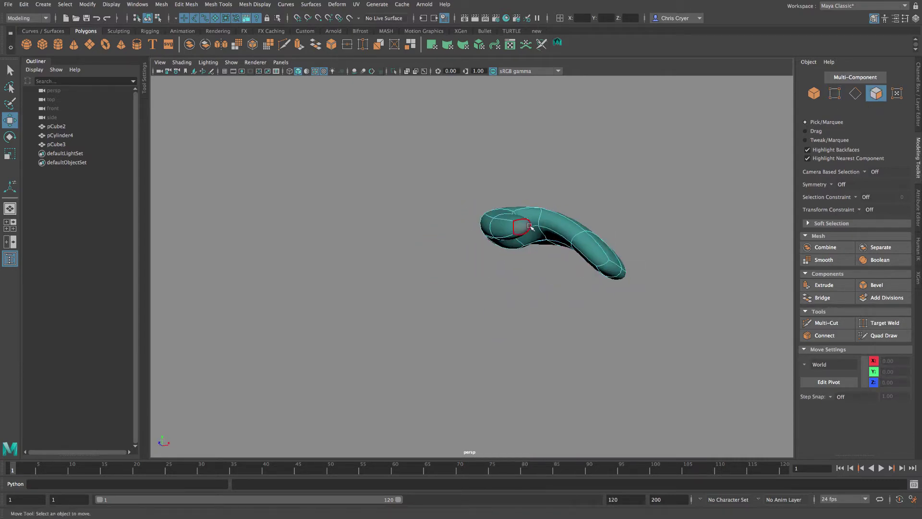
right_click_drag(521, 228, 522, 252)
left_click(521, 227)
left_click_drag(526, 186, 527, 198)
left_click_drag(493, 252, 583, 299, "alt")
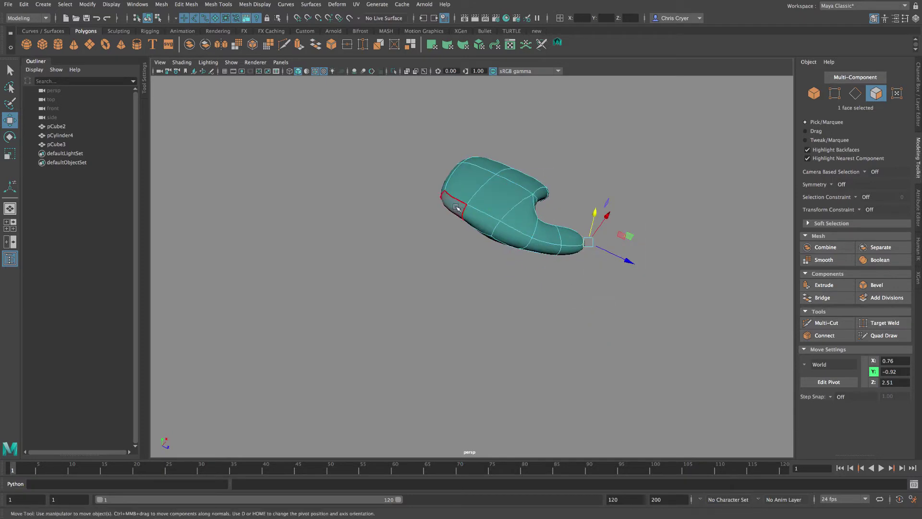
Extrude the two wrist-end faces of the hand outward into a short wrist, and delete the end faces to leave it open.
key("q")
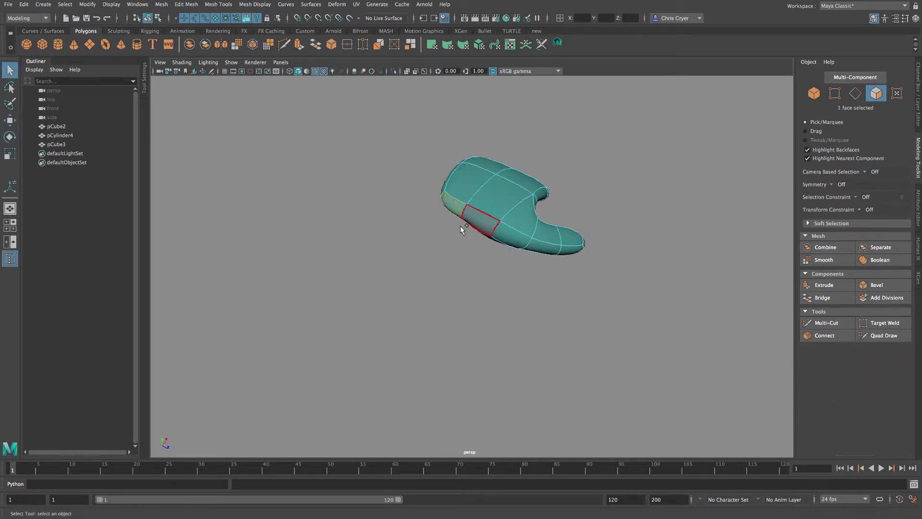
left_click_drag(485, 263, 526, 243, "alt")
left_click(846, 289)
left_click_drag(617, 260, 511, 307, "alt")
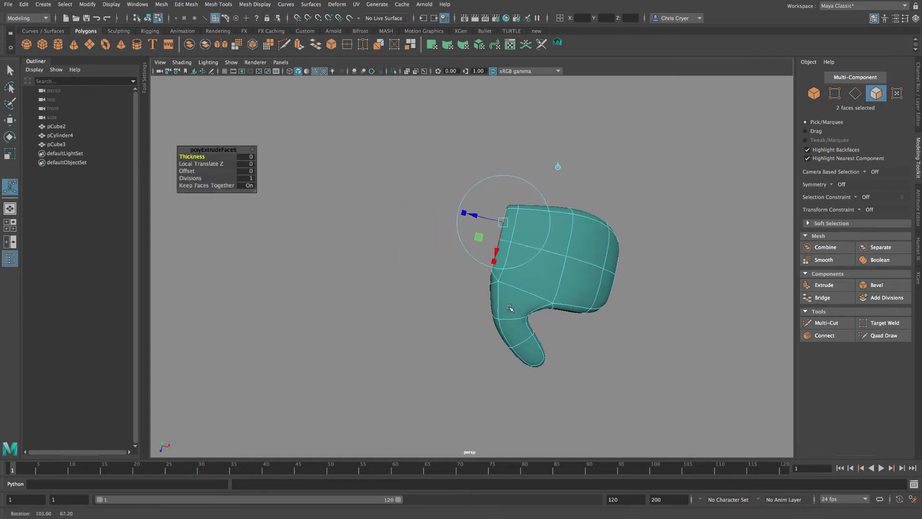
left_click_drag(473, 212, 441, 205)
left_click_drag(502, 286, 486, 261, "alt")
key("Delete")
Select the six vertices at the finger end of the hand and rotate them about Z.
right_click_drag(526, 254, 527, 240)
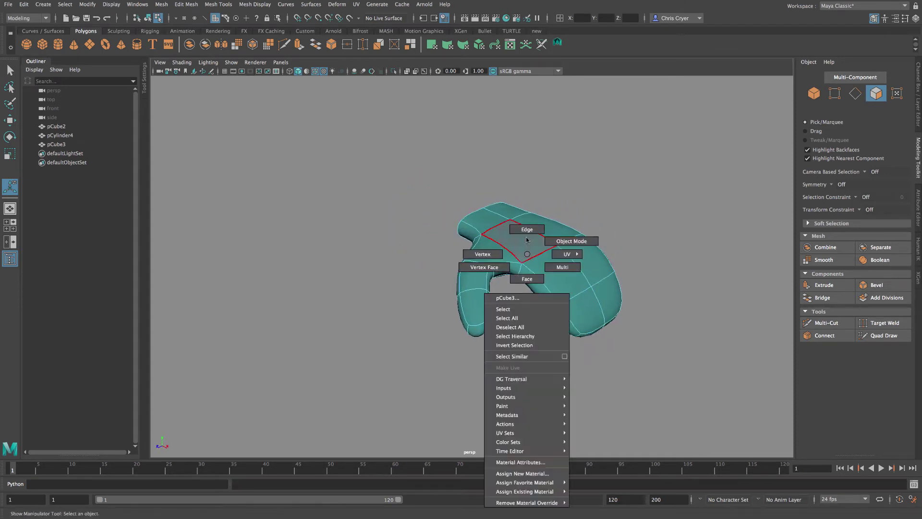
left_click(10, 120)
left_click_drag(568, 216, 613, 241)
right_click_drag(608, 257, 568, 257)
mouse_move(664, 291)
left_mouse_down("alt")
mouse_move(698, 282)
mouse_move(674, 289)
left_mouse_up("alt")
left_click_drag(589, 267, 674, 312)
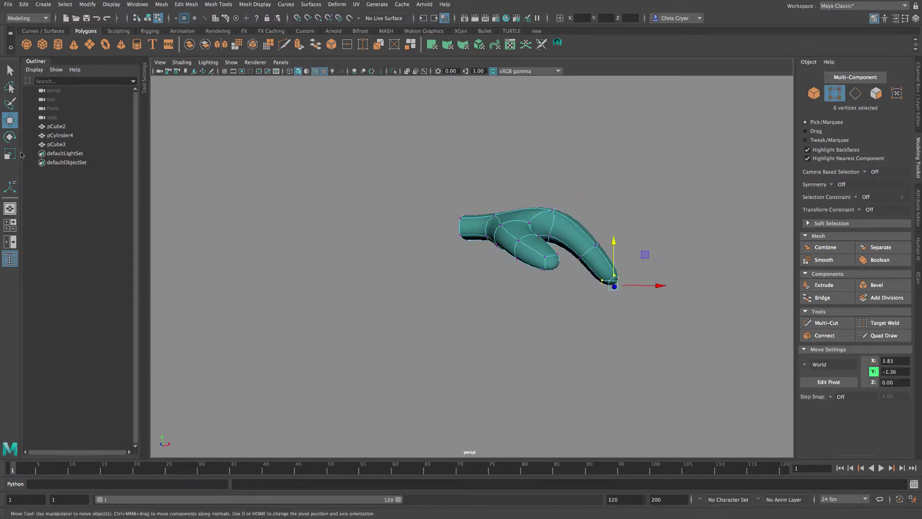
key("e")
Select the crosswise edge loop in the middle of the fingers and move it to about X 1.46, Y -0.41.
right_click_drag(559, 225, 558, 200)
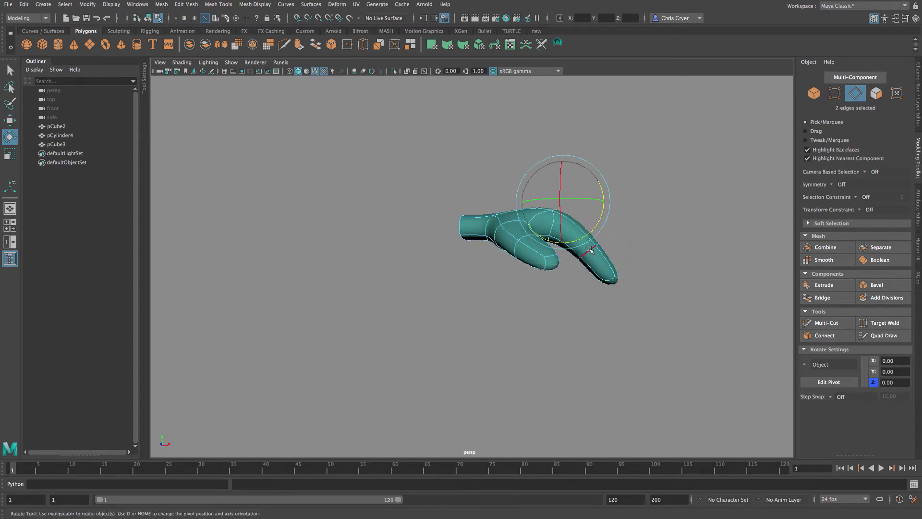
left_click(8, 120)
middle_click_drag(622, 223, 628, 214)
key("1")
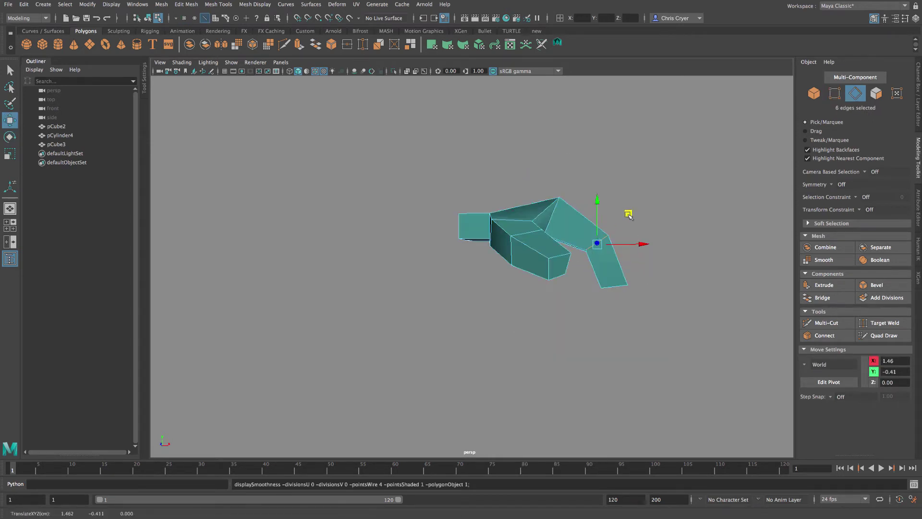
key("4")
key("5")
key("3")
Select the whole hand, move it along X to about 9.63, and show the body's layer1.
right_click_drag(537, 211, 569, 190)
left_click(576, 184)
mouse_move(576, 185)
left_mouse_down("alt")
mouse_move(591, 254)
mouse_move(535, 253)
mouse_move(628, 243)
left_mouse_up("alt")
left_click(595, 240)
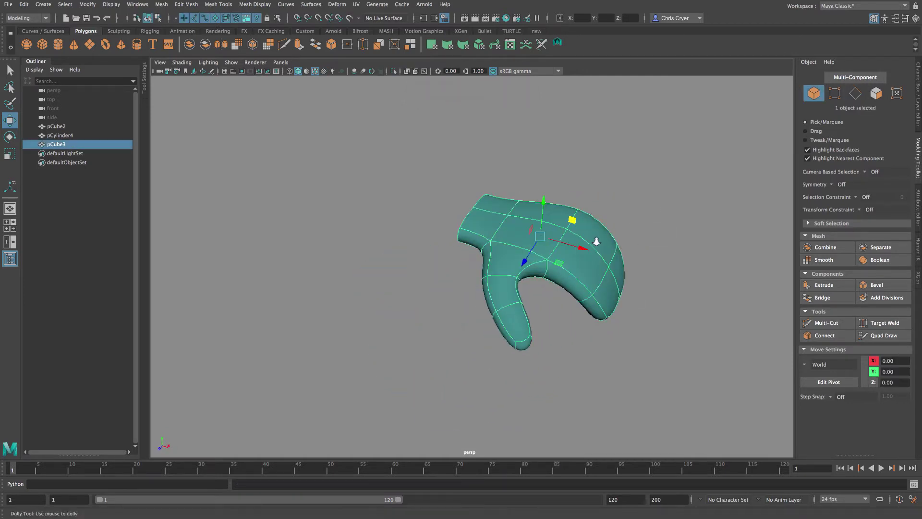
right_click_drag(595, 240, 569, 264, "alt")
left_click_drag(539, 268, 700, 316)
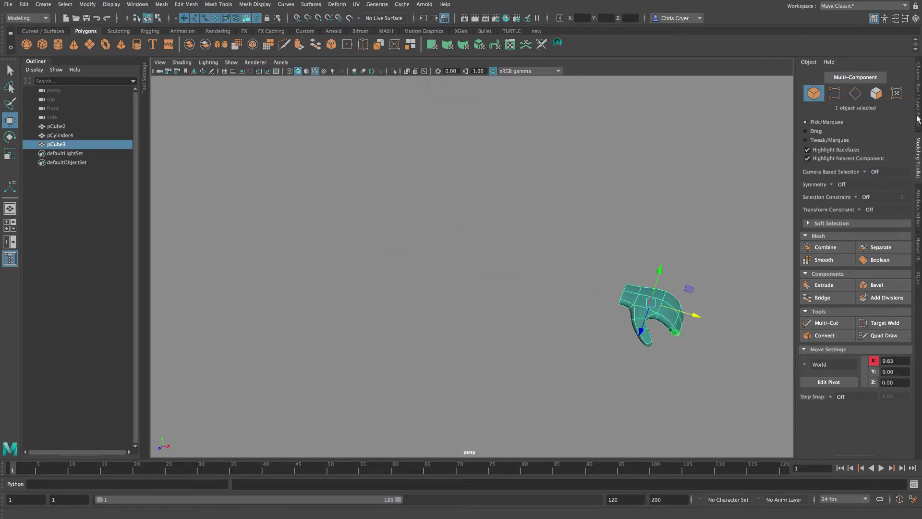
left_click(918, 119)
left_click(807, 346)
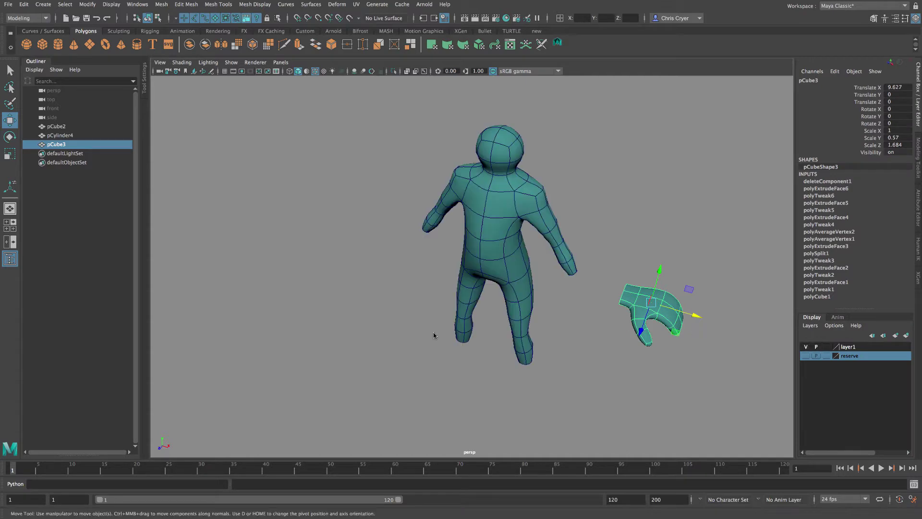
In the front view, move the hand to about X 6.679, Y -0.05 and scale it to 0.778, 0.443, 1.31.
key("space")
key("space")
scroll(623, 356, "up", 3)
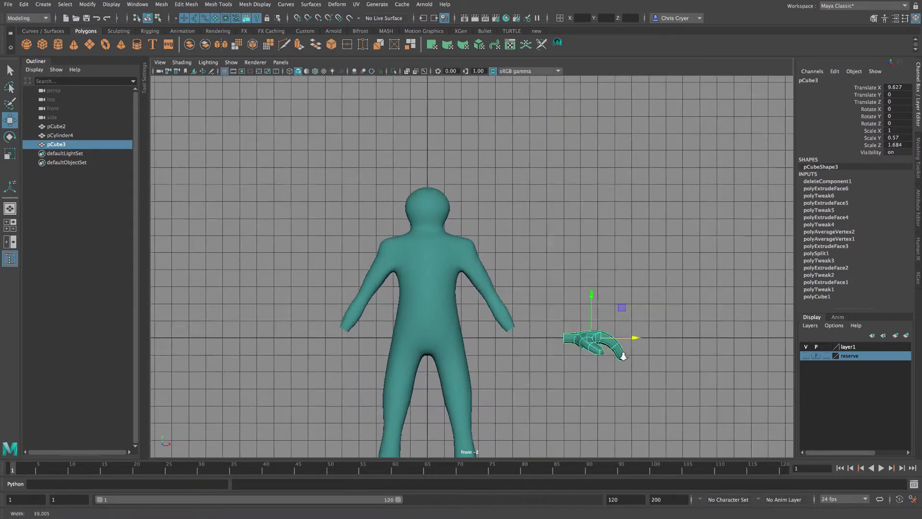
left_click_drag(591, 338, 545, 343)
key("r")
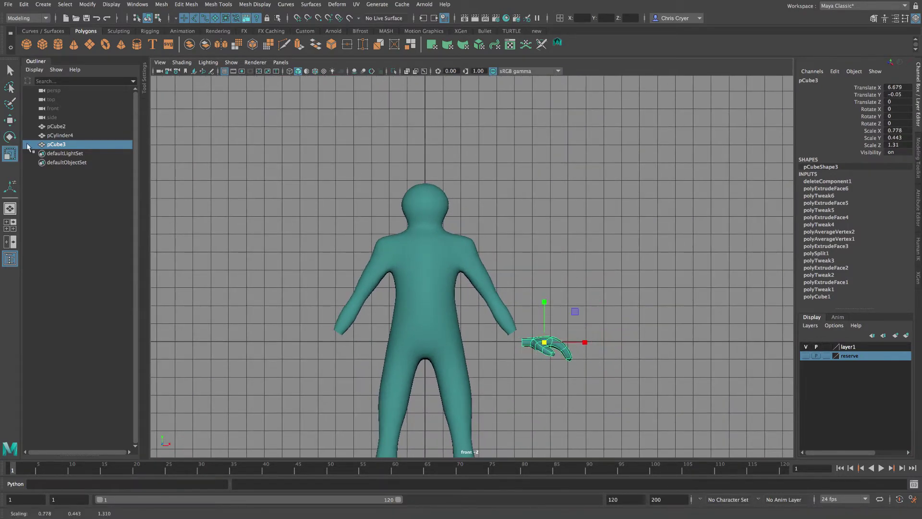
Rotate the hand to follow the slope of the arm and place it at the arm's open end.
key("e")
left_click_drag(568, 311, 518, 345)
key("w")
right_click_drag(543, 336, 593, 321, "alt")
Select the body's forearm edge loops beside the hand and move them up the arm, including the open end loop.
left_click(482, 263)
right_click_drag(490, 262, 491, 237)
left_click_drag(517, 258, 525, 275)
left_click(504, 316)
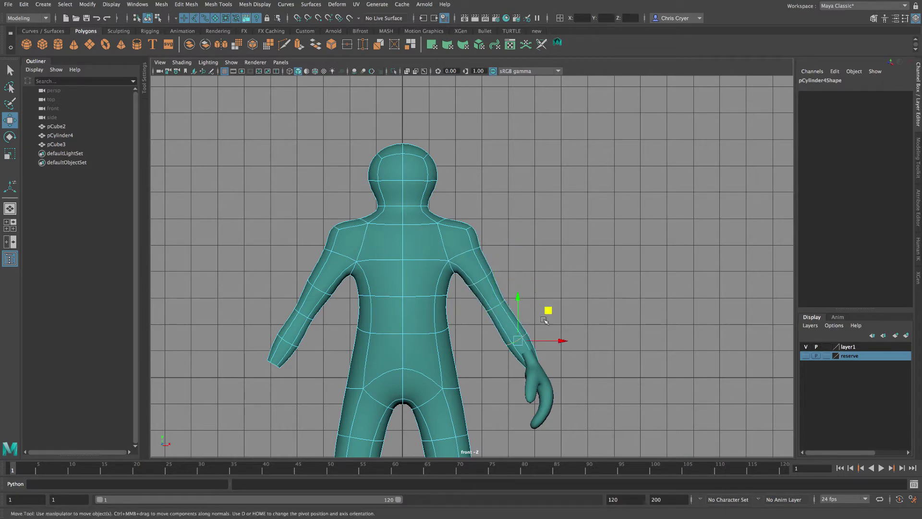
key("4")
scroll(539, 297, "up", 3)
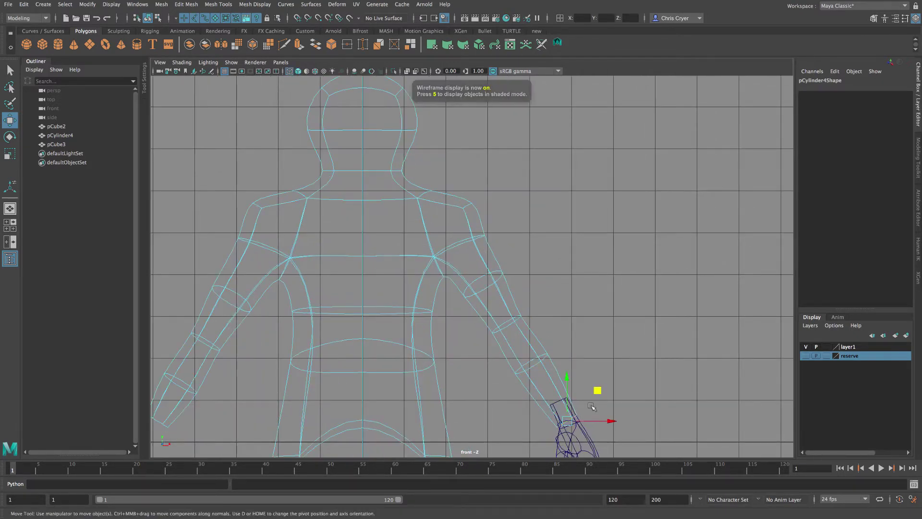
left_click_drag(597, 390, 585, 370)
Select the hand's open wrist edge loop and adjust its position and angle to line up with the forearm's end.
middle_click_drag(601, 399, 566, 269, "alt")
right_click_drag(610, 390, 720, 401, "alt")
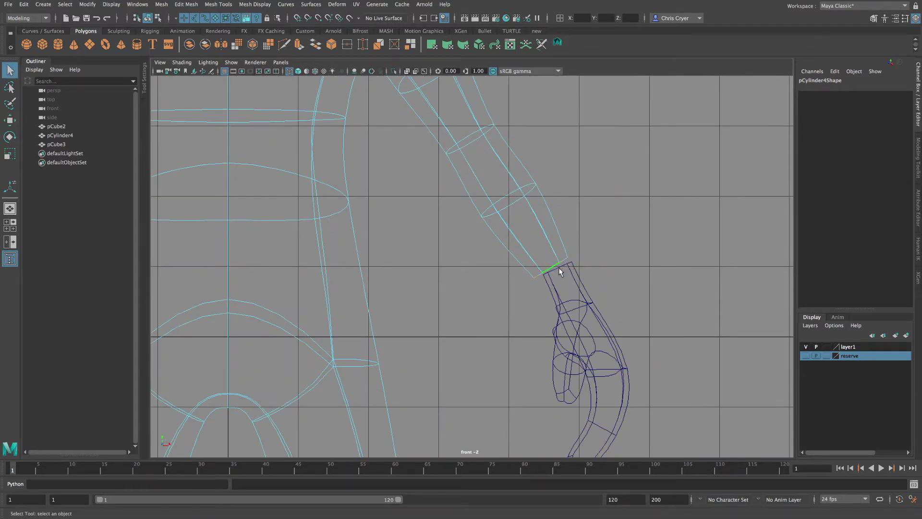
right_click_drag(560, 273, 565, 275)
left_click(10, 120)
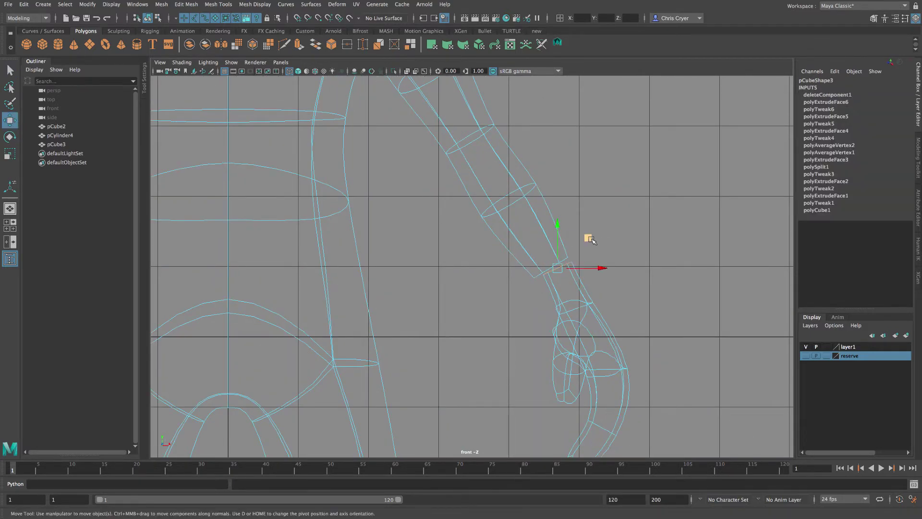
left_click(588, 246)
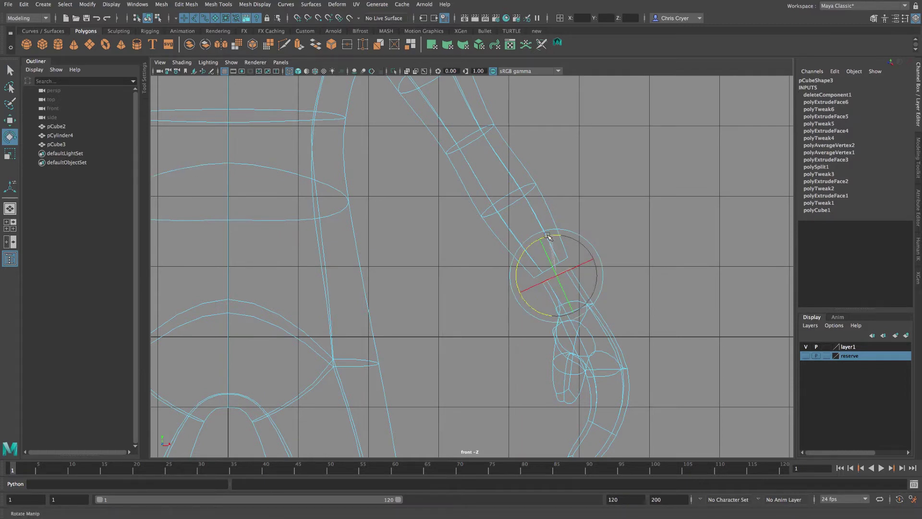
right_click_drag(537, 212, 538, 178)
right_click_drag(661, 221, 578, 221, "alt")
key("5")
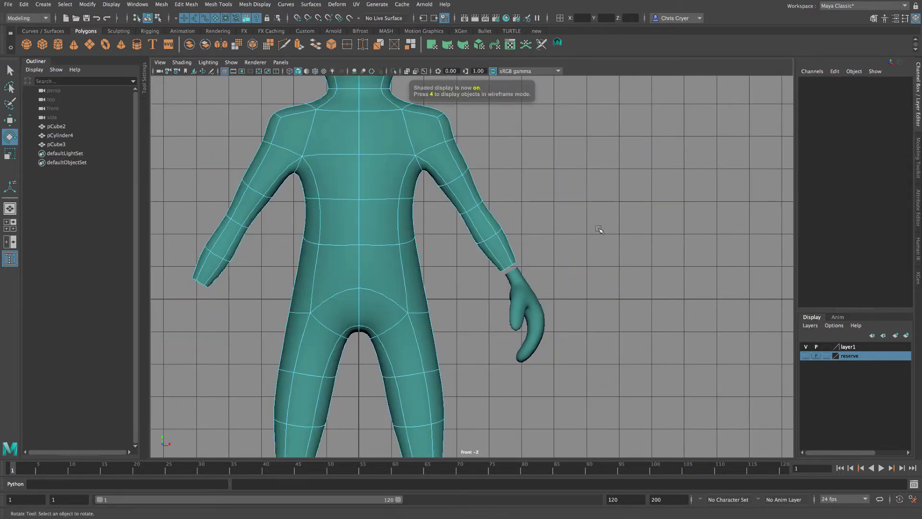
Select the body together with the hand in the perspective view and combine them into one mesh.
scroll(540, 228, "down", 5)
scroll(556, 231, "up", 3)
key("space")
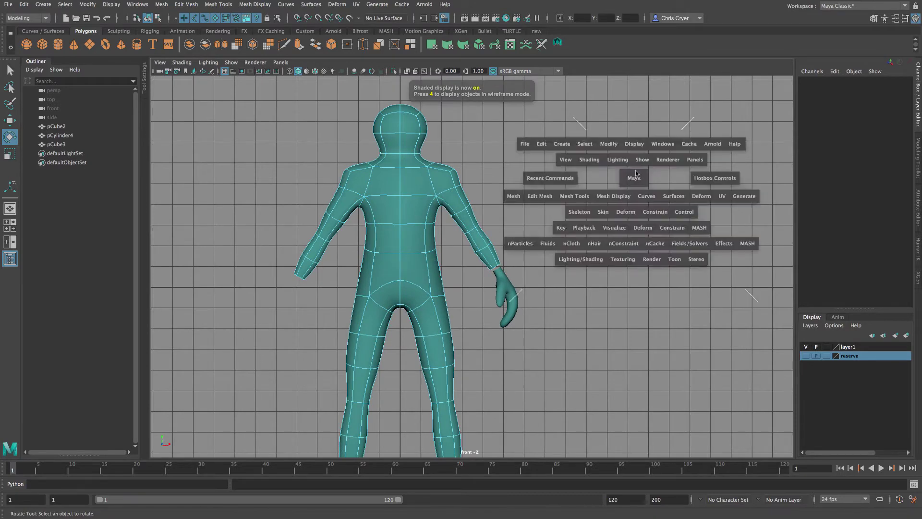
key("space")
left_click_drag(625, 180, 453, 201, "alt")
right_click_drag(453, 202, 716, 222, "alt")
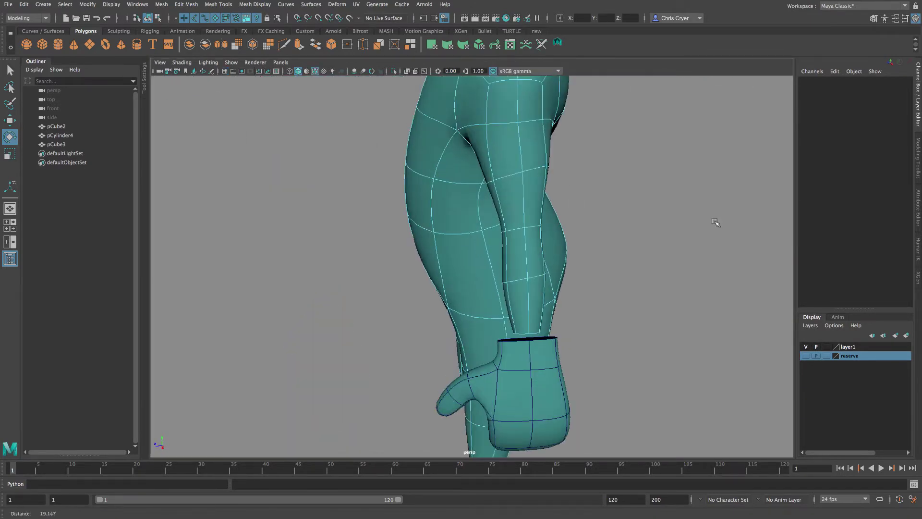
right_click_drag(503, 204, 545, 188)
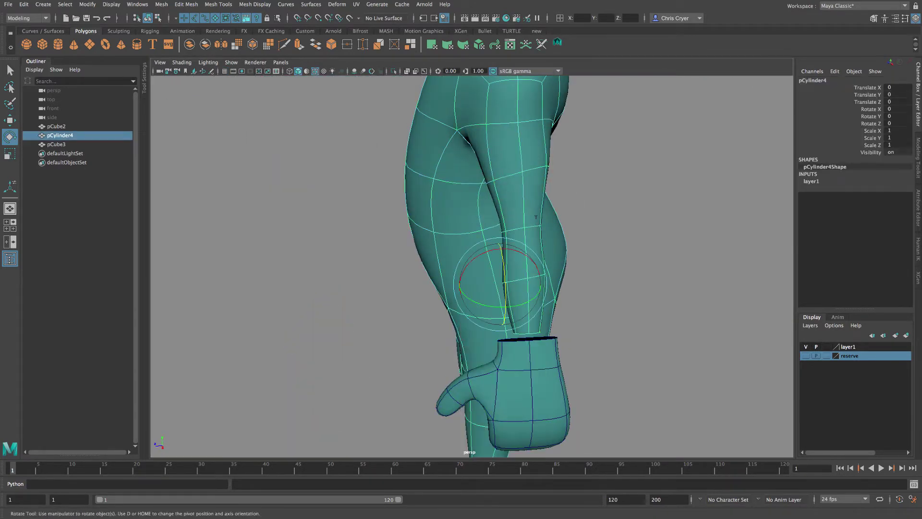
left_click(555, 391, "shift")
key("q")
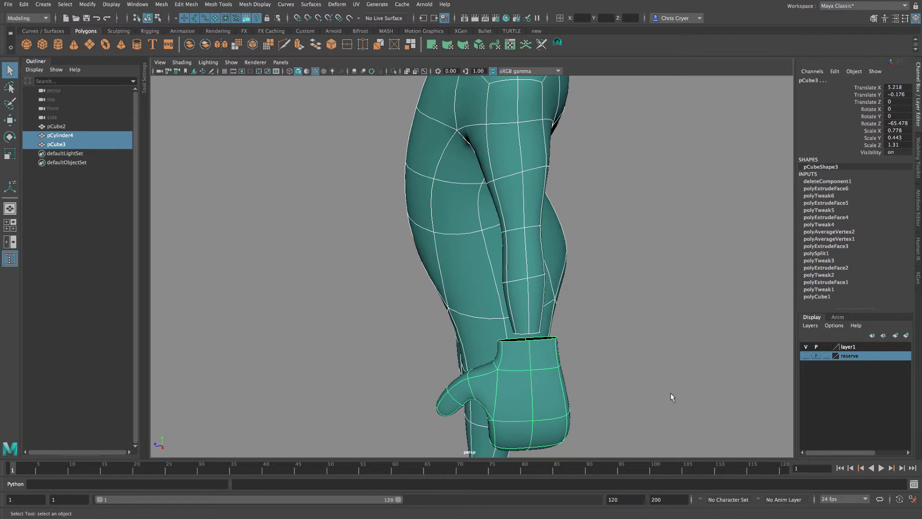
left_click(918, 169)
left_click(825, 248)
With Target Weld, merge the hand's wrist vertices onto the matching forearm end vertices on the arm's outer side, working on the unsmoothed mesh.
scroll(692, 314, "up", 5)
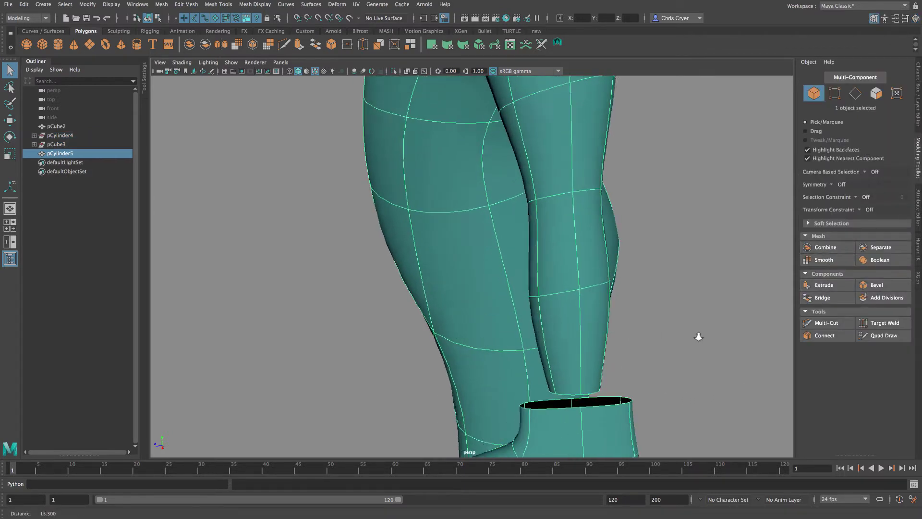
middle_click_drag(696, 336, 575, 240, "alt")
scroll(575, 240, "up", 5)
left_click(884, 323)
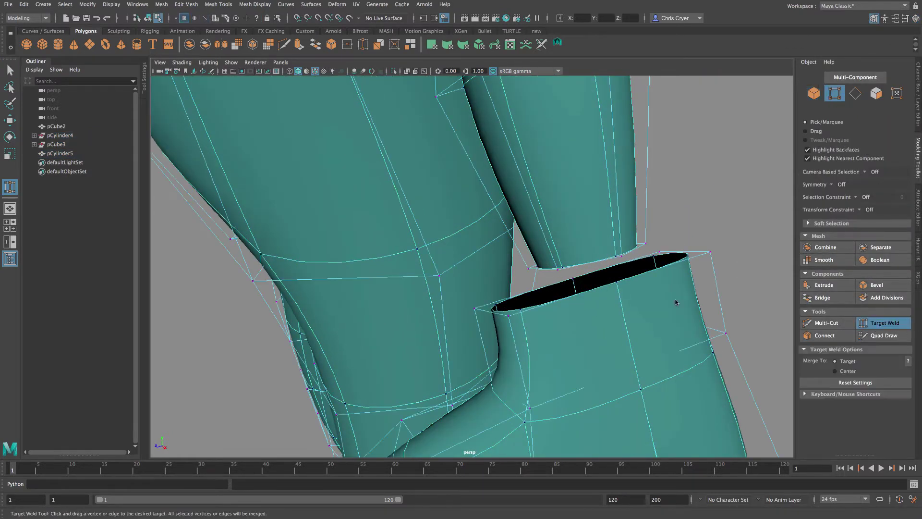
key("1")
left_click_drag(619, 289, 621, 256)
left_click_drag(538, 296, 557, 270)
left_click_drag(735, 293, 660, 318, "alt")
left_click_drag(377, 313, 379, 313)
left_click_drag(378, 313, 561, 275, "alt")
Weld the remaining wrist vertices around the back and inside of the arm, and restore the smooth mesh preview.
key("a")
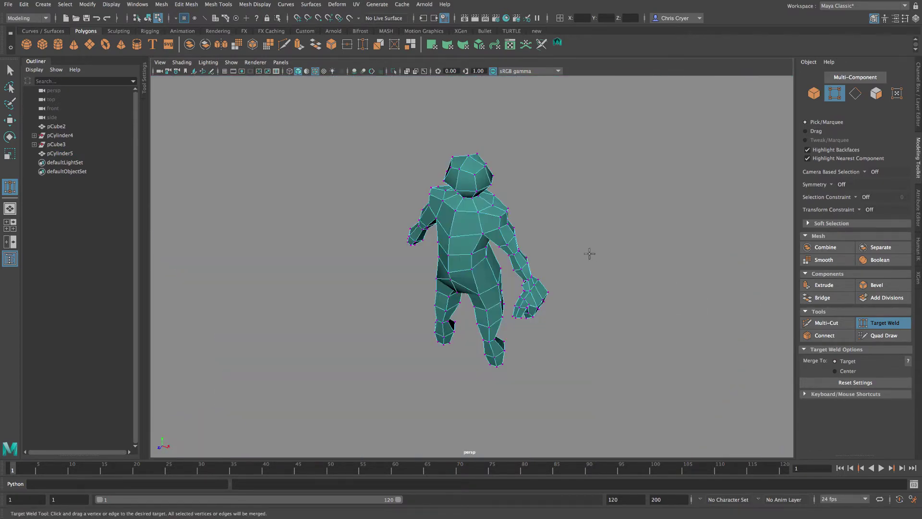
scroll(493, 262, "up", 8)
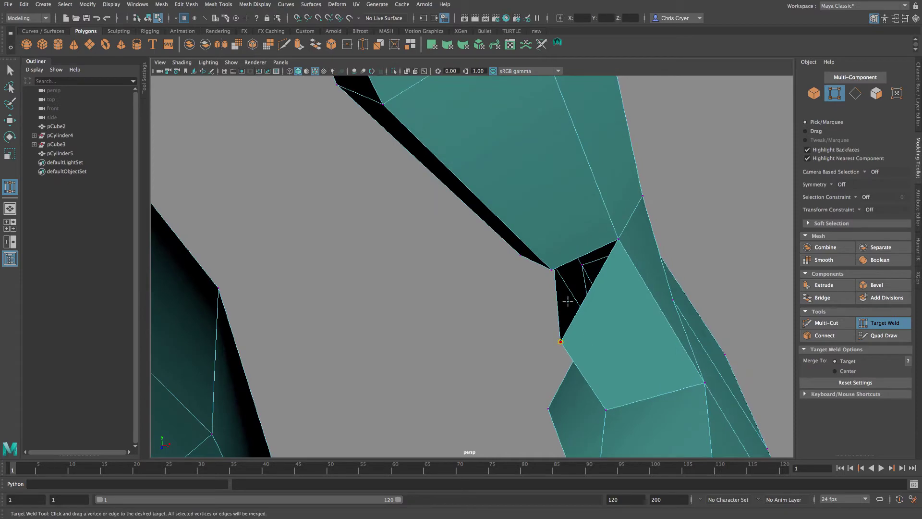
left_click_drag(547, 286, 506, 345, "alt")
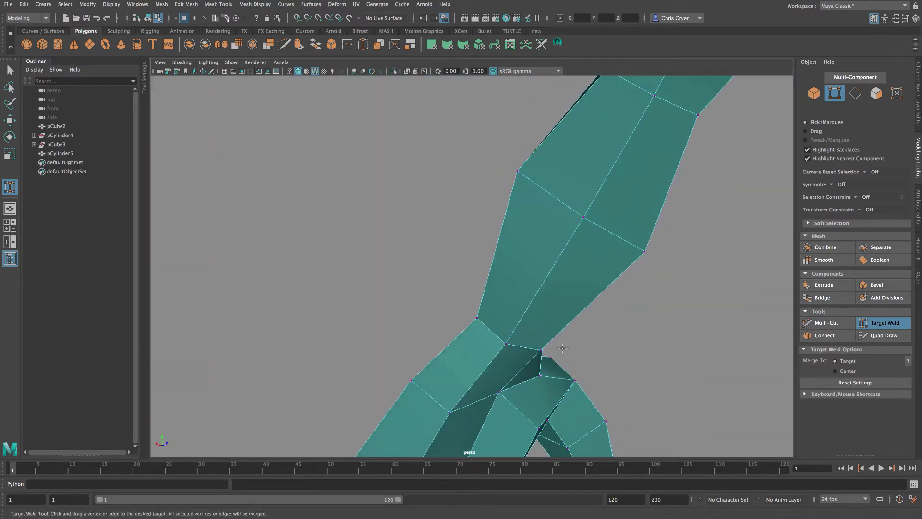
left_click_drag(562, 348, 484, 357, "alt")
right_click_drag(484, 357, 391, 339, "alt")
key("3")
key("q")
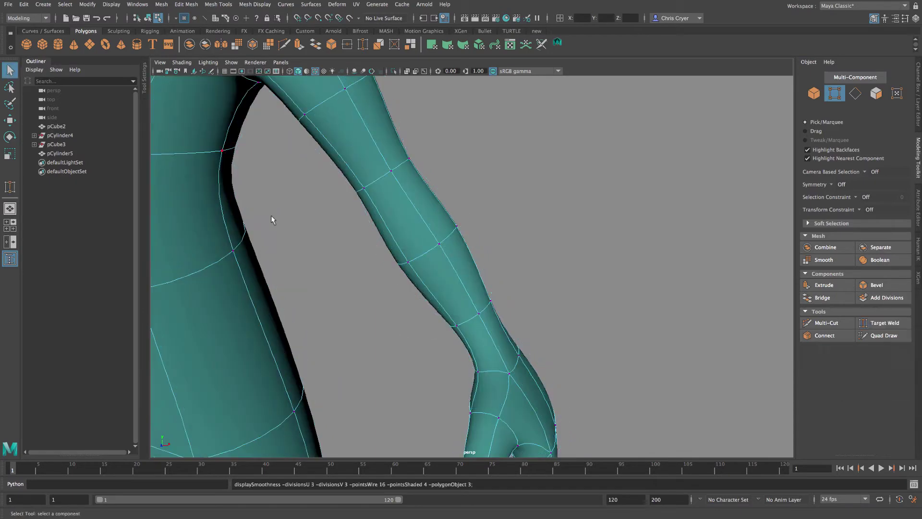
Select all of the hand's vertices, scale them to about 0.76 along Z, move them to Z 0.41, and return to object mode.
right_click_drag(632, 321, 418, 296, "alt")
left_click_drag(418, 295, 289, 295, "alt")
left_click_drag(438, 317, 531, 313, "alt")
scroll(496, 313, "up", 3)
right_click(497, 309)
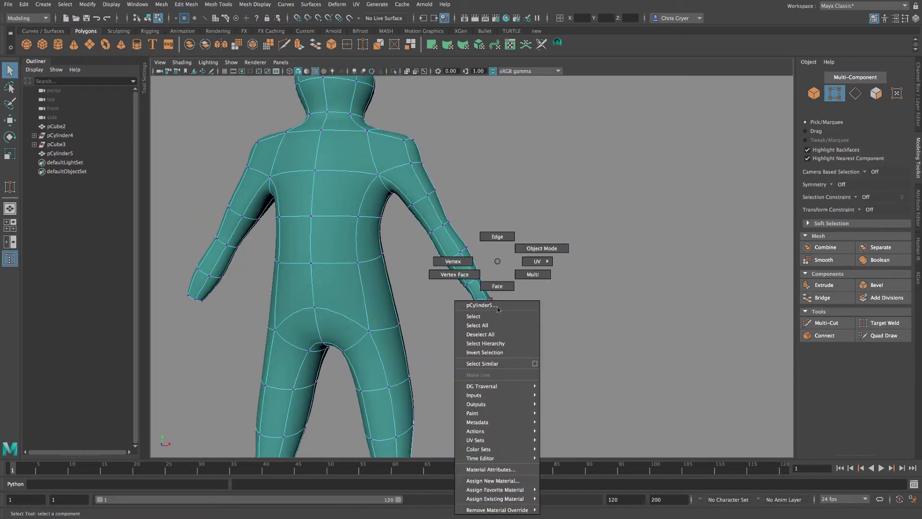
right_click_drag(445, 254, 445, 260)
left_click_drag(437, 290, 550, 367)
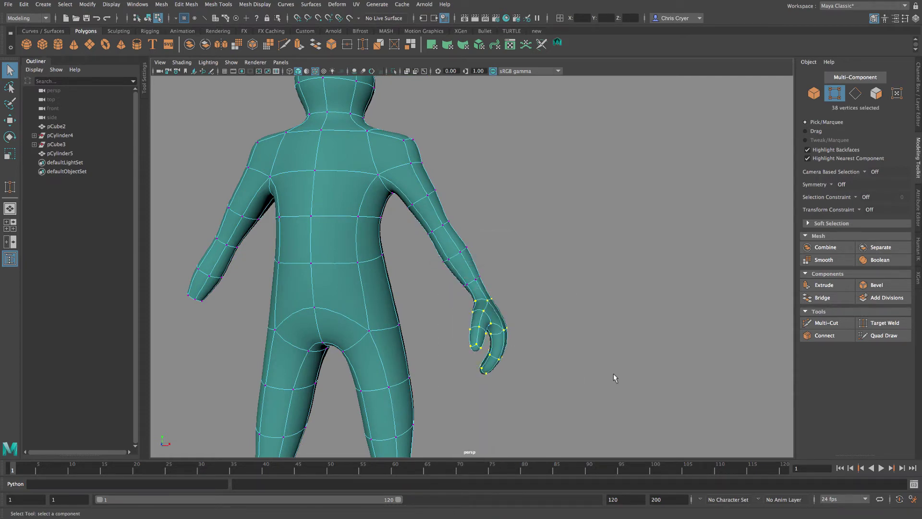
left_click_drag(613, 378, 532, 379, "alt")
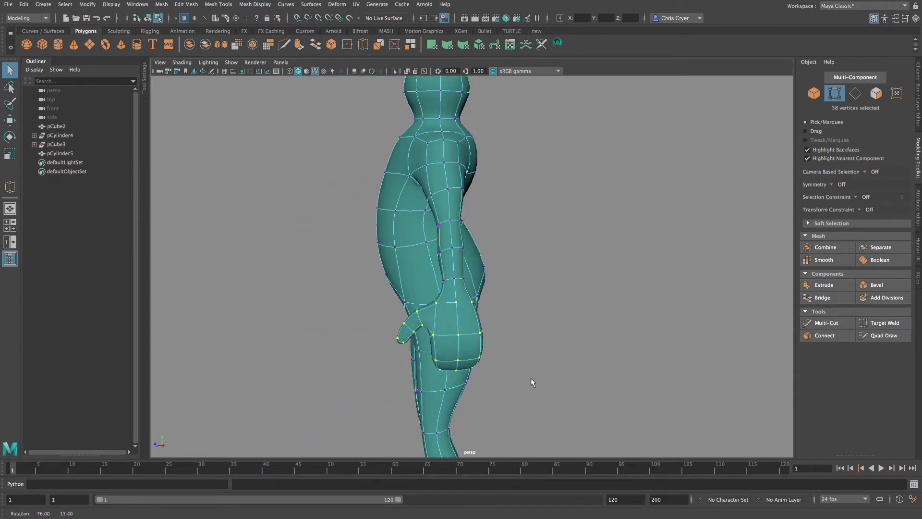
left_click(9, 154)
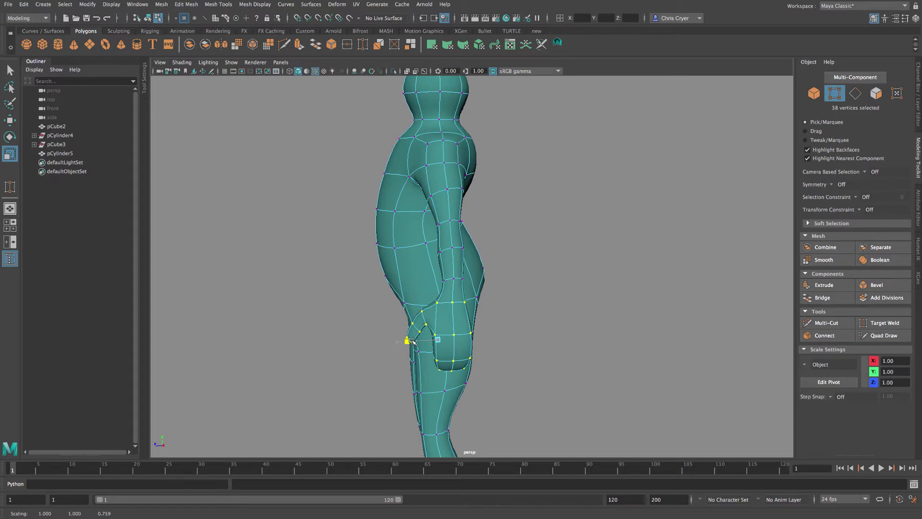
left_click(9, 121)
left_click_drag(393, 343, 402, 343)
left_click_drag(485, 335, 601, 327, "alt")
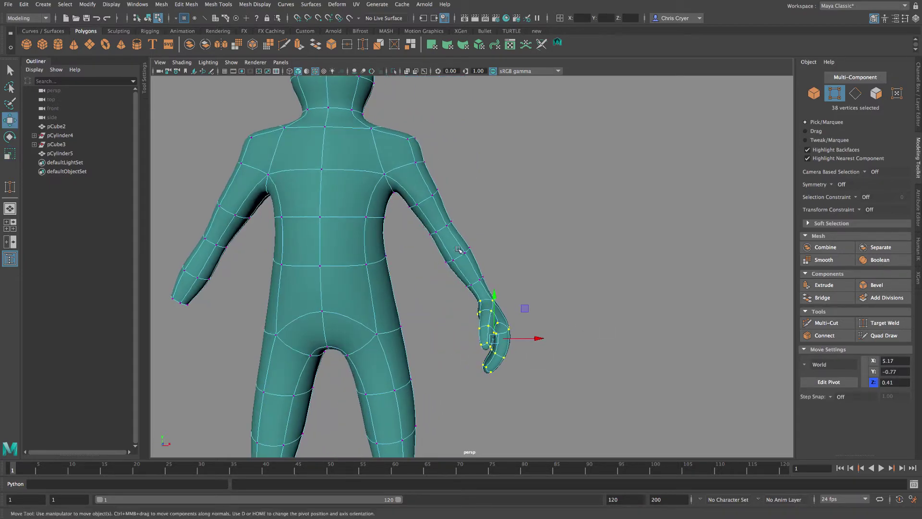
right_click_drag(444, 232, 520, 224)
left_click(580, 255)
In the front view, delete all faces of the body half without a hand, up to the centre line, and return to object mode.
right_click_drag(581, 255, 364, 247, "alt")
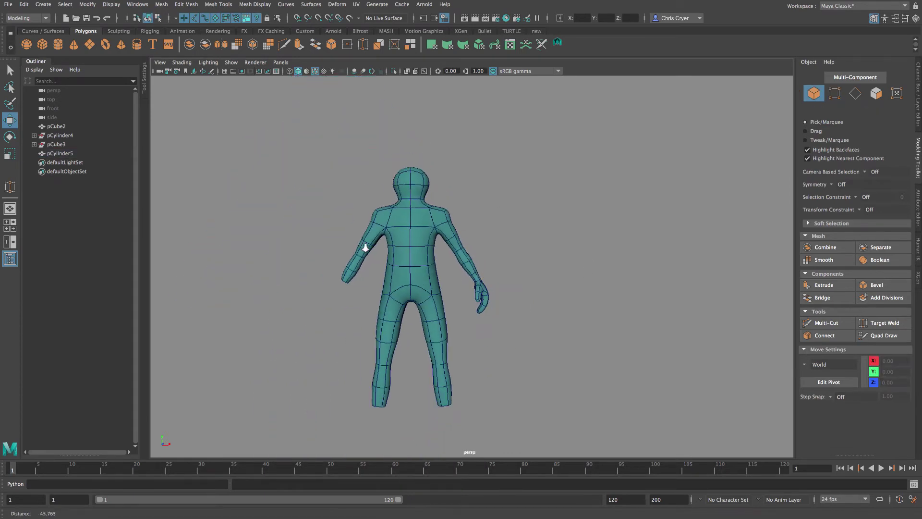
middle_click_drag(365, 247, 439, 237, "alt")
key("space")
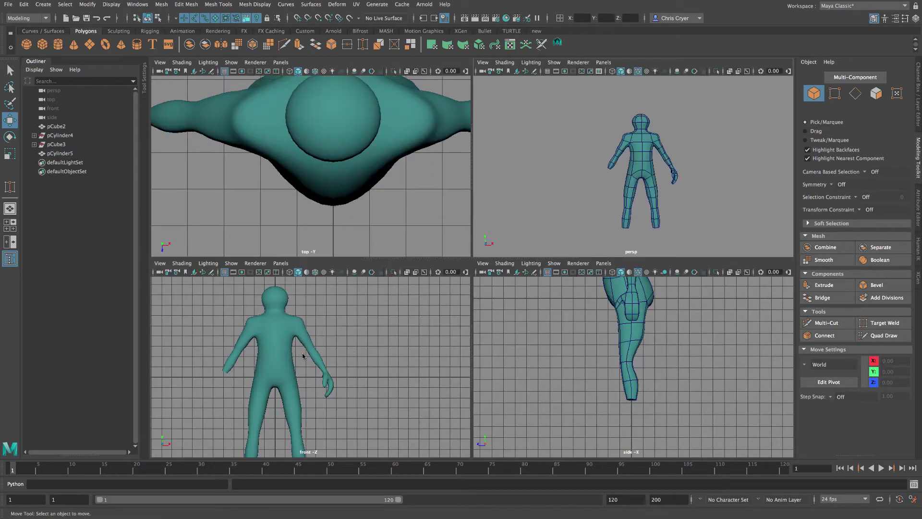
key("space")
left_click(393, 245)
key("F11")
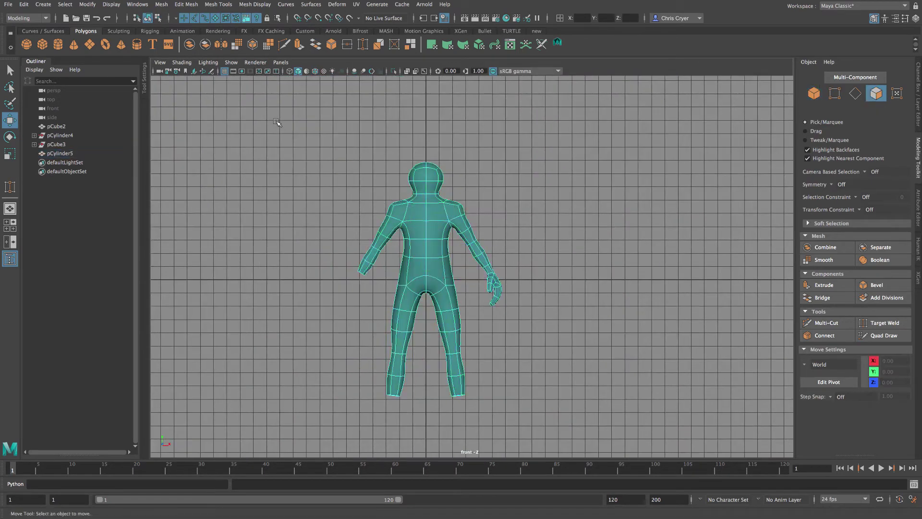
left_click_drag(419, 426, 420, 426)
key("Delete")
key("F8")
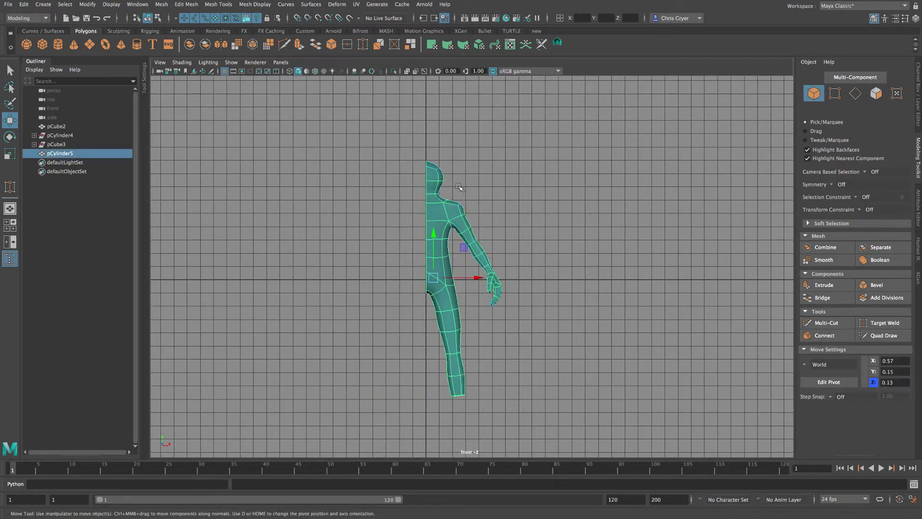
Mirror the half-body mesh across the world X axis, merging the border with a threshold of 0.1.
left_click(162, 4)
left_click(191, 125)
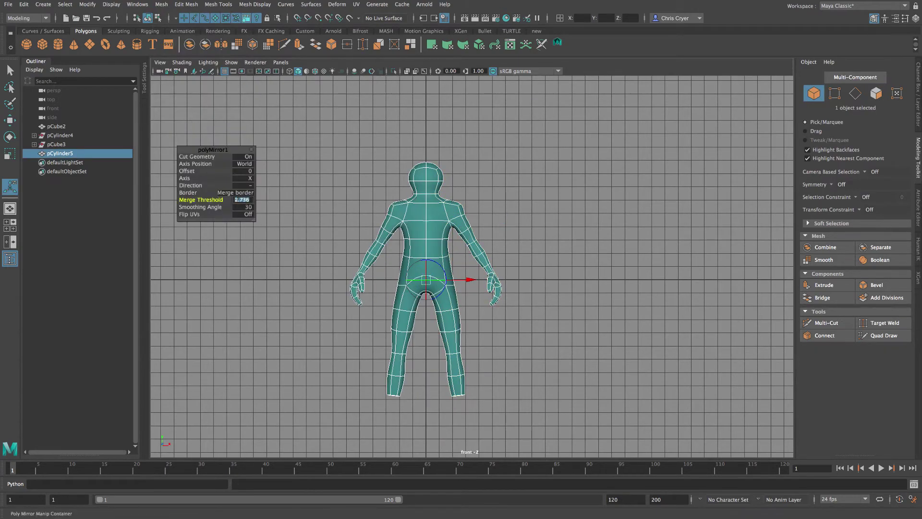
type("0.1")
key("Return")
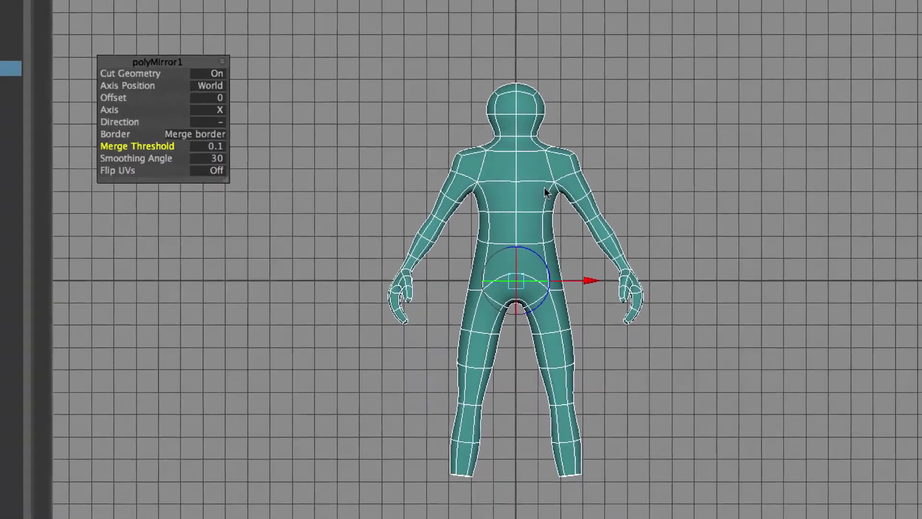
right_click(612, 219)
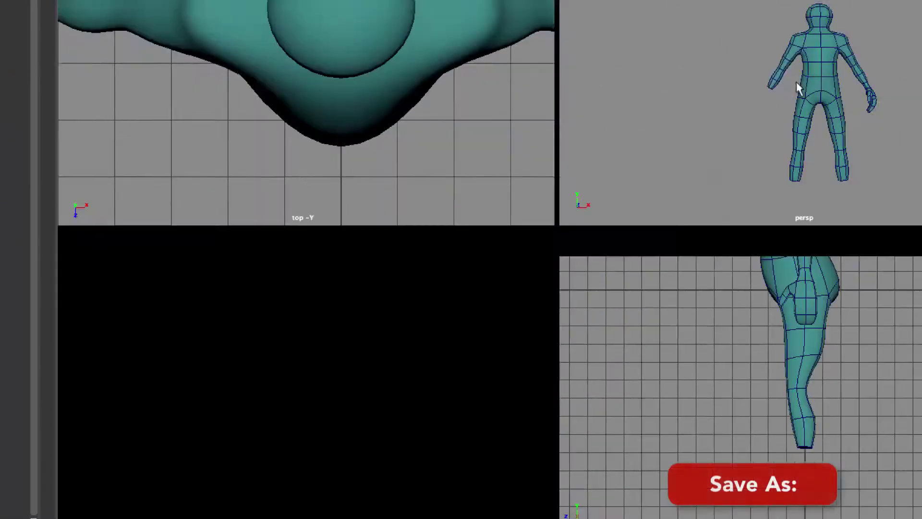
key("space")
left_click_drag(833, 107, 782, 84, "alt")
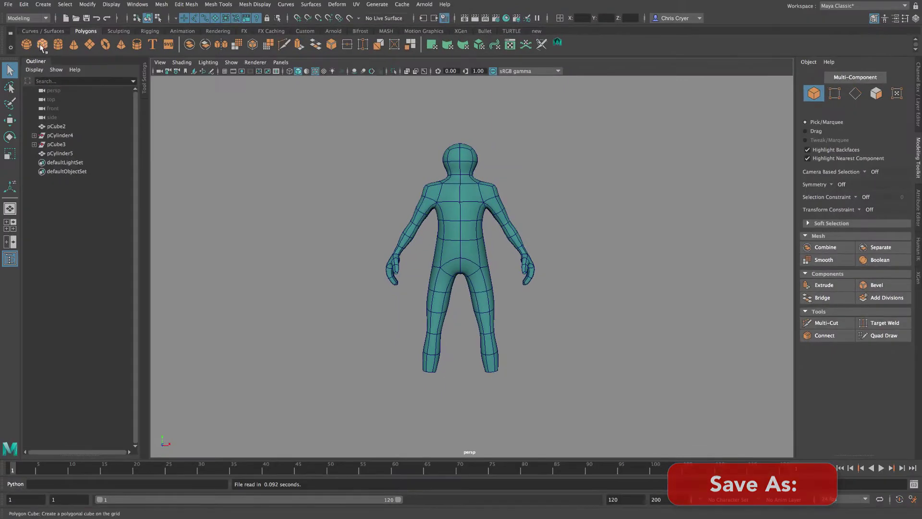
Create a polygon cube and place it just below the open end of the positive-X leg, at about X 2.58.
left_click(42, 44)
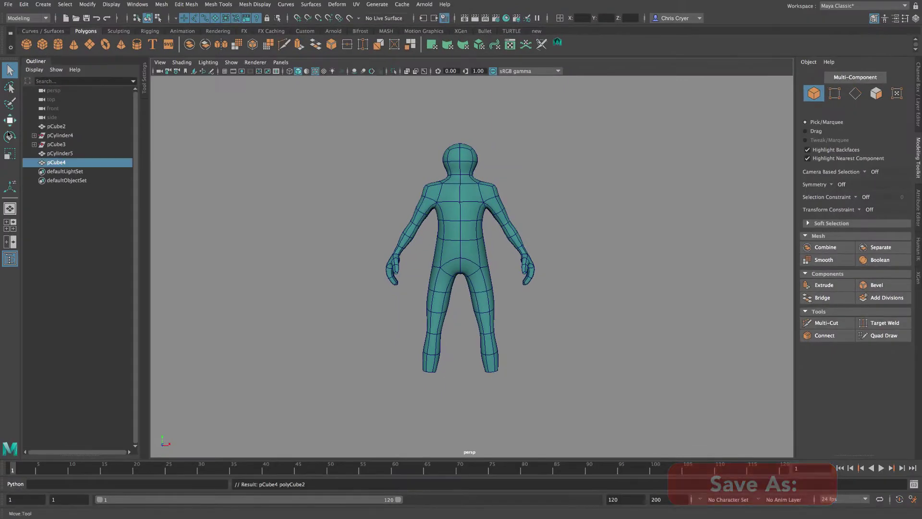
left_click(10, 120)
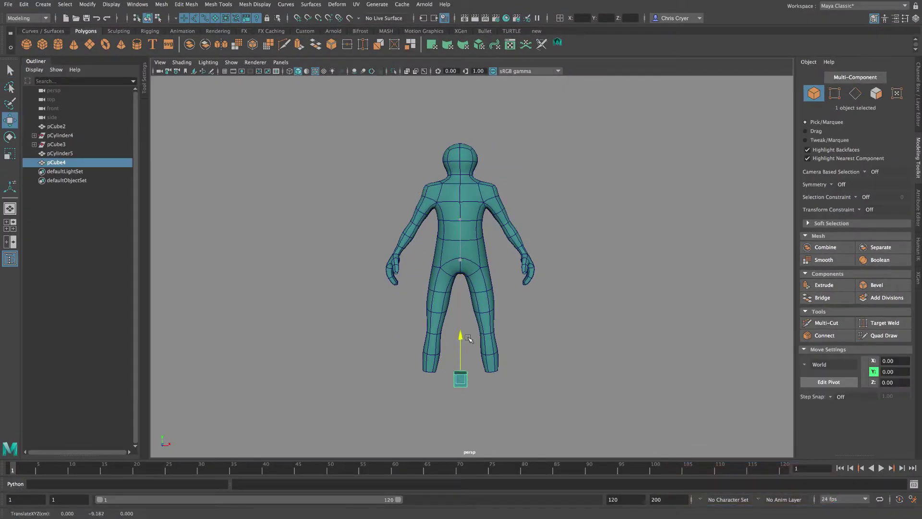
key("space")
key("space")
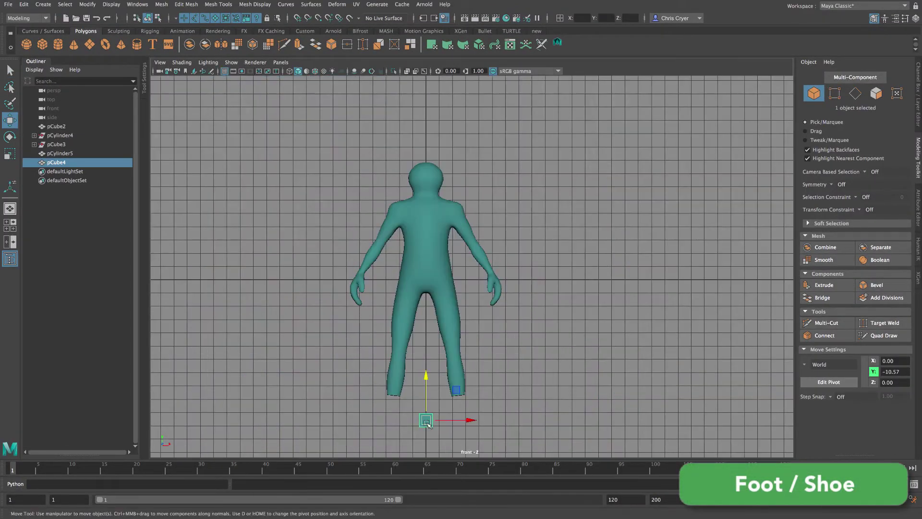
key("space")
key("space")
key("f")
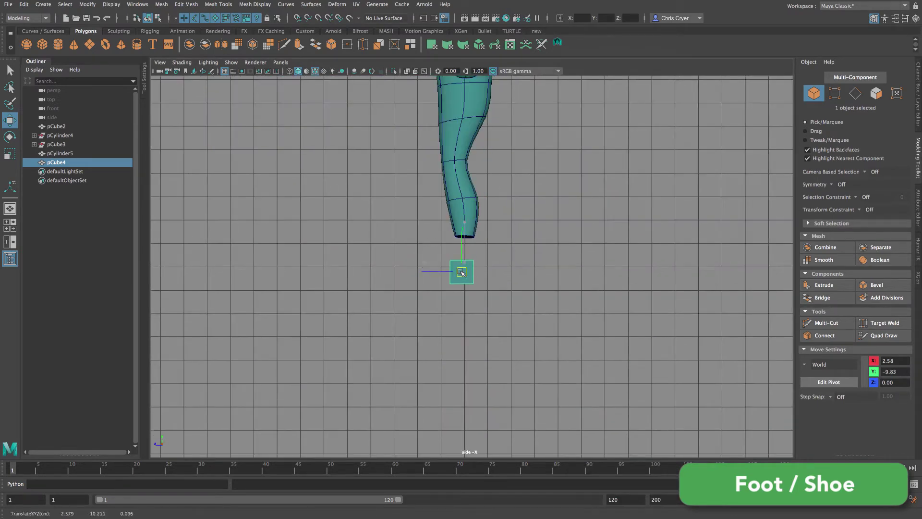
Scale the cube to about 4.04 in Z and move it forward beneath the leg as a foot block.
key("r")
left_click_drag(416, 272, 364, 268)
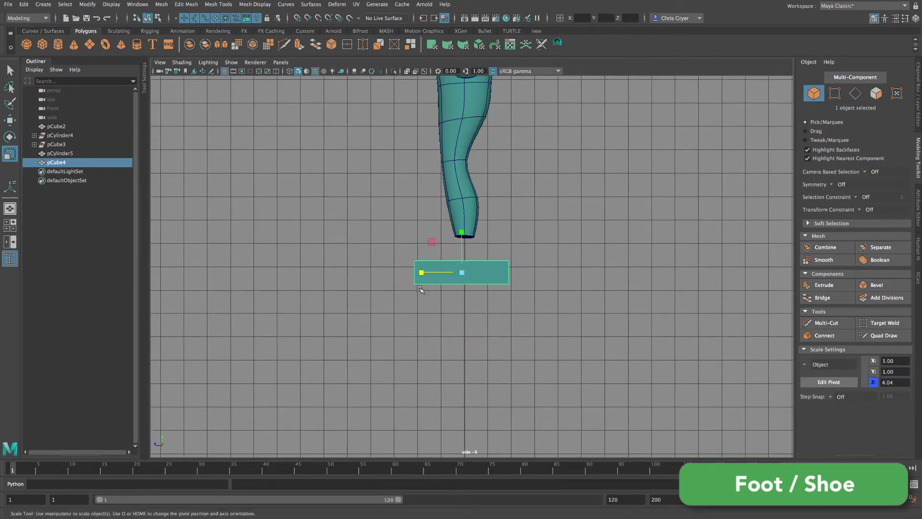
key("w")
left_click_drag(461, 273, 438, 265)
Cut two vertical edge loops into the foot block and raise the front loop's top vertices to about Y -9.25.
right_click_drag(459, 271, 768, 321, "alt")
left_click(835, 325)
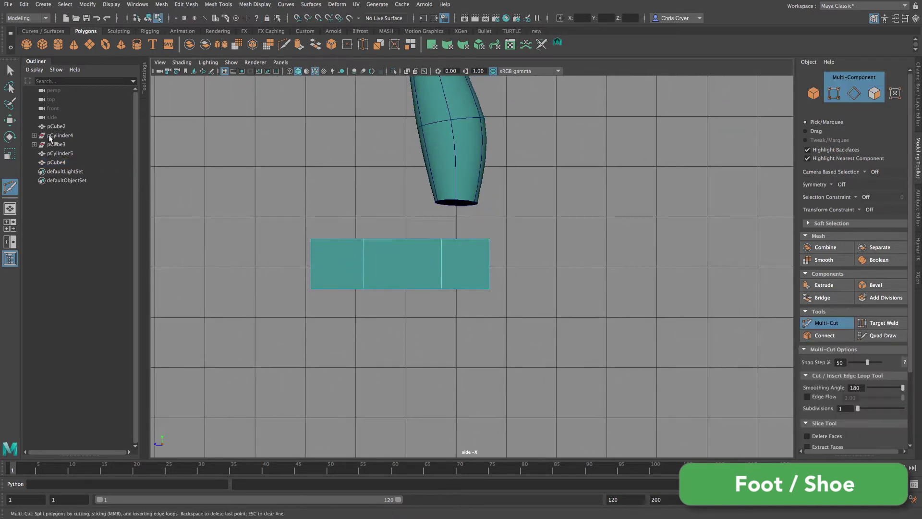
left_click(10, 120)
right_click_drag(388, 242, 347, 242)
left_click_drag(352, 226, 373, 249)
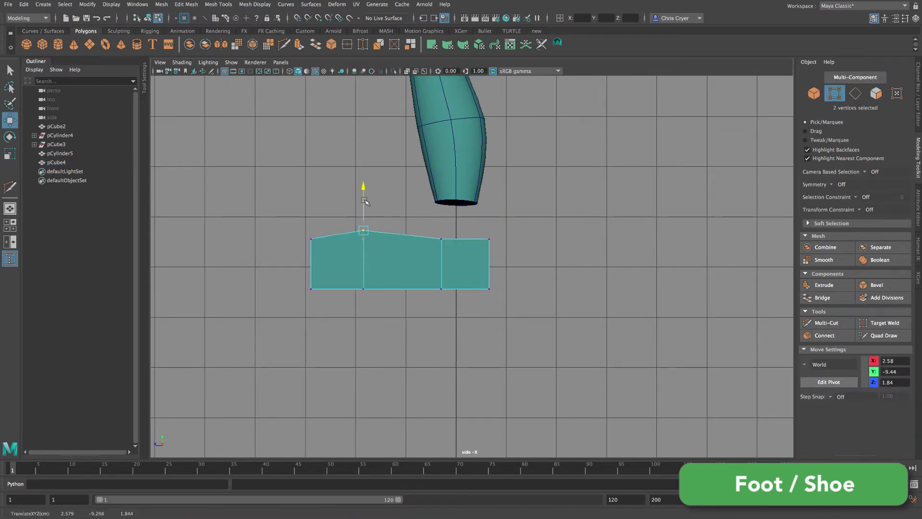
Widen the edge loop at the ball of the foot in X and shift the inner front toe edge slightly forward.
key("space")
key("space")
key("f")
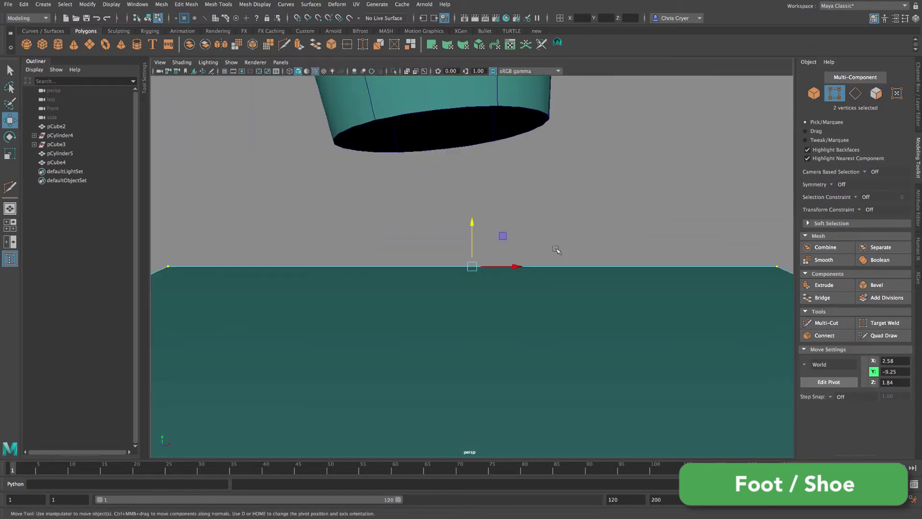
left_click_drag(168, 192, 497, 302, "alt")
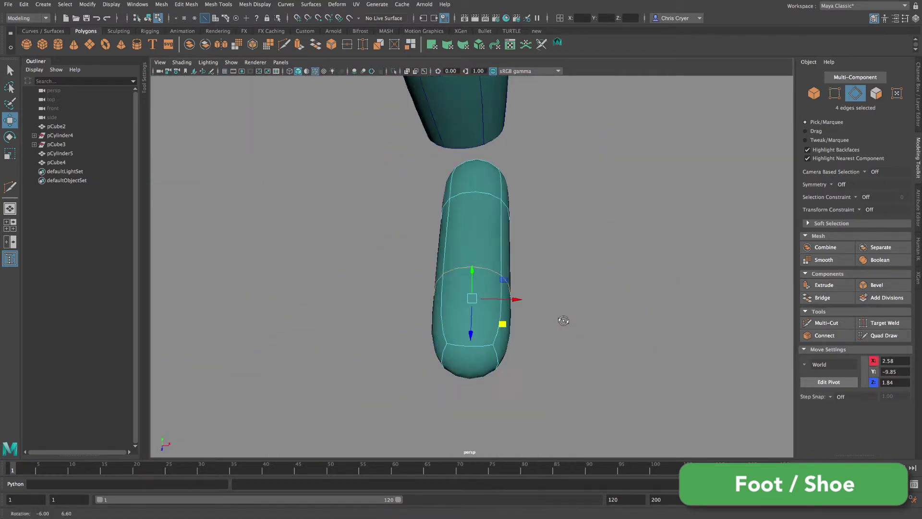
key("r")
mouse_move(517, 292)
left_mouse_down()
mouse_move(538, 293)
mouse_move(525, 291)
left_mouse_up()
left_click(445, 353)
left_click_drag(452, 354, 634, 356, "alt")
left_click_drag(587, 376, 597, 379)
Turn off the smooth preview, extrude the heel's top face upward and delete its cap to open the ankle.
left_click_drag(597, 365, 661, 305, "alt")
left_click(543, 305)
right_click_drag(542, 261, 586, 247)
key("1")
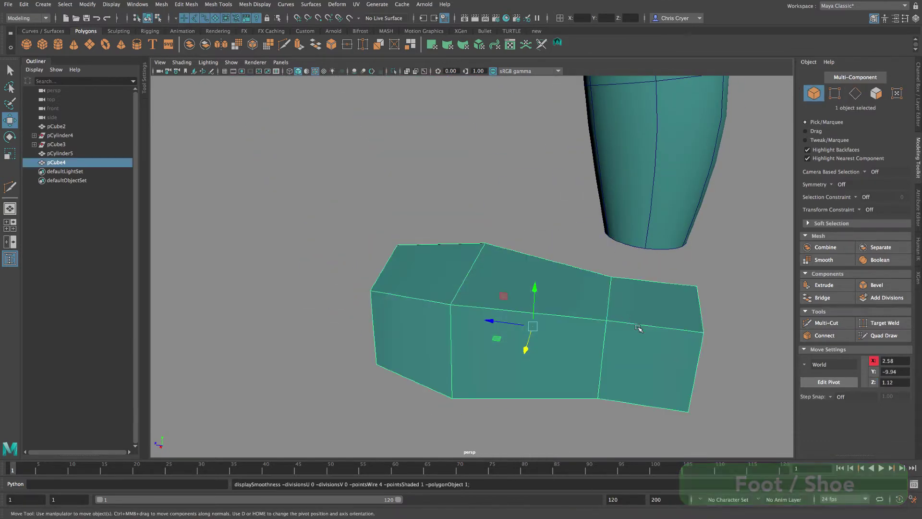
left_click_drag(640, 330, 598, 315, "alt")
right_click_drag(540, 278, 540, 305)
left_click(545, 278)
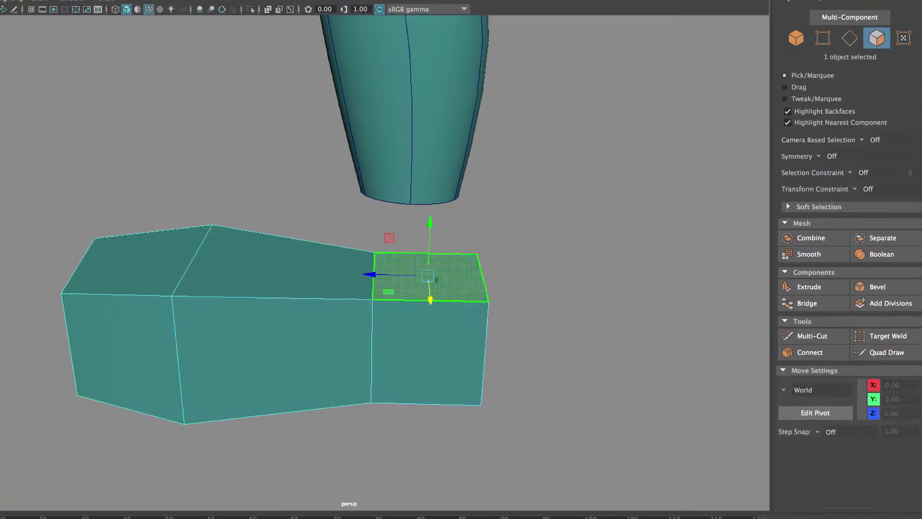
left_click(815, 287)
left_click_drag(530, 248, 528, 231)
key("Delete")
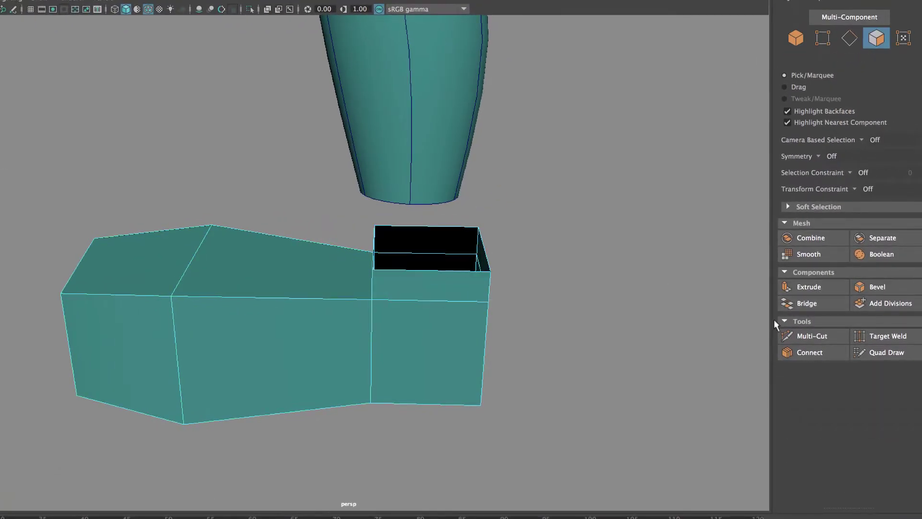
Insert a vertical edge loop through the middle of the heel and ankle section with Multi-Cut.
left_click(801, 333)
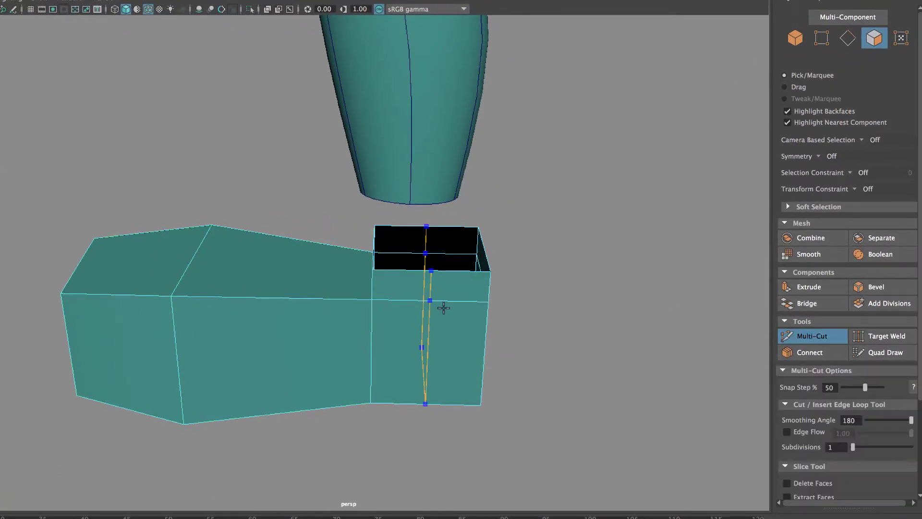
left_click_drag(525, 356, 671, 353, "alt")
key("q")
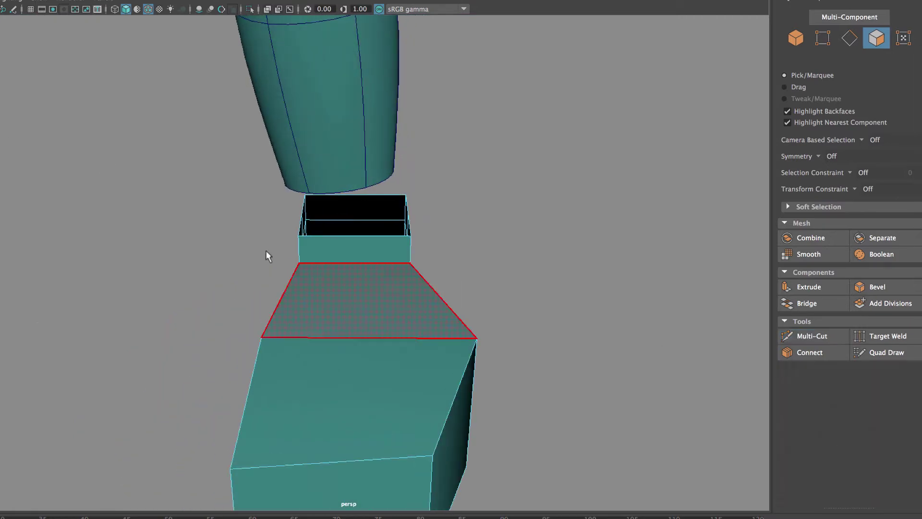
Select the foot together with the body and combine them into one mesh.
right_click_drag(381, 255, 439, 240)
left_click(351, 160, "shift")
left_click_drag(352, 160, 488, 195, "alt")
left_click(797, 238)
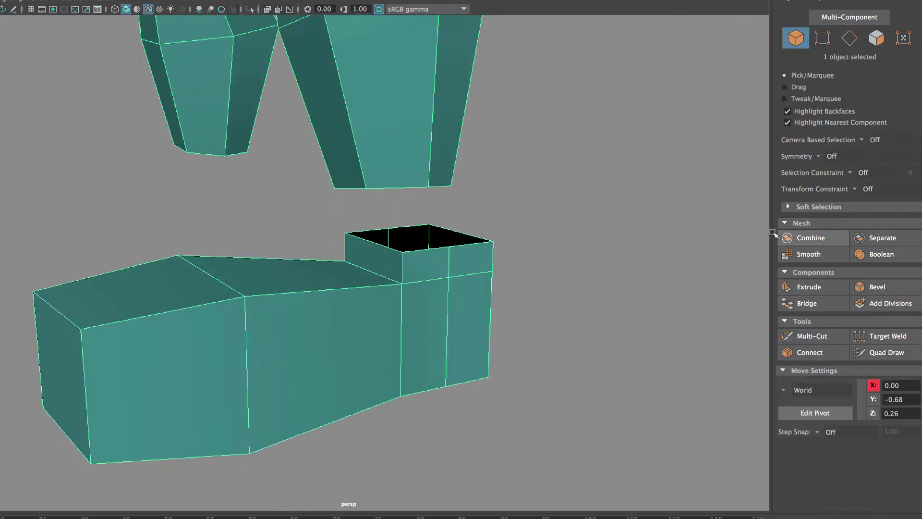
Target-weld the foot's open ankle vertices onto the matching vertices at the end of the leg.
left_click(883, 335)
scroll(567, 235, "up", 3)
left_click_drag(566, 235, 519, 248, "alt")
scroll(541, 221, "down", 2)
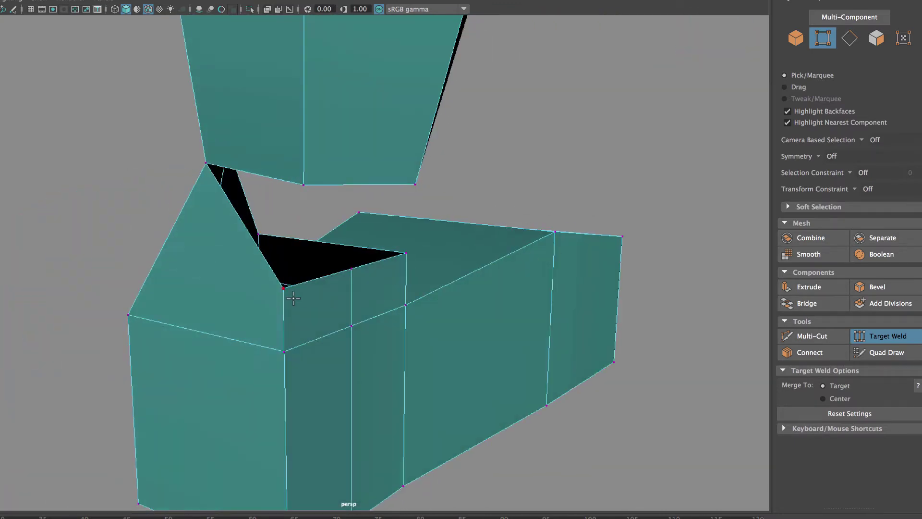
left_click_drag(284, 289, 304, 186)
left_click_drag(425, 284, 358, 290, "alt")
left_click_drag(233, 261, 280, 181)
left_click_drag(312, 211, 401, 262, "alt")
left_click_drag(354, 146, 376, 165)
left_click_drag(632, 218, 555, 210, "alt")
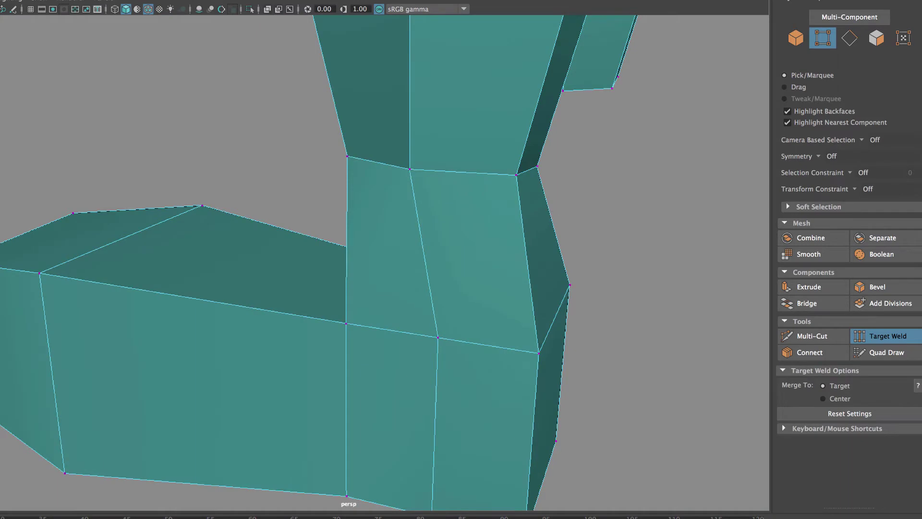
Turn on the smooth preview and raise the top edge across the ball of the foot slightly.
key("2")
key("q")
key("3")
right_click_drag(377, 179, 236, 170, "alt")
left_click_drag(236, 170, 288, 272, "alt")
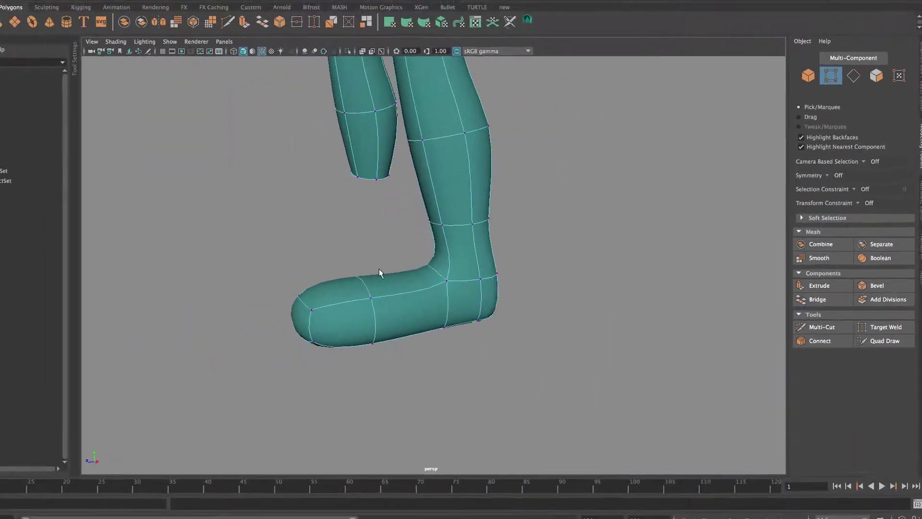
right_click_drag(379, 273, 361, 230)
left_click(366, 288)
key("w")
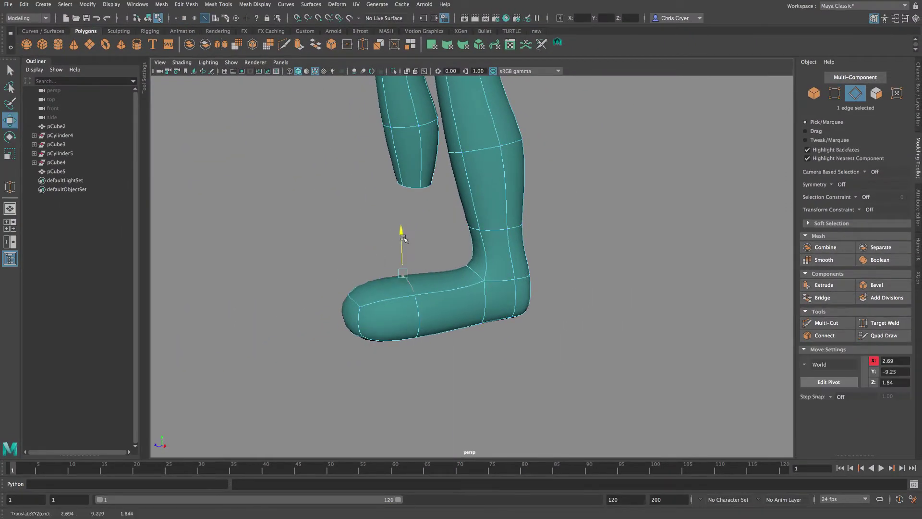
left_click_drag(403, 237, 403, 230)
Move the inner side edge at the ball of the foot along X to about 1.82.
left_click_drag(418, 241, 562, 268, "alt")
left_click(538, 300)
left_click_drag(539, 301, 466, 339, "alt")
left_click_drag(479, 342, 482, 343)
left_click_drag(482, 343, 394, 302, "alt")
right_click_drag(460, 261, 459, 238)
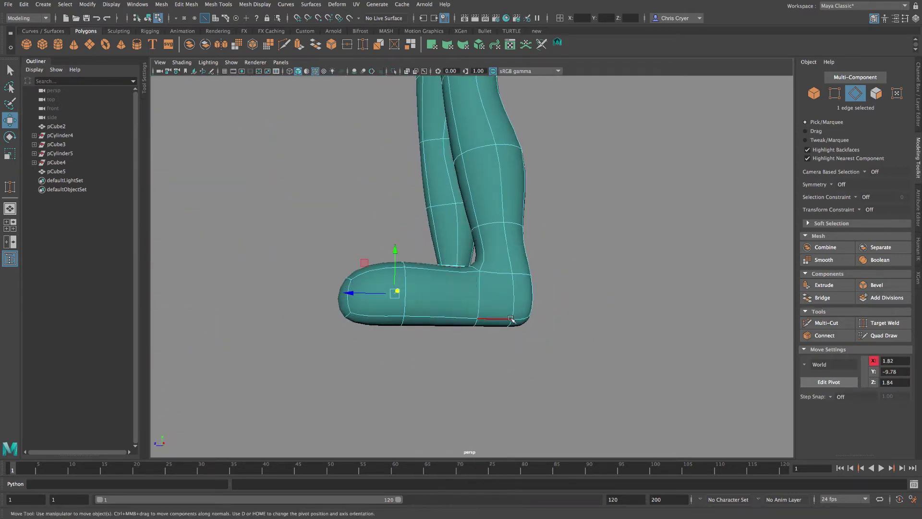
Turn off the smooth preview and select all ten edges around the perimeter of the sole, checking them in wireframe.
key("1")
left_click_drag(449, 327, 470, 256, "alt")
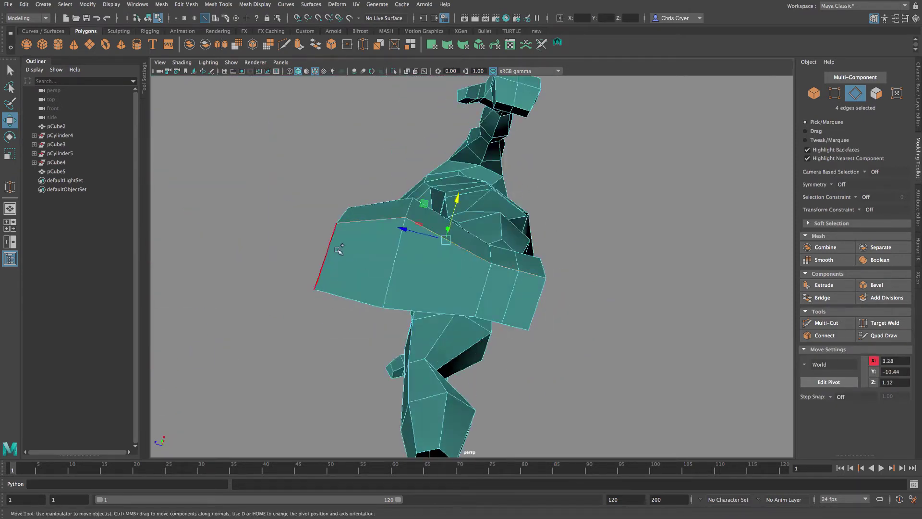
left_click(537, 306, "shift")
left_click_drag(537, 306, 552, 321, "alt")
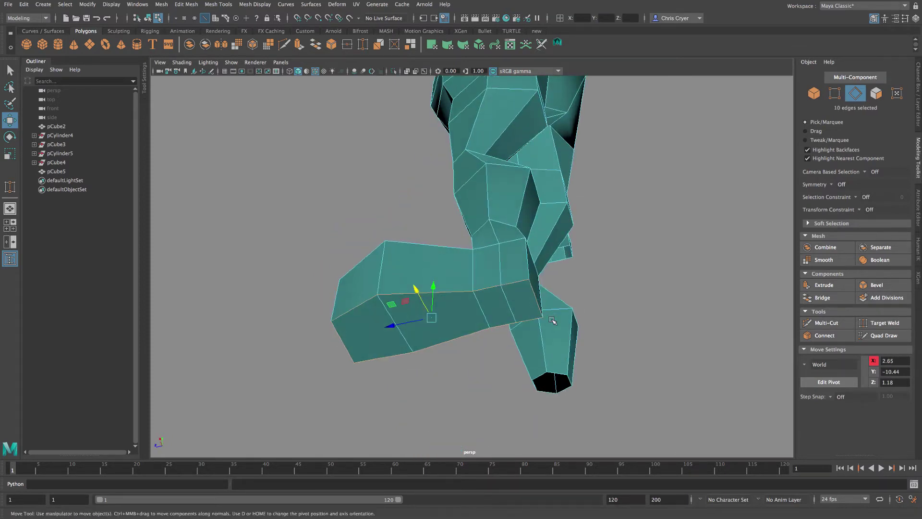
key("4")
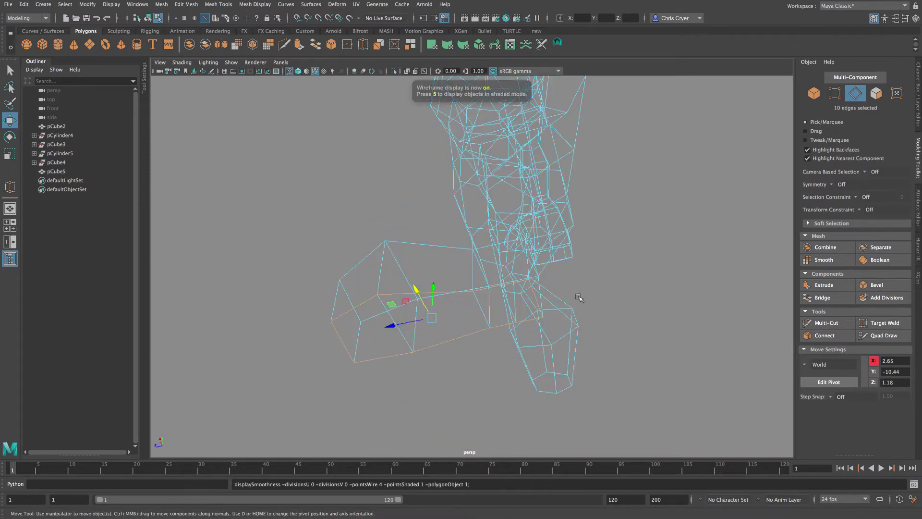
key("q")
mouse_move(599, 305)
left_mouse_down("alt")
mouse_move(437, 284)
mouse_move(510, 336)
mouse_move(645, 351)
left_mouse_up("alt")
key("6")
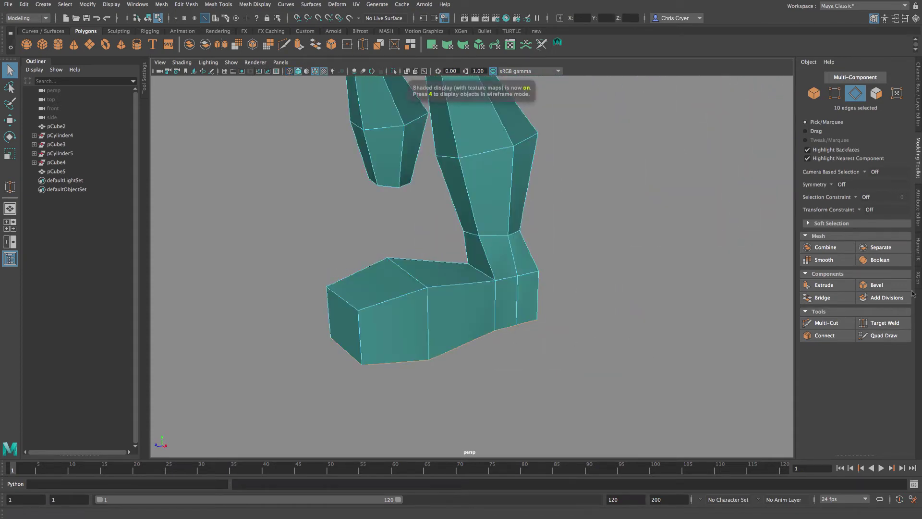
Bevel the sole's perimeter edges with a fraction of 0.3 and 2 segments, then preview the foot smoothed.
left_click(877, 286)
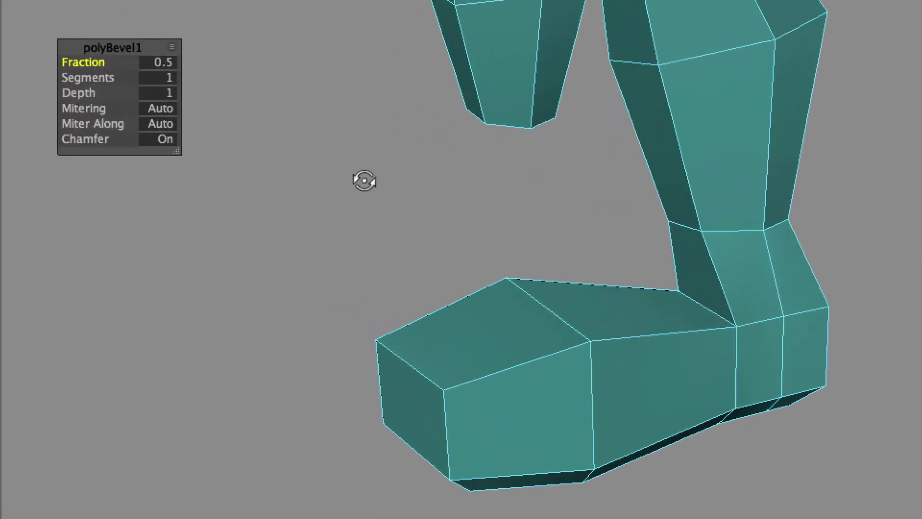
left_click_drag(364, 180, 331, 151, "alt")
left_click_drag(82, 62, 95, 77)
key("3")
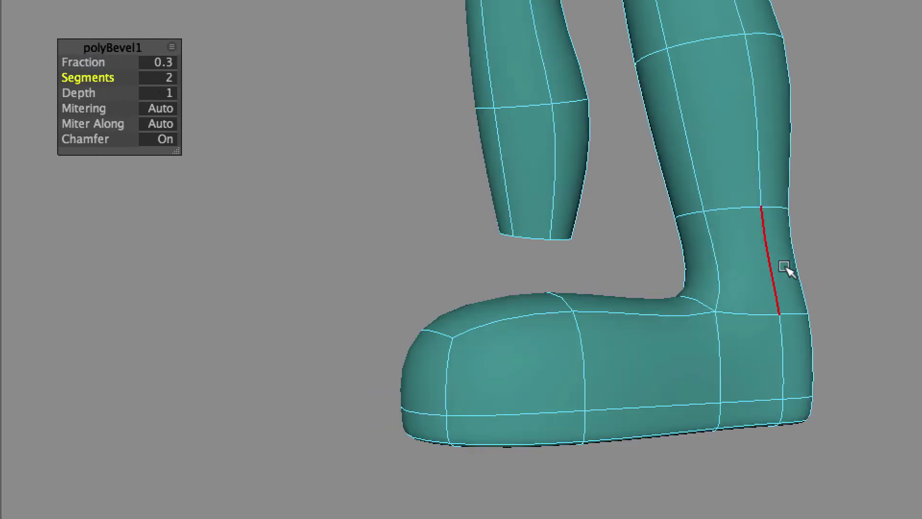
right_click_drag(755, 262, 909, 205)
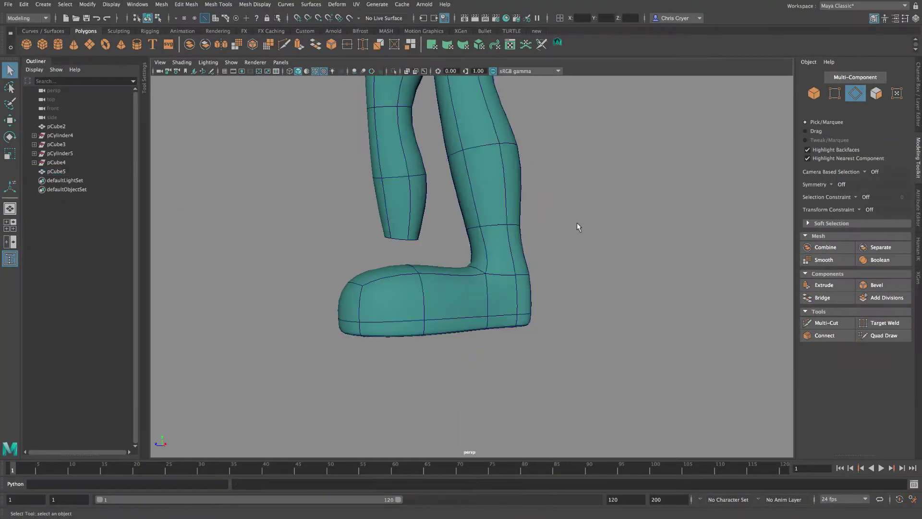
Select the edge loop around the ankle in the front view and scale it narrower.
left_click_drag(577, 222, 638, 266, "alt")
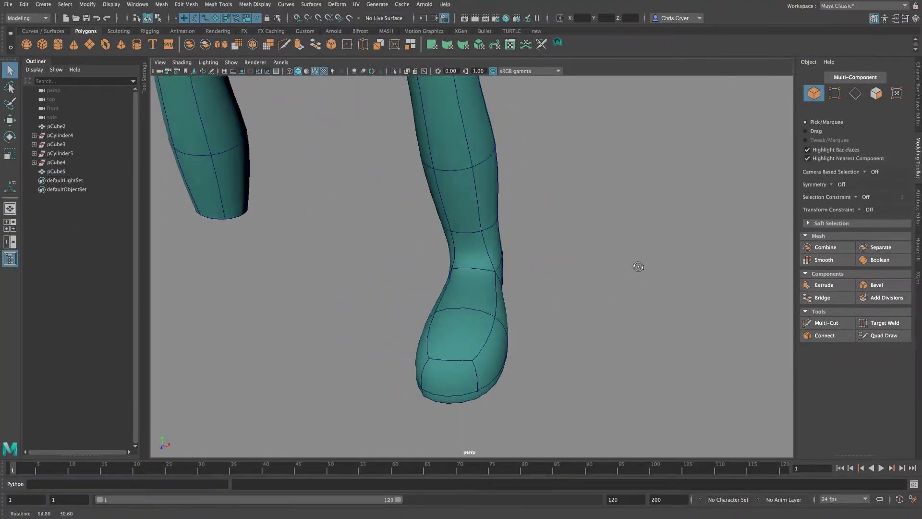
right_click_drag(638, 265, 391, 222, "alt")
left_click_drag(391, 223, 392, 263, "alt")
key("space")
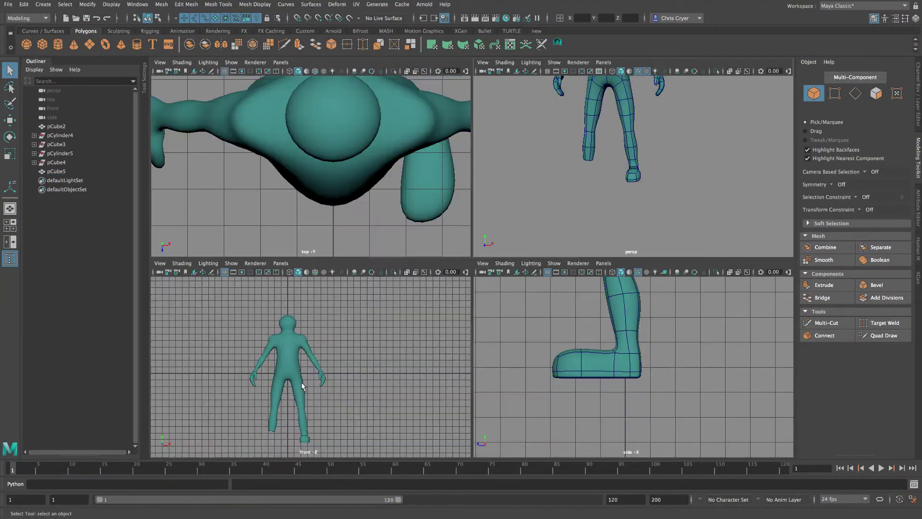
key("space")
scroll(379, 407, "up", 8)
left_click(450, 285)
right_click_drag(459, 240, 461, 210)
double_click(388, 233)
key("r")
left_click_drag(441, 244, 411, 243)
Return to the perspective view and switch the body mesh back to object selection.
scroll(578, 269, "down", 5)
key("space")
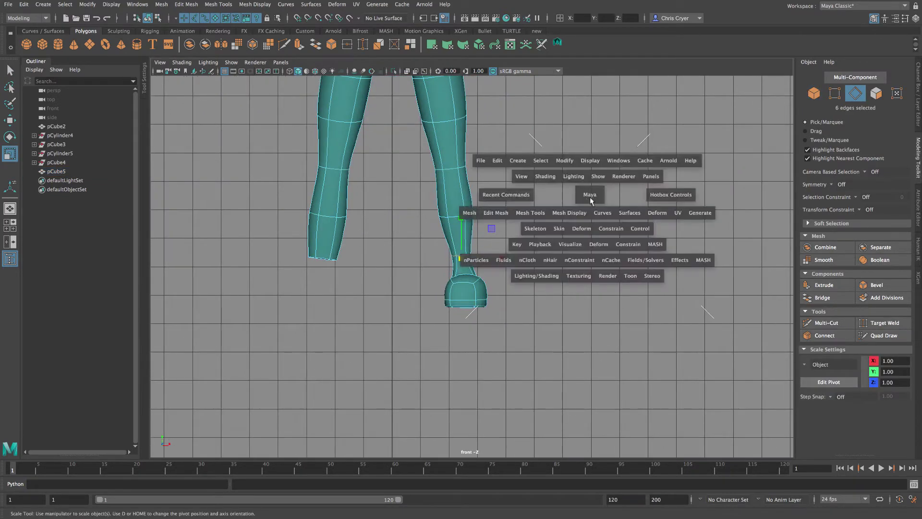
left_click_drag(590, 196, 519, 202)
right_click(478, 182)
right_click_drag(478, 183, 528, 169)
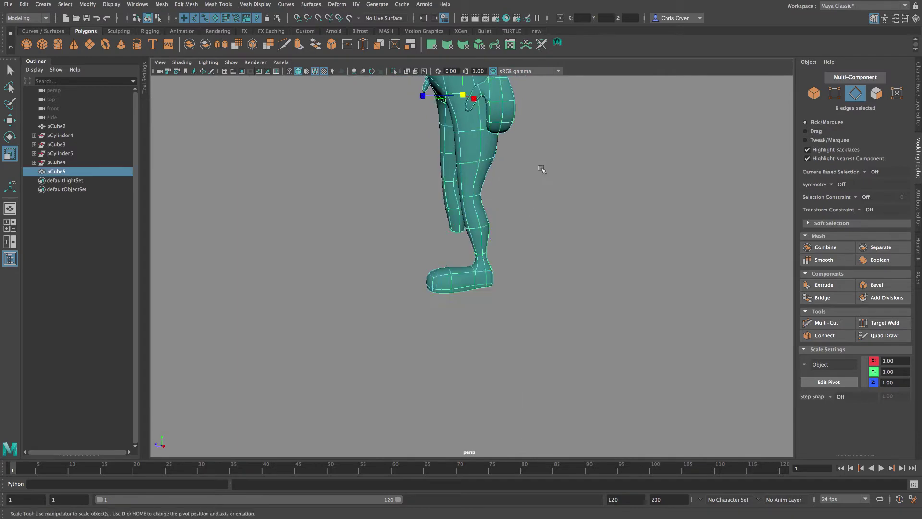
In the front view, delete the faces of the body half that has no foot.
left_click(543, 170)
left_click_drag(459, 201, 558, 208, "alt")
key("space")
key("space")
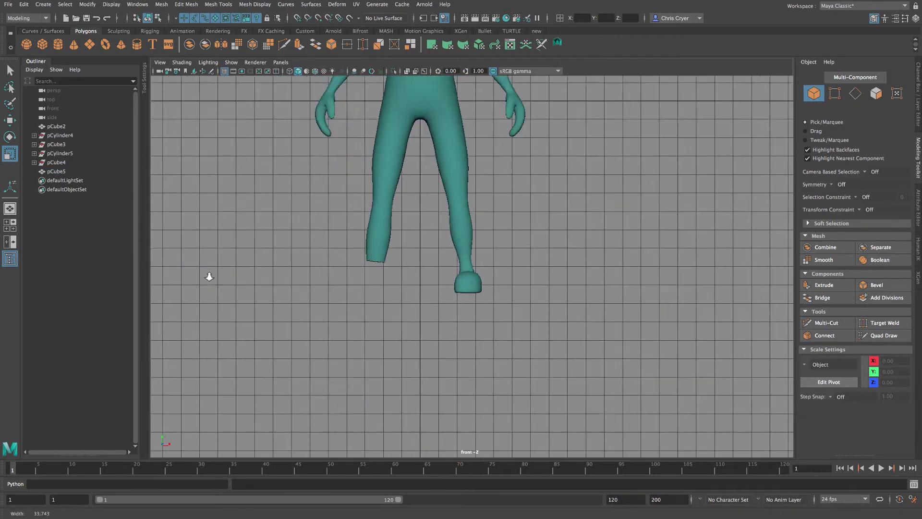
left_click_drag(208, 273, 490, 363, "alt")
scroll(490, 362, "down", 3)
scroll(427, 439, "down", 2)
left_click(448, 269)
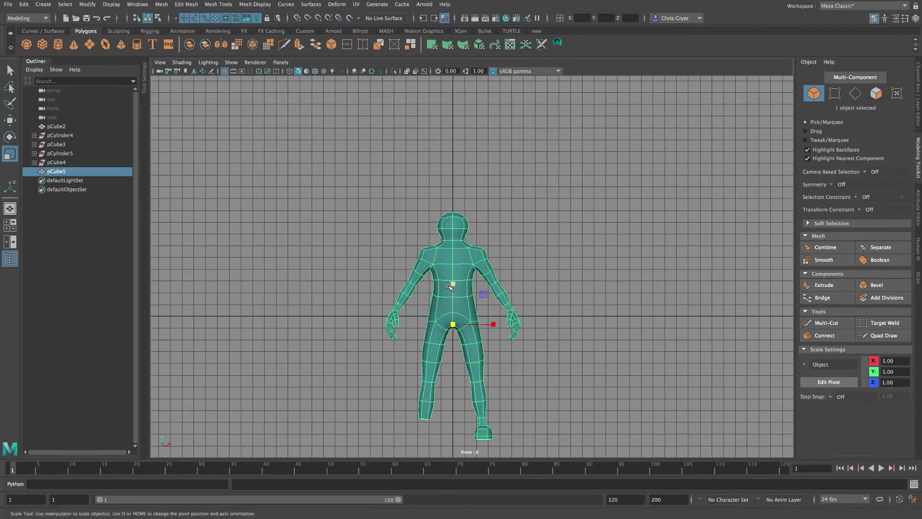
right_click_drag(449, 262, 448, 289)
scroll(528, 356, "down", 1)
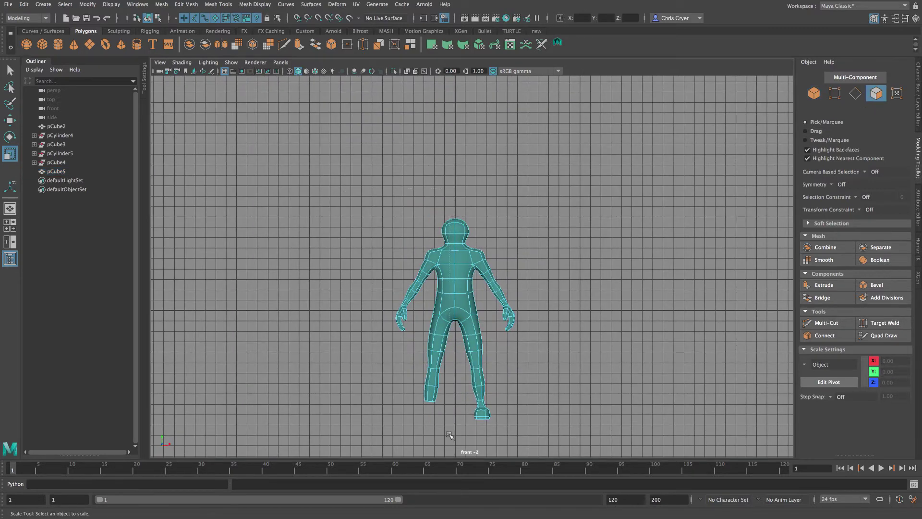
left_click_drag(449, 435, 449, 435)
key("Delete")
Mirror the remaining half body across the world X axis in the negative direction with a merge threshold of 0.1.
left_click(10, 72)
right_click_drag(457, 258, 490, 243)
left_click(161, 3)
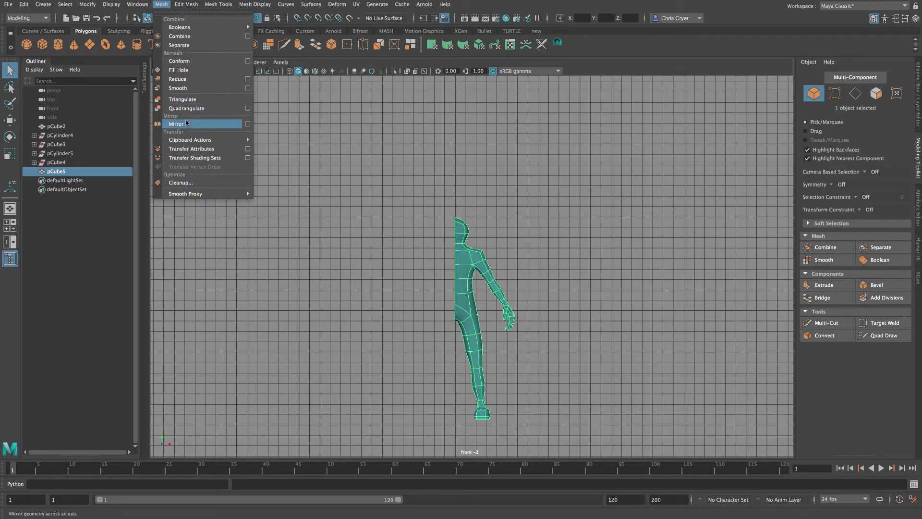
left_click(188, 123)
left_click(244, 201)
type(".1")
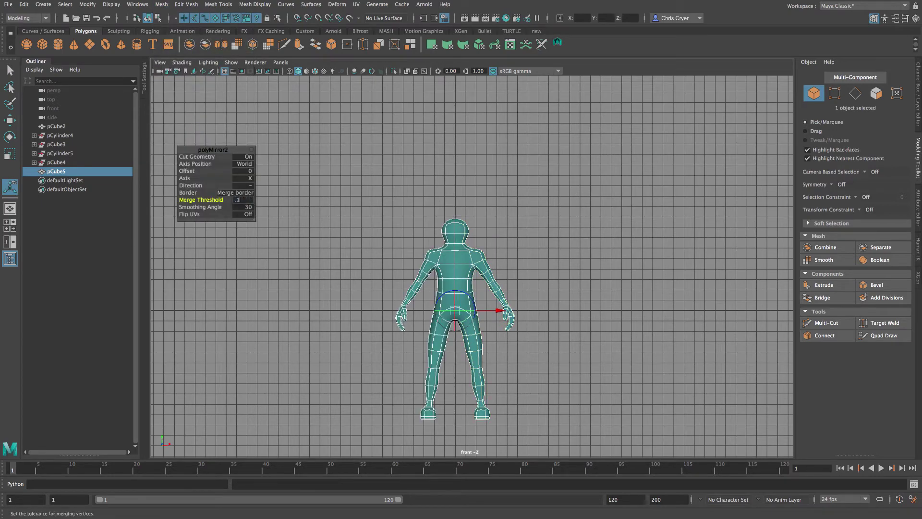
key("Return")
right_click_drag(432, 209, 402, 208, "alt")
left_click(403, 208)
Move the whole body straight up until the feet stand on the grid's horizontal axis, and preview it smoothed.
left_click(56, 171)
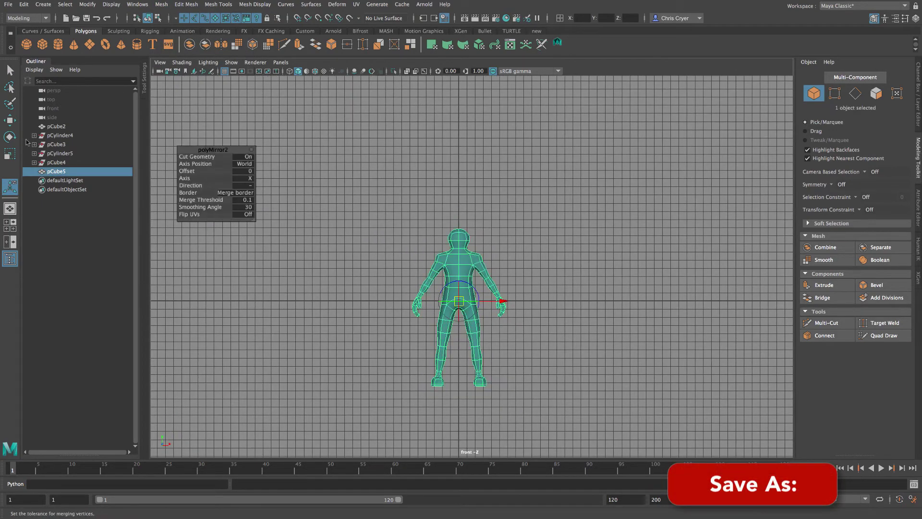
key("w")
left_click_drag(459, 266, 459, 179)
key("q")
key("3")
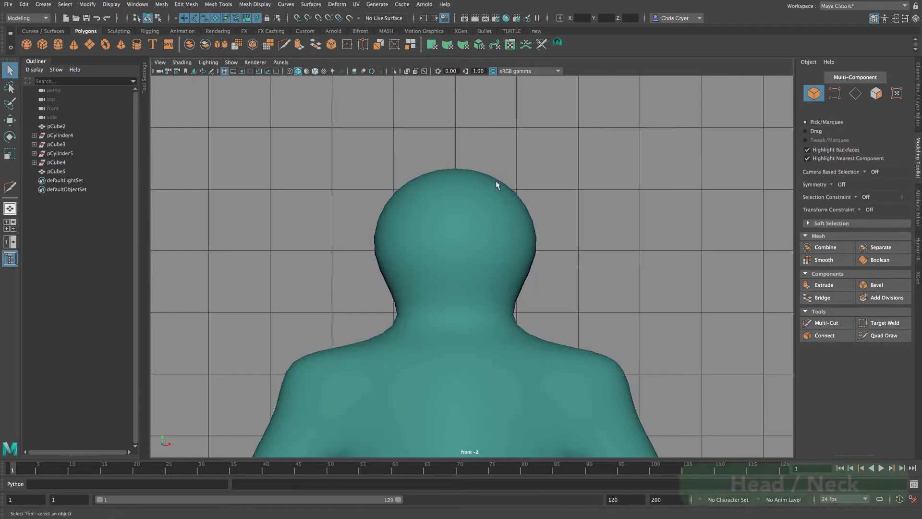
Insert two horizontal edge loops around the neck below the head with Multi-Cut, working on the unsmoothed mesh.
scroll(496, 181, "up", 8)
left_click(831, 327)
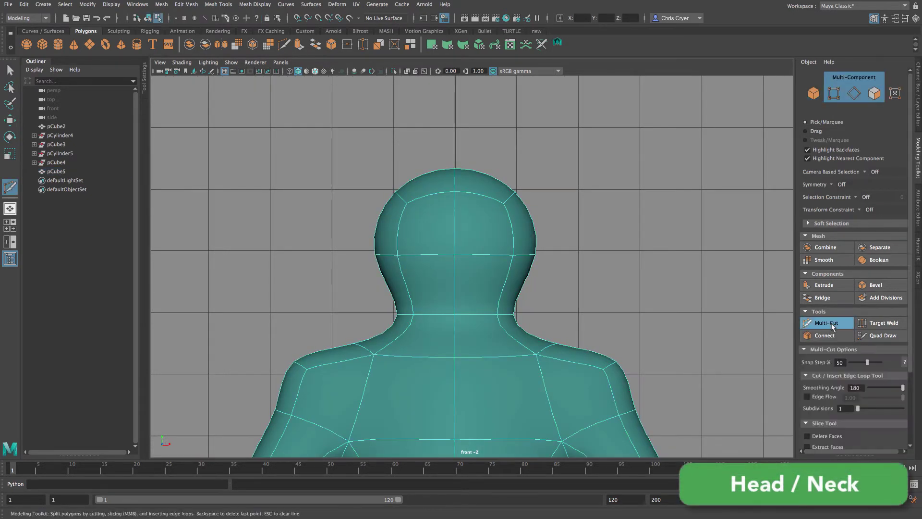
key("1")
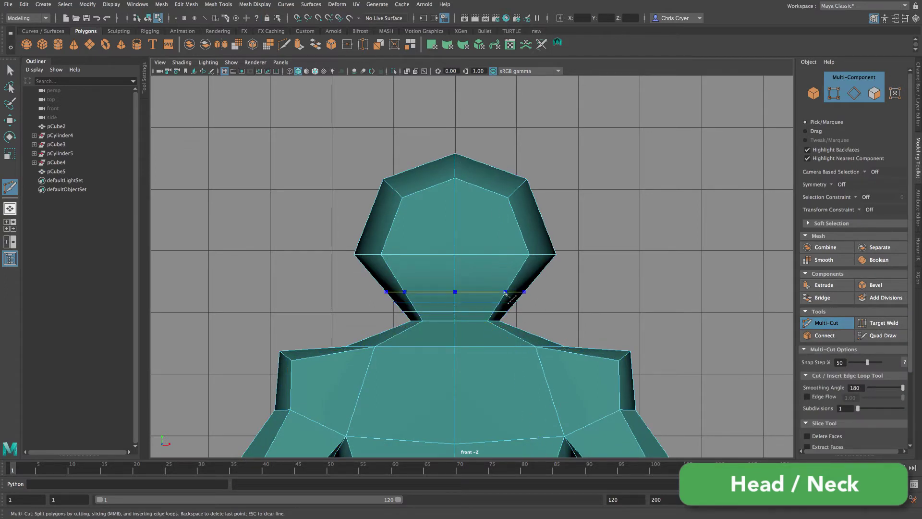
key("w")
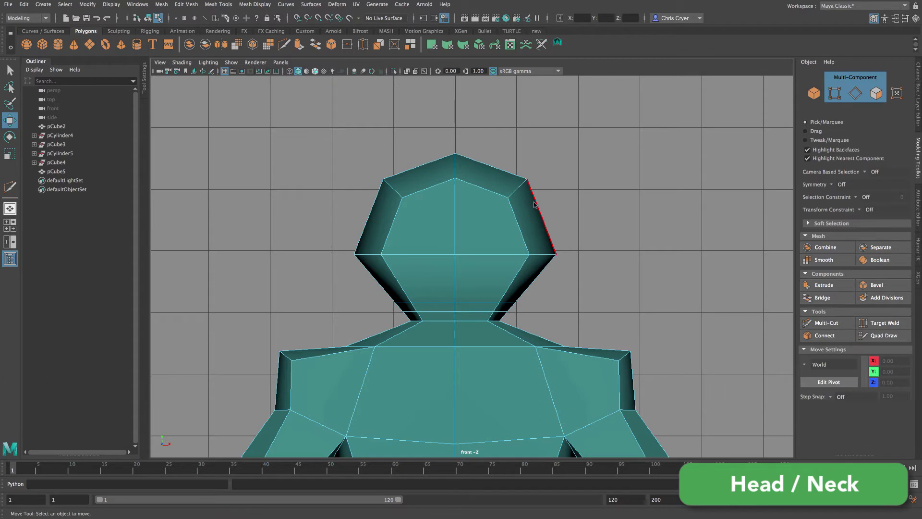
Raise the head vertices in the front view and average them with 5 iterations.
right_click_drag(534, 203, 491, 201)
left_click_drag(310, 124, 632, 307)
left_click_drag(455, 185, 456, 138)
left_click(181, 4)
left_click(224, 145)
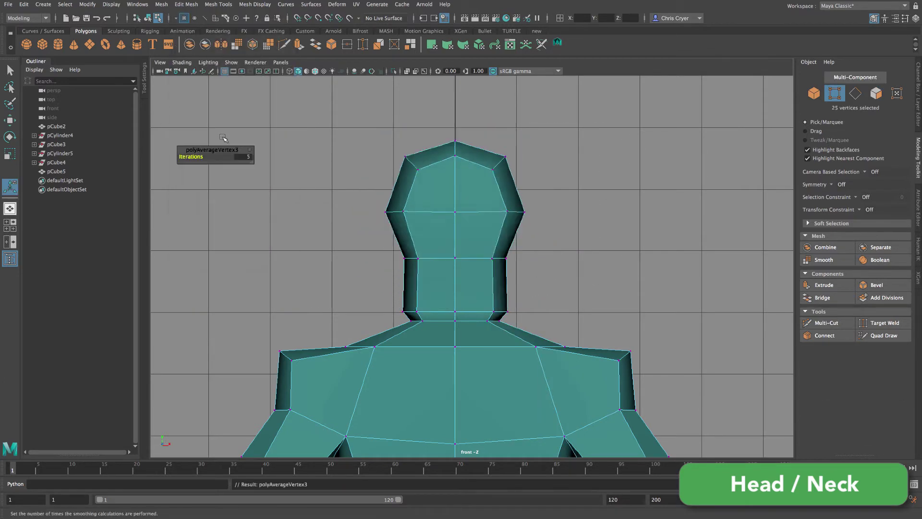
Scale the lowest neck edge loop narrower, widen the loop above it, and return the smoothed body to object selection.
right_click_drag(443, 313, 443, 277)
double_click(442, 312)
key("r")
left_click_drag(455, 312, 441, 307)
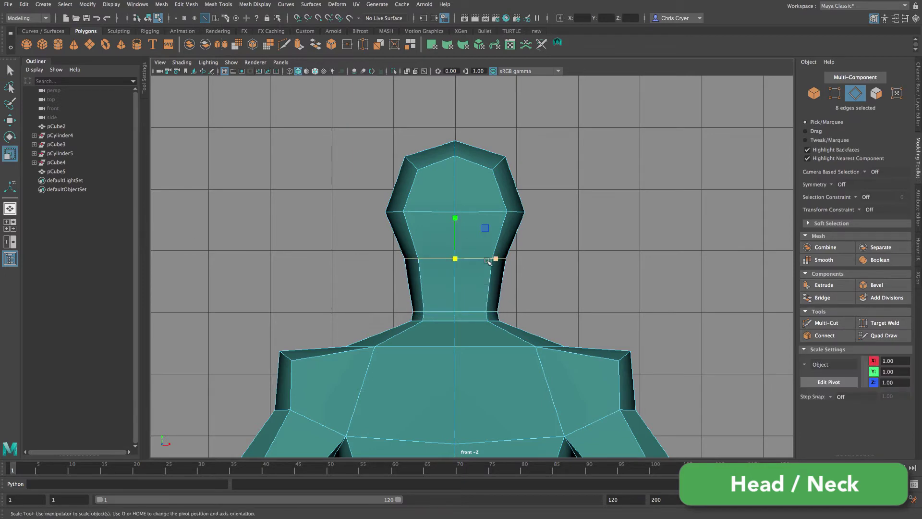
left_click_drag(495, 259, 508, 260)
key("3")
right_click_drag(485, 227, 531, 214)
left_click(668, 348)
In the side view, insert another edge loop around the unsmoothed neck, just above the lowest neck loop, with Multi-Cut.
key("space")
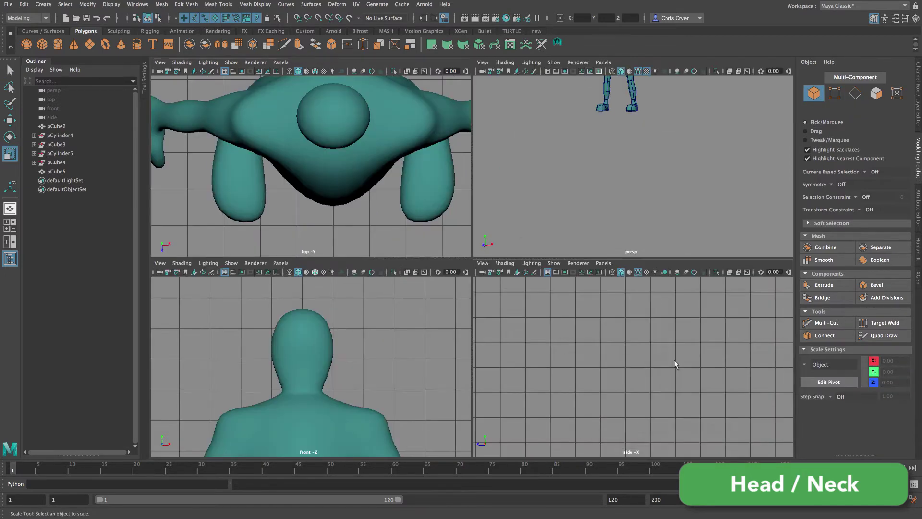
key("space")
key("a")
left_click_drag(481, 117, 537, 167, "ctrl+alt")
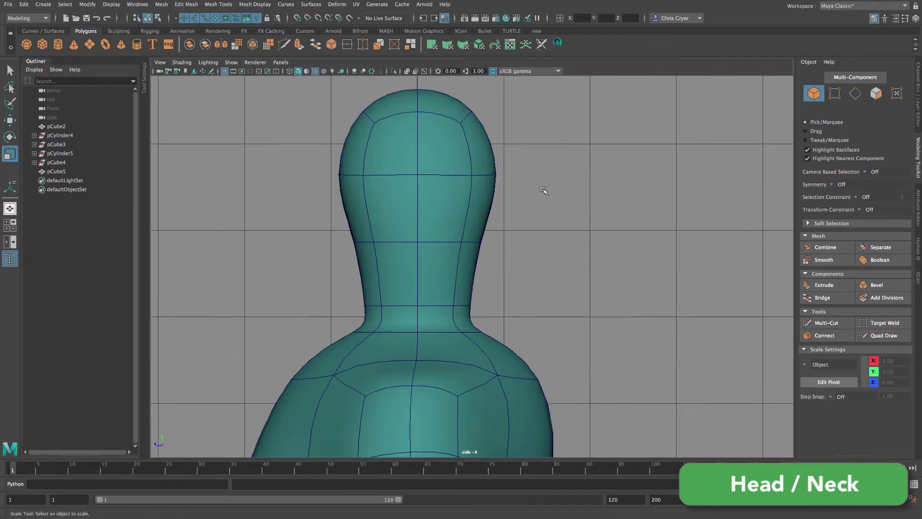
left_click(436, 217)
middle_click_drag(489, 221, 544, 209, "alt")
key("1")
left_click(825, 323)
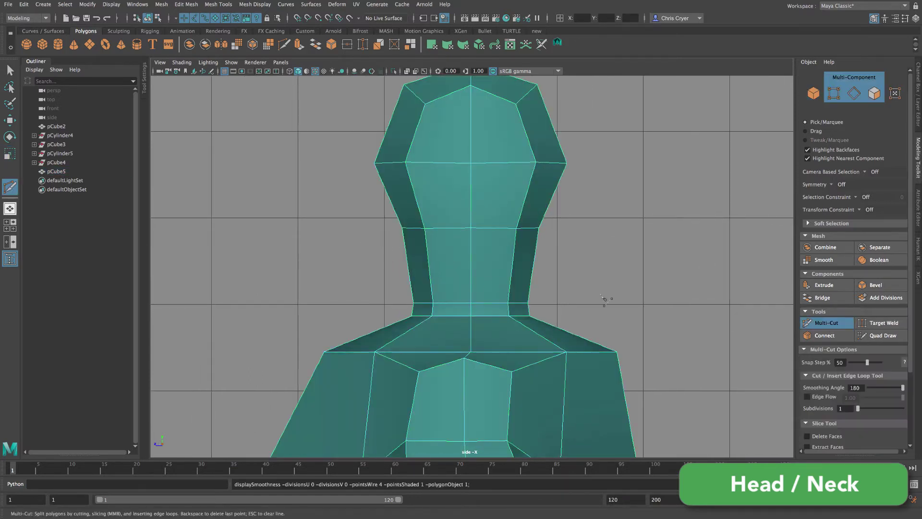
Scale the jaw edge loop wider and rotate it so it slopes down towards the face.
left_click(10, 153)
right_click_drag(494, 232, 494, 207)
double_click(487, 228)
left_click_drag(437, 228, 425, 225)
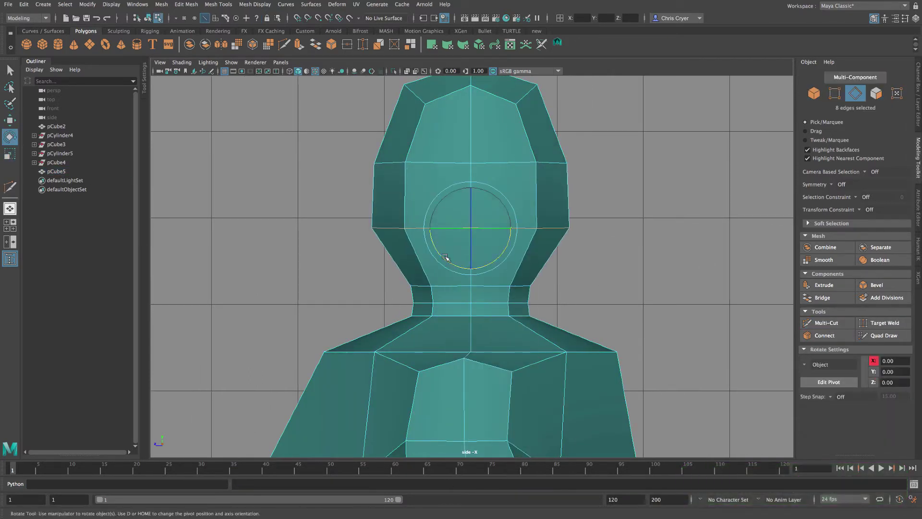
left_click_drag(446, 257, 456, 267)
Move the forehead vertices forward and the back-of-head vertices backward, and adjust the vertex at the skull's base.
middle_click_drag(455, 127, 455, 150, "alt")
right_click_drag(458, 153, 418, 153)
left_click_drag(387, 91, 447, 150)
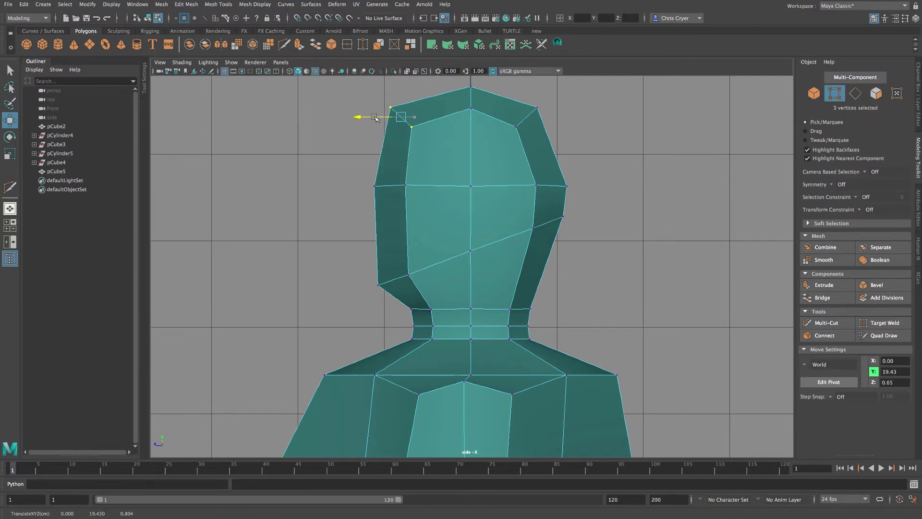
left_click_drag(505, 144, 524, 145)
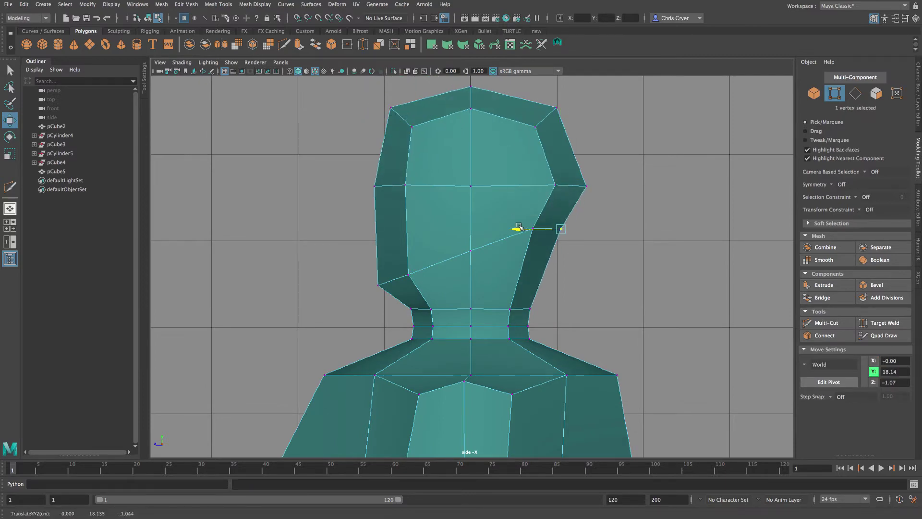
left_click_drag(518, 225, 521, 226)
Select all head vertices down to the chin on the smoothed mesh and scale them up evenly.
key("3")
right_click(510, 183)
scroll(572, 200, "down", 6)
scroll(572, 200, "up", 3)
left_click_drag(344, 118, 595, 294)
key("r")
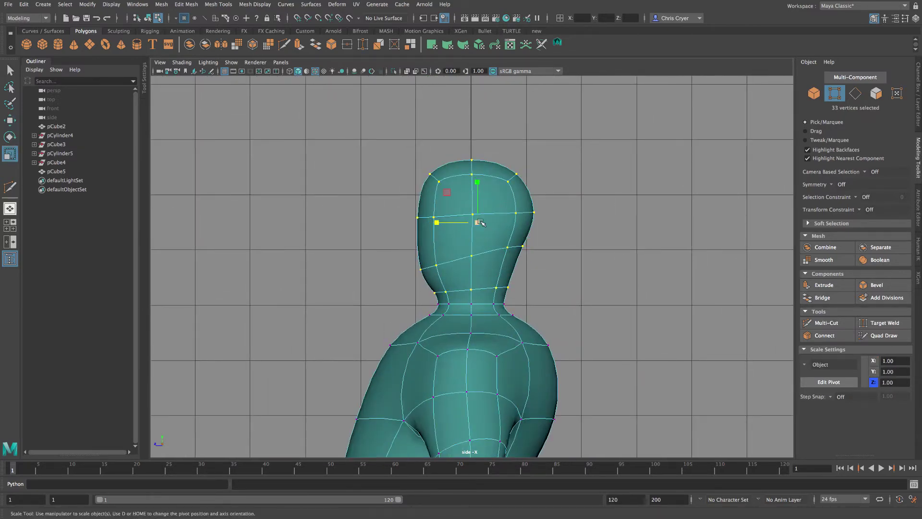
left_click_drag(481, 222, 491, 222)
Raise the selected head vertices, tilt them forward and shift them slightly towards the front.
key("w")
left_click_drag(477, 183, 470, 167)
key("e")
key("w")
left_click_drag(436, 213, 426, 213)
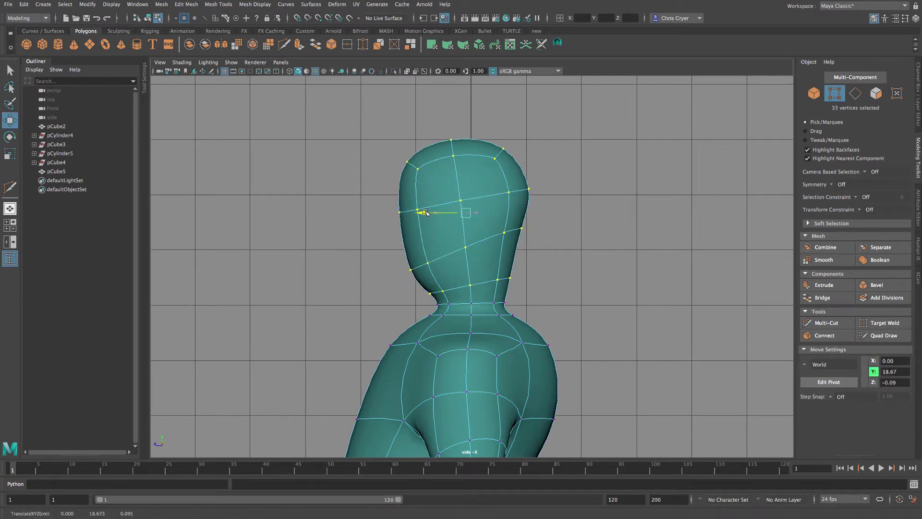
Move the three vertices at the back of the lower neck loop slightly backward, comparing smoothed and unsmoothed shapes.
scroll(630, 304, "up", 3)
left_click_drag(489, 267, 490, 292)
key("1")
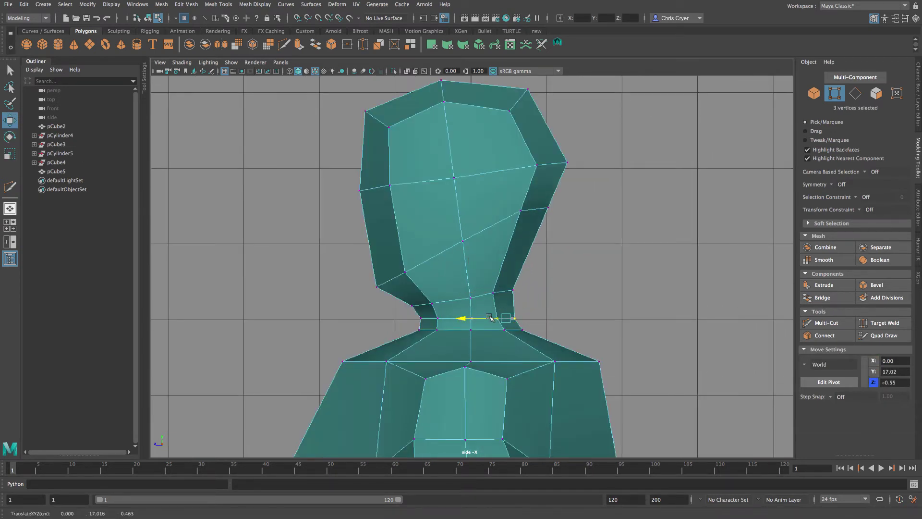
key("3")
key("1")
Move the vertex at the base of the skull slightly backward and tilt the edge loop under the chin.
right_click_drag(459, 252, 510, 207)
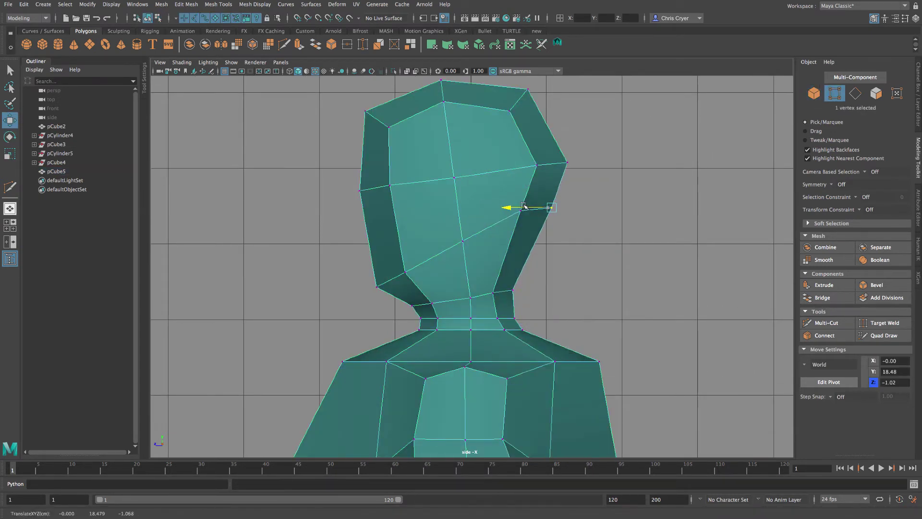
key("3")
key("1")
left_click(480, 298)
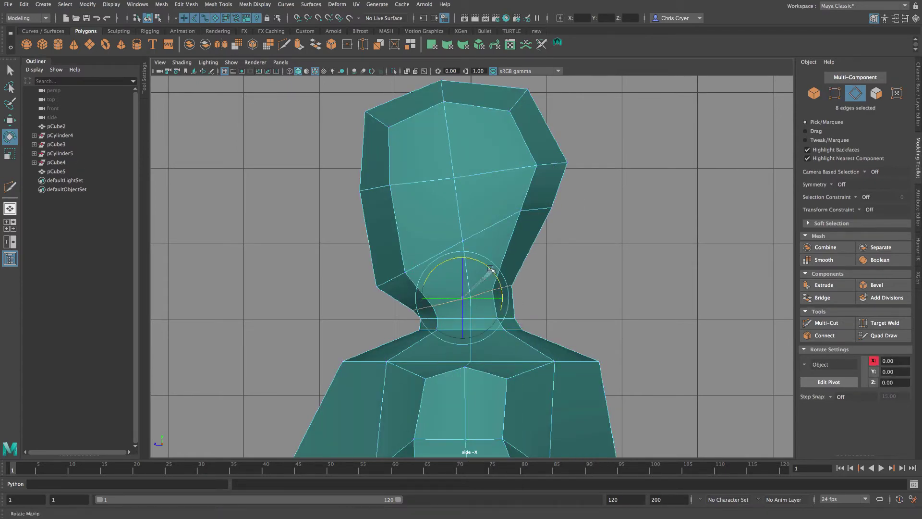
Move the chin vertex slightly forward and down, and inspect the whole smoothed character in the perspective view.
right_click_drag(416, 261, 373, 264)
left_click(376, 286)
key("3")
right_click_drag(524, 269, 599, 248)
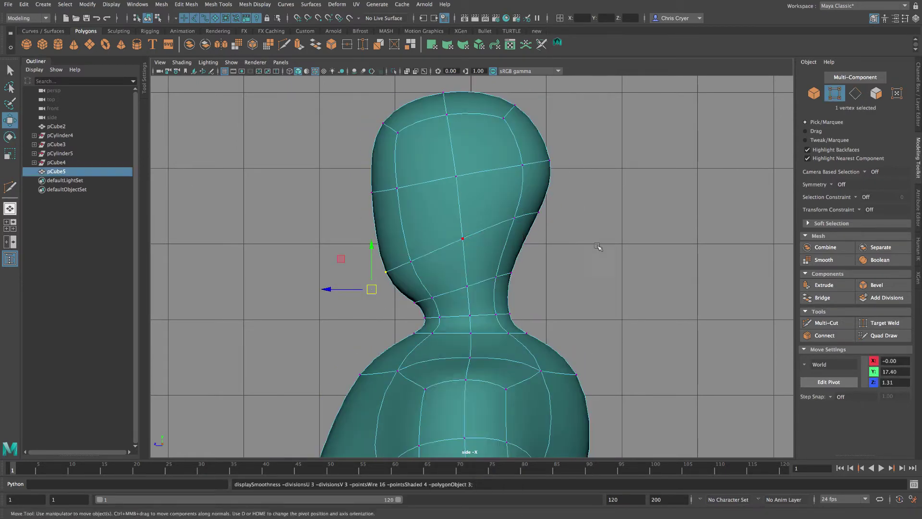
left_click(658, 248)
key("space")
key("space")
key("f")
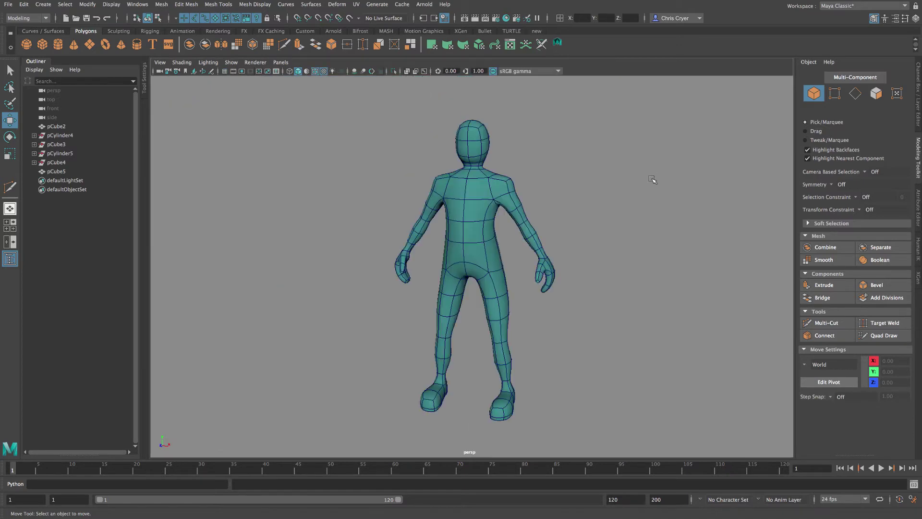
left_click_drag(611, 195, 607, 286, "alt")
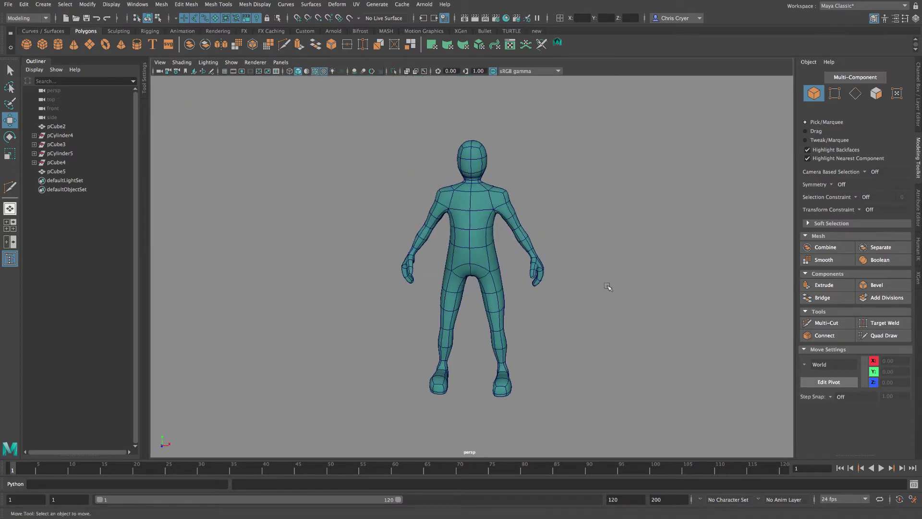
Select all the head vertices in the front view and raise them to lengthen the neck slightly.
key("space")
key("space")
left_click(446, 262)
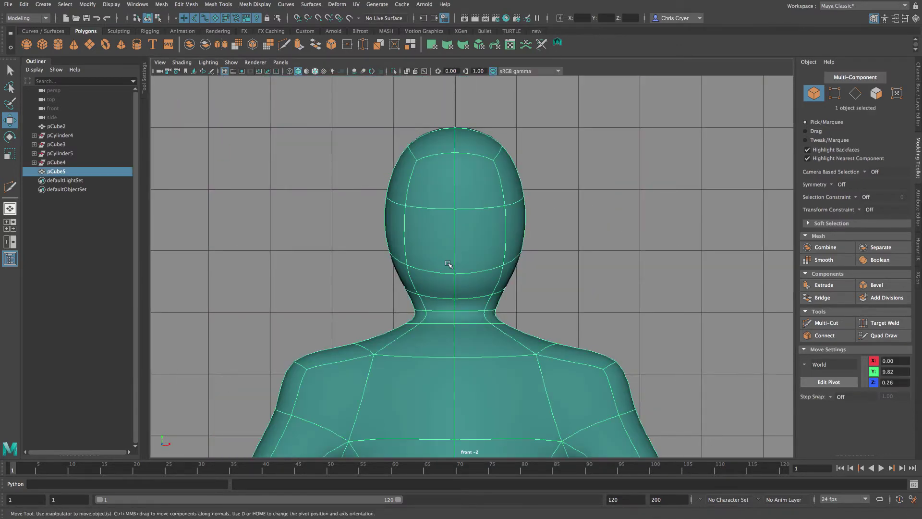
right_click_drag(501, 204, 474, 204)
left_click_drag(333, 109, 569, 296)
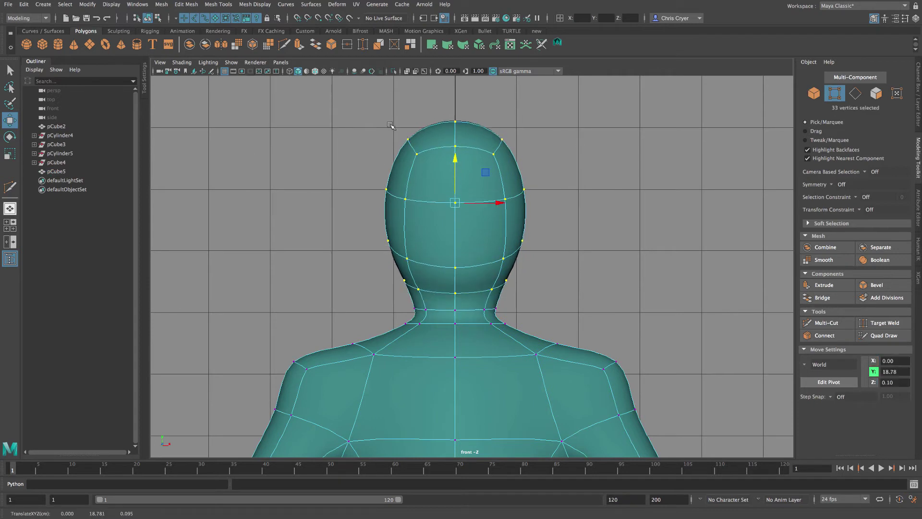
key("r")
Widen and raise the crown of the head, raise the vertex row below it, and check the smoothed result in perspective.
key("1")
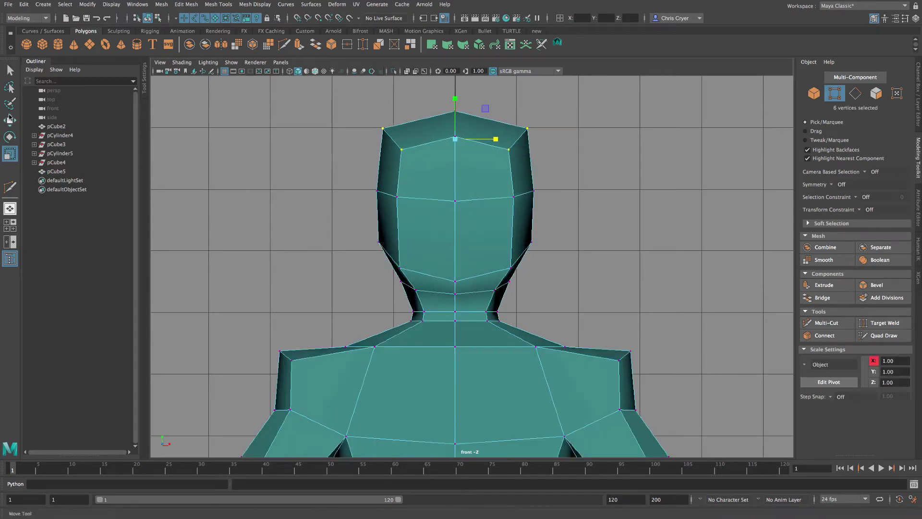
left_click_drag(461, 111, 461, 99)
left_click_drag(355, 168, 539, 231)
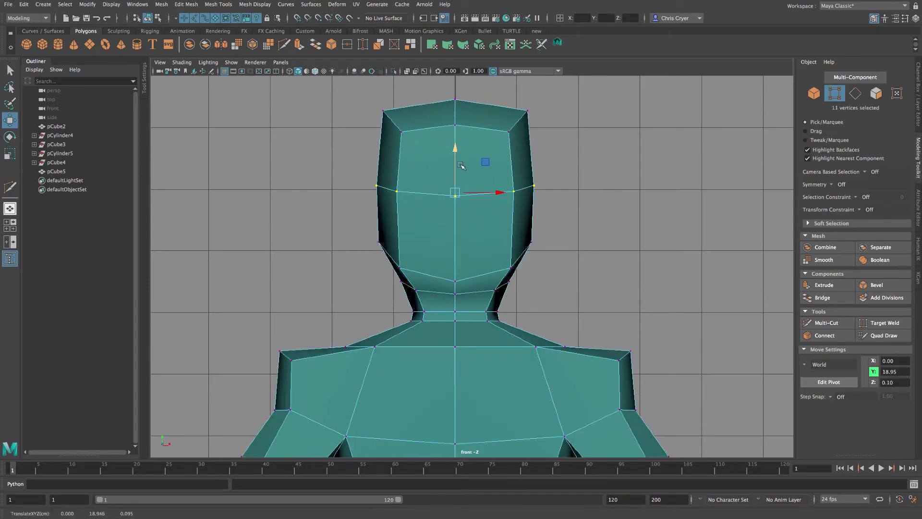
key("3")
left_click(590, 154)
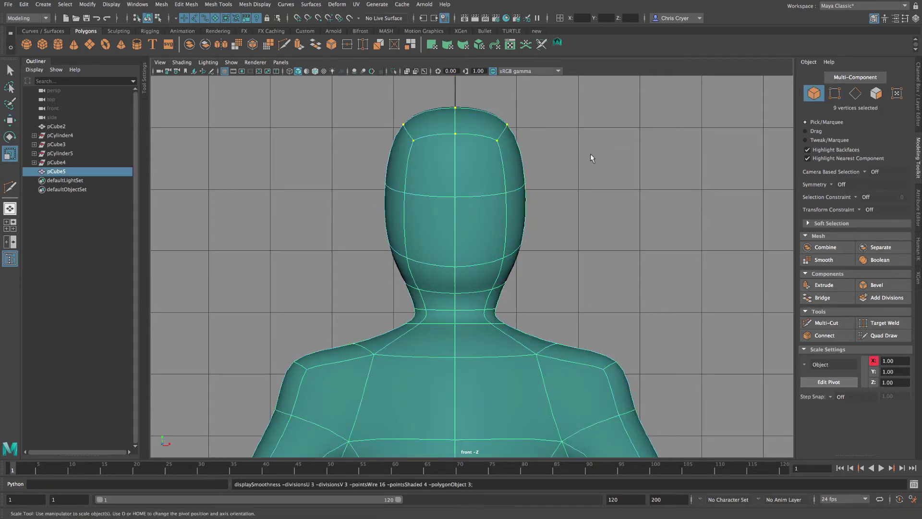
right_click_drag(480, 185, 518, 144)
double_click(494, 190)
key("space")
key("space")
mouse_move(608, 170)
left_mouse_down("alt")
mouse_move(494, 144)
mouse_move(397, 171)
mouse_move(216, 167)
mouse_move(610, 171)
left_mouse_up("alt")
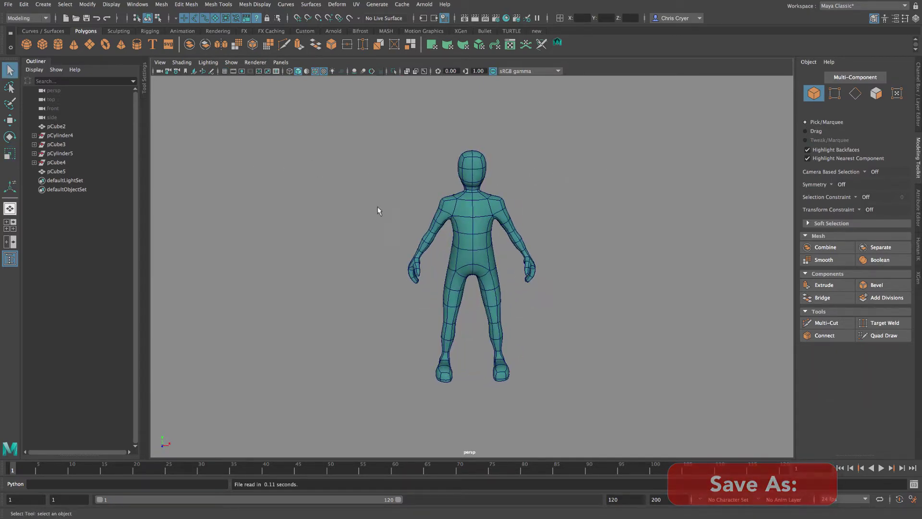
Turn on Object X symmetry, move the outer shoulder vertices inward and slightly down in the front view, and check the smoothed shape.
key("space")
key("space")
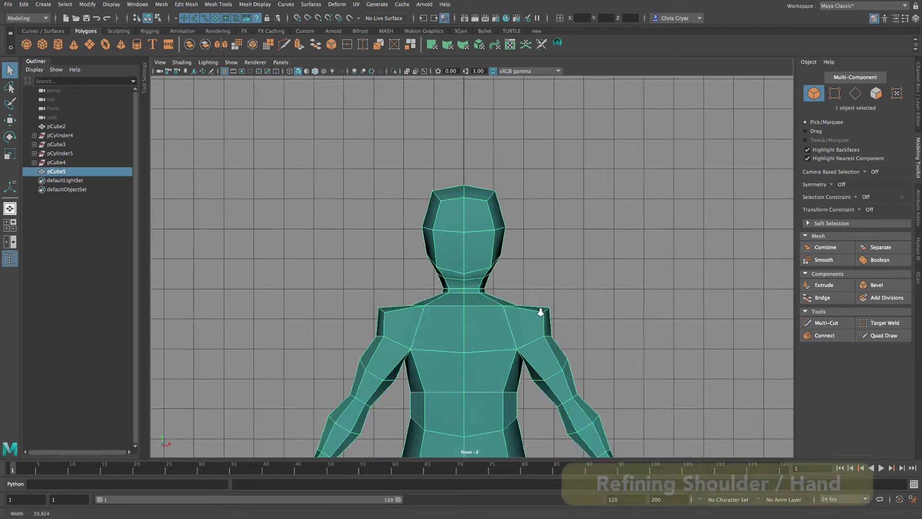
right_click_drag(541, 312, 537, 262, "alt")
right_click_drag(538, 261, 493, 261)
left_click_drag(529, 290, 553, 315)
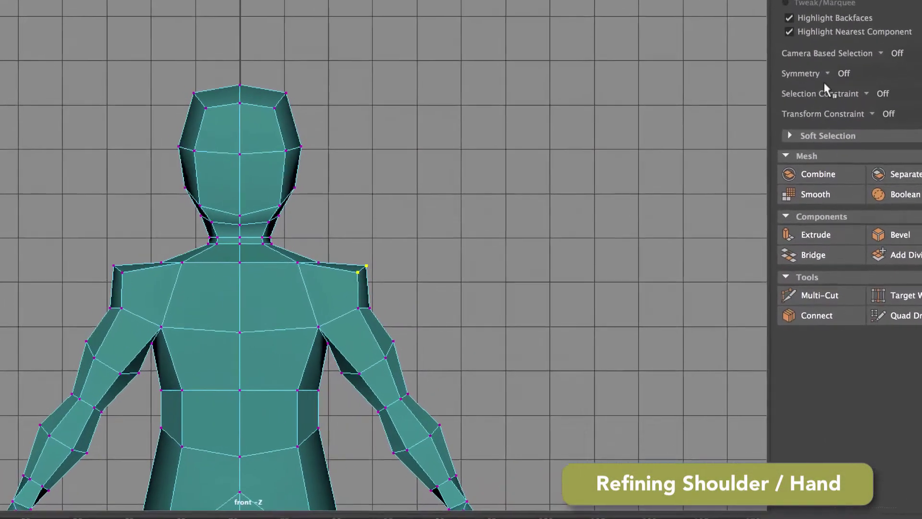
left_click(831, 184)
left_click(846, 92)
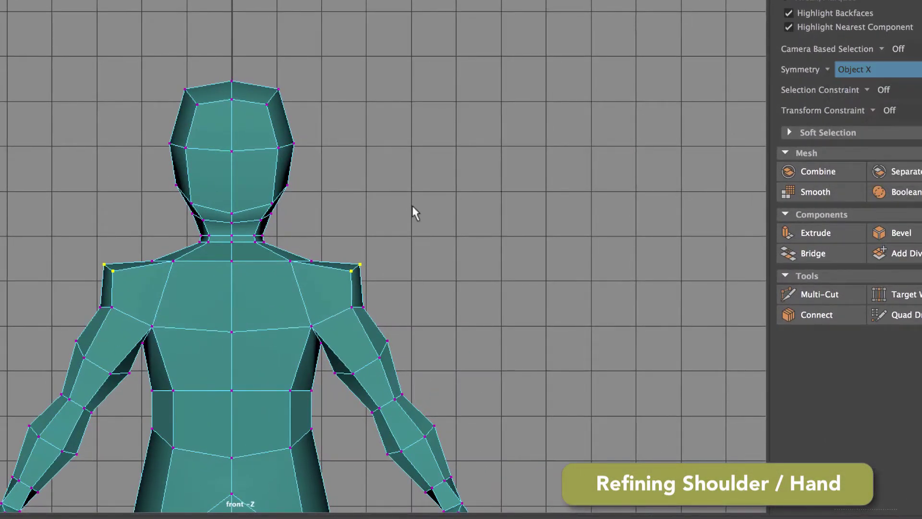
left_click(428, 268)
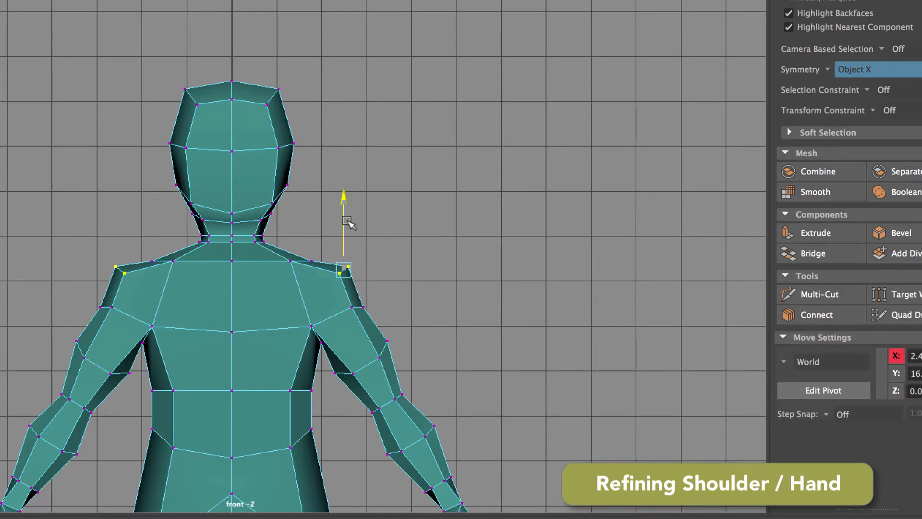
key("3")
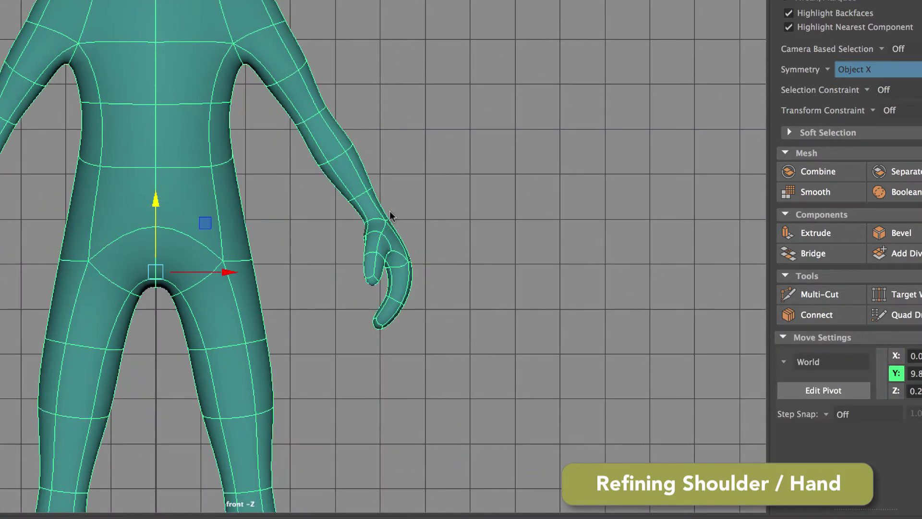
Select all the vertices of both hands and average them with a smoothing amount of 1.
right_click_drag(388, 197, 321, 213)
left_click_drag(486, 353, 487, 354)
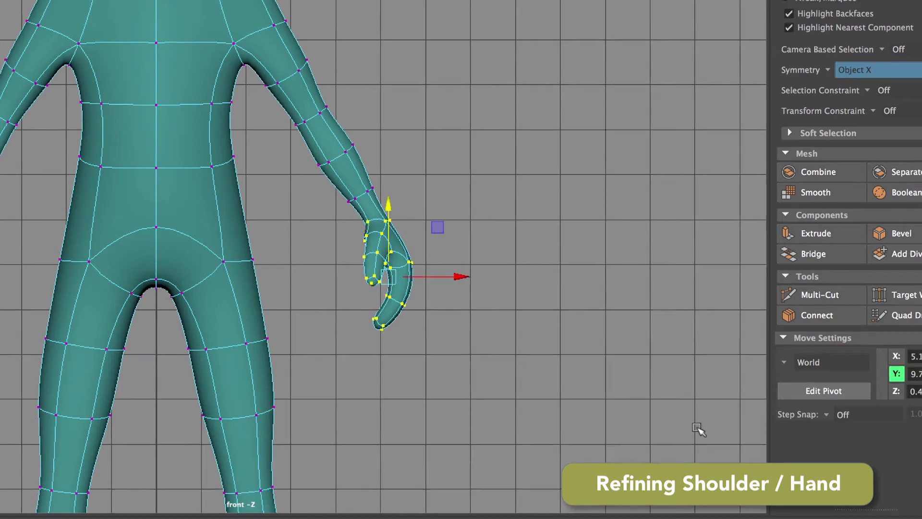
left_click(169, 6)
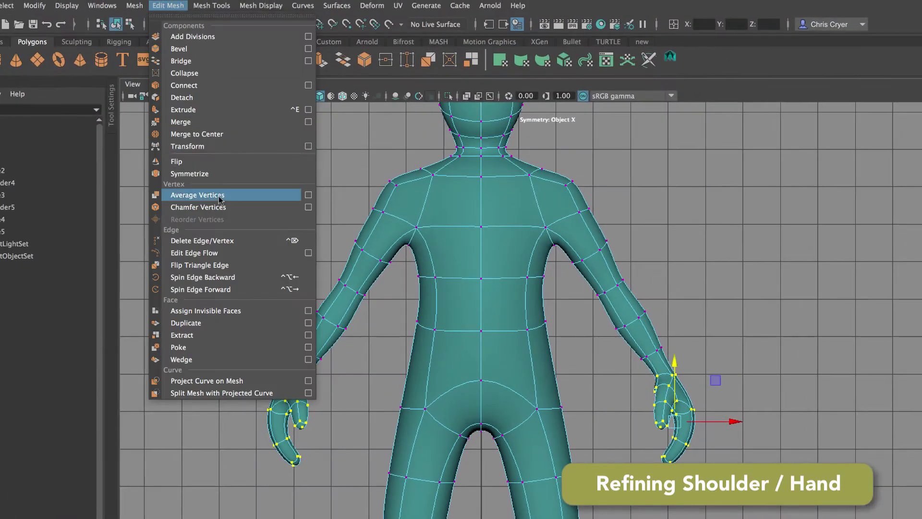
left_click(308, 195)
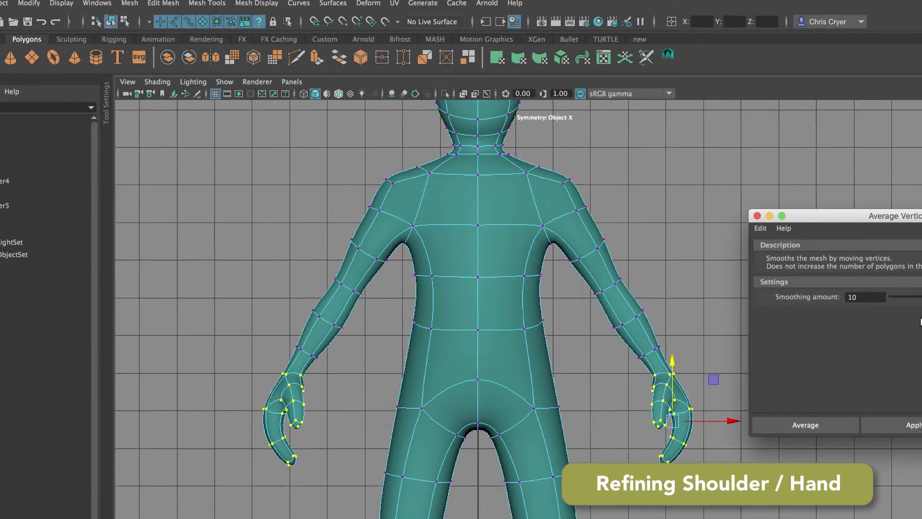
type("1")
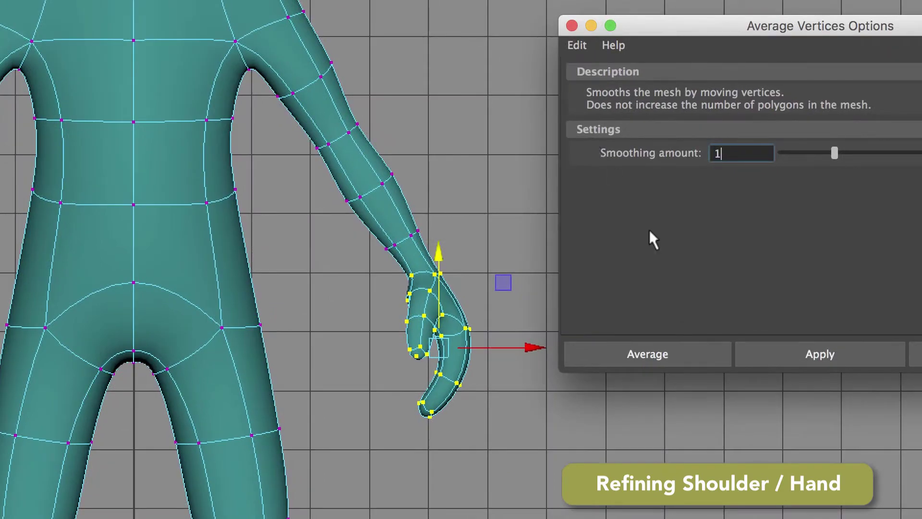
left_click(662, 354)
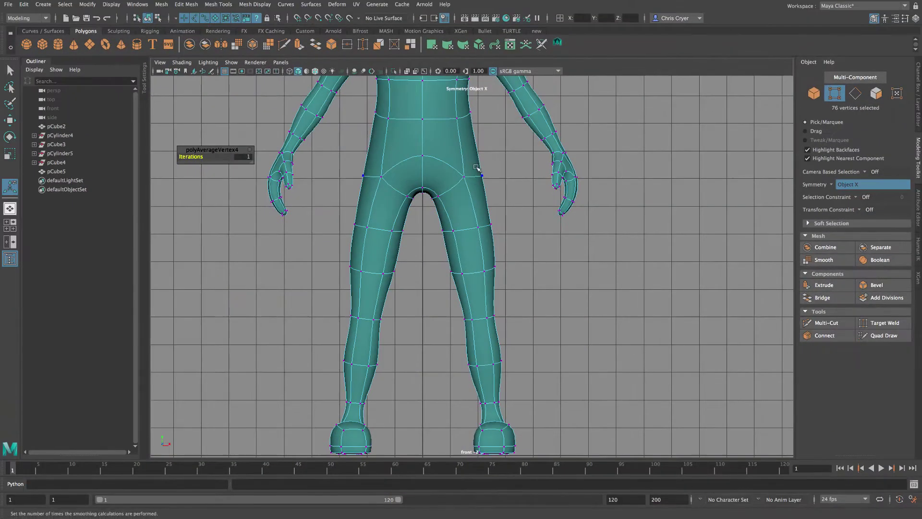
Lower the waist edge loop slightly in the side view and preview the smoothed body.
key("space")
key("space")
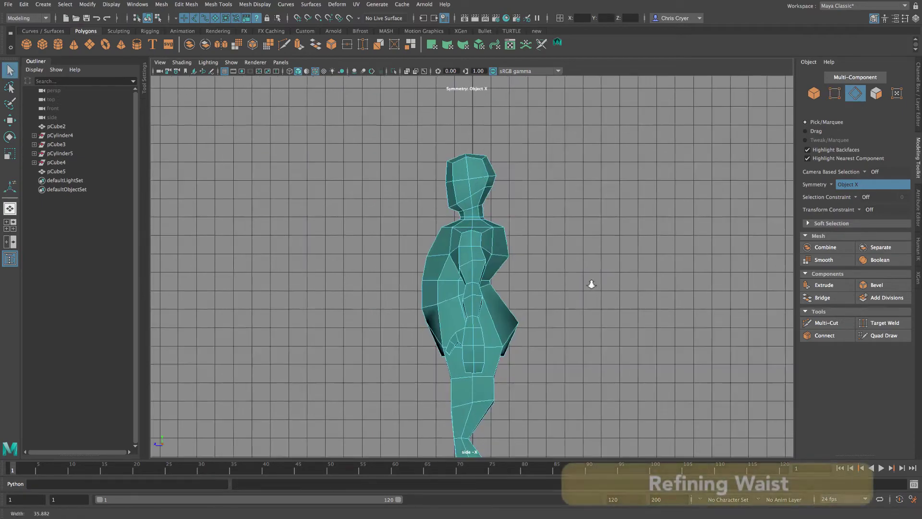
scroll(448, 321, "up", 5)
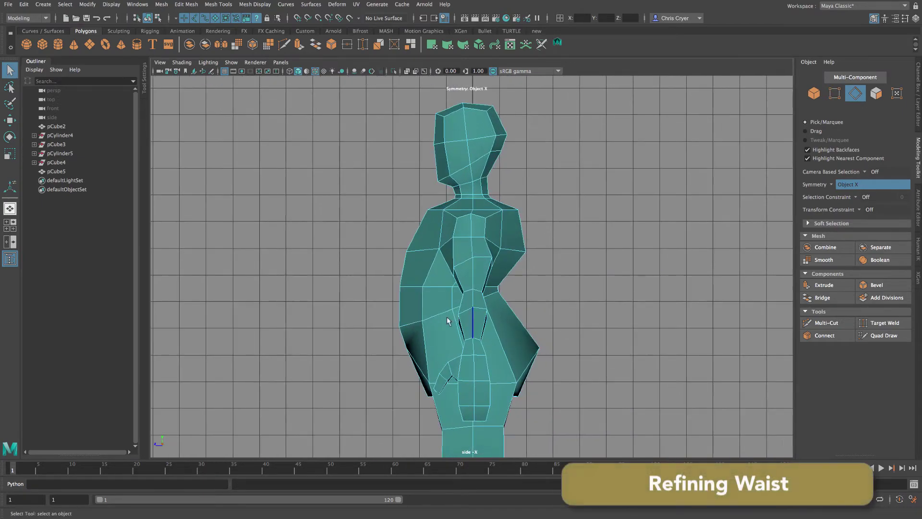
double_click(430, 317)
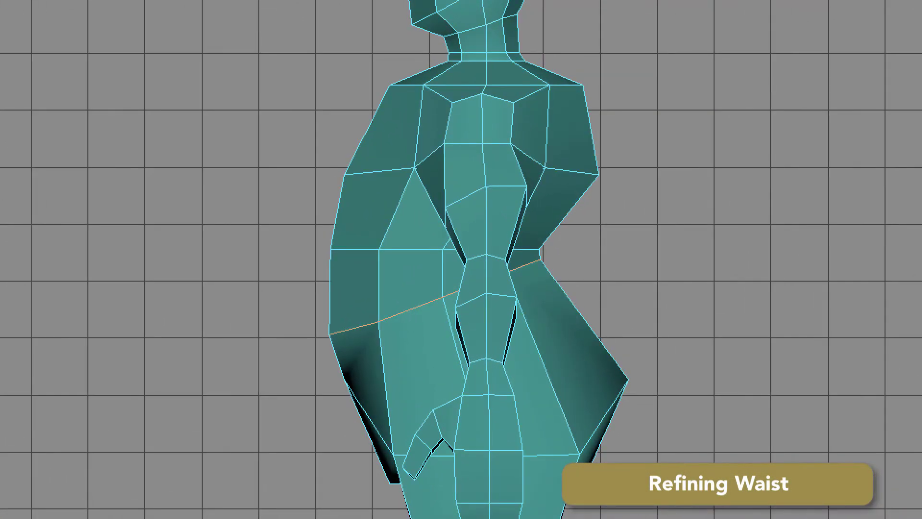
left_click_drag(434, 223, 440, 230)
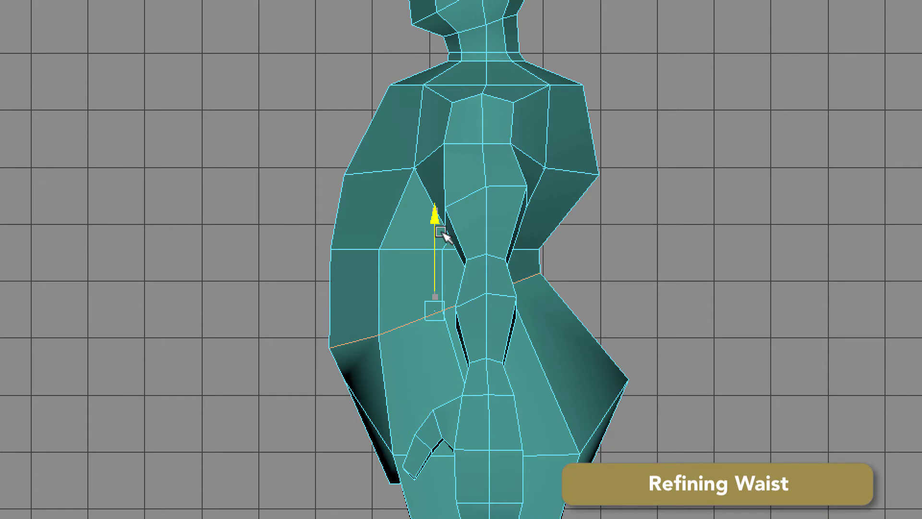
key("3")
Move the wrist edge loop slightly down and outward in the front view and scale it.
right_click_drag(482, 178, 597, 120)
left_click(838, 313)
key("space")
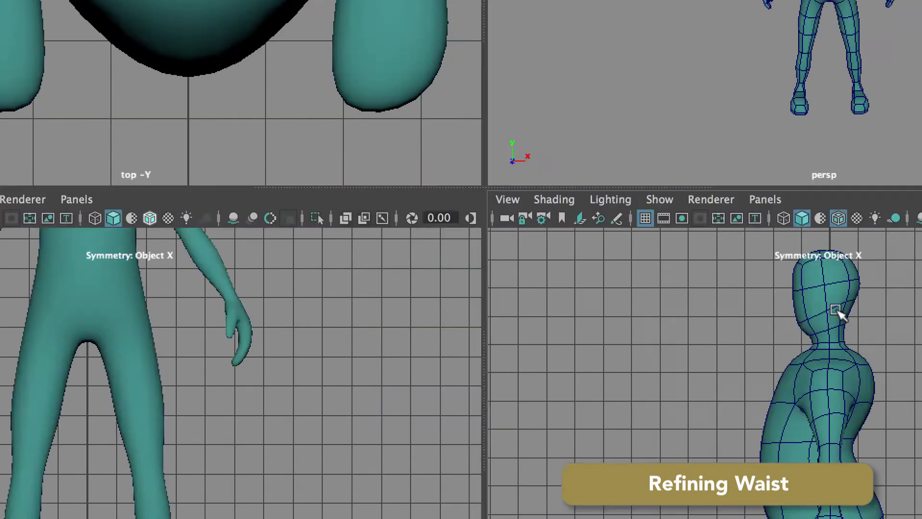
key("space")
left_click(473, 201)
middle_click_drag(499, 105, 454, 389, "alt")
right_click_drag(504, 257, 504, 228)
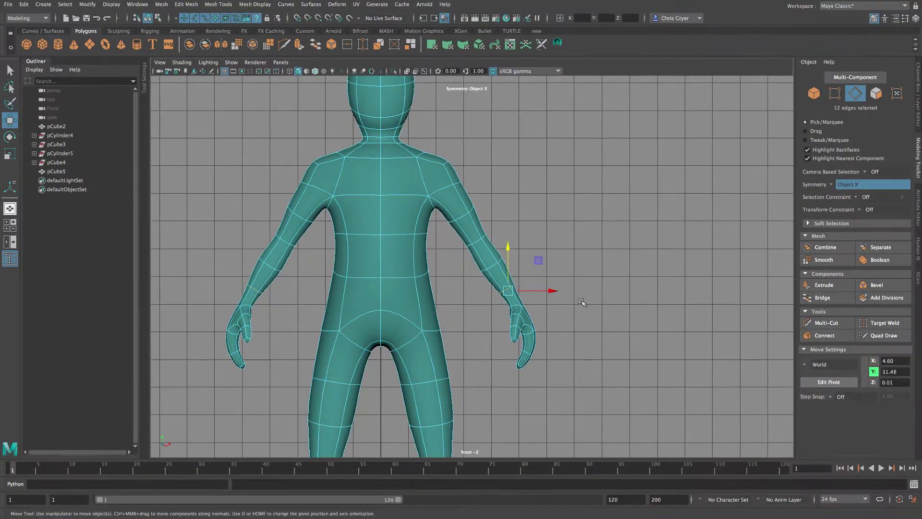
scroll(578, 288, "up", 5)
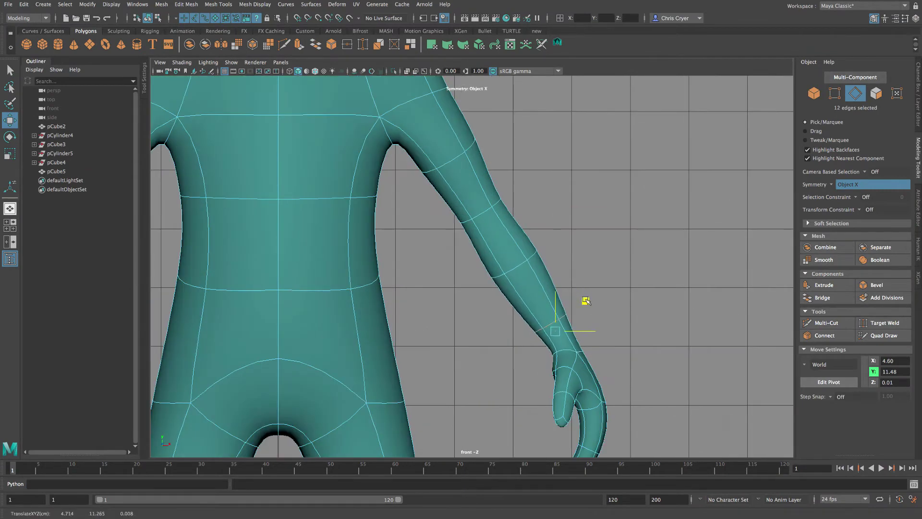
left_click(10, 154)
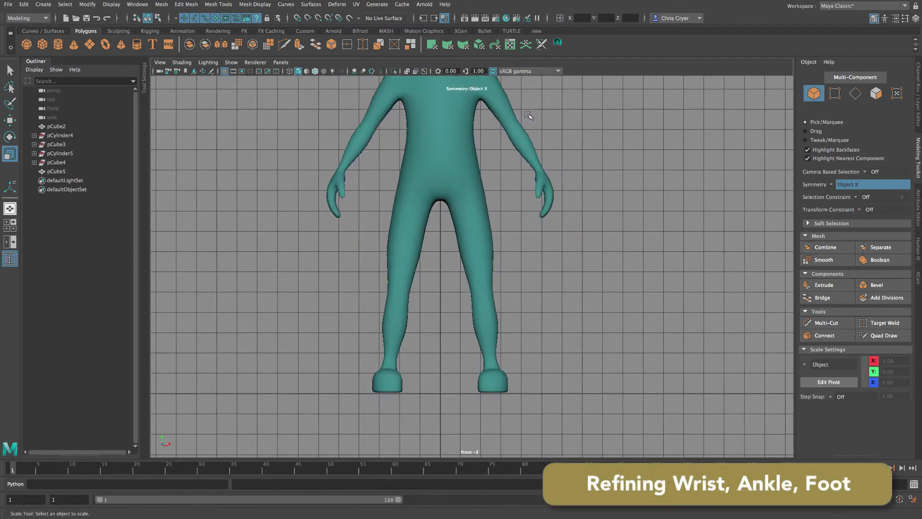
Select the edge loop around the ankle in the front view and reposition it.
left_click(489, 336)
middle_click_drag(491, 347, 468, 266, "alt")
right_click_drag(467, 263, 468, 235)
scroll(460, 288, "up", 6)
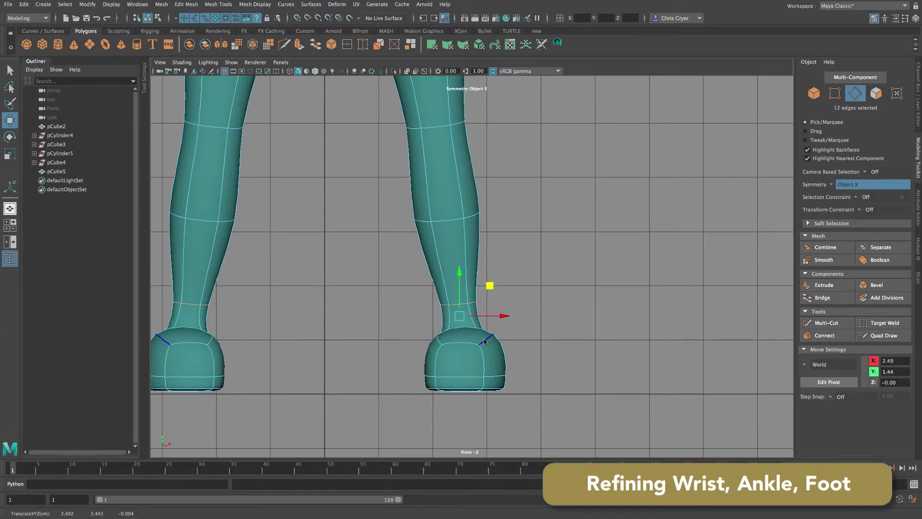
Average the vertices of both feet with a smoothing amount of 1 and inspect the whole character in the perspective view.
right_click_drag(485, 341, 372, 320)
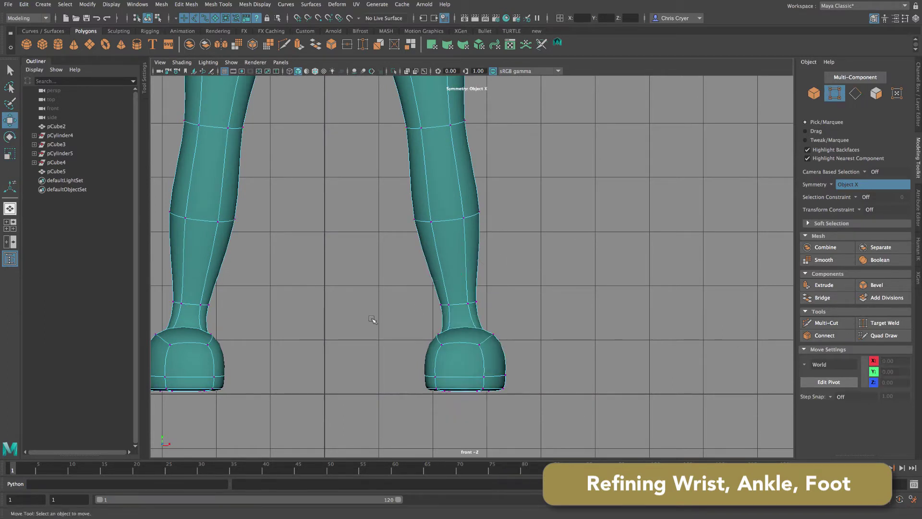
left_click(194, 5)
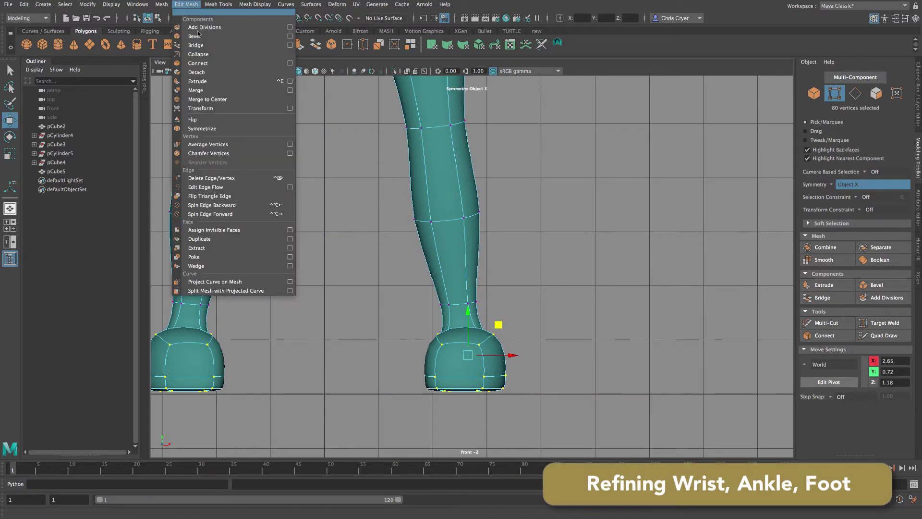
left_click(290, 144)
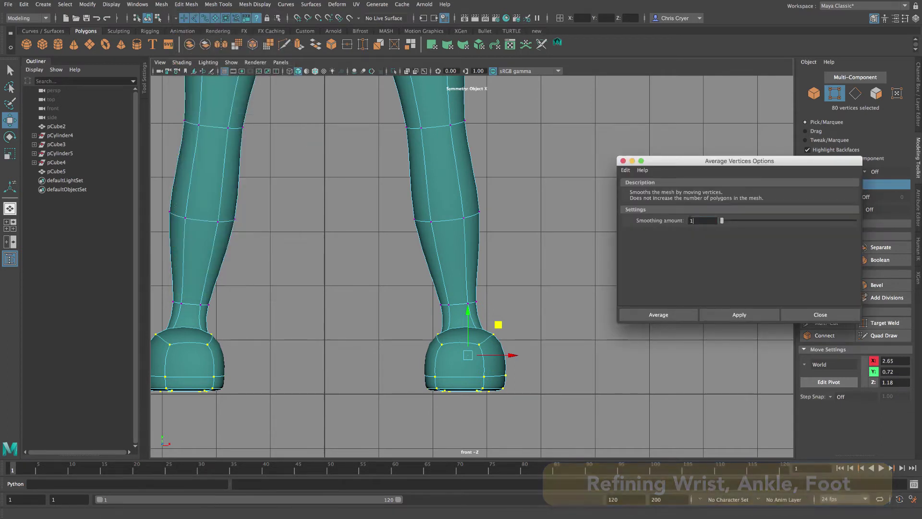
left_click(658, 314)
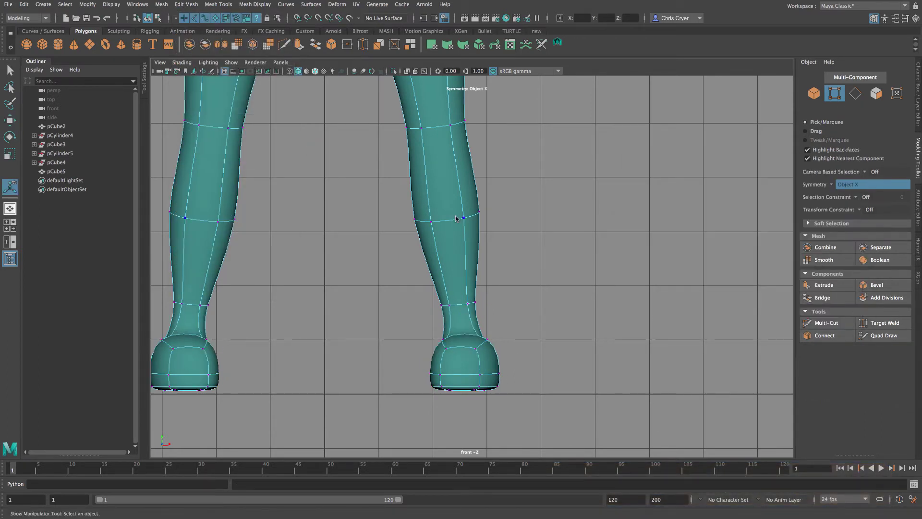
scroll(595, 200, "down", 6)
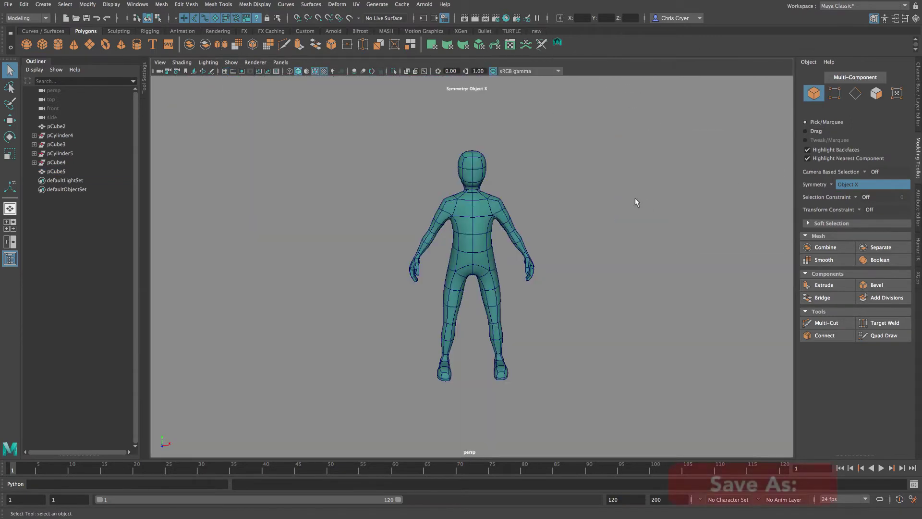
left_click_drag(635, 198, 637, 165, "alt")
left_click_drag(705, 106, 819, 143, "alt")
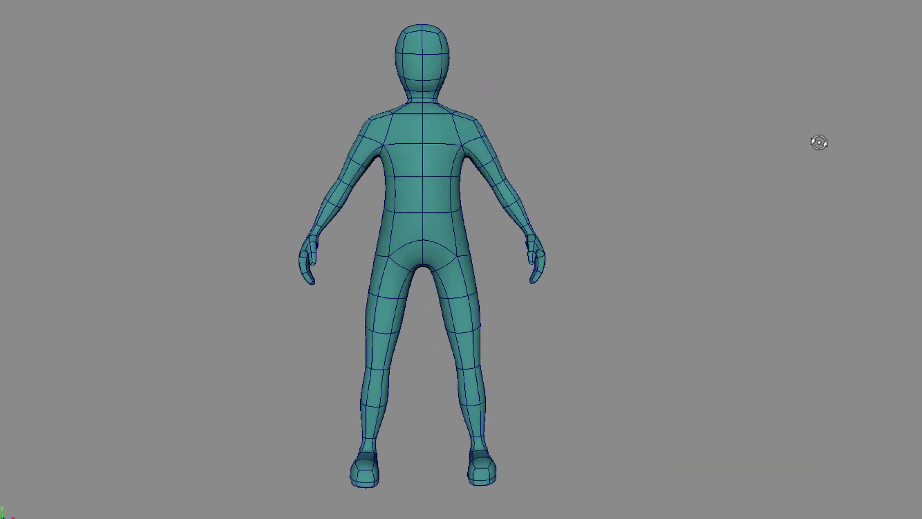
Lower the front and back centre vertices of the pelvis in the front wireframe view and check the smoothed profile from the side.
key("1")
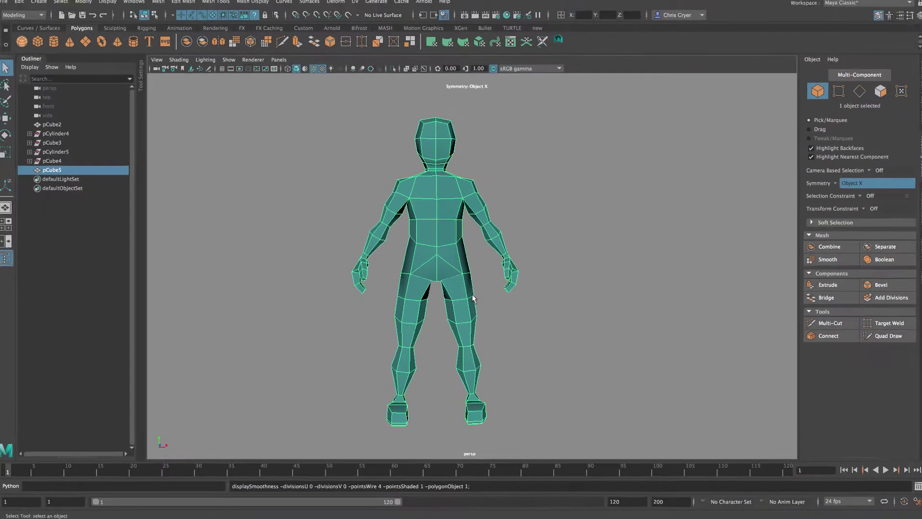
key("space")
key("space")
right_click_drag(544, 267, 541, 238)
key("4")
left_click(536, 270)
key("w")
left_click_drag(491, 207, 492, 215)
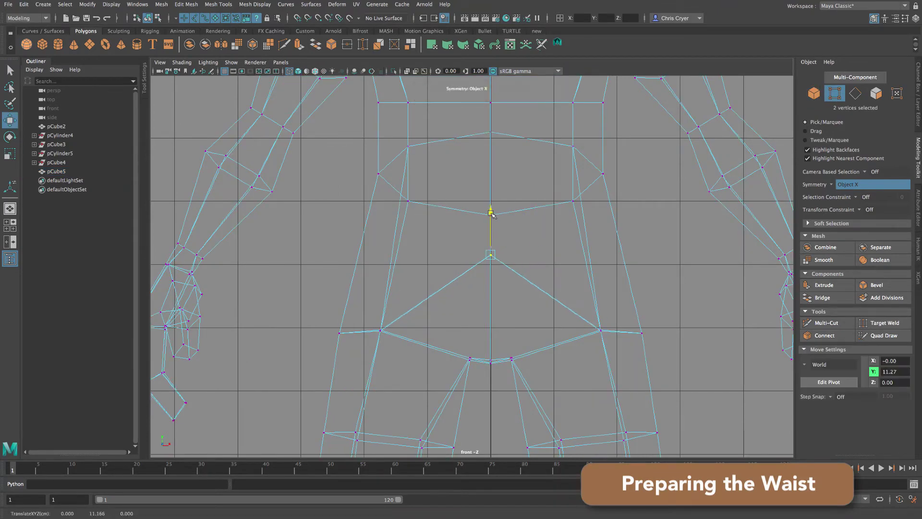
key("space")
key("space")
key("3")
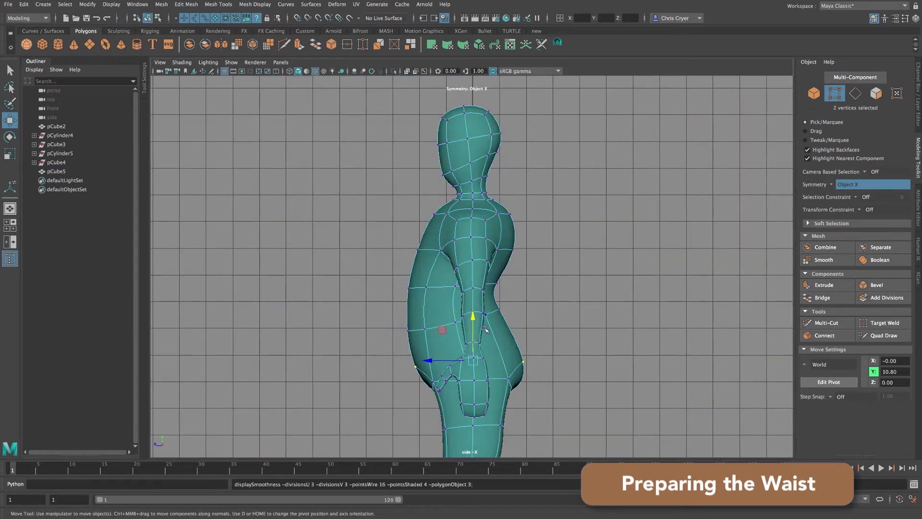
Insert a centred edge loop between the waist and the hips with the Multi-Cut tool, using the unsmoothed mesh in the side view.
right_click_drag(484, 260, 532, 241)
right_click_drag(549, 312, 560, 350, "alt")
middle_click_drag(560, 351, 566, 284, "alt")
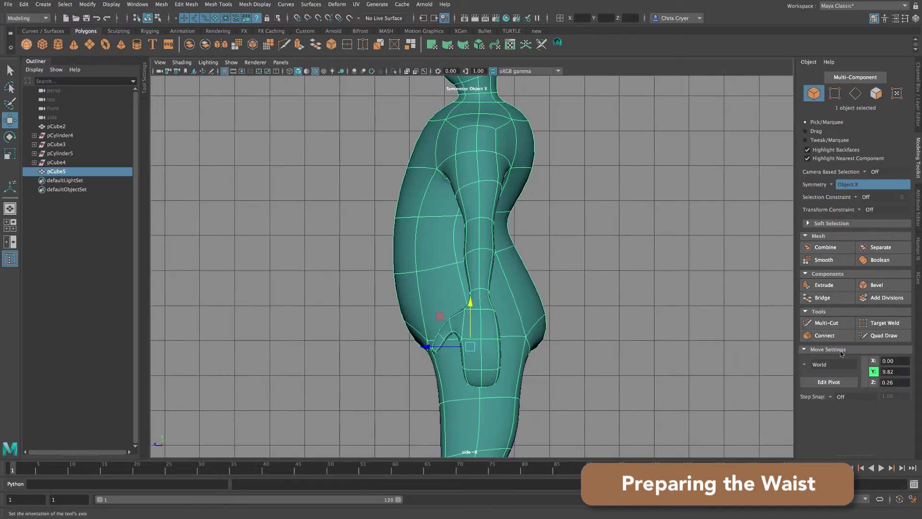
key("ctrl+shift+x")
key("1")
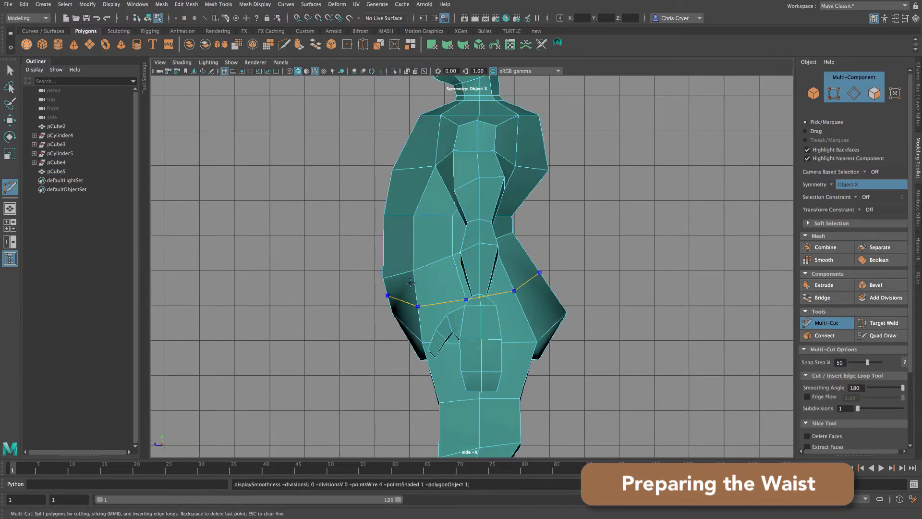
middle_click(410, 283, "ctrl")
key("q")
Select the new hip edge loop and flatten it level by scaling it to 0 vertically.
right_click_drag(437, 297, 434, 237)
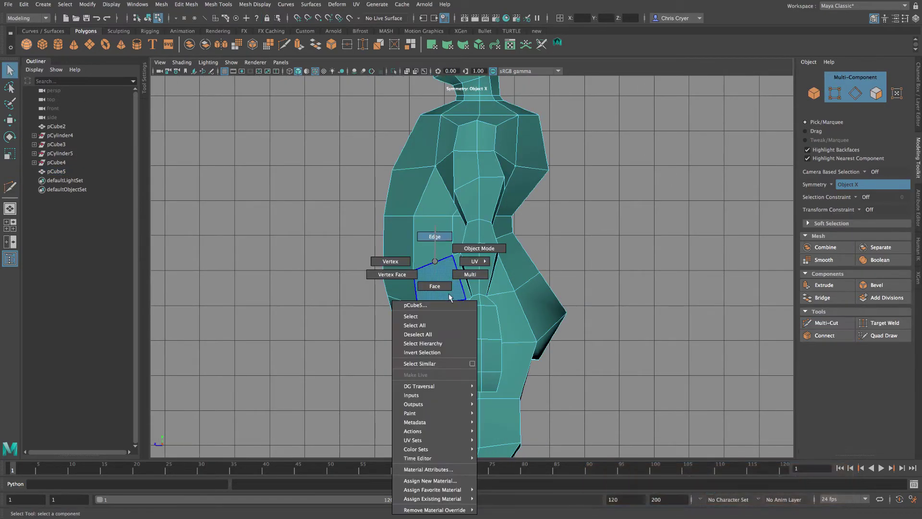
double_click(447, 300)
key("r")
left_click_drag(463, 250, 470, 336)
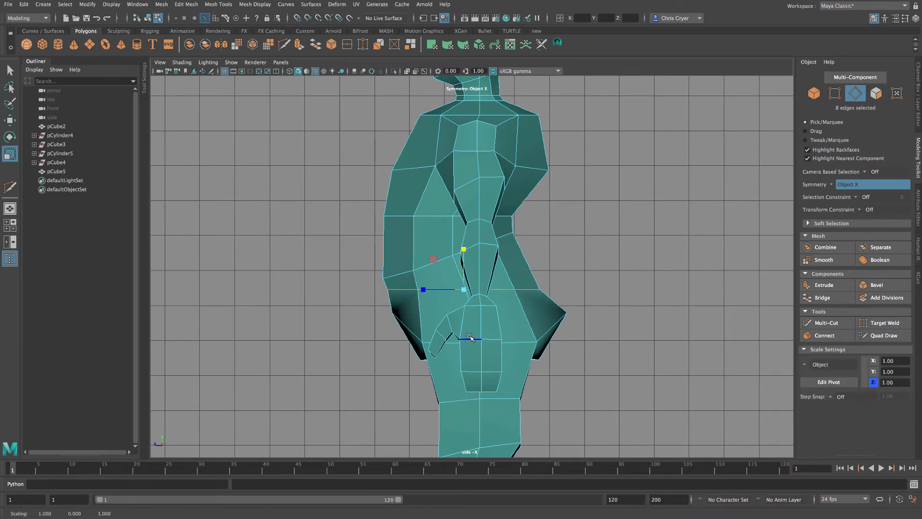
Raise and tilt the waist edge loop above slightly, and scale the new hip edge loop from front to back.
left_click(9, 121)
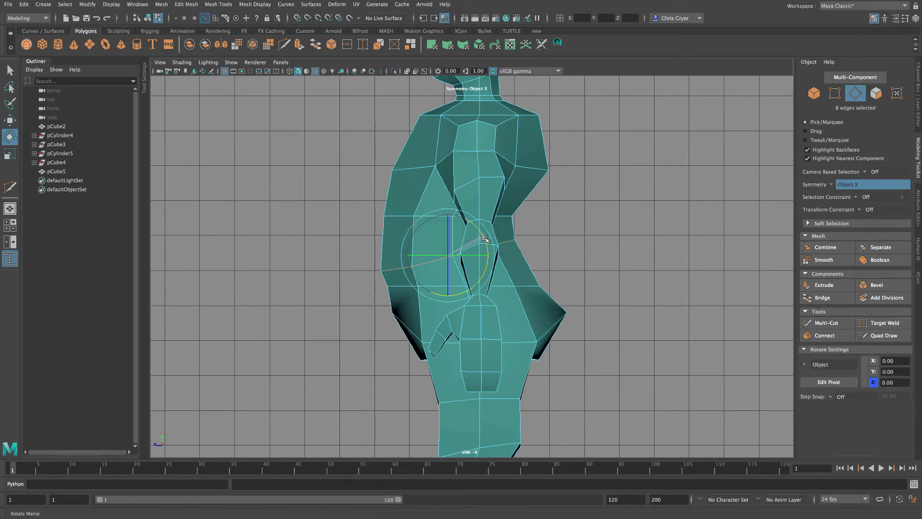
left_click(9, 121)
right_click_drag(413, 287, 411, 236)
double_click(413, 286)
key("r")
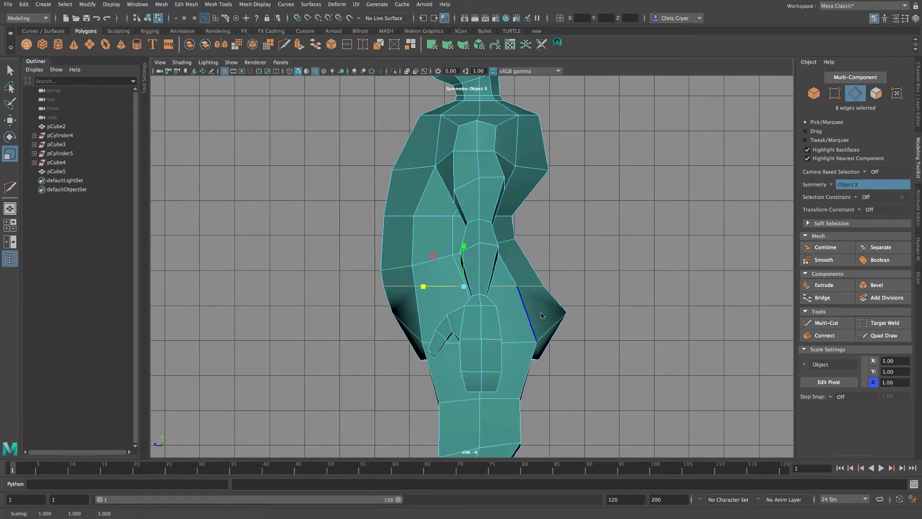
Move the rearmost vertex of the buttocks slightly forward and preview the smoothed profile.
right_click_drag(542, 315, 499, 316)
key("w")
left_click_drag(553, 299, 541, 313)
key("3")
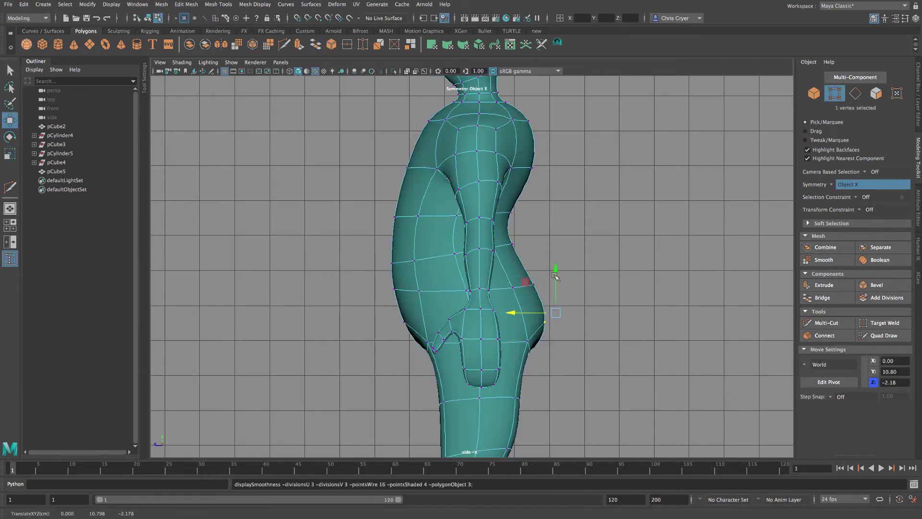
Select the hip edge loop in the shaded front view, and insert another edge loop between it and the waist with the Multi-Cut tool.
key("space")
key("space")
key("space")
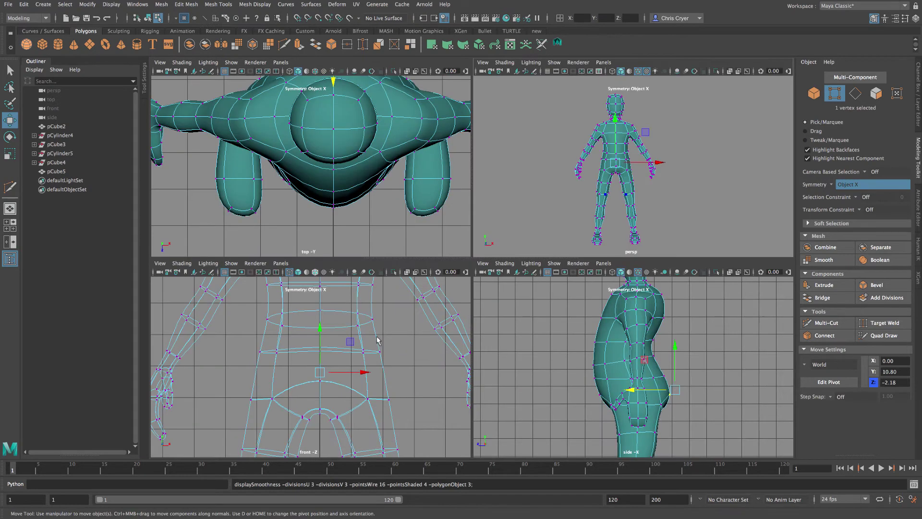
key("space")
key("5")
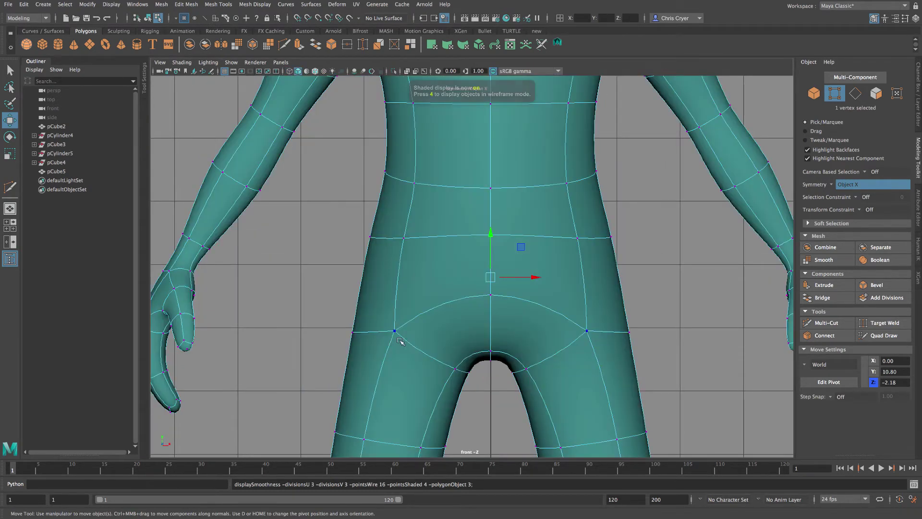
right_click_drag(476, 226, 476, 212)
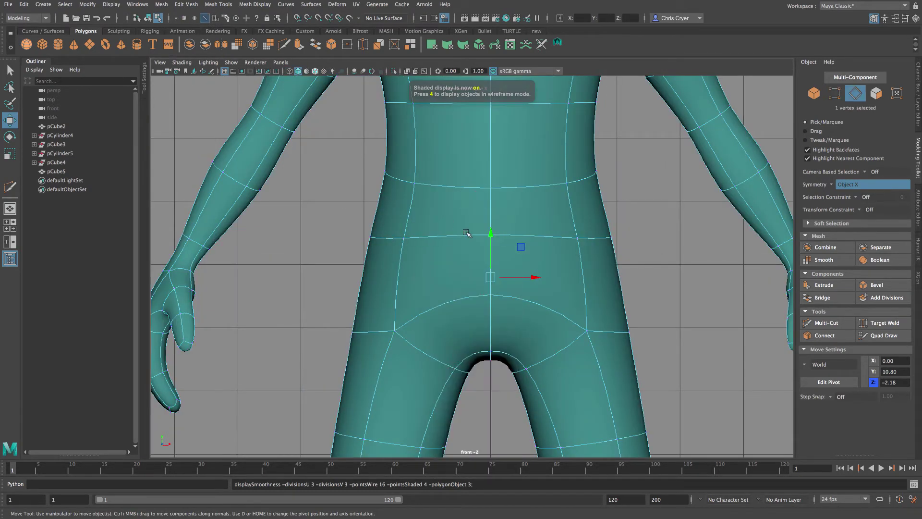
double_click(468, 235)
left_click(15, 158)
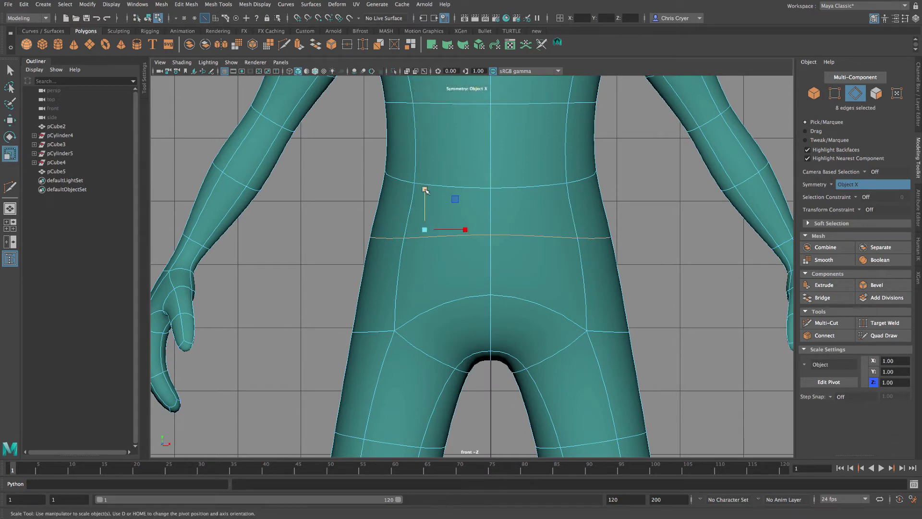
left_click(841, 324)
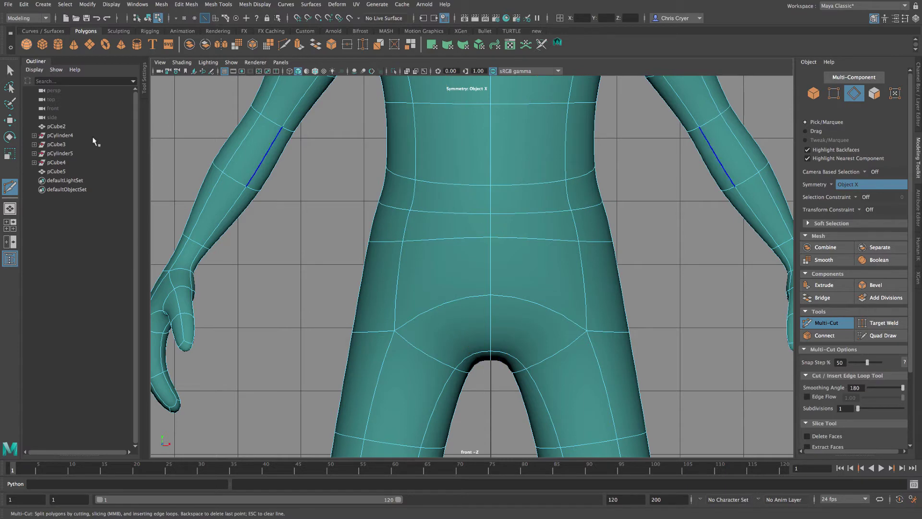
Flatten the new edge loop level on the unsmoothed mesh by scaling it to 0 vertically, and lower it closer to the hip loop.
key("w")
right_click_drag(457, 210, 457, 213)
key("1")
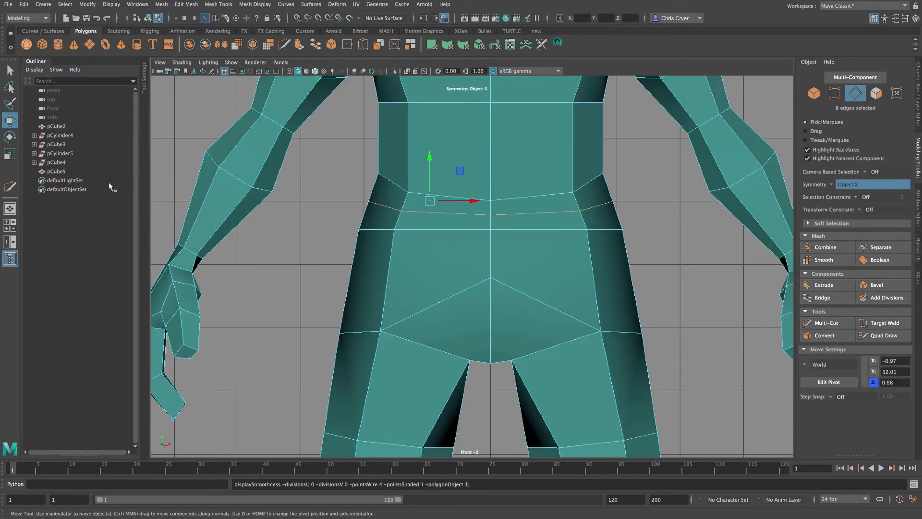
left_click_drag(430, 160, 450, 265)
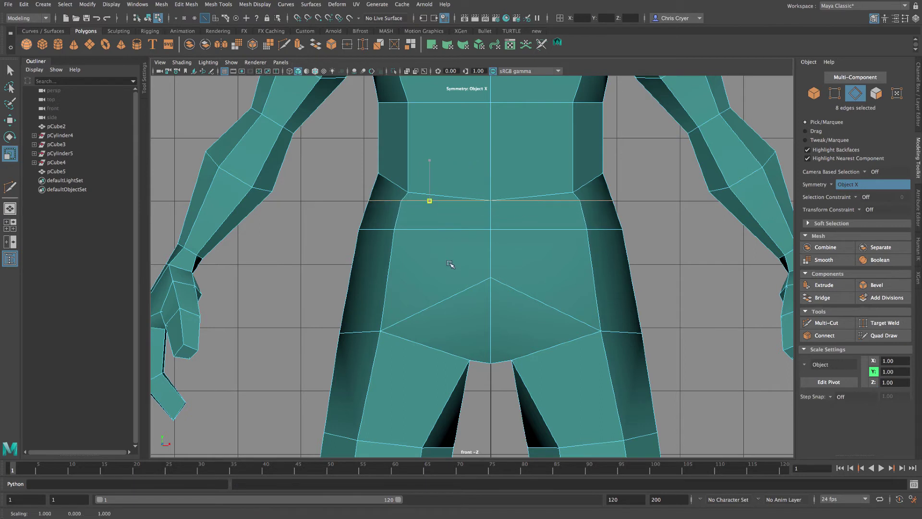
key("w")
left_click_drag(430, 162, 431, 168)
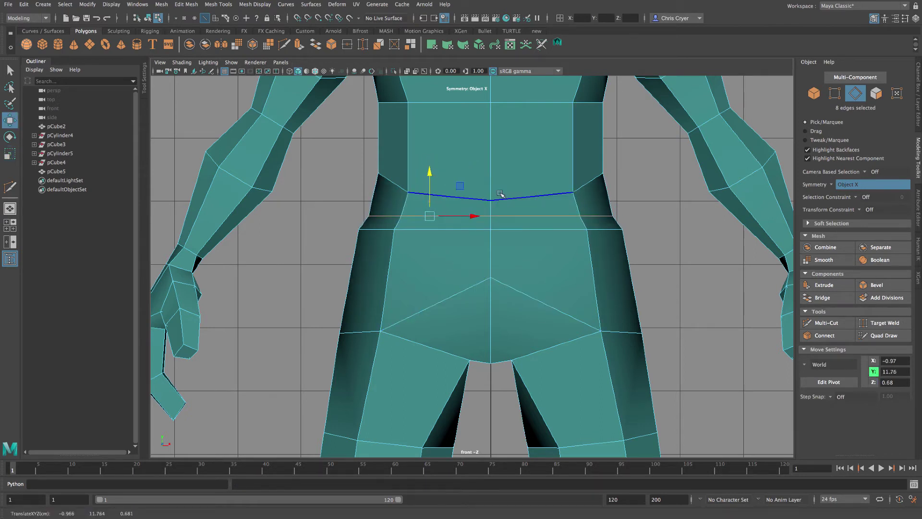
Lower the two adjacent hip edge loops together to about Y 11.37, and preview the smoothed body in the front view.
right_click_drag(500, 194, 488, 249, "alt")
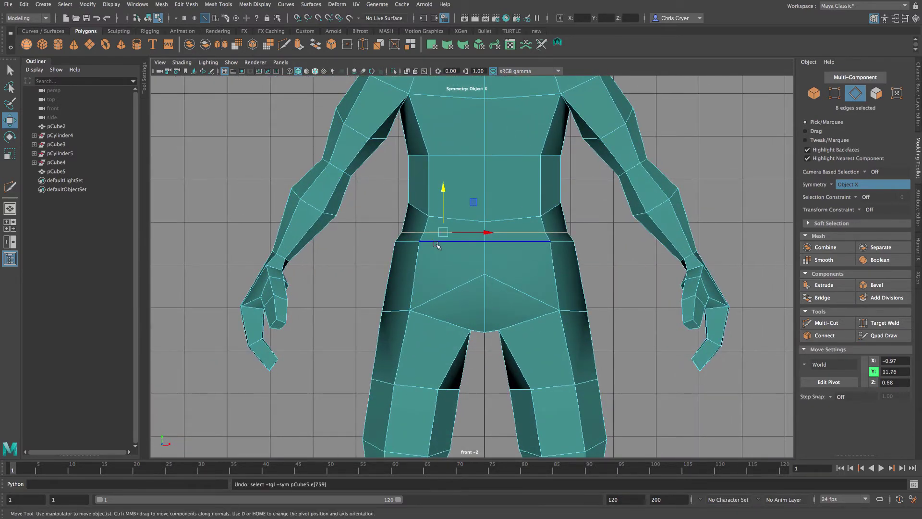
left_click_drag(442, 219, 443, 230)
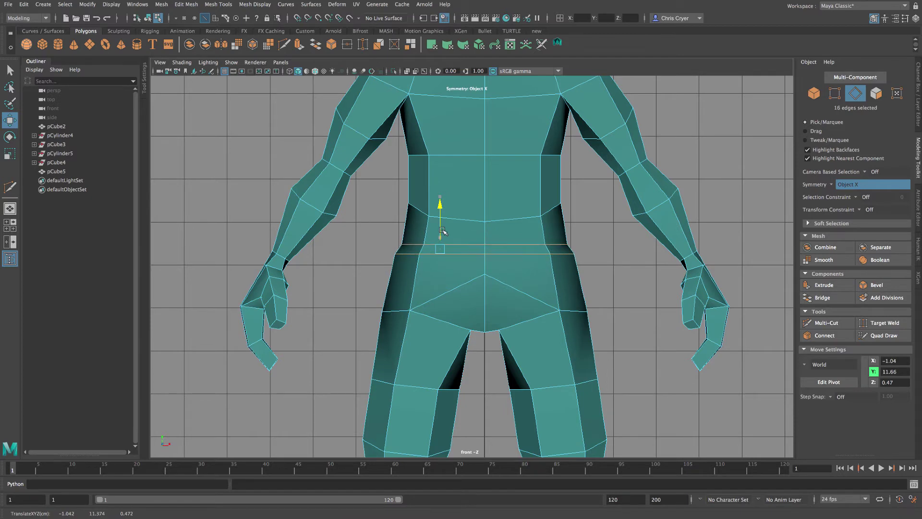
key("3")
key("space")
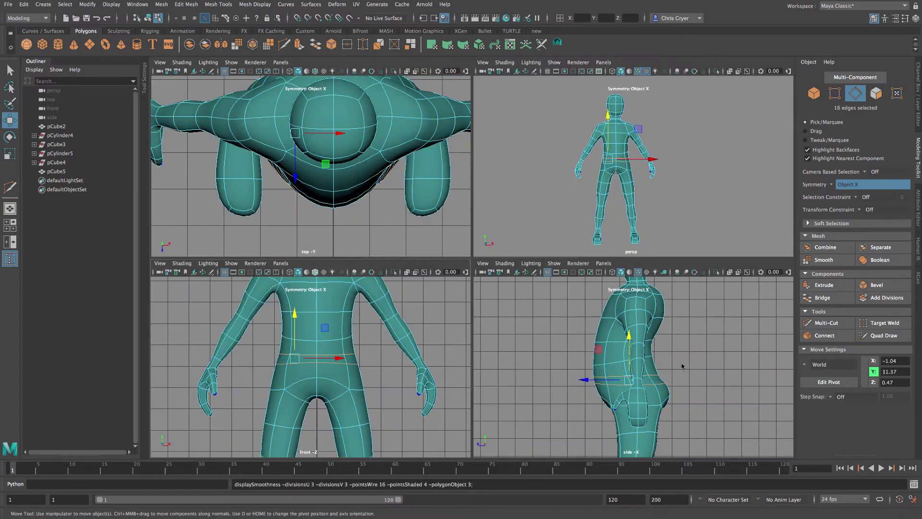
key("space")
key("space")
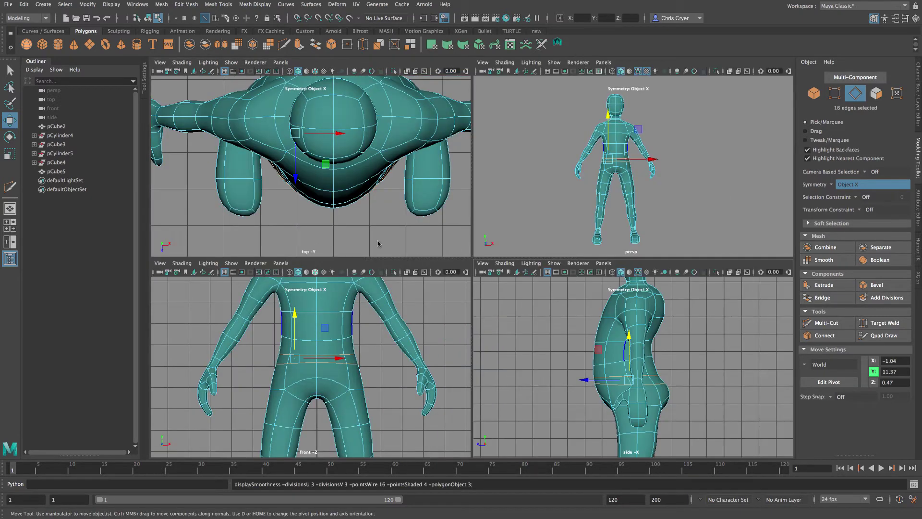
key("space")
scroll(325, 267, "down", 3)
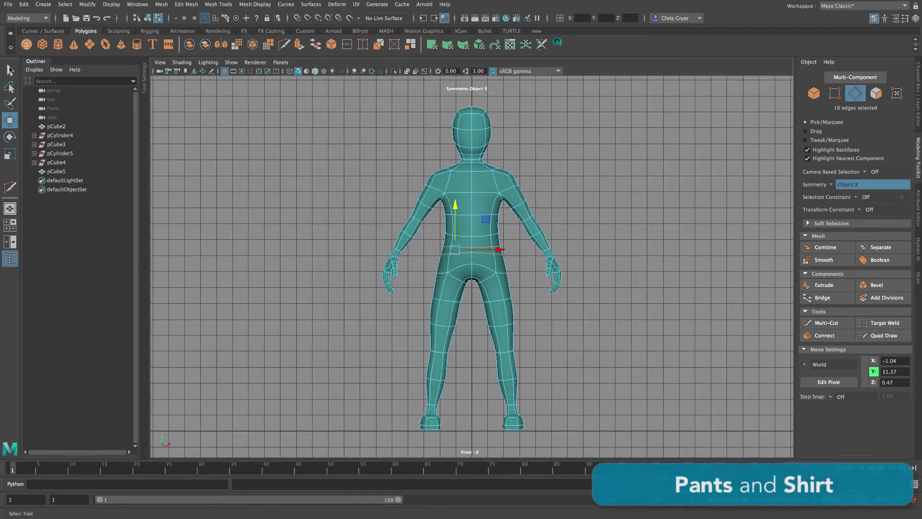
Turn symmetry off and select all hip and leg faces from below the hip edge loops down to just above the ankles.
key("q")
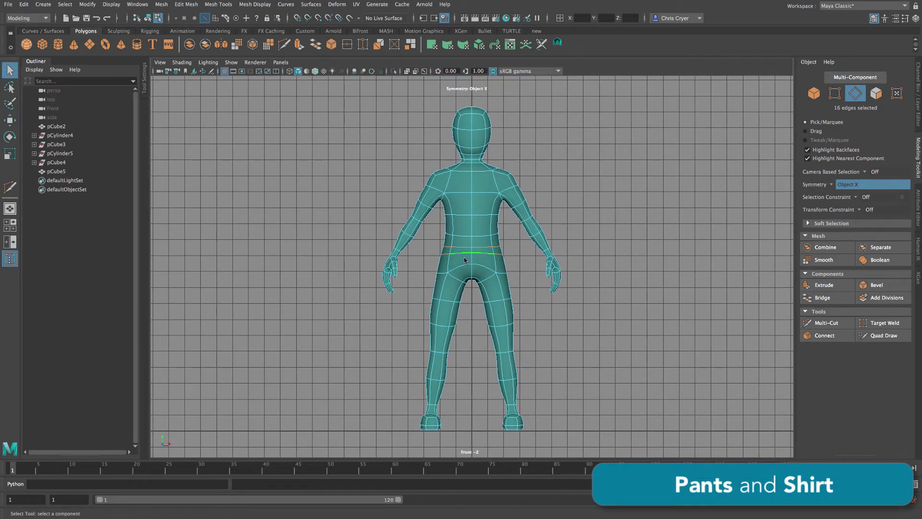
right_click_drag(464, 257, 466, 283)
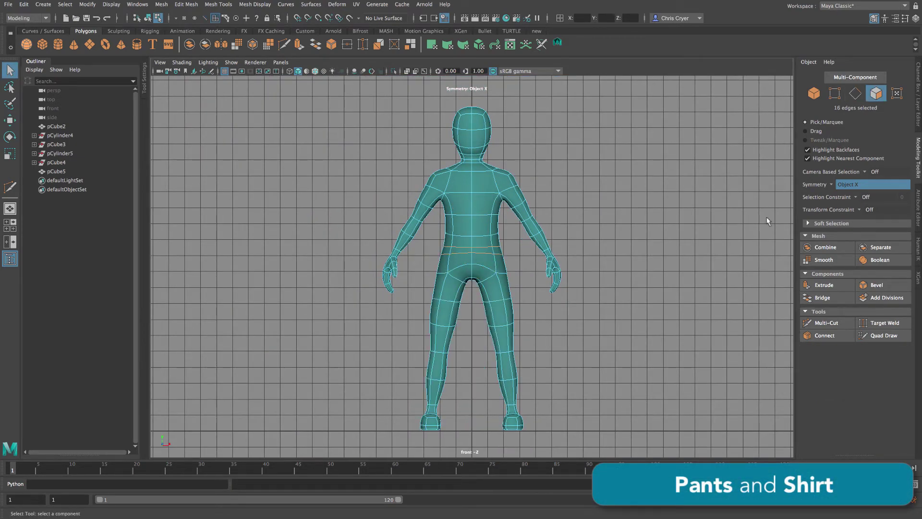
left_click(834, 185)
left_click(848, 187)
left_click(438, 287)
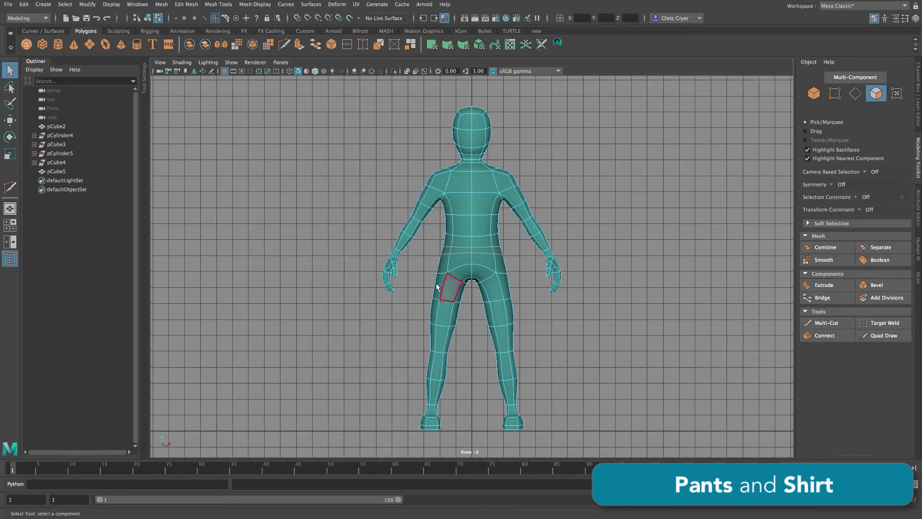
left_click_drag(422, 263, 538, 395)
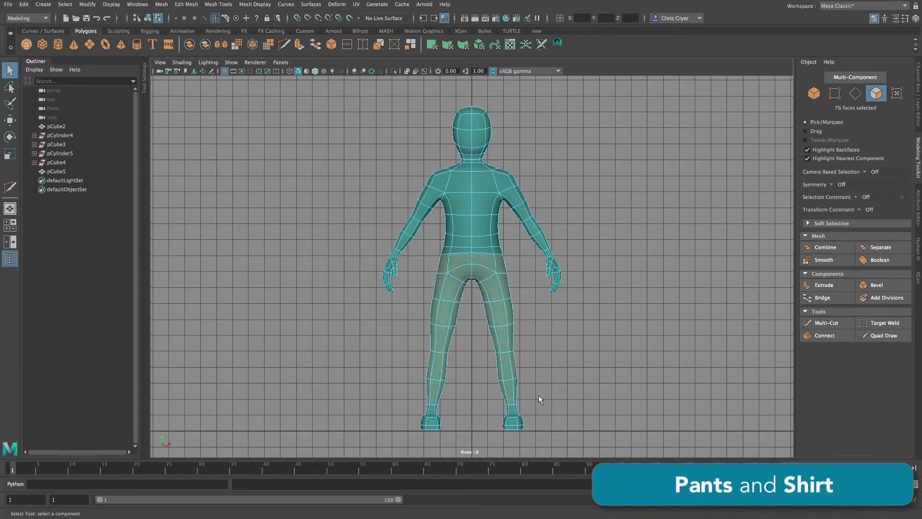
Extrude the selected hip and leg faces with a Local Translate Z of 0.1 to form the pants, and clear the selection.
left_click(824, 285)
key("Tab")
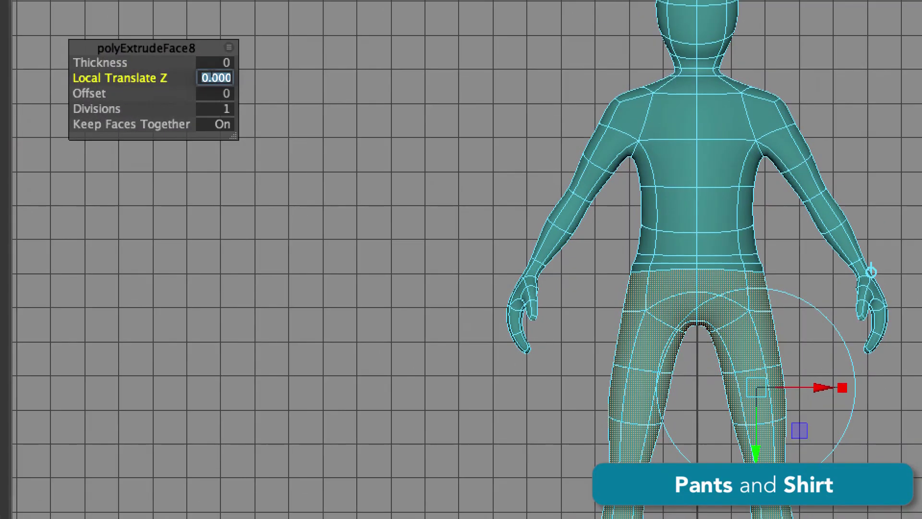
type(".1")
key("Return")
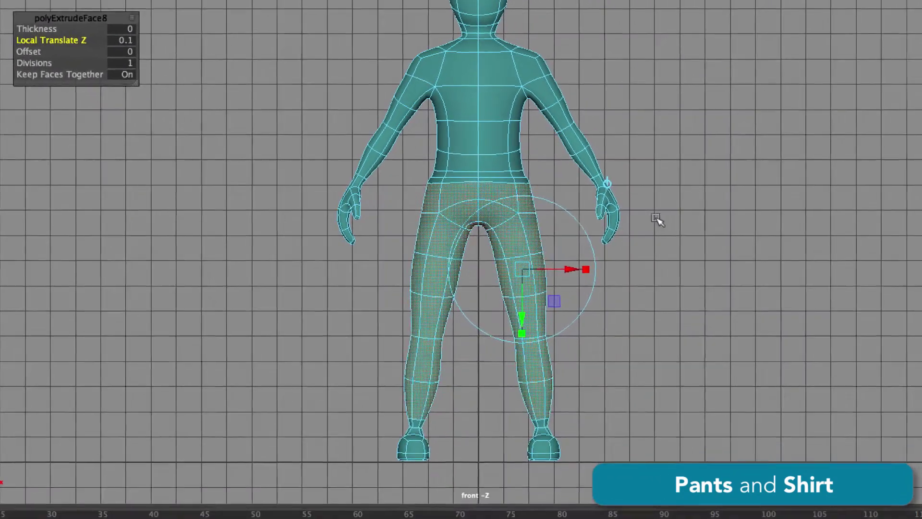
left_click(656, 218)
Select the bottom edge loops of both pant legs with Object X symmetry, lower them to the ankles and scale them wider on the unsmoothed mesh.
left_click_drag(367, 352, 591, 437, "ctrl+alt")
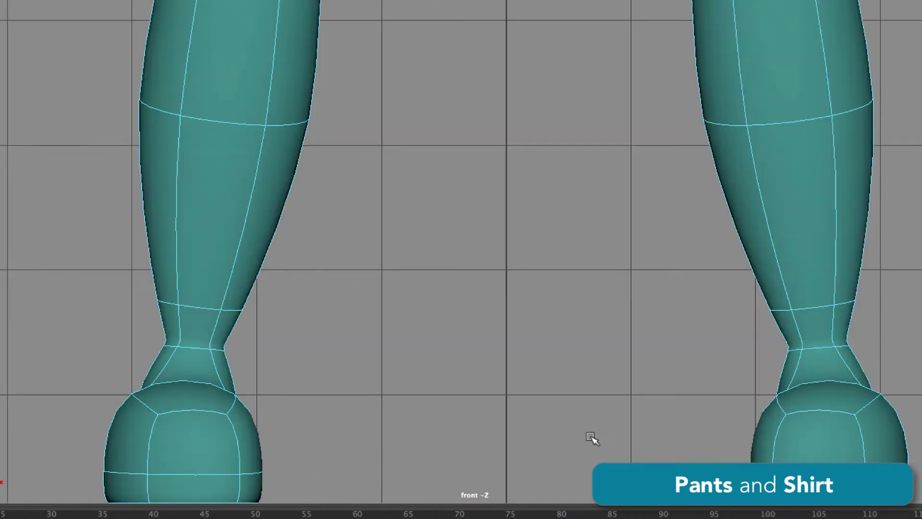
right_click_drag(761, 261, 705, 257, "alt")
middle_click_drag(649, 222, 558, 217, "alt")
right_click_drag(555, 194, 555, 211)
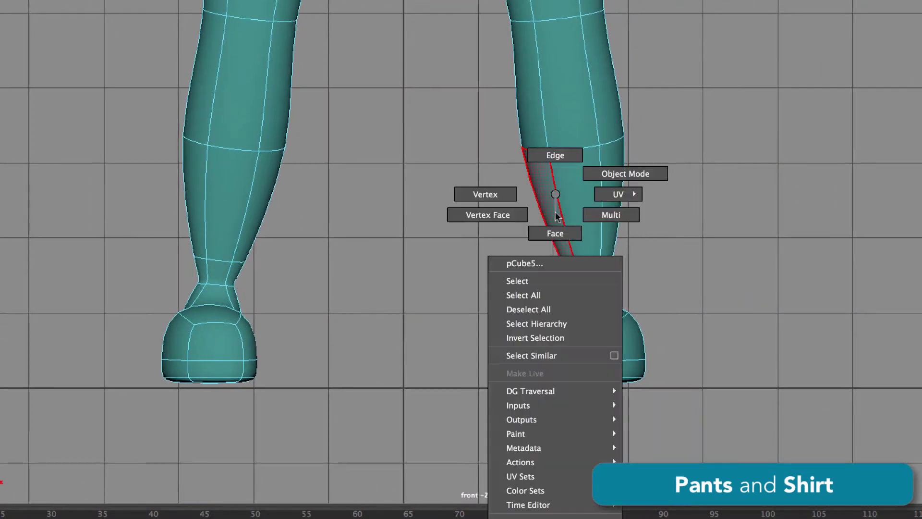
right_click_drag(633, 187, 631, 176)
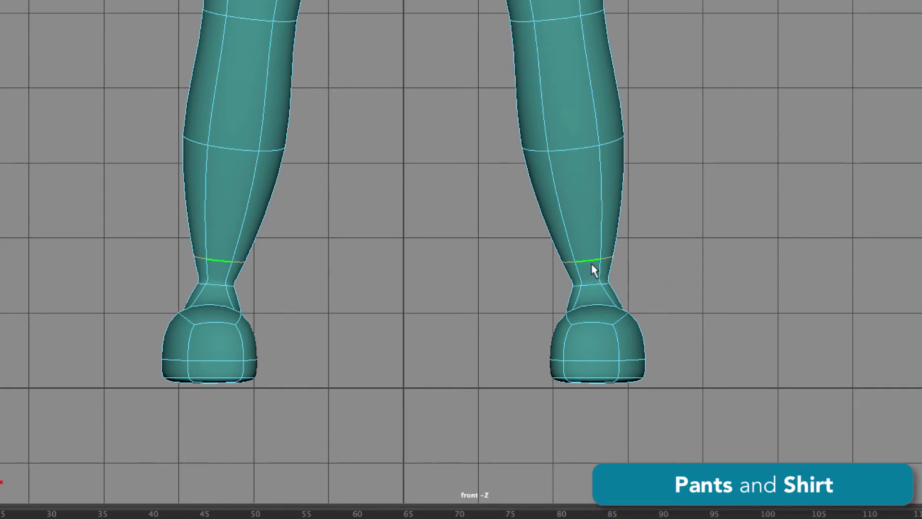
key("1")
key("w")
left_click_drag(620, 292, 623, 290)
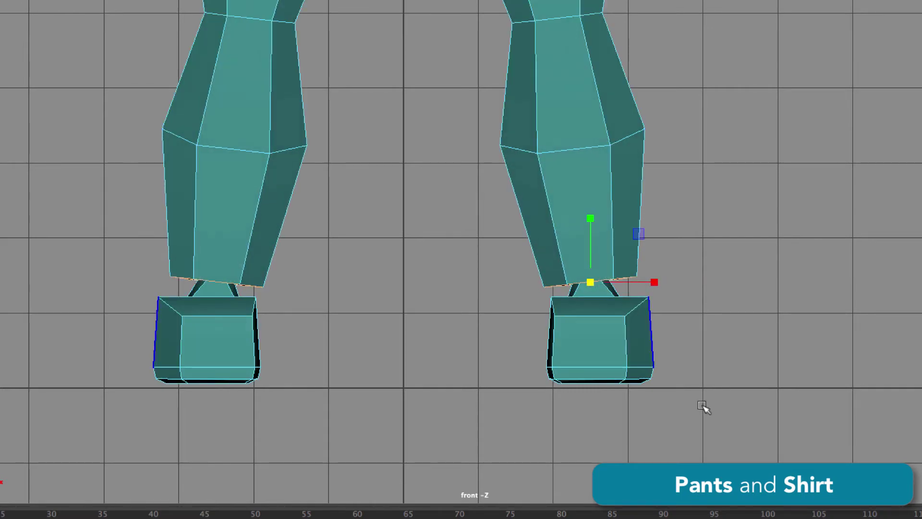
Scale the pant hems from front to back in the side view, shift them slightly backward, and preview the smoothed legs.
key("space")
key("space")
key("f")
right_click_drag(757, 422, 709, 408, "alt")
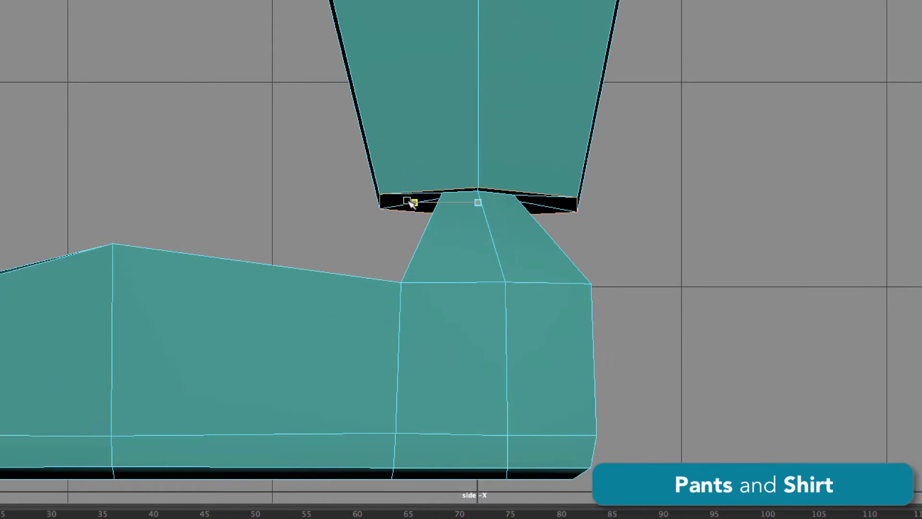
scroll(531, 257, "down", 5)
left_click_drag(414, 201, 426, 200)
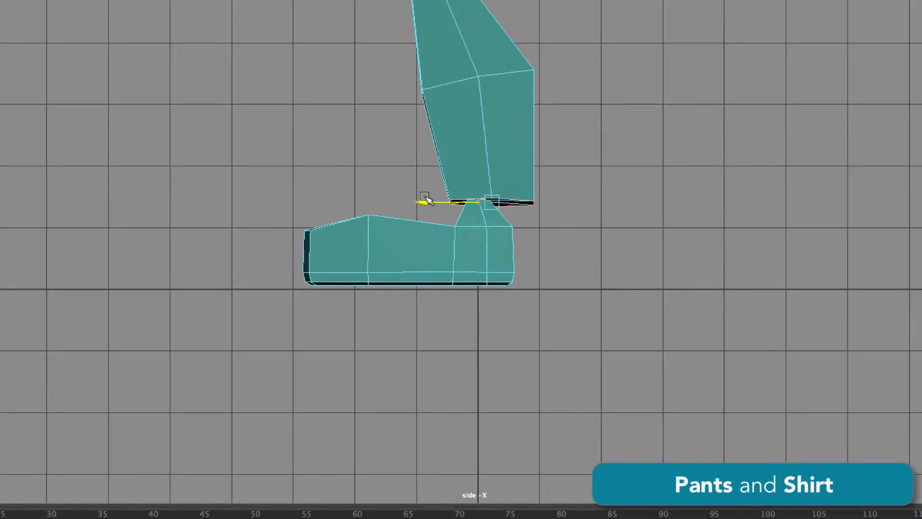
key("space")
key("space")
key("3")
left_click_drag(639, 217, 495, 209, "alt")
key("space")
key("space")
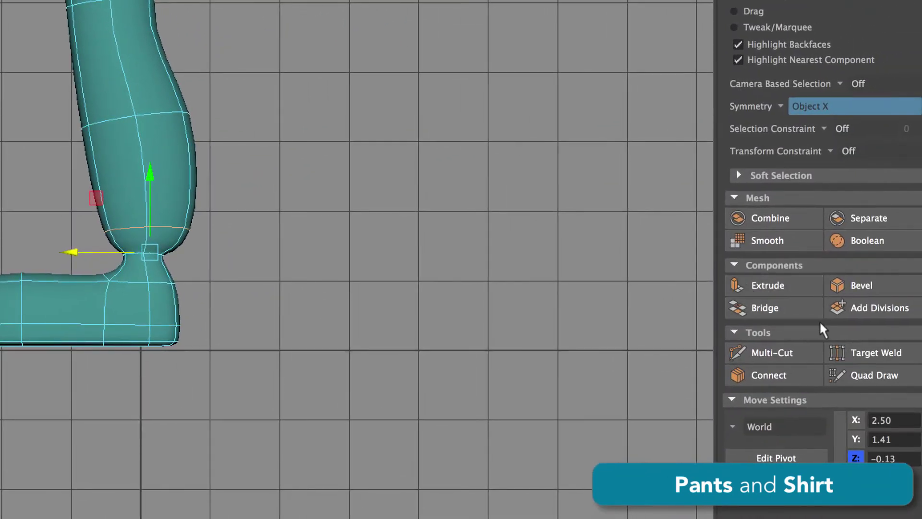
Bevel the selected pant hem edge loops with a fraction of 0.5 and 1 segment, and return to object mode.
left_click(868, 284)
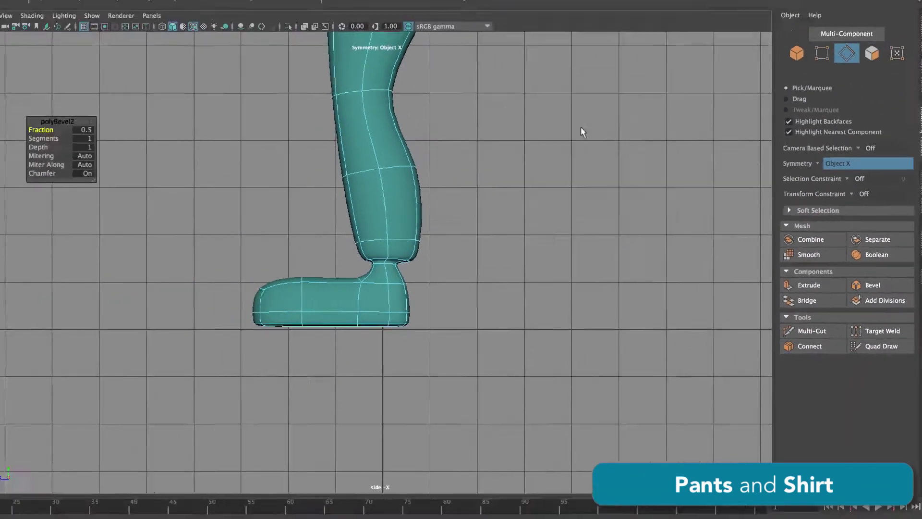
key("space")
key("space")
right_click_drag(461, 222, 505, 207)
left_click_drag(509, 211, 593, 218, "alt")
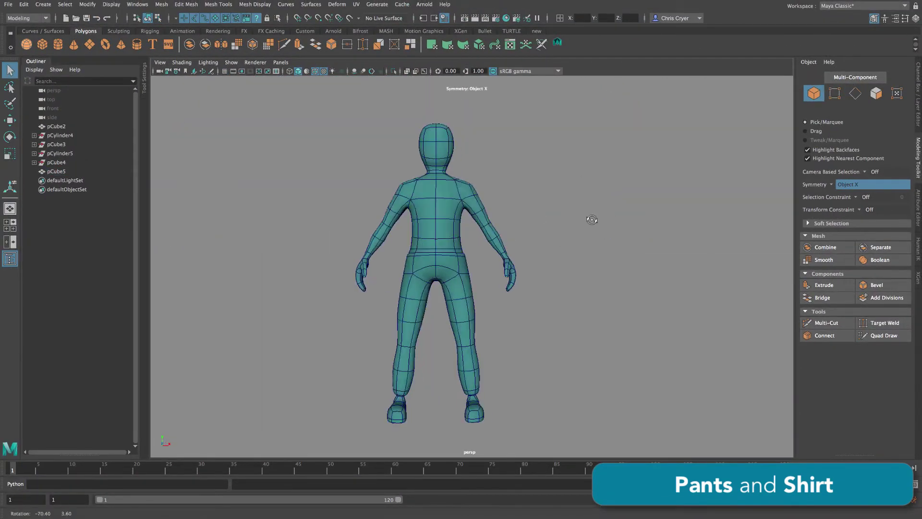
middle_click_drag(592, 218, 592, 243, "alt")
Select all torso and arm faces in the front view, from the base of the neck to the wrists and the top of the pants.
key("space")
key("space")
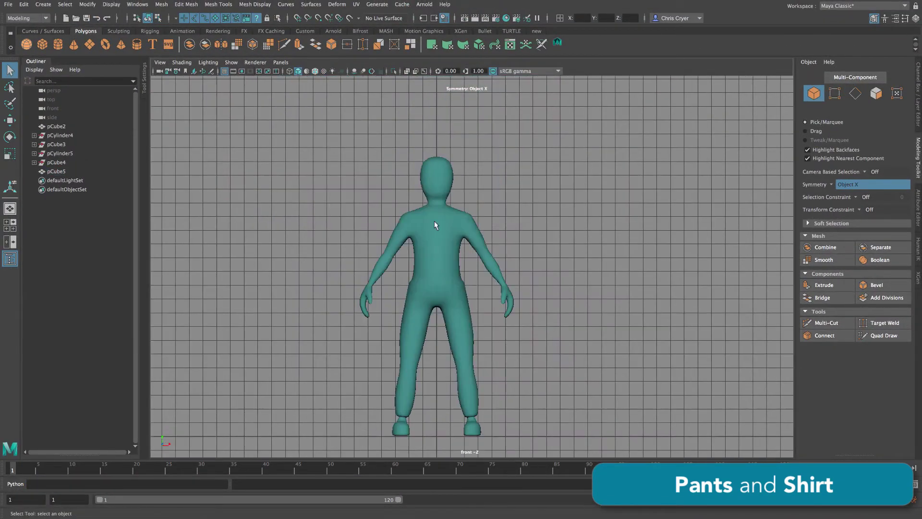
left_click(435, 221)
right_click(424, 221)
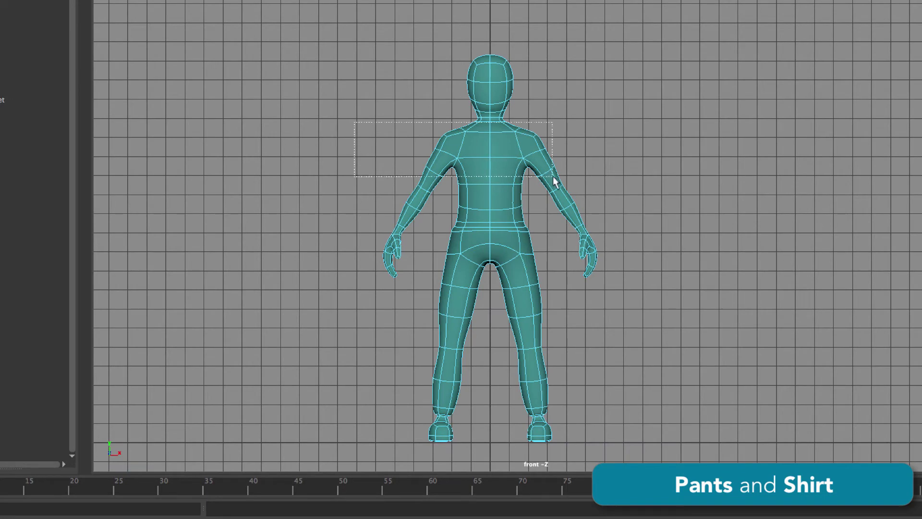
left_click_drag(611, 219, 612, 219)
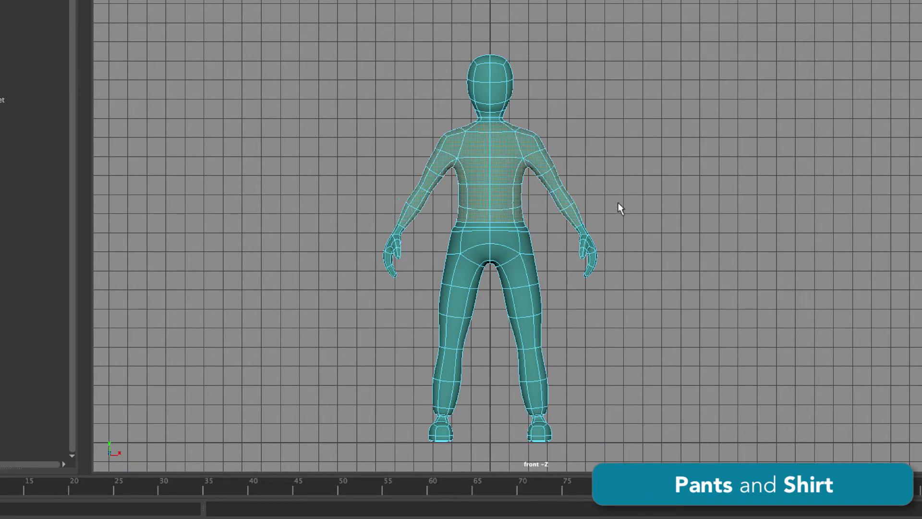
Extrude the selected torso and arm faces with a Local Translate Z of 0.1 to form the shirt, and return to object mode.
key("space")
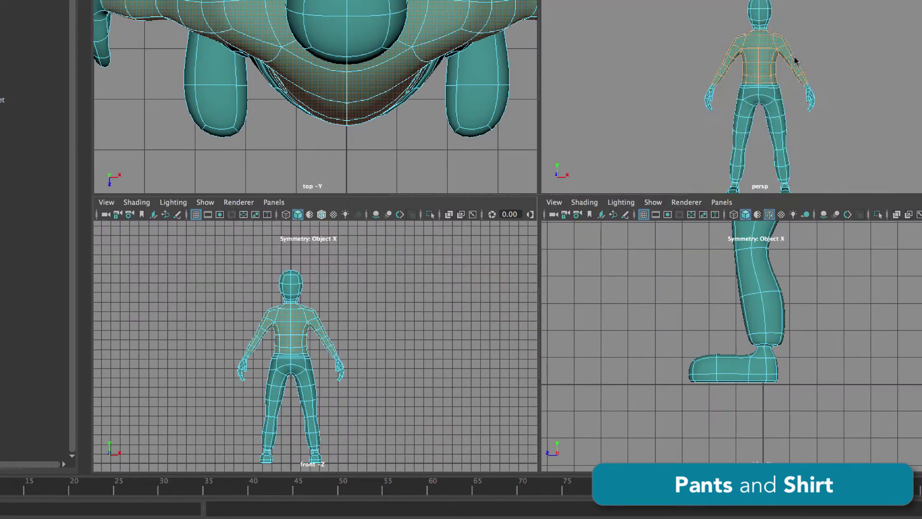
key("space")
right_click_drag(695, 137, 805, 135, "alt")
middle_click_drag(804, 135, 747, 127, "alt")
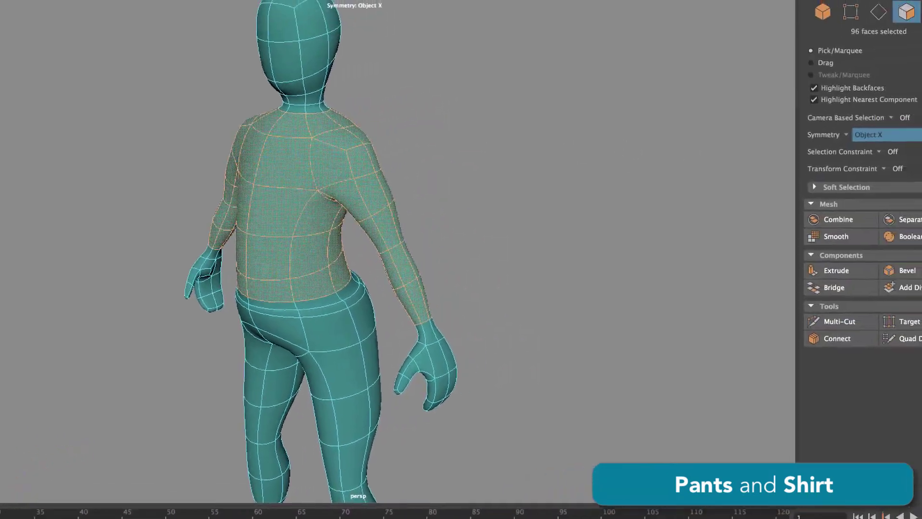
left_click(822, 278)
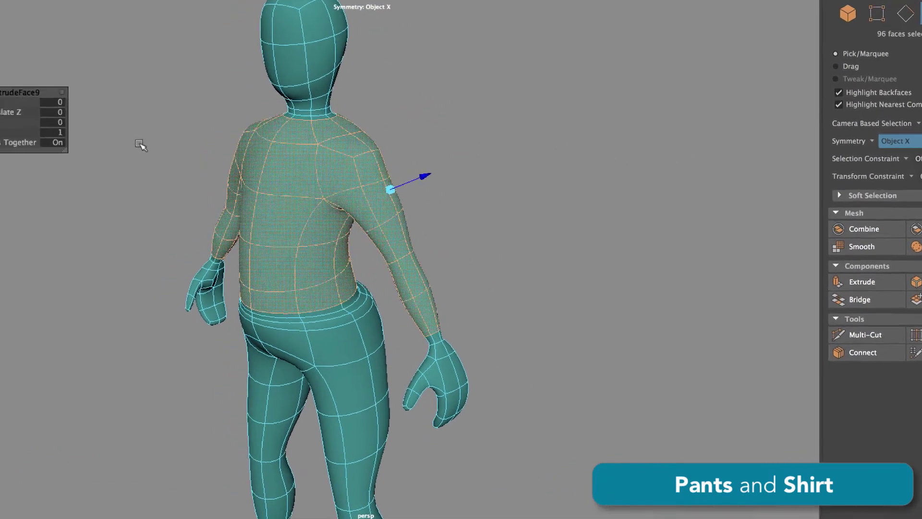
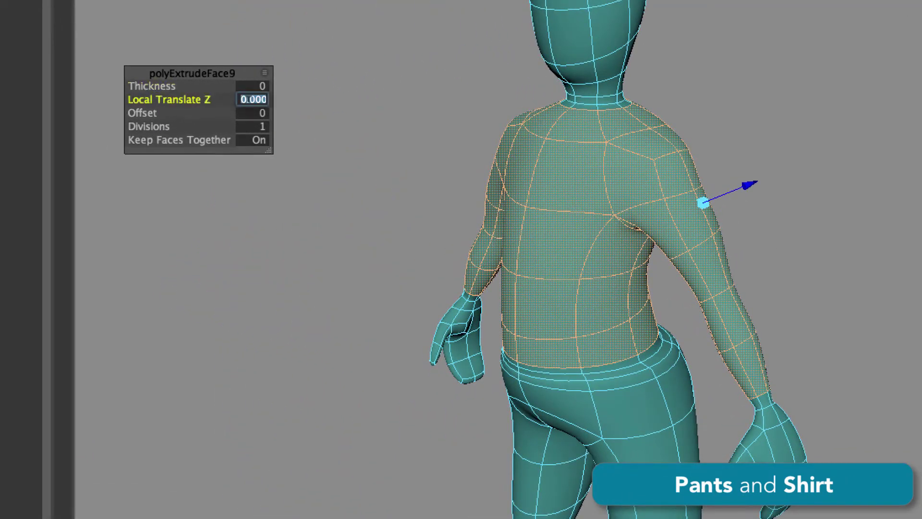
type(".1")
key("Return")
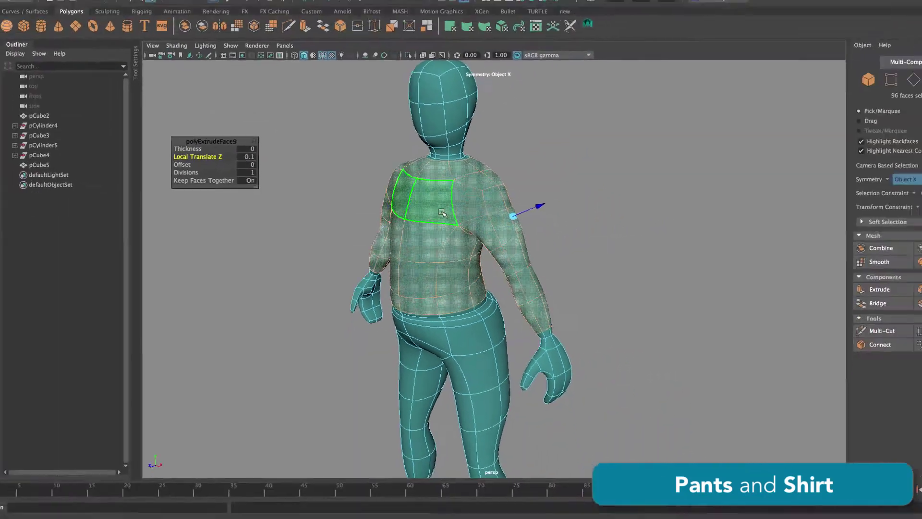
right_click(602, 196)
right_click_drag(526, 205, 527, 205)
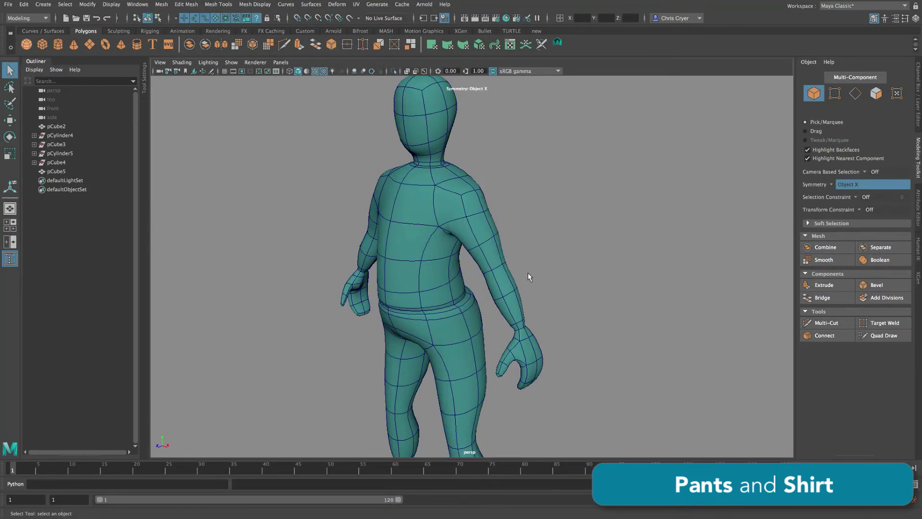
left_click_drag(529, 275, 529, 255, "alt")
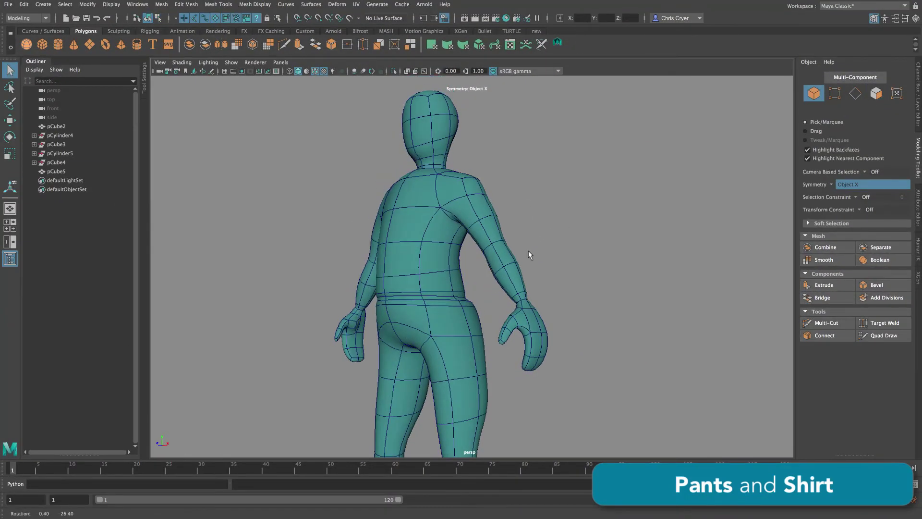
Select the sleeve edge loops at both wrists on the unsmoothed mesh and scale them wider to open the cuffs.
left_click(516, 281)
right_click_drag(519, 288, 517, 272)
key("1")
right_click(519, 287)
scroll(560, 321, "up", 5)
double_click(566, 319)
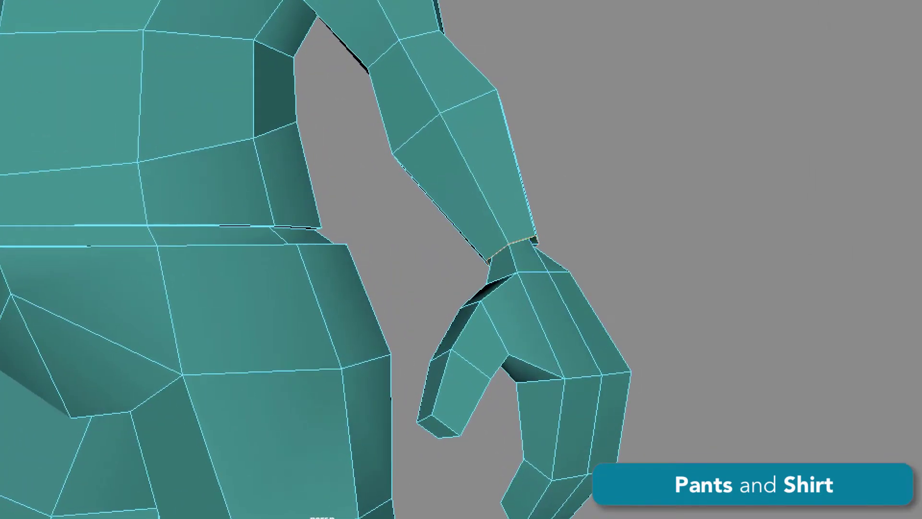
key("r")
left_click_drag(513, 251, 537, 253)
left_click_drag(537, 253, 629, 230, "alt")
left_click_drag(596, 253, 589, 251)
key("3")
key("1")
Shift the sleeve cuff edge loops slightly down and outward in the front view, preview them smoothed, and return to object mode.
key("w")
left_click_drag(641, 307, 596, 307, "alt")
key("space")
key("space")
scroll(517, 224, "up", 8)
left_click_drag(261, 76, 271, 92)
key("3")
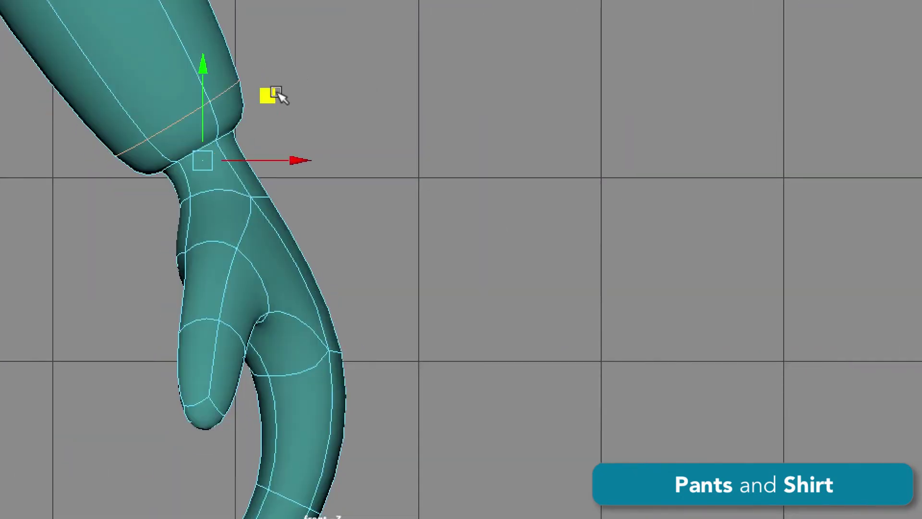
right_click_drag(89, 10, 468, 8)
left_click(476, 19)
right_click_drag(581, 114, 275, 220, "alt")
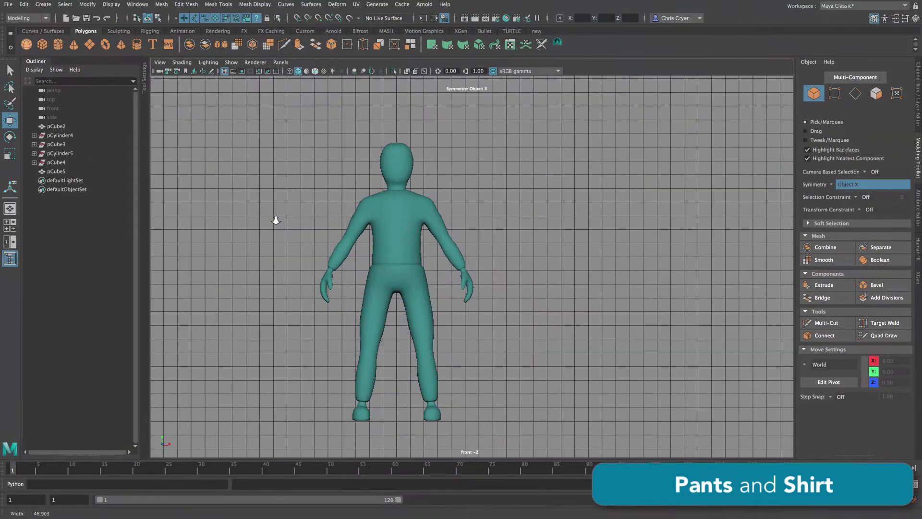
Select the band of faces around the shirt's bottom hem, scale it slightly wider along X, and return to object mode.
key("space")
key("space")
left_click(414, 230)
scroll(420, 238, "up", 10)
right_click_drag(421, 238, 420, 259)
left_click_drag(298, 242, 593, 246)
key("r")
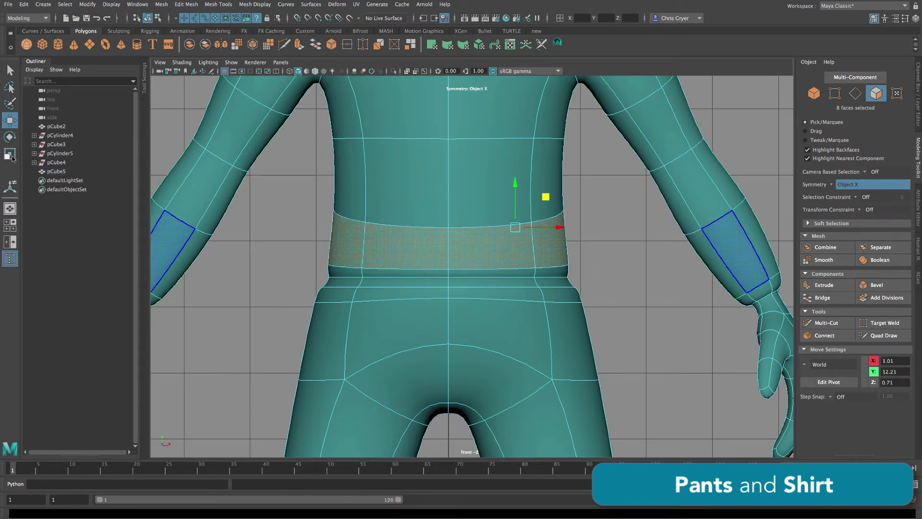
left_click_drag(546, 230, 554, 227)
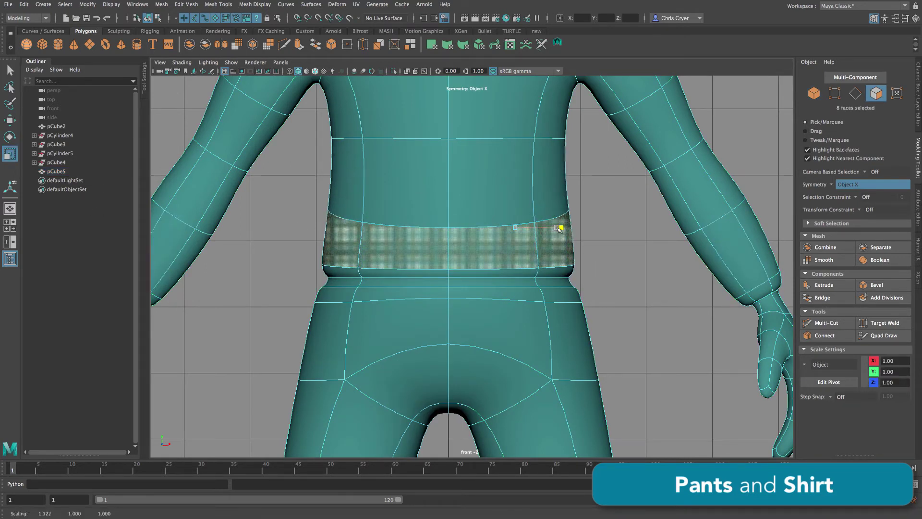
right_click(492, 182)
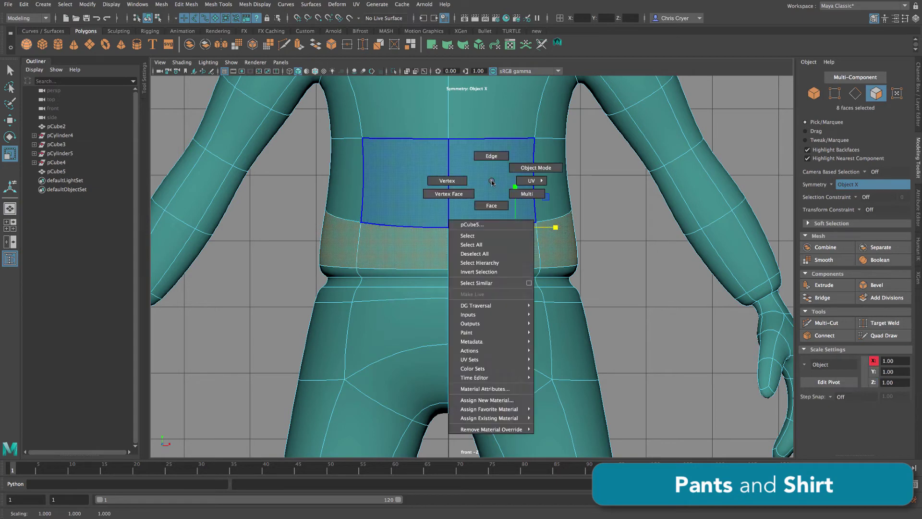
right_click_drag(602, 185, 604, 187)
Examine the clothed character from the front and in perspective to check its overall shape.
key("a")
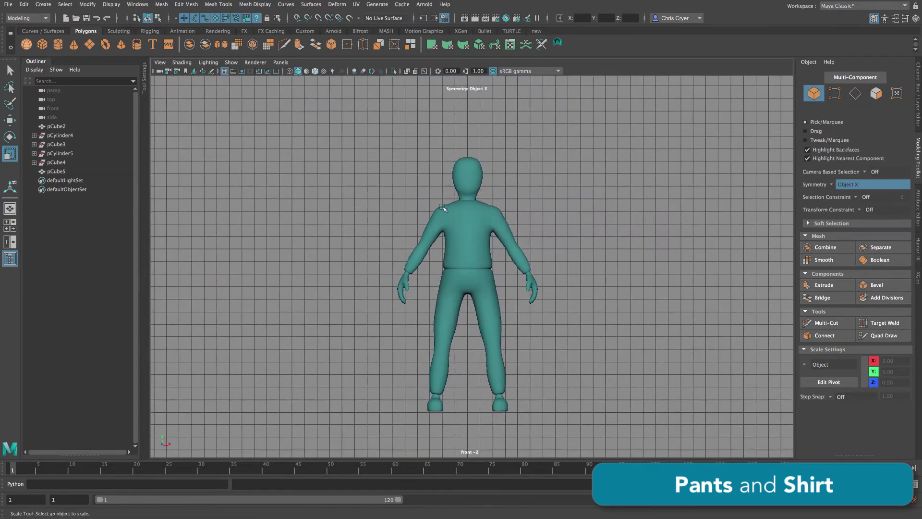
key("space")
key("space")
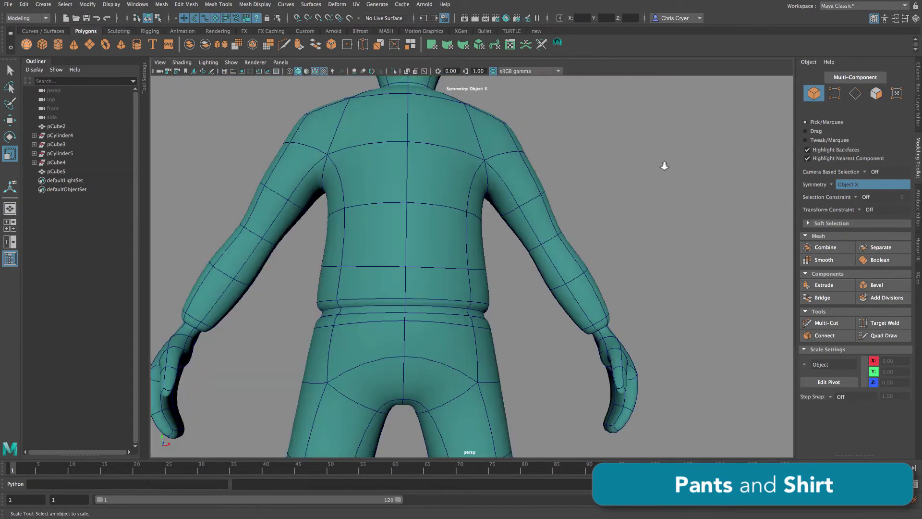
right_click_drag(664, 164, 484, 182, "alt")
left_click_drag(484, 182, 437, 197, "alt")
right_click_drag(437, 197, 612, 218, "alt")
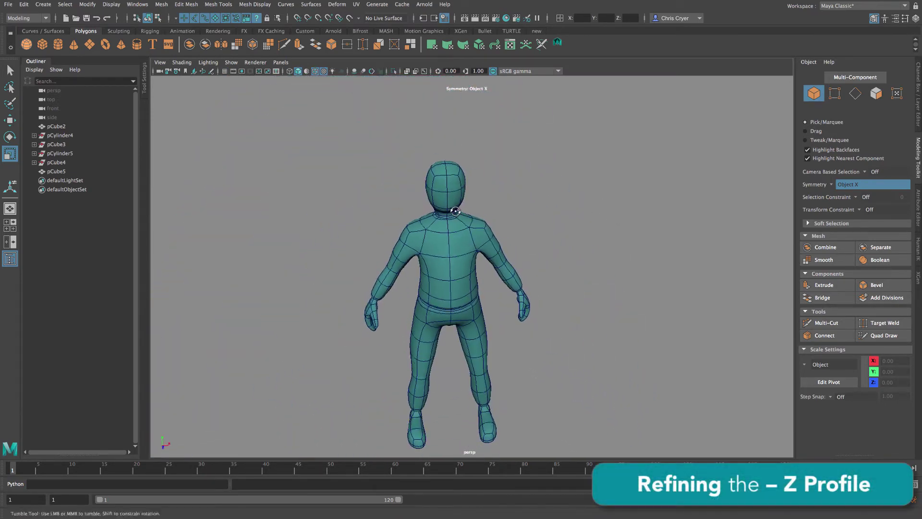
middle_click_drag(547, 222, 578, 173, "alt")
right_click_drag(578, 173, 581, 192, "alt")
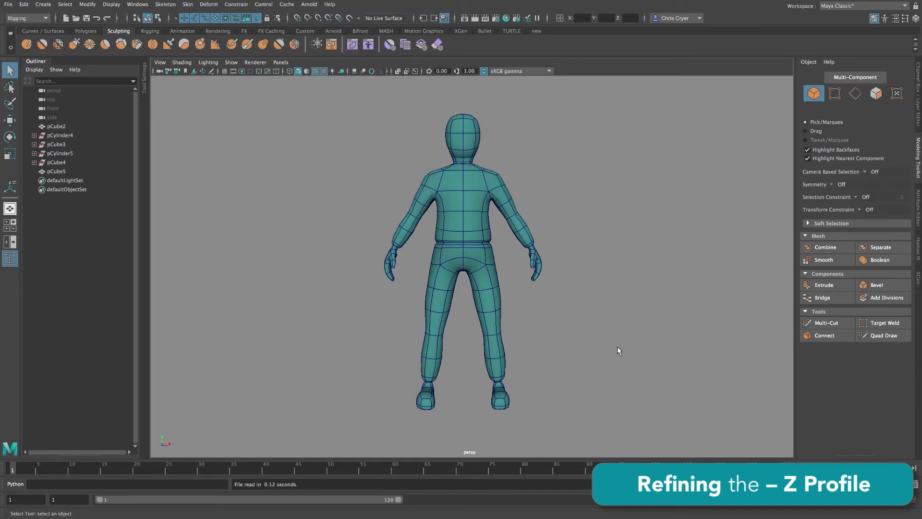
Select the two upper back profile vertices in the side view and move them forward to flatten the back.
key("space")
key("a")
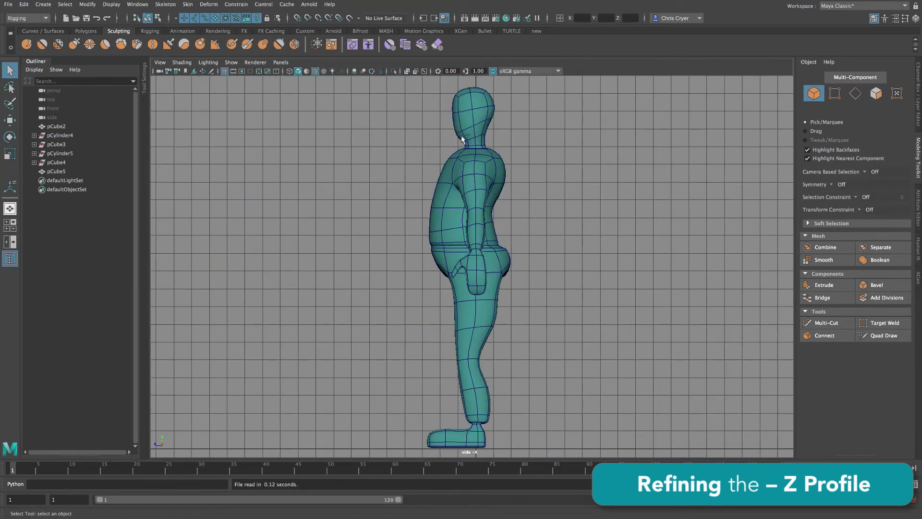
scroll(531, 231, "up", 5)
right_click(531, 214)
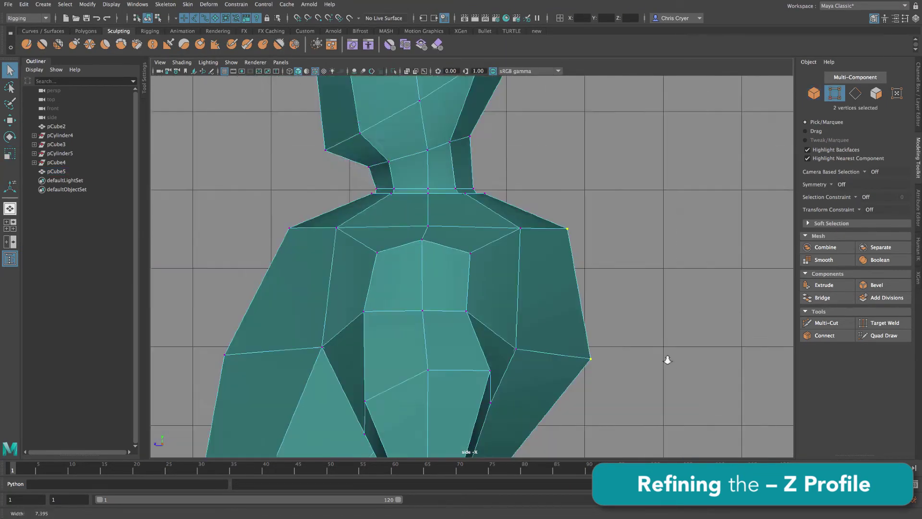
scroll(668, 359, "down", 5)
key("3")
key("w")
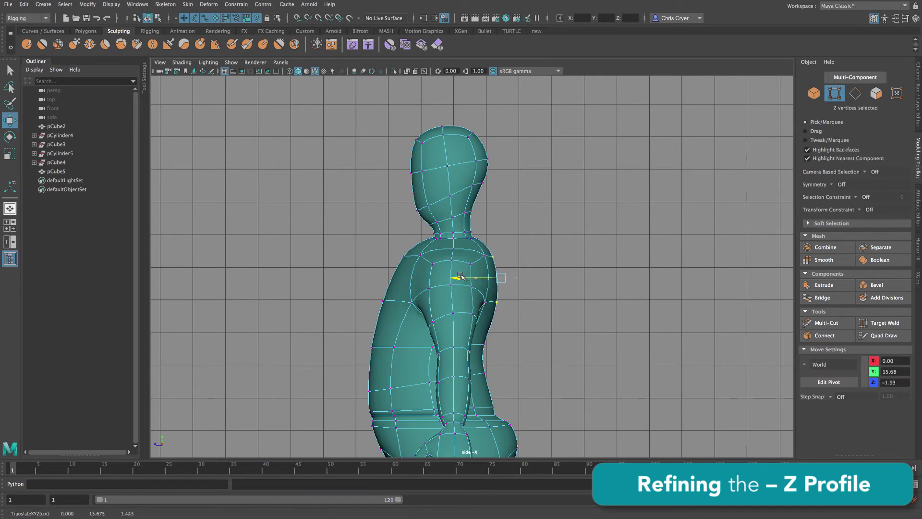
left_click_drag(460, 276, 460, 276)
Select the three profile vertices at the rear of the pants and pull them forward.
middle_click_drag(551, 358, 552, 214, "alt")
scroll(507, 285, "up", 5)
left_click_drag(581, 368, 581, 368)
left_click_drag(510, 285, 504, 285)
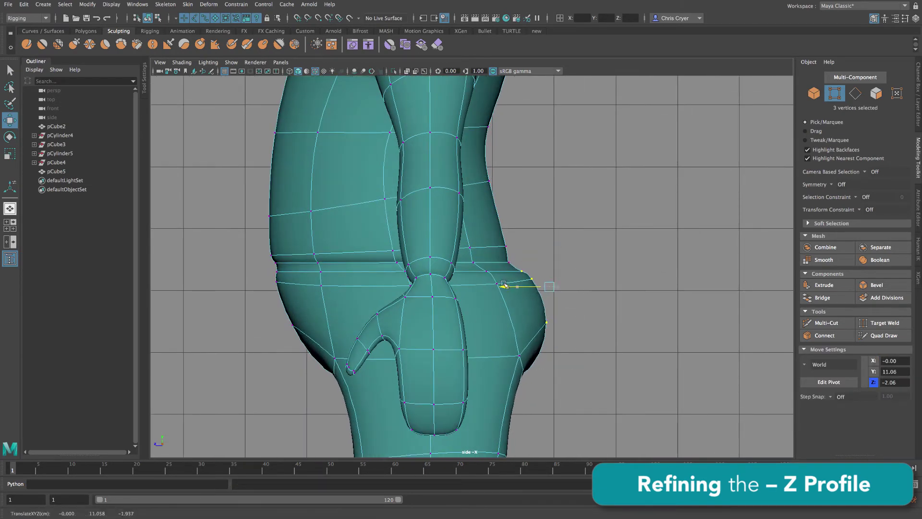
Adjust single vertices on the rear of the pants to smooth the seat profile, and return to object mode.
left_click(534, 288)
key("1")
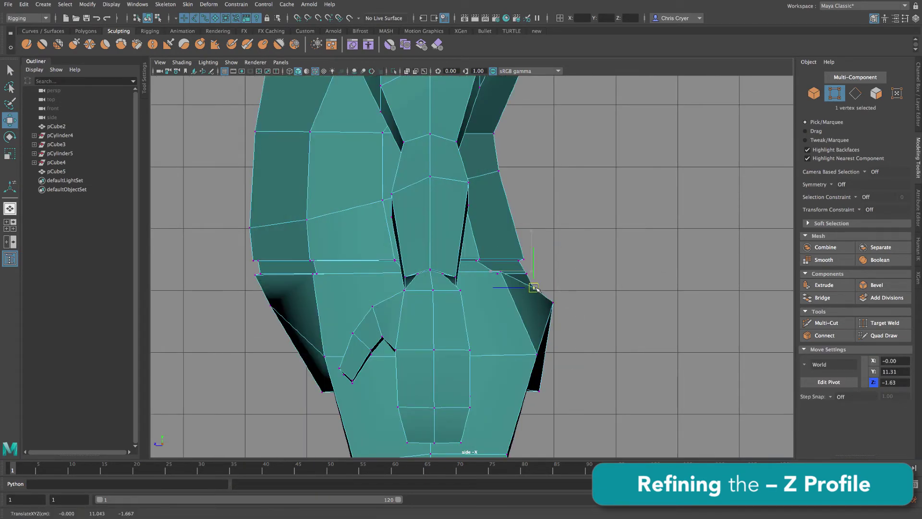
left_click_drag(565, 322, 566, 324)
left_click_drag(553, 302, 544, 309)
key("3")
left_click(579, 352)
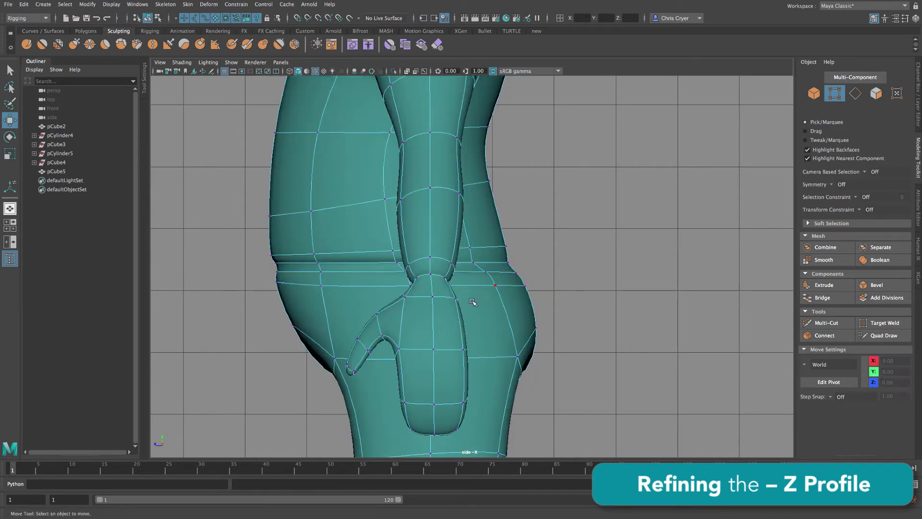
right_click_drag(472, 261, 520, 233)
right_click_drag(520, 233, 242, 257, "alt")
Select the four faces on top of the head and extrude them upward to form the hair or cap.
key("space")
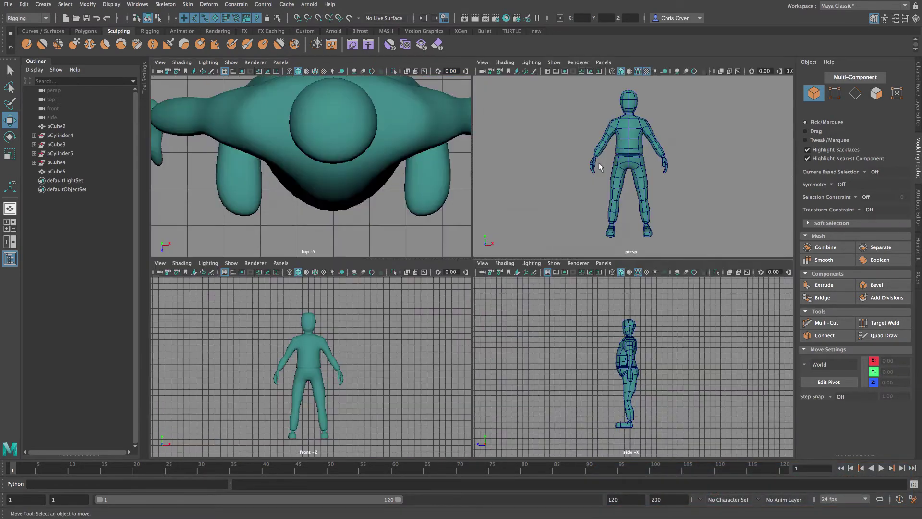
key("space")
left_click_drag(601, 186, 567, 185, "alt")
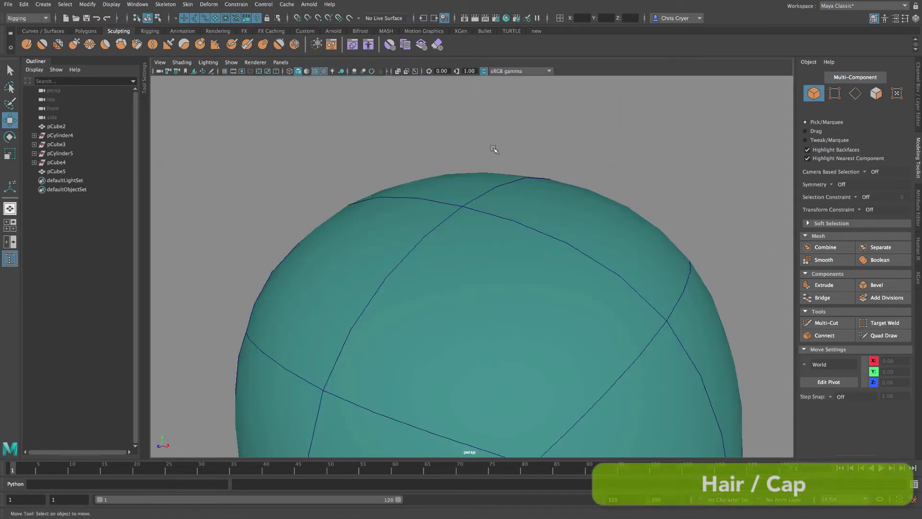
right_click_drag(461, 190, 463, 200)
left_click(552, 215)
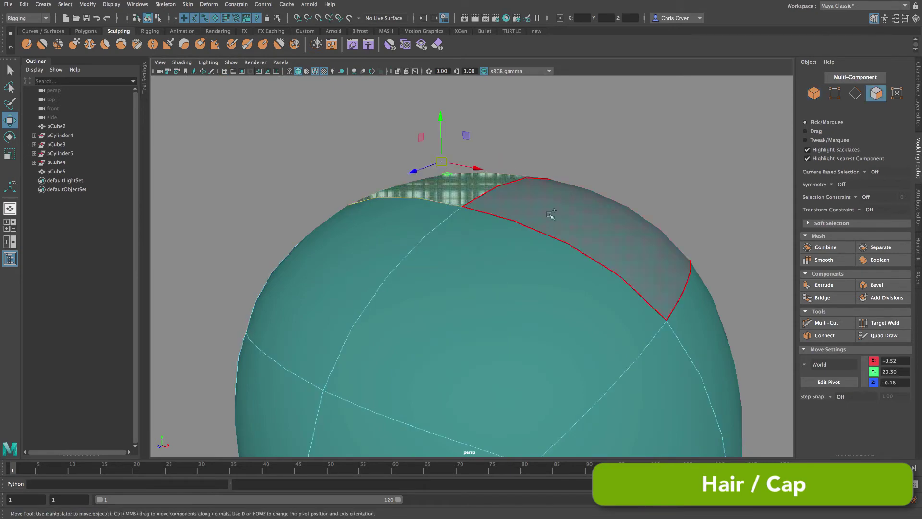
scroll(552, 214, "up", 3)
left_click(460, 288, "shift")
scroll(460, 288, "down", 5)
left_click_drag(460, 288, 455, 241, "alt")
middle_click_drag(454, 241, 458, 231, "alt")
left_click(824, 285)
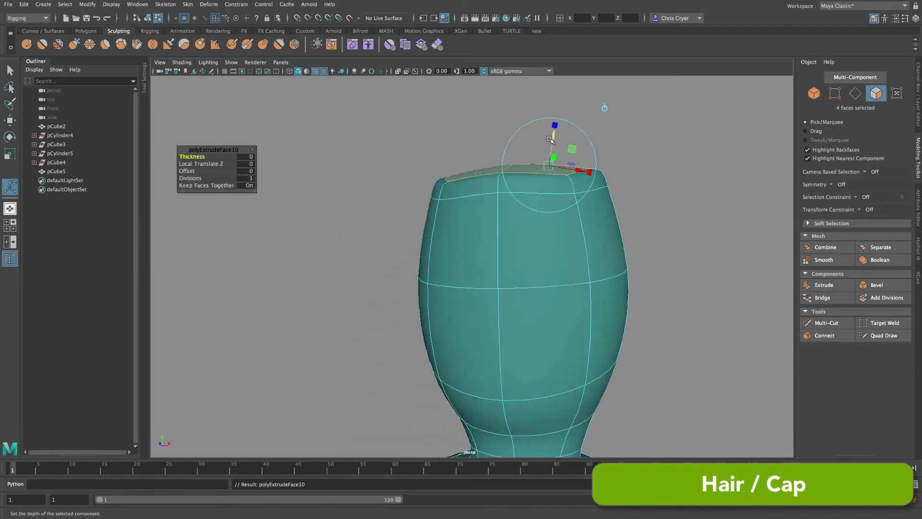
left_click_drag(553, 136, 559, 96)
Extrude the two front faces of the cap forward by about 0.5 to form a brim, and return to object mode.
right_click_drag(494, 149, 494, 173)
left_click(474, 169)
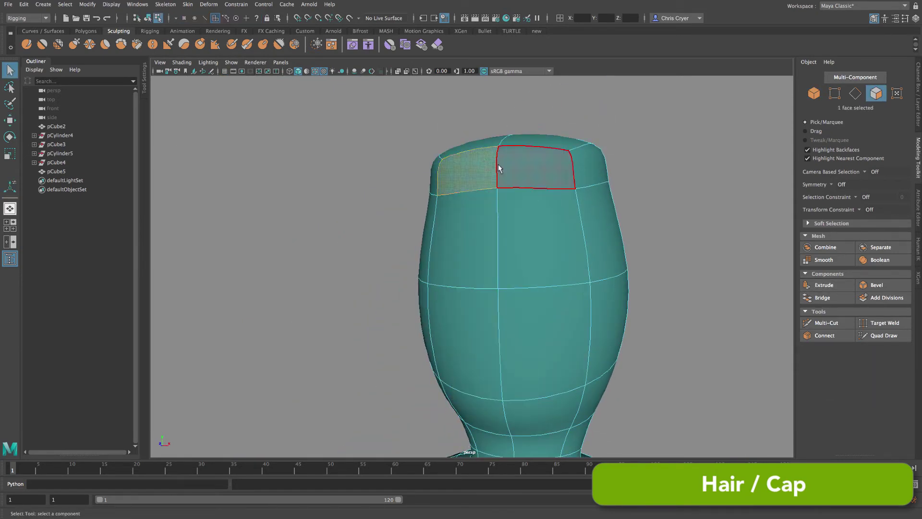
left_click(531, 169, "shift")
left_click(825, 286)
left_click_drag(644, 260, 590, 259, "alt")
scroll(589, 260, "down", 3)
middle_click_drag(589, 259, 644, 231, "alt")
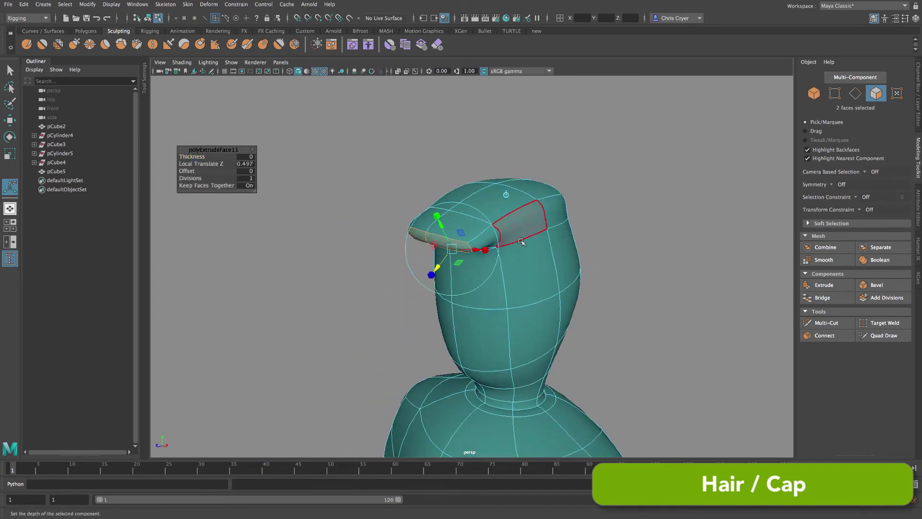
right_click_drag(522, 241, 603, 218)
left_click(350, 216)
scroll(350, 216, "down", 8)
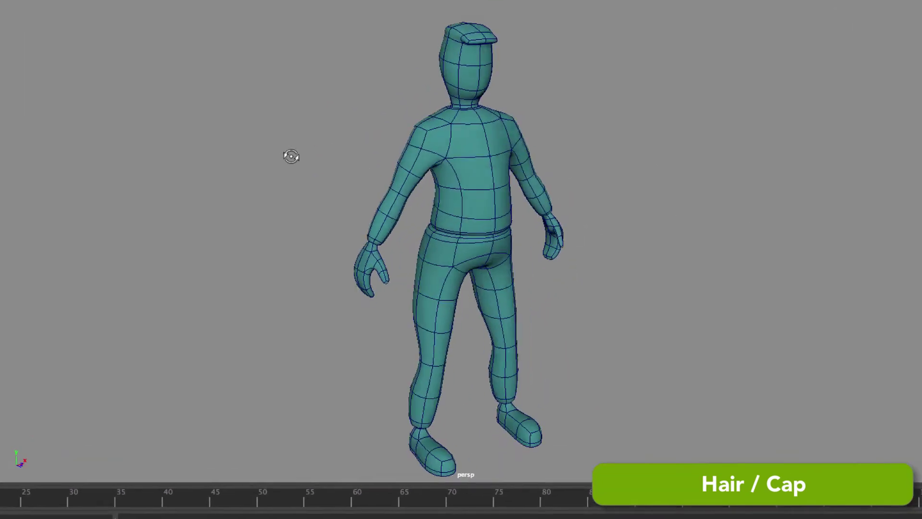
left_click_drag(348, 240, 481, 239, "alt")
left_click_drag(489, 154, 237, 146, "alt")
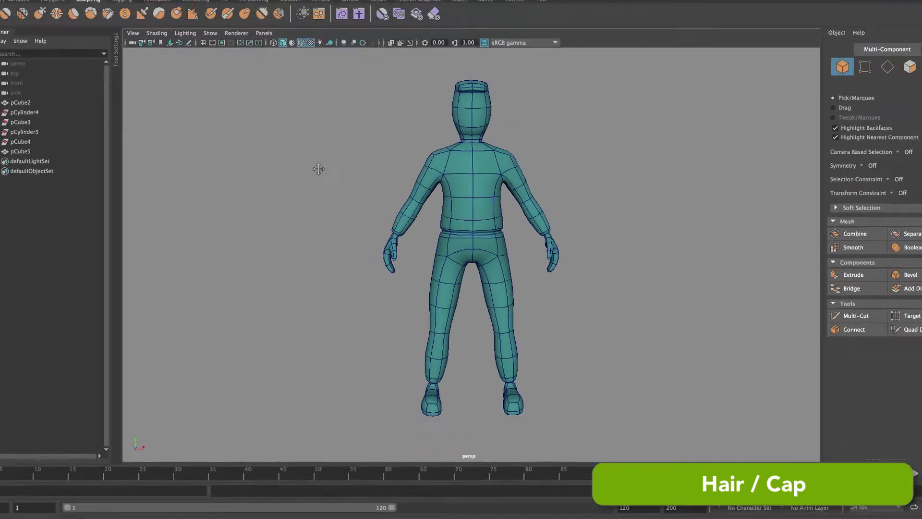
left_click_drag(318, 169, 287, 171, "alt")
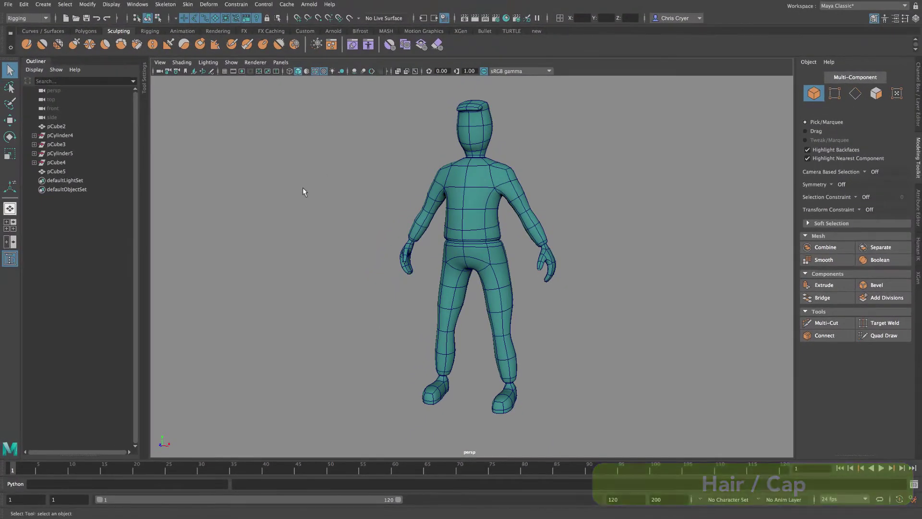
Select the sleeve cuff edge loops with Object X symmetry, bevel them with a fraction of 0.5 and 1 segment, and preview the smoothed mesh.
left_click_drag(556, 251, 591, 280, "ctrl+alt")
left_click(419, 233)
left_click_drag(420, 233, 406, 235, "alt")
key("1")
right_click_drag(407, 235, 407, 209)
left_click(843, 184)
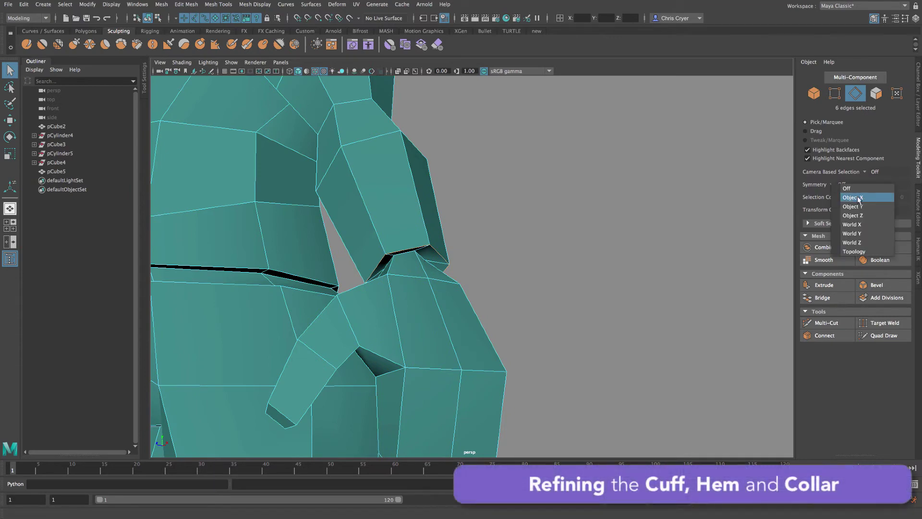
left_click(856, 197)
left_click(876, 285)
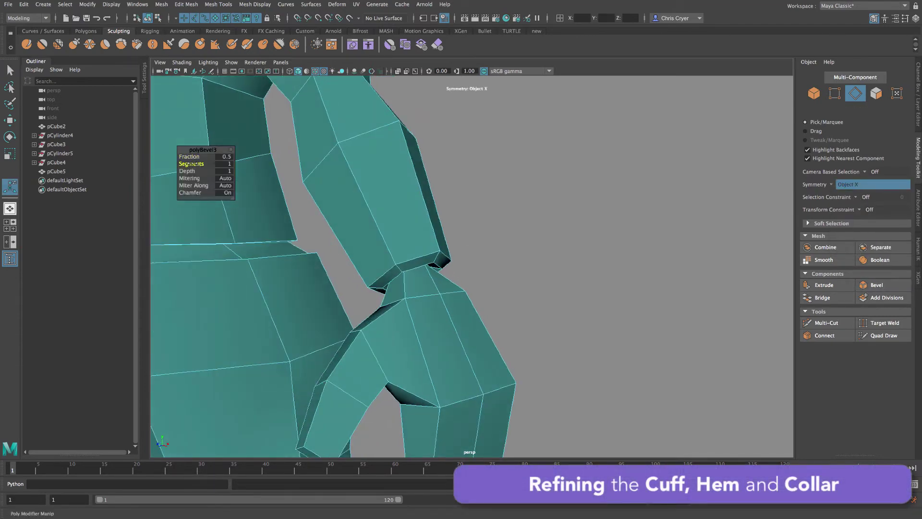
scroll(391, 232, "down", 5)
key("3")
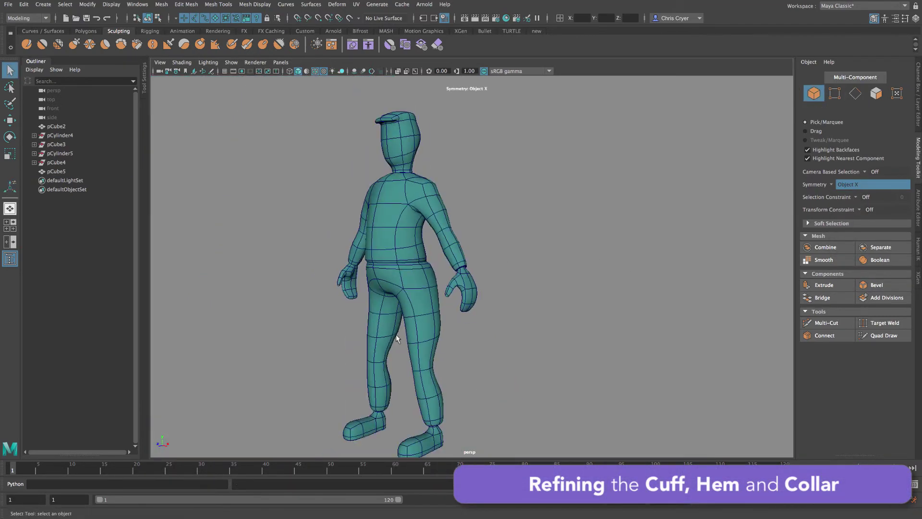
Select the edge loop at the bottom of the pant leg above the ankle and bevel it with Object X symmetry.
middle_click_drag(397, 339, 391, 211, "alt")
left_click_drag(387, 273, 507, 325, "ctrl+alt")
left_click_drag(504, 288, 421, 272, "alt")
left_click(421, 272)
right_click_drag(420, 260, 419, 237)
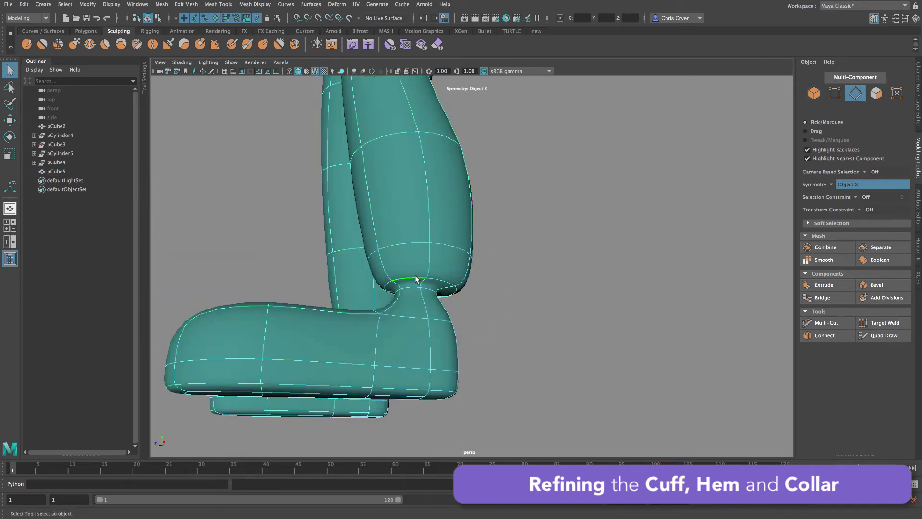
left_click(876, 285)
left_click_drag(403, 243, 447, 255, "alt")
Select the ankle edge loop just inside the pants cuff for scaling, adjust the soft selection, and return to object mode.
right_click_drag(445, 256, 403, 268)
key("ctrl+z")
key("r")
left_click_drag(295, 249, 221, 256, "alt")
key("b")
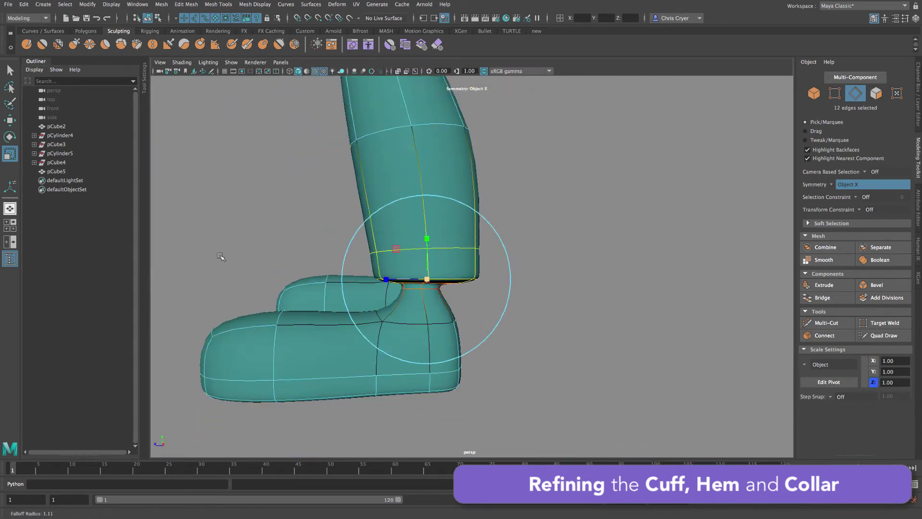
left_click_drag(381, 280, 490, 293, "alt")
right_click_drag(461, 243, 520, 226)
left_click(646, 269)
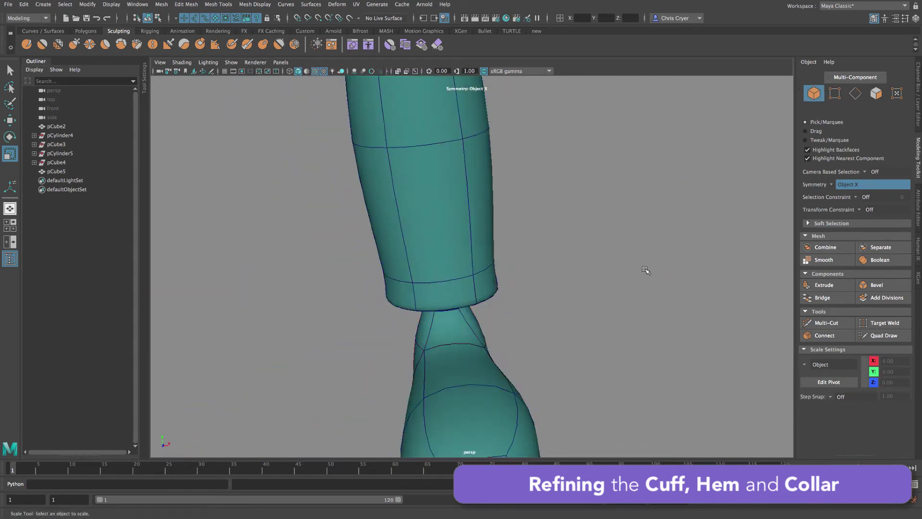
Switch to the unsmoothed mesh, select the eight-edge collar loop at the base of the neck, and adjust its scale.
right_click_drag(646, 270, 480, 250, "alt")
middle_click_drag(474, 86, 460, 347, "alt")
scroll(616, 317, "up", 8)
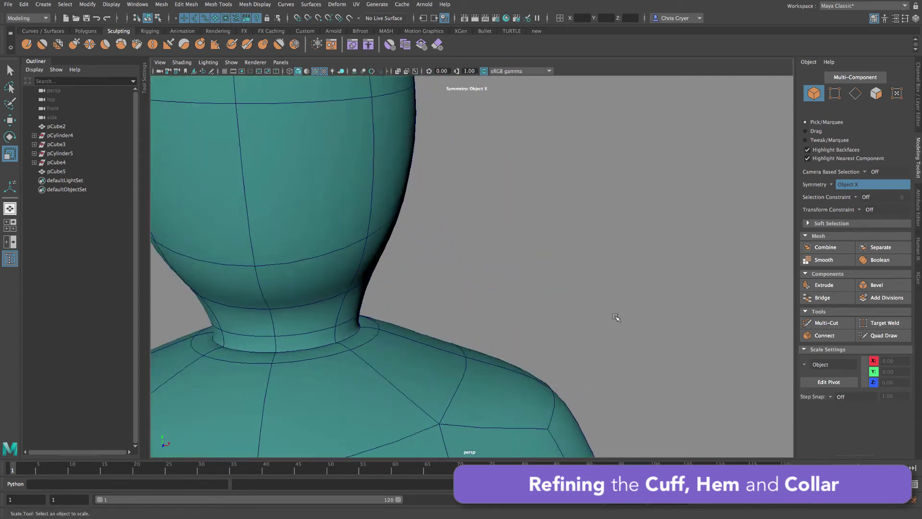
right_click_drag(497, 261, 498, 302)
right_click_drag(497, 245, 496, 237)
key("1")
mouse_move(497, 237)
left_mouse_down("alt")
mouse_move(441, 286)
mouse_move(461, 242)
mouse_move(484, 227)
left_mouse_up("alt")
right_click(484, 226)
left_click(482, 225)
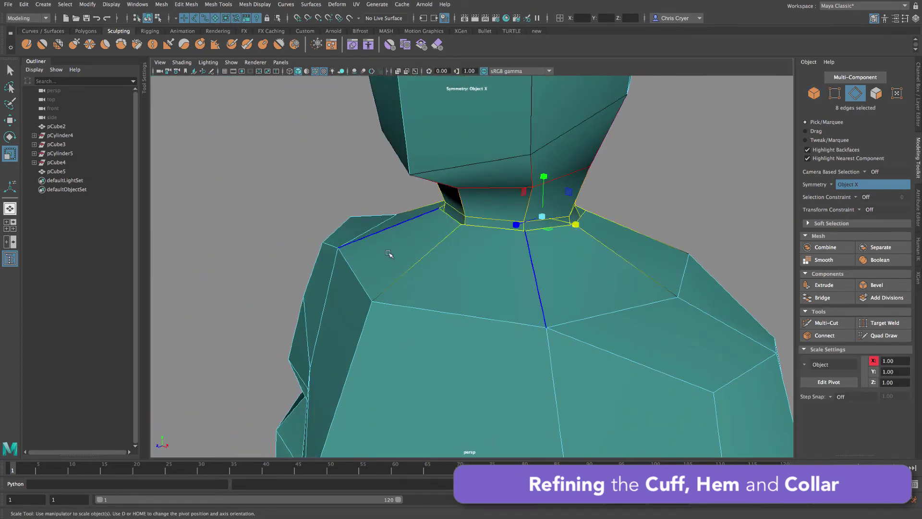
Insert an edge loop around the collar with Multi-Cut, preview the smoothed mesh, and return to object mode.
left_click_drag(571, 226, 597, 282, "alt")
left_click(827, 323)
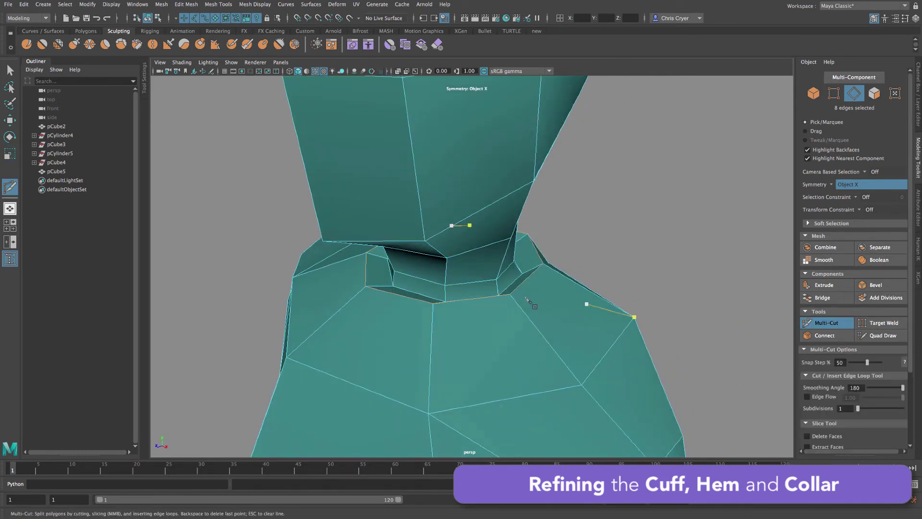
key("3")
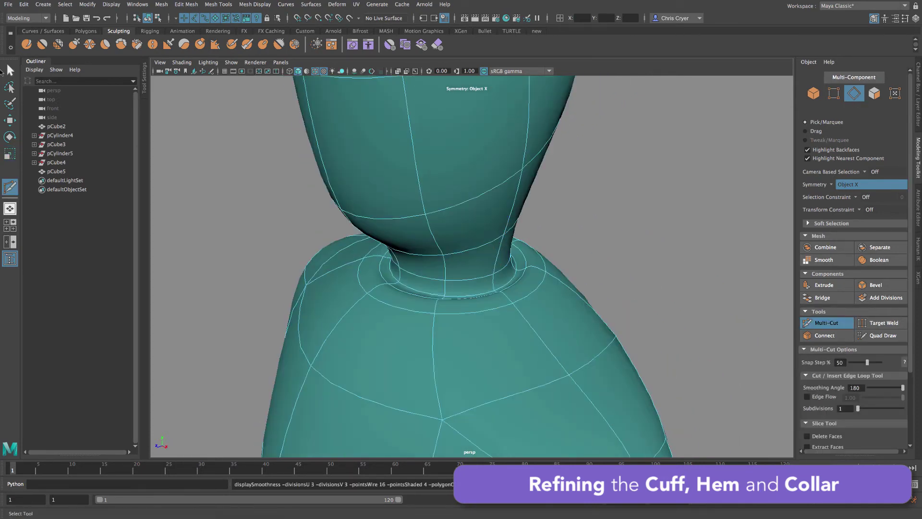
key("q")
right_click_drag(412, 191, 449, 178)
left_click(634, 223)
In the side view, select the four vertices at the back of the thighs, move them to refine the leg profile, and preview the smoothed mesh.
right_click_drag(634, 223, 440, 268, "alt")
left_click_drag(439, 268, 427, 259, "alt")
middle_click_drag(533, 365, 501, 300, "alt")
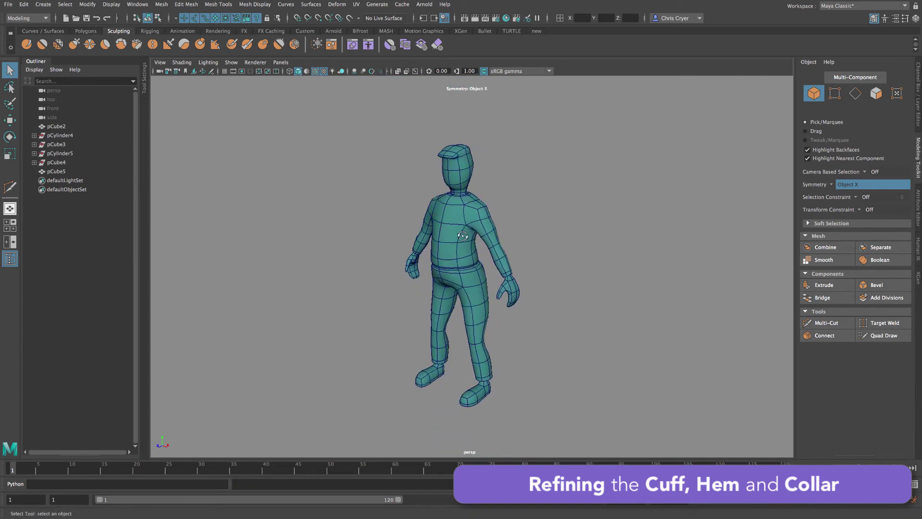
left_click_drag(500, 300, 478, 294, "alt")
key("space")
key("space")
left_click_drag(395, 247, 496, 324, "ctrl+alt")
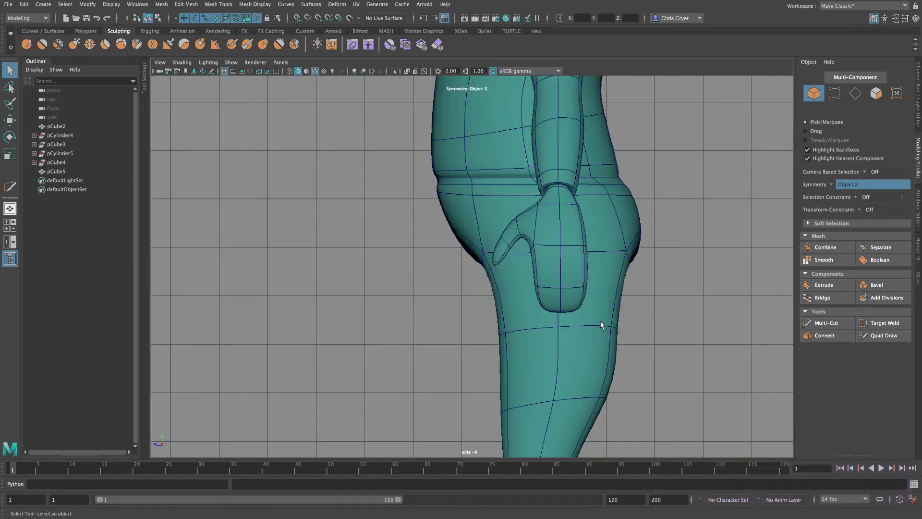
left_click(602, 325)
right_click_drag(607, 321, 562, 264)
key("1")
left_click_drag(601, 369, 640, 415)
scroll(639, 414, "down", 5)
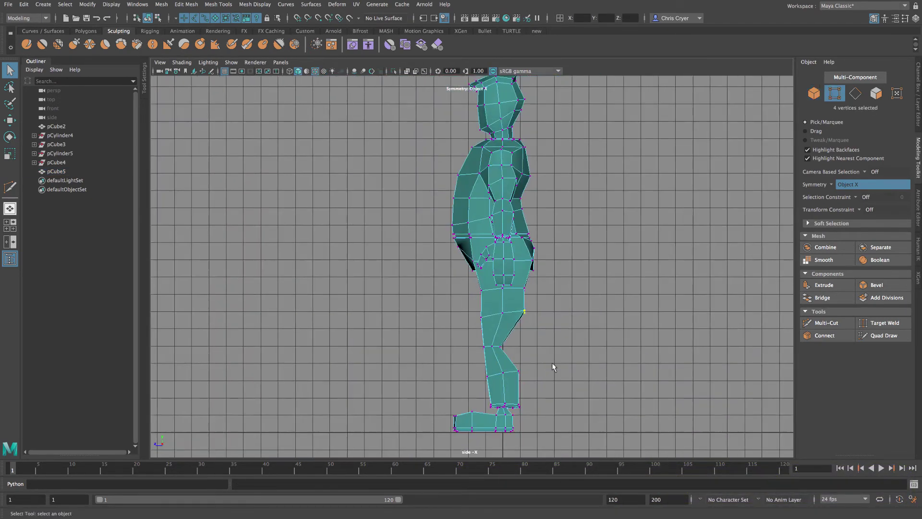
key("w")
key("3")
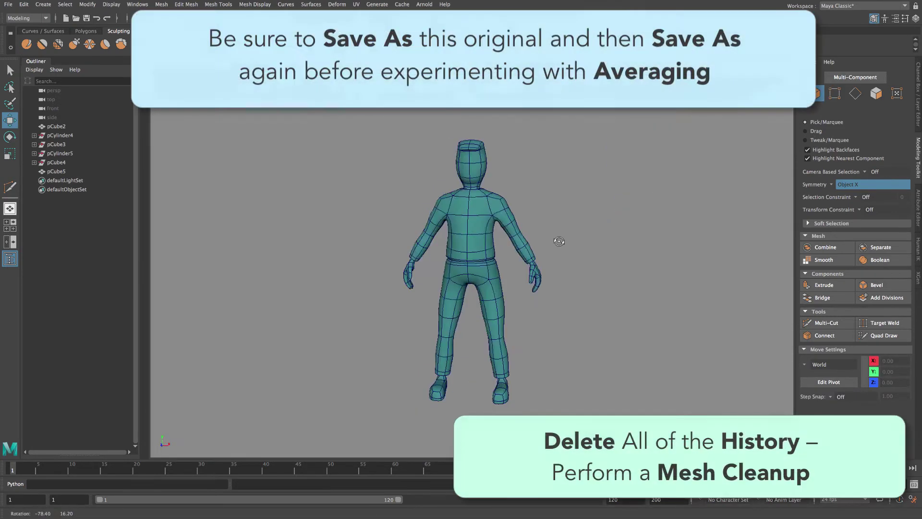
Average the vertices of the whole body mesh with a smoothing amount of 5.
mouse_move(559, 241)
left_mouse_down("alt")
mouse_move(620, 241)
mouse_move(394, 239)
mouse_move(561, 243)
left_mouse_up("alt")
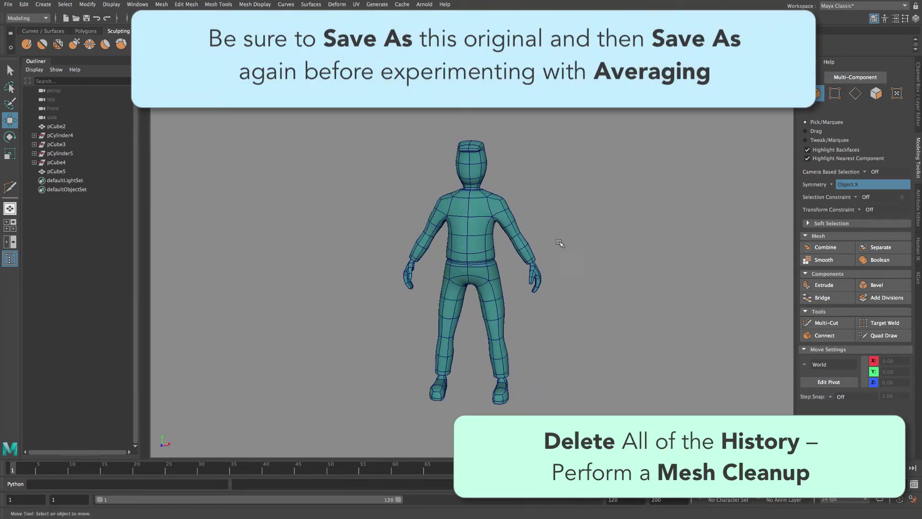
left_click(466, 226)
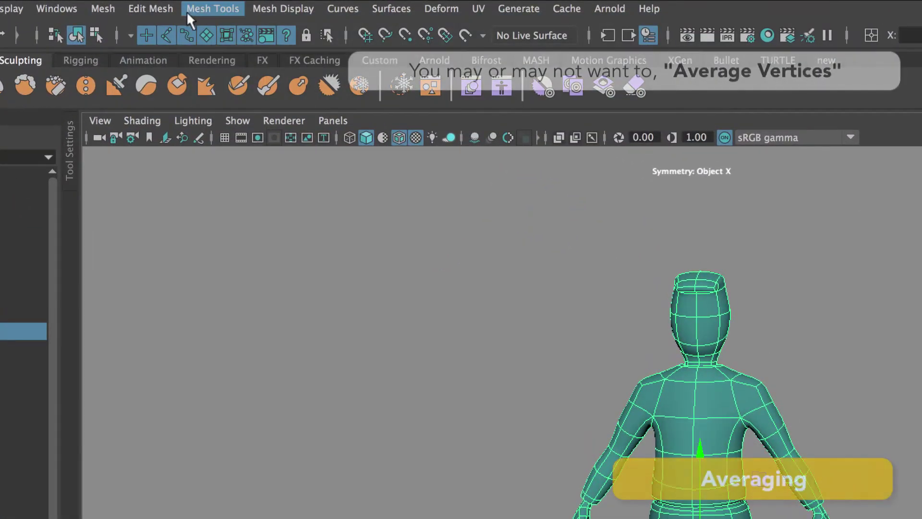
left_click(157, 7)
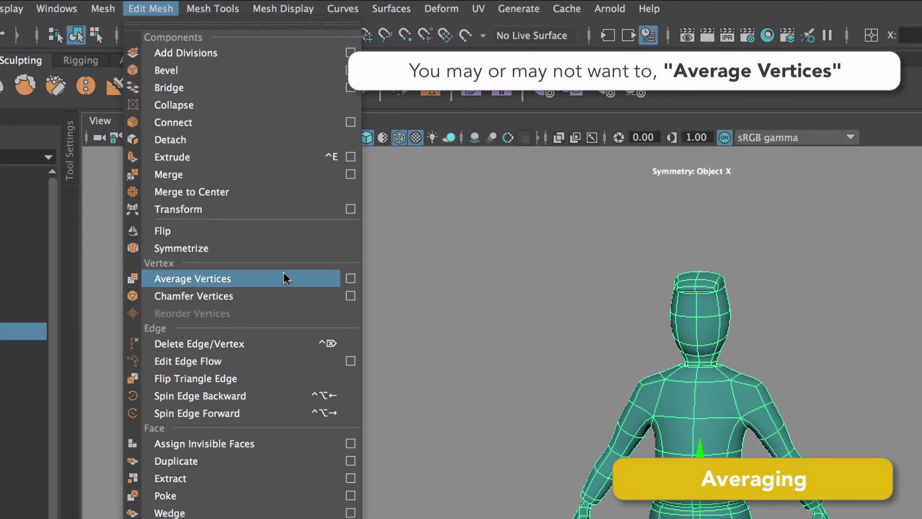
left_click(360, 278)
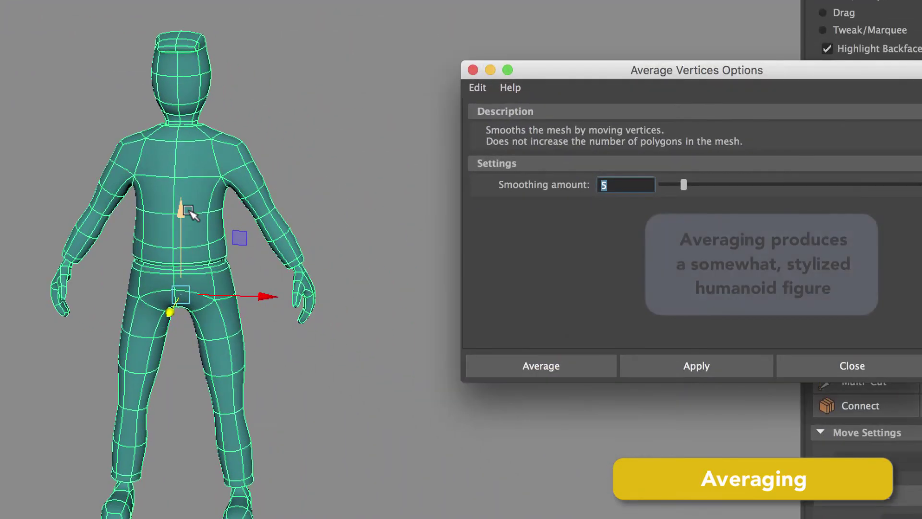
left_click(544, 368)
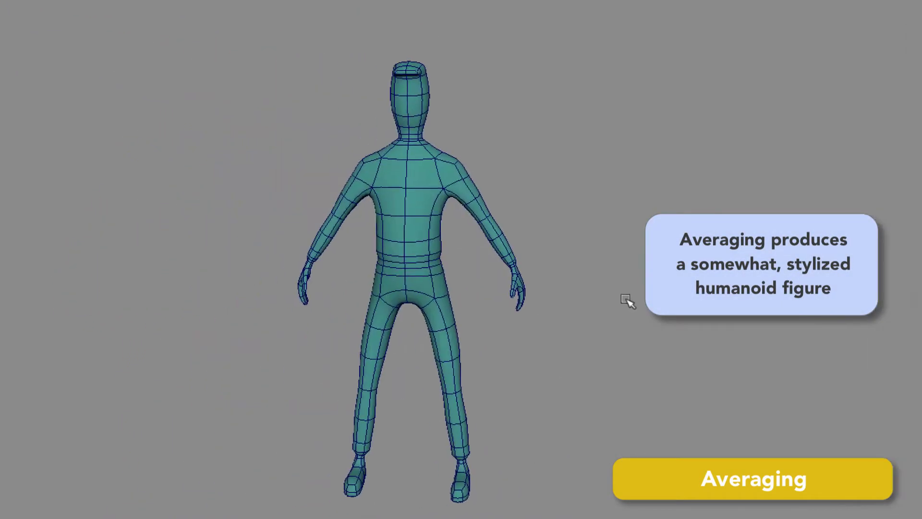
Scale the horizontal edge loop around the middle of the neck to refine its shape, and return to object mode.
right_click(396, 203)
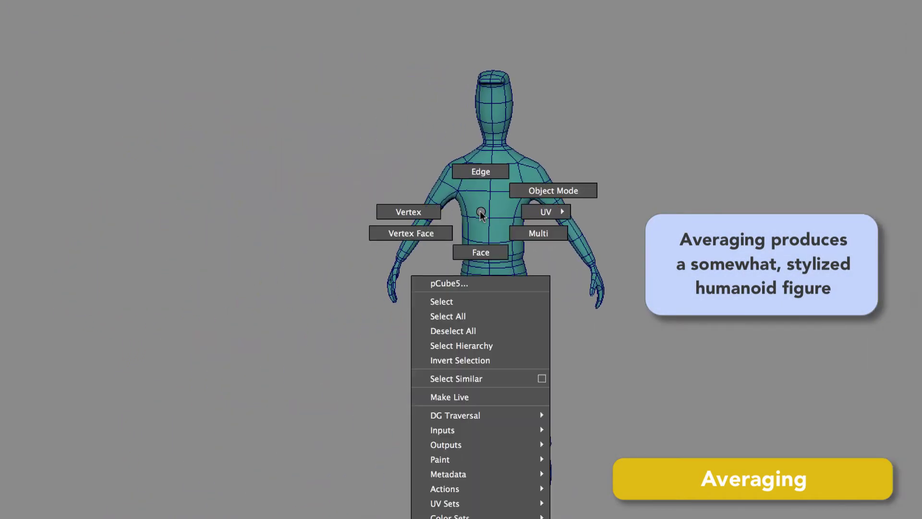
left_click(527, 190)
left_click_drag(447, 104, 526, 147, "ctrl+alt")
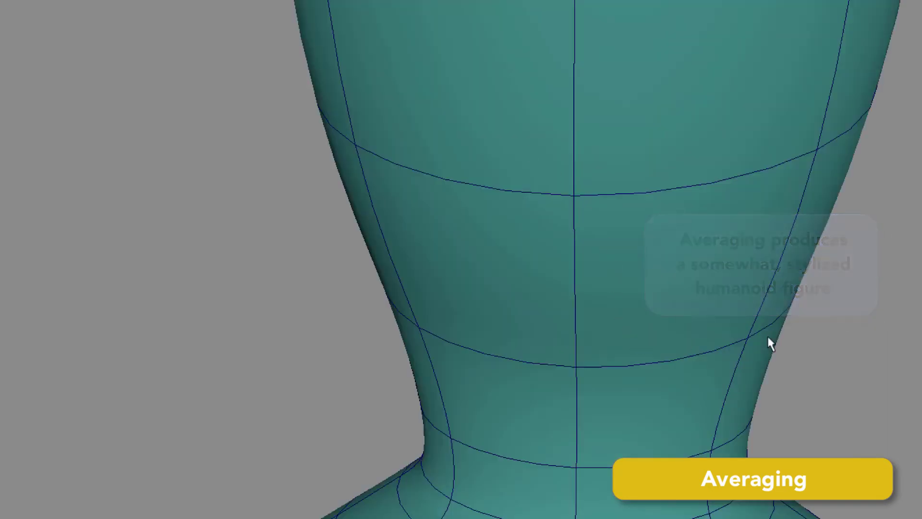
right_click_drag(768, 339, 587, 326, "alt")
left_click(595, 381)
right_click_drag(594, 382, 594, 240)
double_click(578, 397)
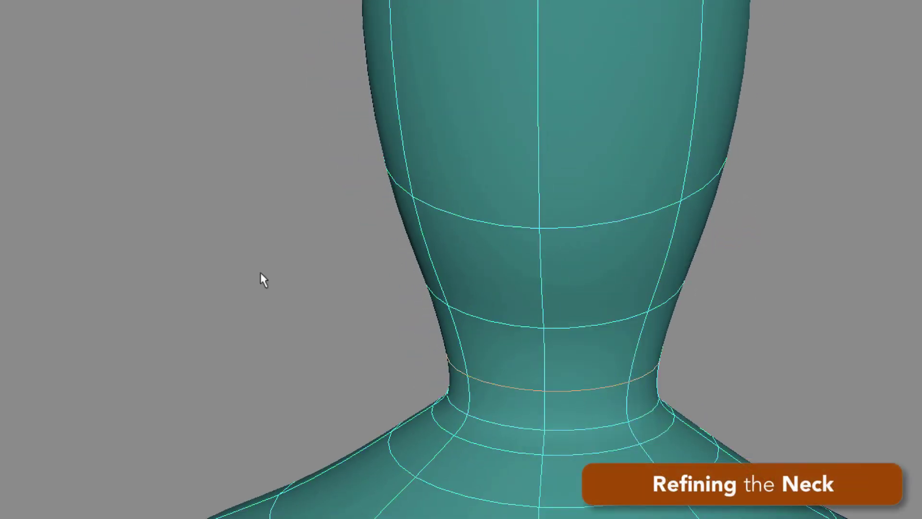
left_click_drag(609, 365, 582, 365)
right_click_drag(569, 270, 811, 283)
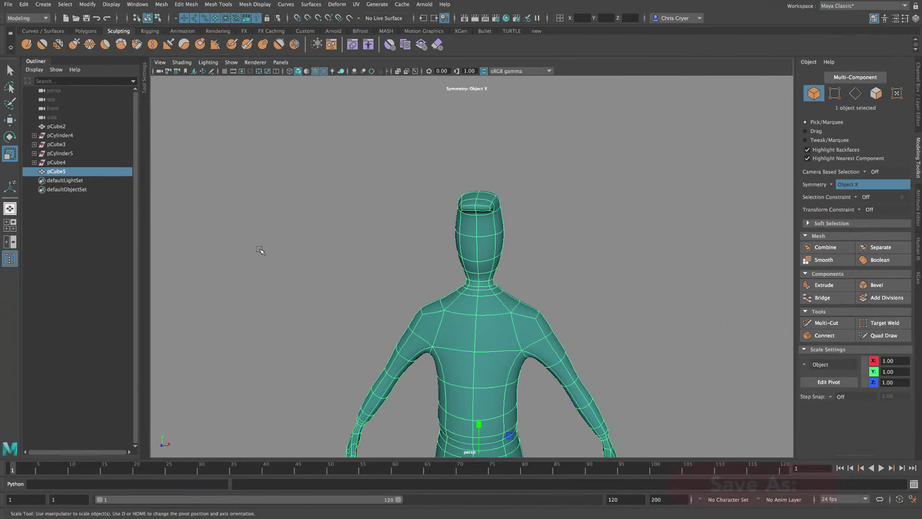
left_click(259, 251)
scroll(639, 319, "down", 5)
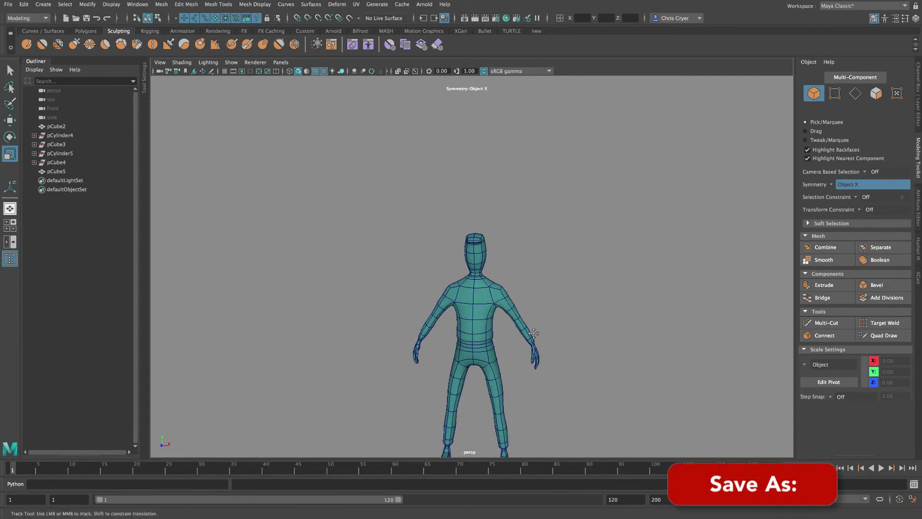
Select the body mesh and open the UV Editor to show its UV layout.
mouse_move(639, 319)
left_mouse_down("alt")
mouse_move(257, 313)
mouse_move(622, 314)
left_mouse_up("alt")
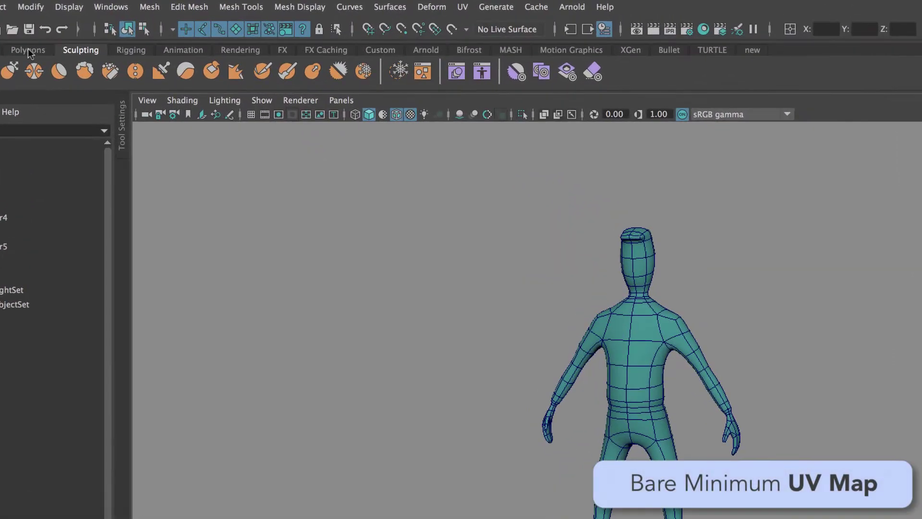
left_click(28, 50)
left_click(623, 334)
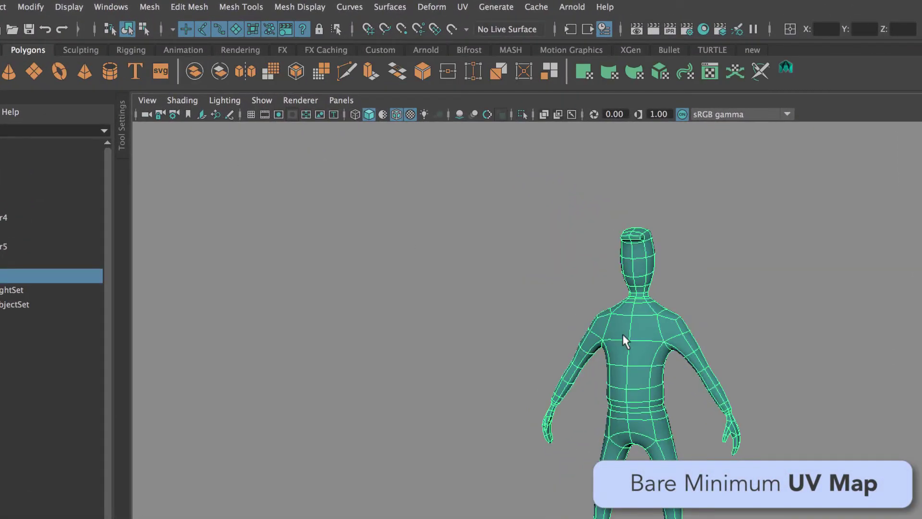
left_click(463, 8)
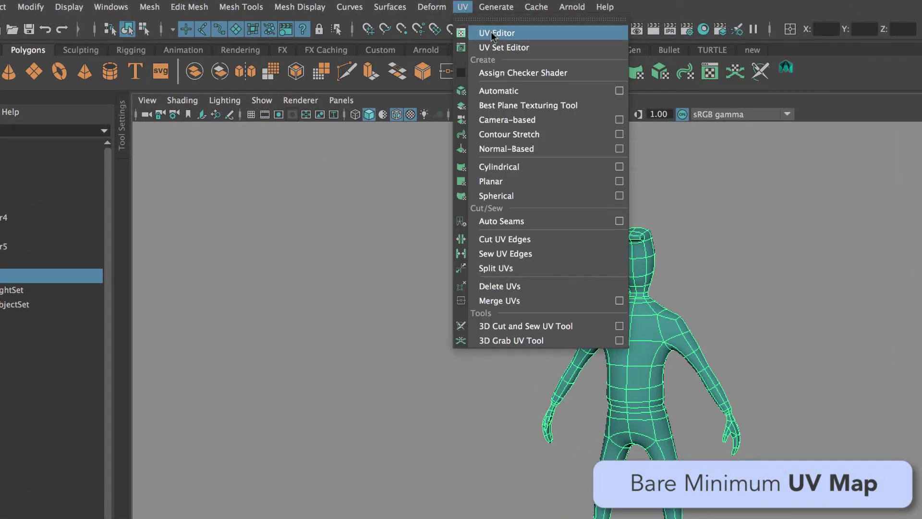
left_click(491, 31)
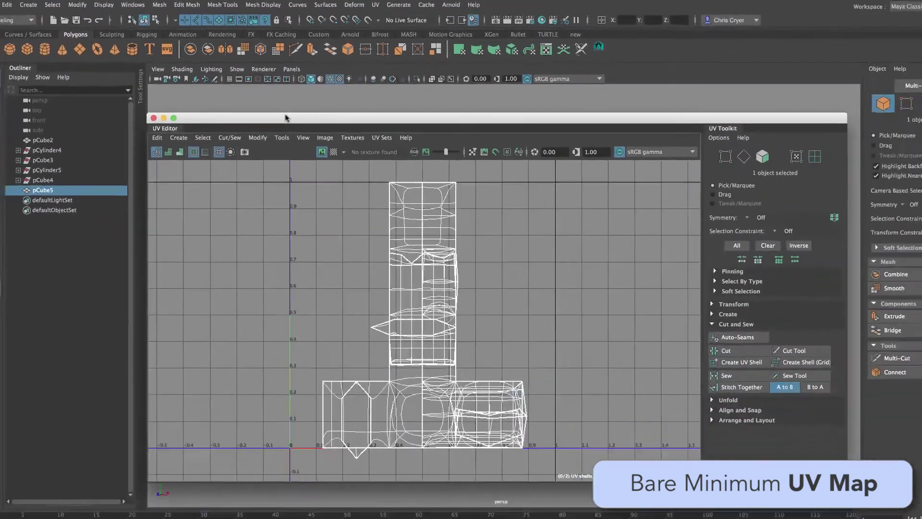
Apply planar UV mapping to the body from the Z axis, fitted to the bounding box with the width/height ratio kept.
left_click_drag(309, 182, 921, 179)
left_click(356, 4)
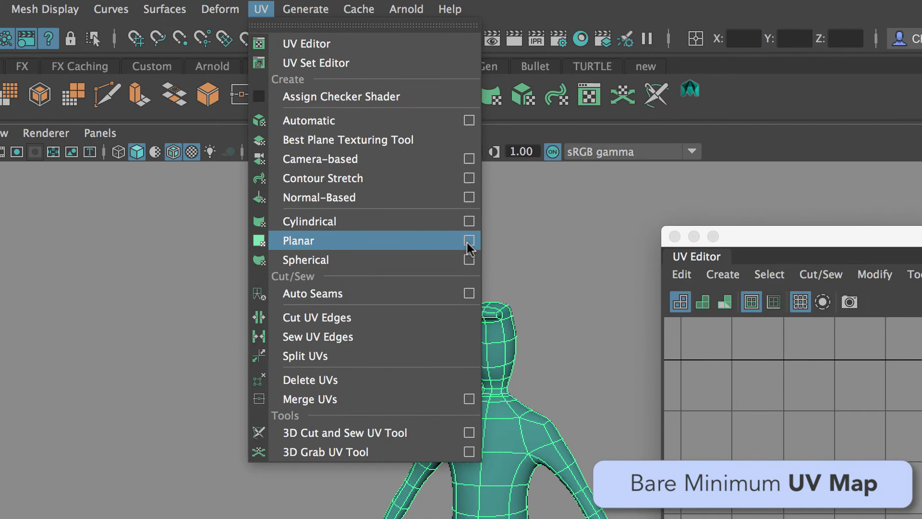
left_click(468, 241)
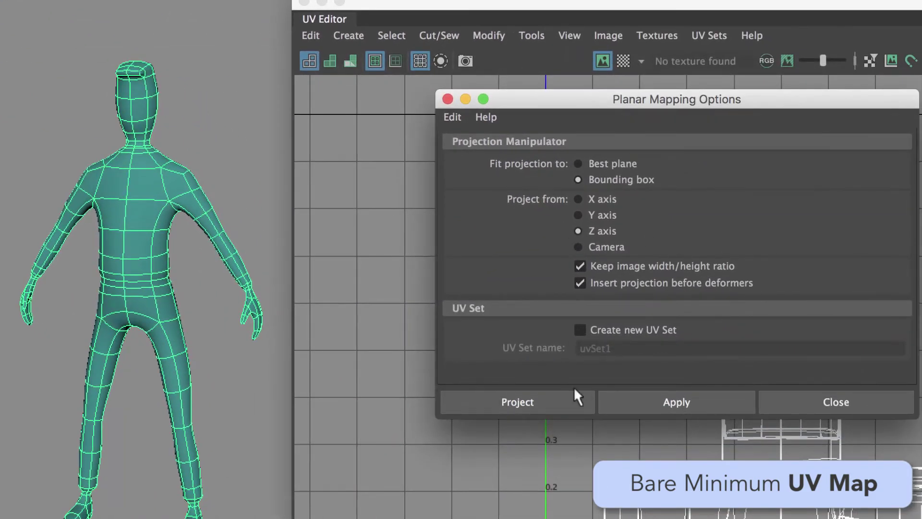
left_click(523, 398)
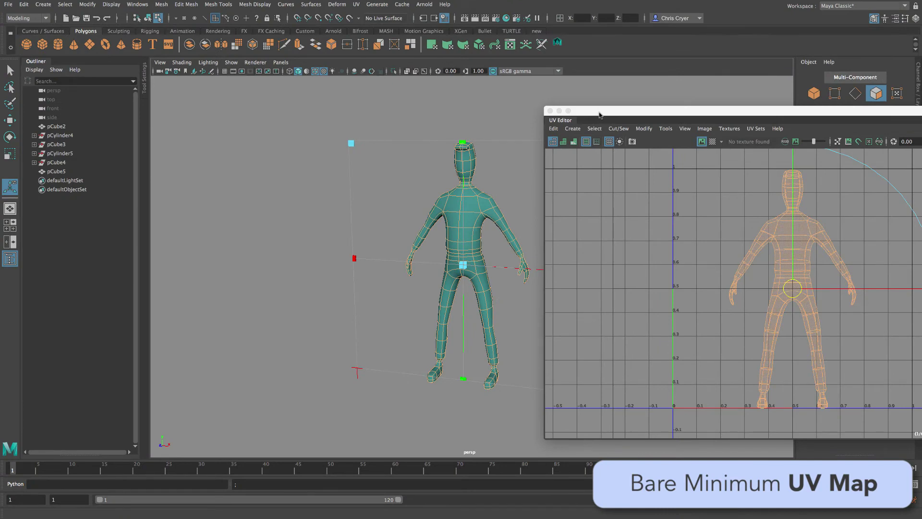
left_click_drag(600, 115, 676, 262)
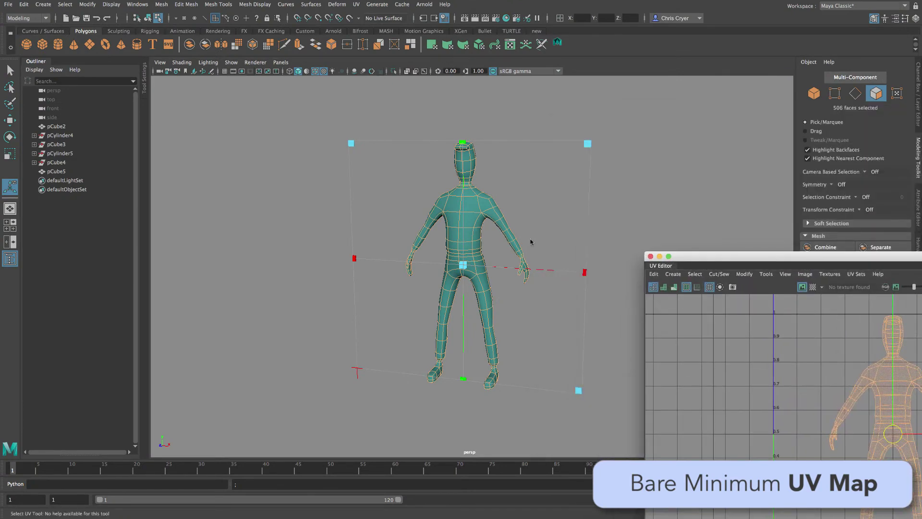
Return the body mesh to object mode and set the selection symmetry to Object X.
right_click(475, 208)
left_click(500, 194)
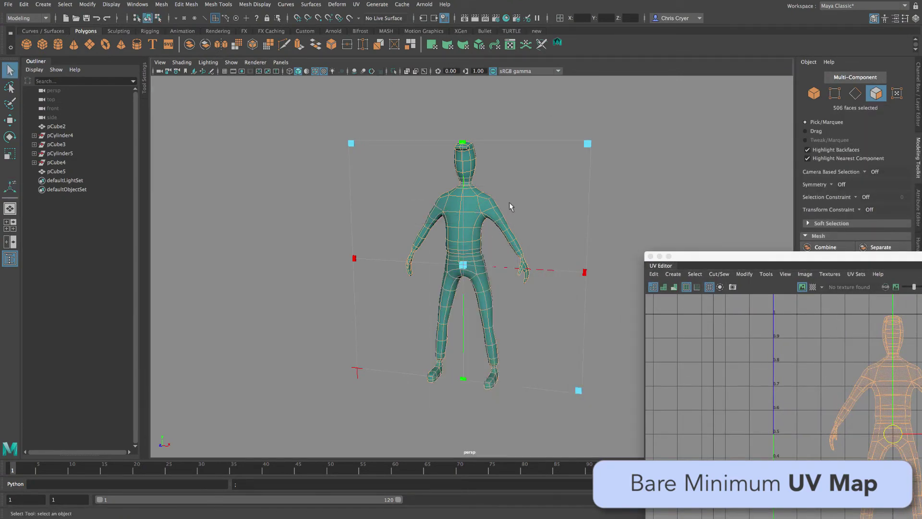
key("f")
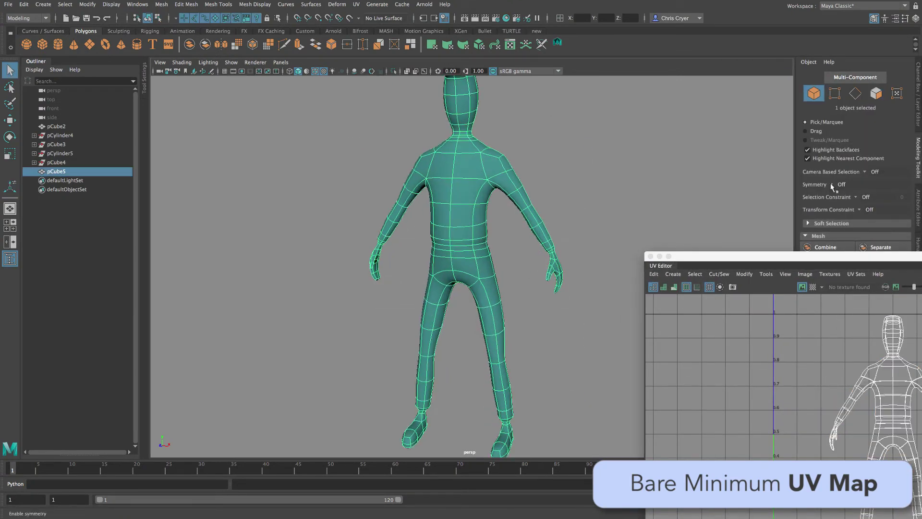
left_click(832, 185)
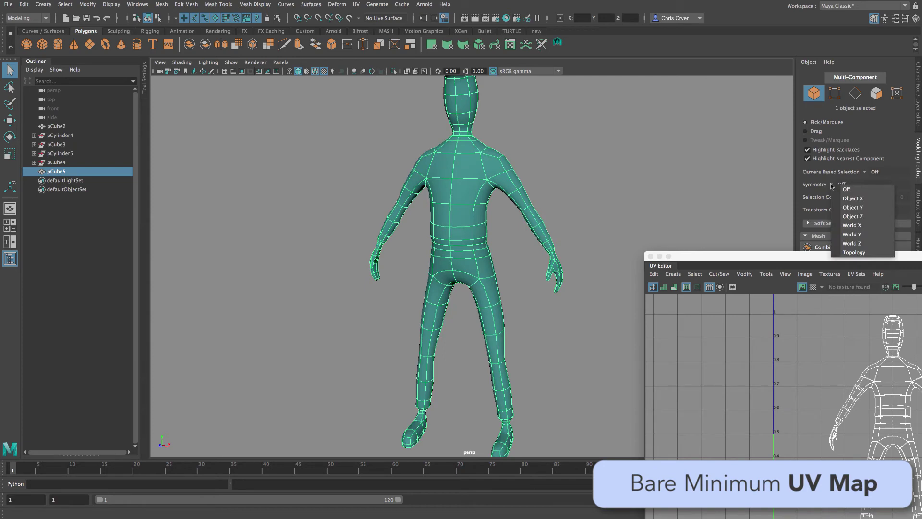
left_click(857, 200)
Select the edge loop along the body's side seams, from head to hands and feet, using Object X symmetry.
right_click(489, 170)
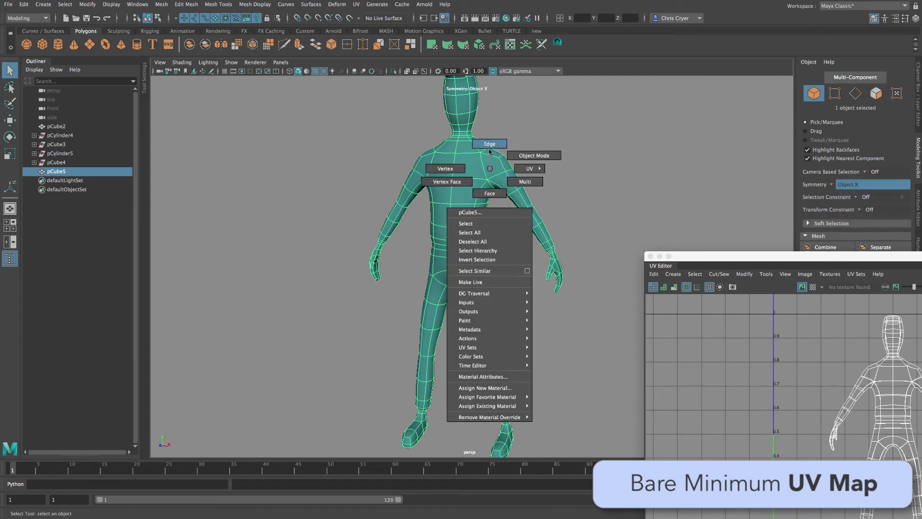
left_click(489, 144)
left_click_drag(433, 233, 525, 213, "alt")
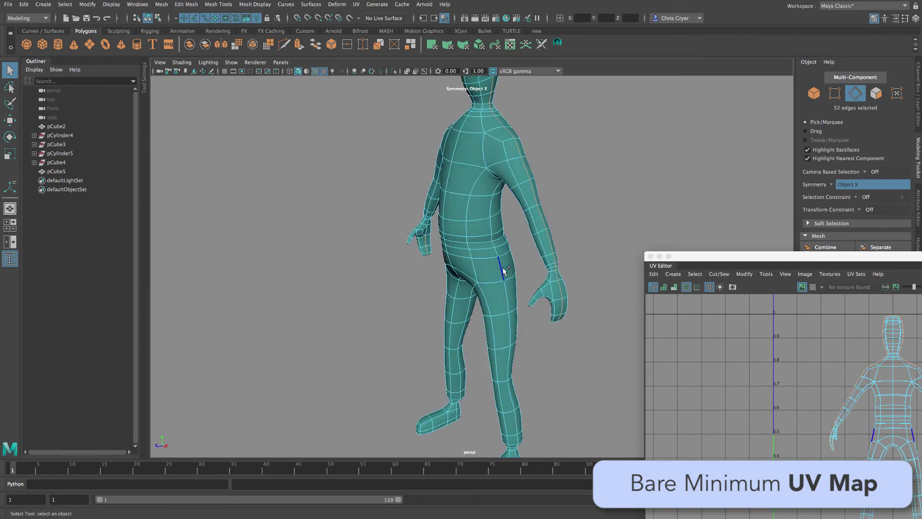
left_click_drag(503, 269, 601, 257, "alt")
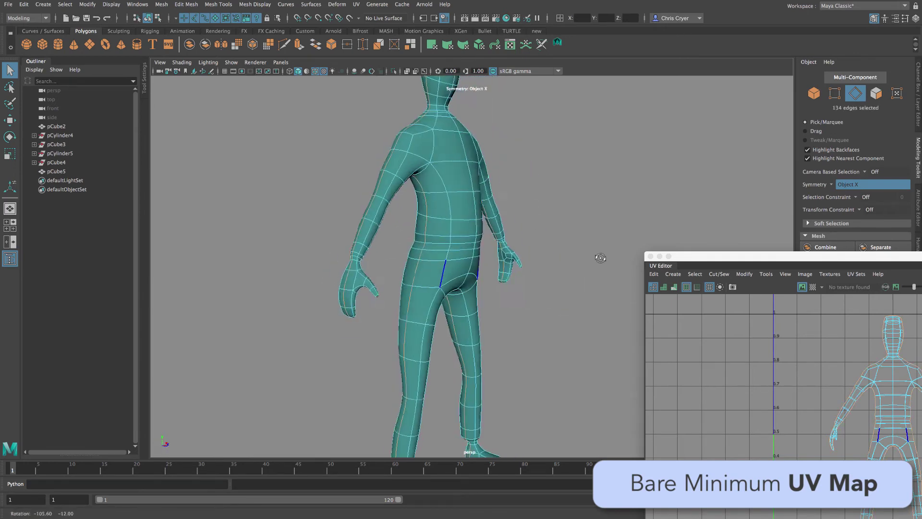
right_click_drag(504, 255, 557, 250, "alt")
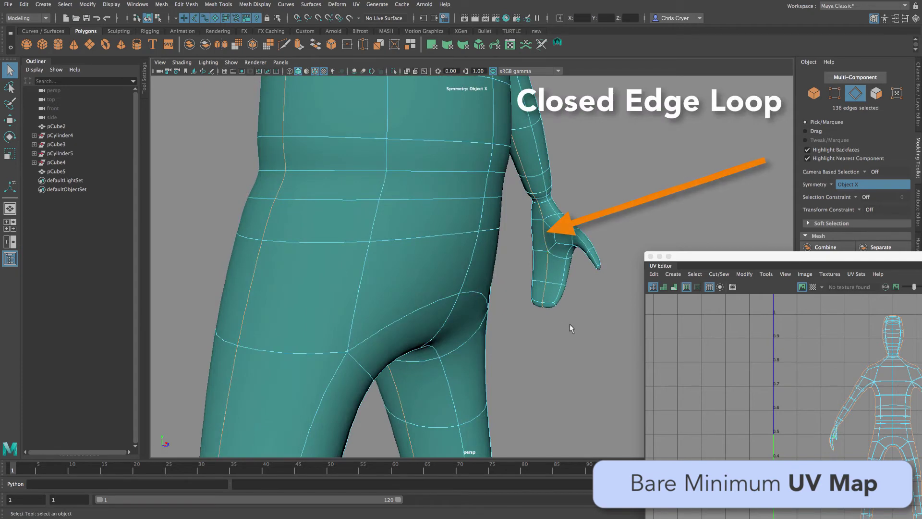
Switch to wireframe display and check whether the selected side-seam edge loop closes all the way around the body.
scroll(268, 288, "down", 5)
left_click_drag(268, 289, 272, 289, "alt")
key("4")
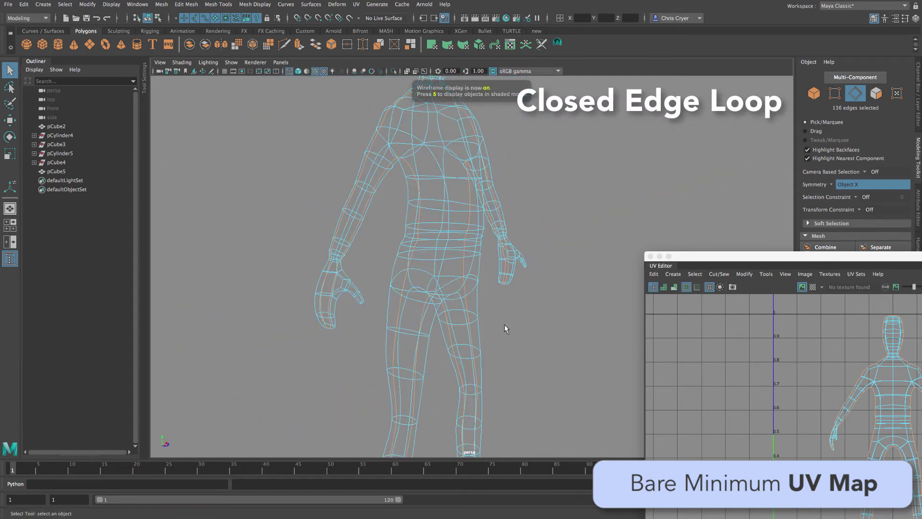
scroll(447, 326, "down", 5)
mouse_move(323, 309)
left_mouse_down("alt")
mouse_move(326, 251)
mouse_move(319, 321)
mouse_move(381, 360)
mouse_move(319, 333)
mouse_move(306, 314)
left_mouse_up("alt")
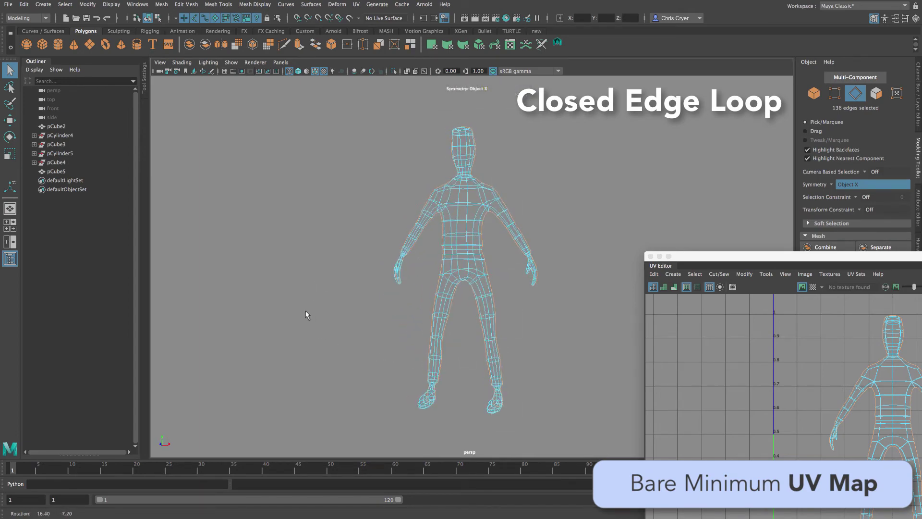
scroll(432, 319, "up", 3)
Cut the UVs along the selected seam edges and move one UV shell clear of the other.
left_click_drag(744, 257, 323, 93)
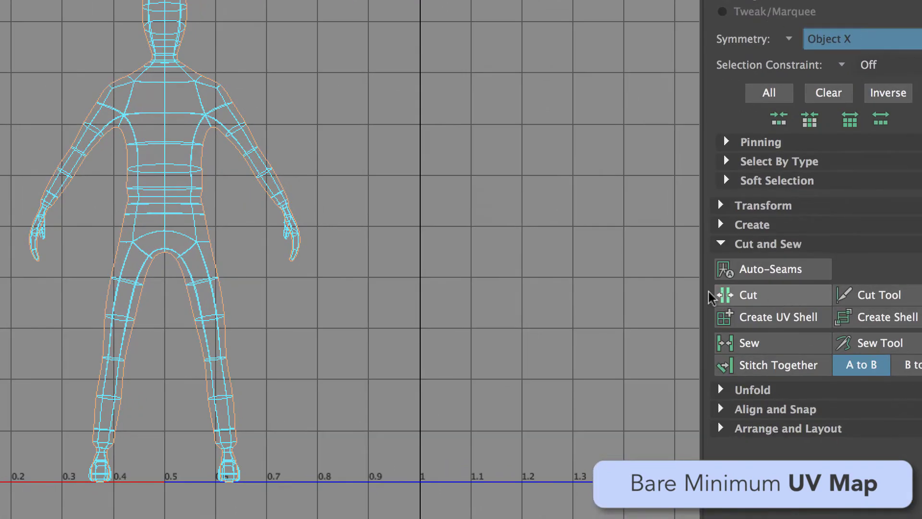
left_click(769, 295)
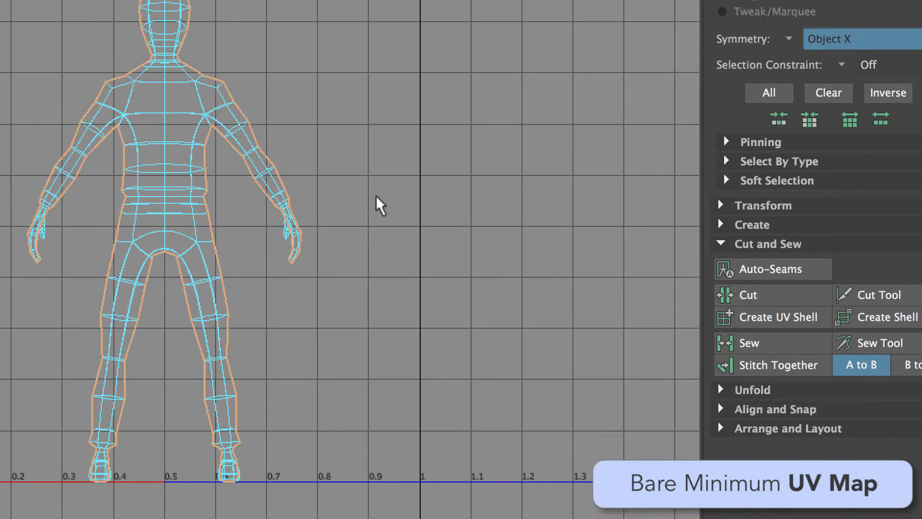
right_click(168, 132)
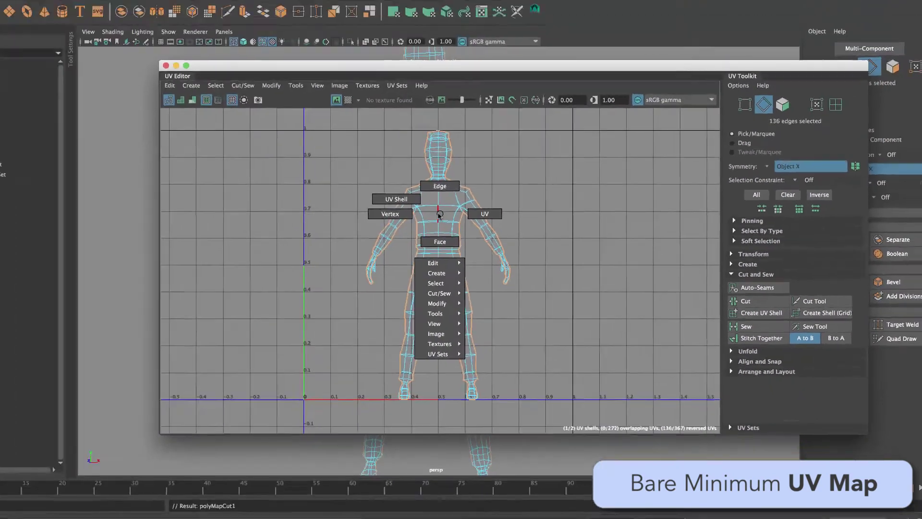
right_click_drag(438, 214, 396, 199)
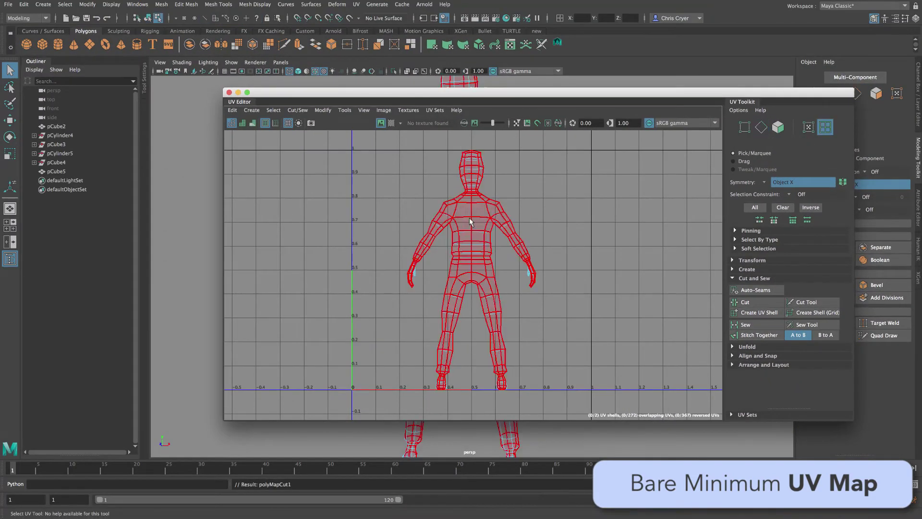
left_click(436, 207)
key("w")
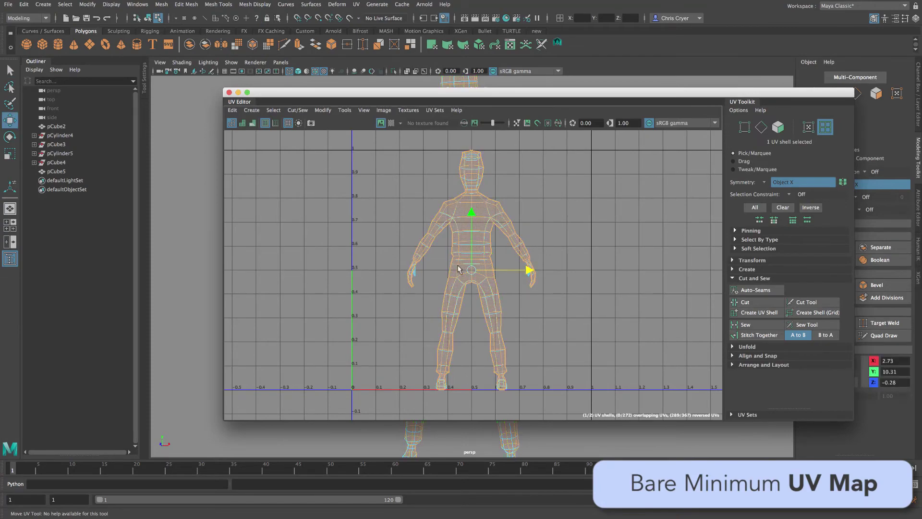
left_click_drag(459, 269, 387, 268)
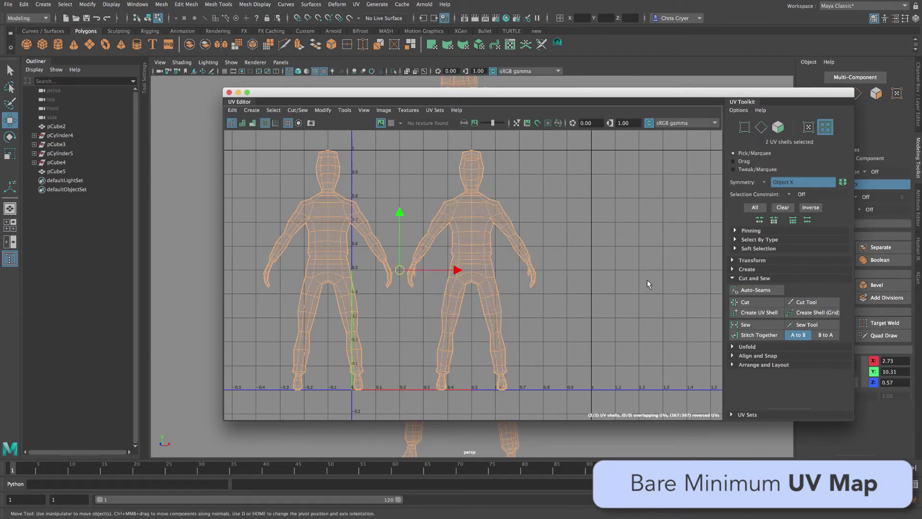
Run Layout on both UV shells to arrange them side by side in the UV tile, and move the UV Editor aside.
left_click(323, 110)
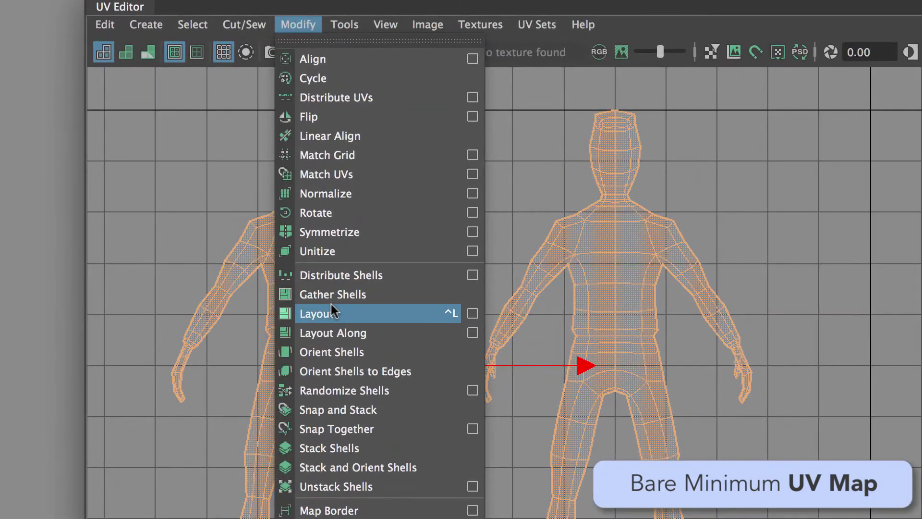
left_click(310, 315)
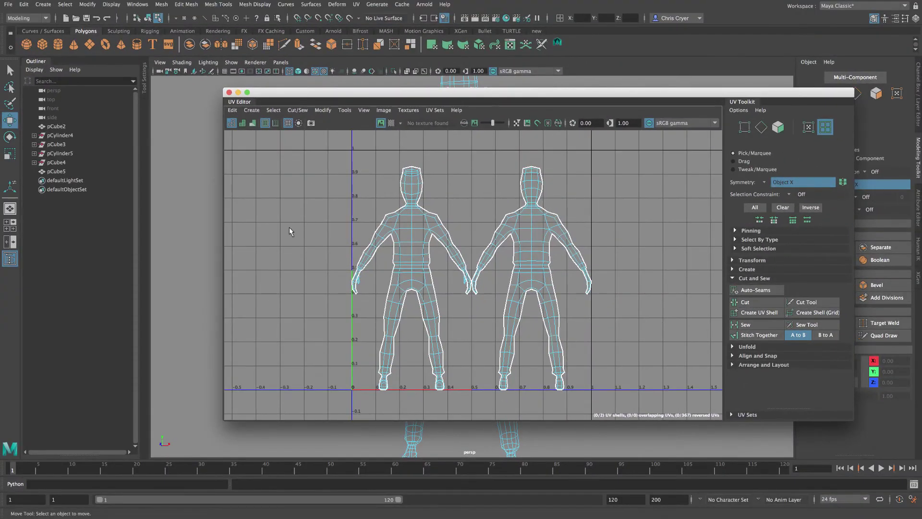
left_click_drag(315, 96, 701, 116)
Return the body mesh to object mode and show it shaded without smooth preview.
right_click_drag(549, 155, 413, 163, "alt")
mouse_move(469, 196)
right_mouse_down()
mouse_move(515, 181)
mouse_move(477, 181)
right_mouse_up()
left_click(518, 169)
key("6")
key("1")
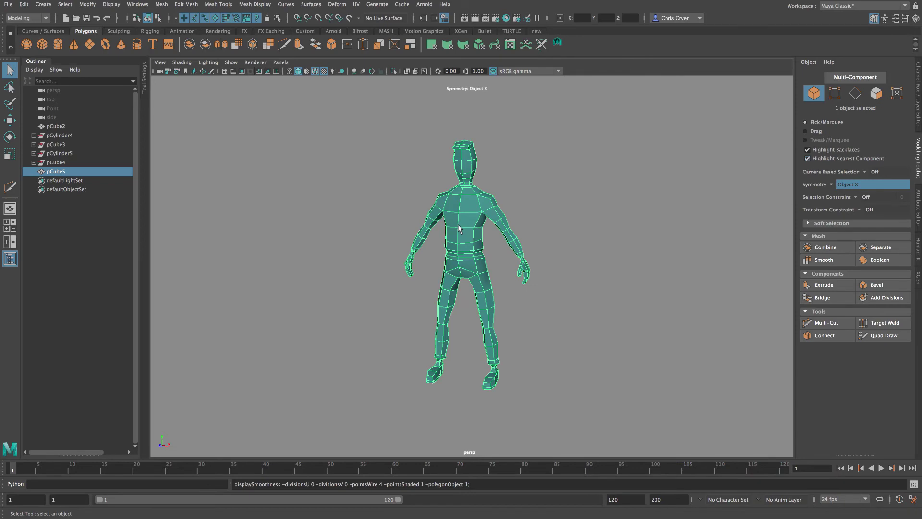
Insert two horizontal edge loops across the upper torso with the Multi-Cut tool, one above and one below armpit level.
right_click_drag(459, 229, 715, 256, "alt")
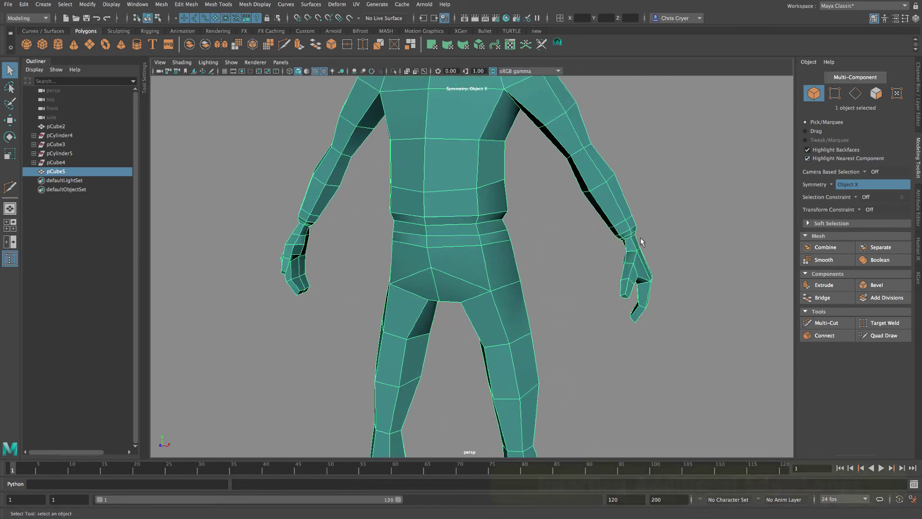
left_click_drag(640, 240, 667, 222, "alt")
middle_click_drag(667, 223, 720, 416, "alt")
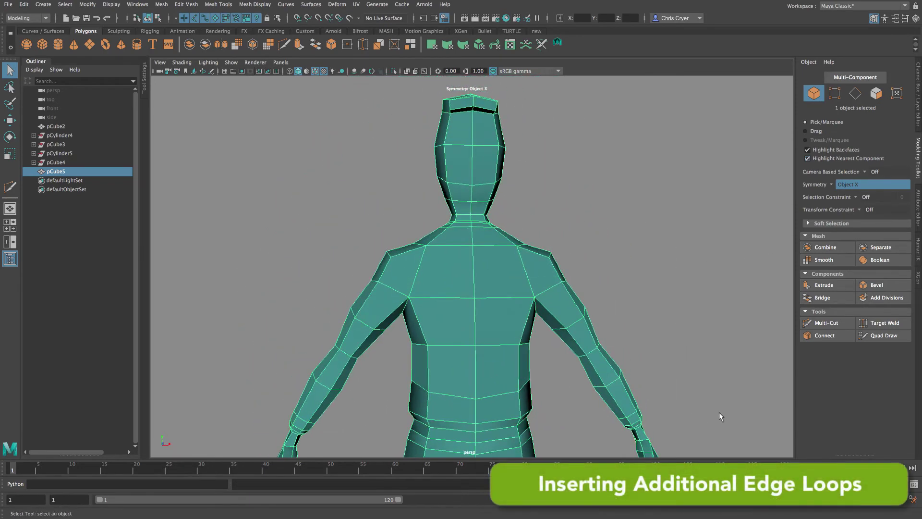
left_click(829, 324)
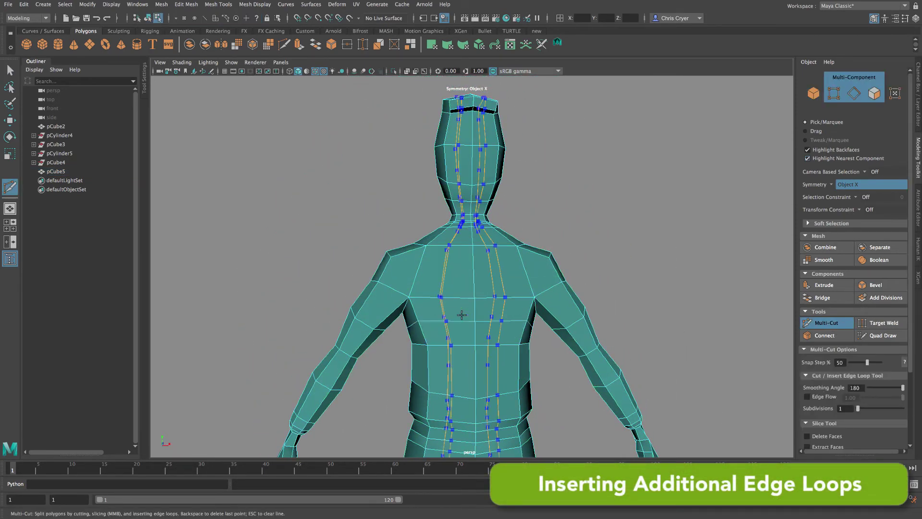
left_click(469, 272, "ctrl")
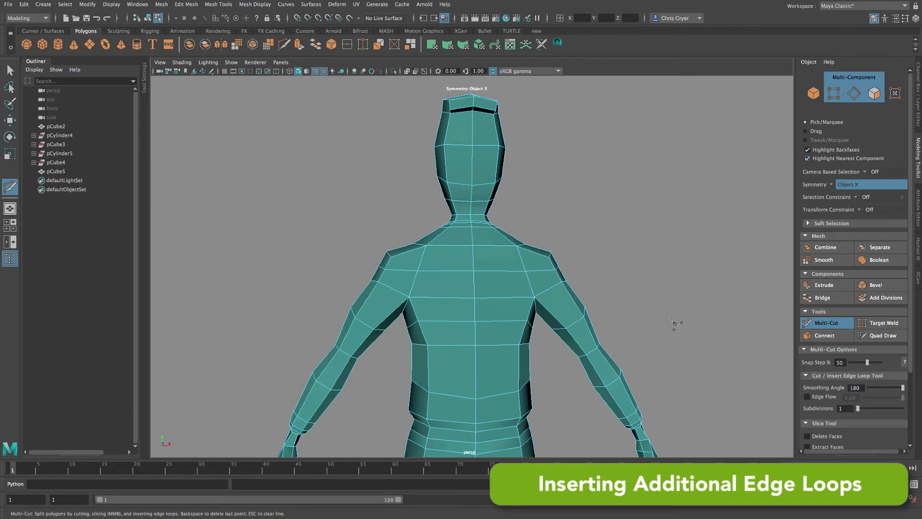
Insert additional edge loops around the upper arms and elbows with Multi-Cut.
left_click_drag(637, 330, 606, 332, "alt")
right_click_drag(607, 331, 698, 333, "alt")
middle_click_drag(698, 333, 632, 255, "alt")
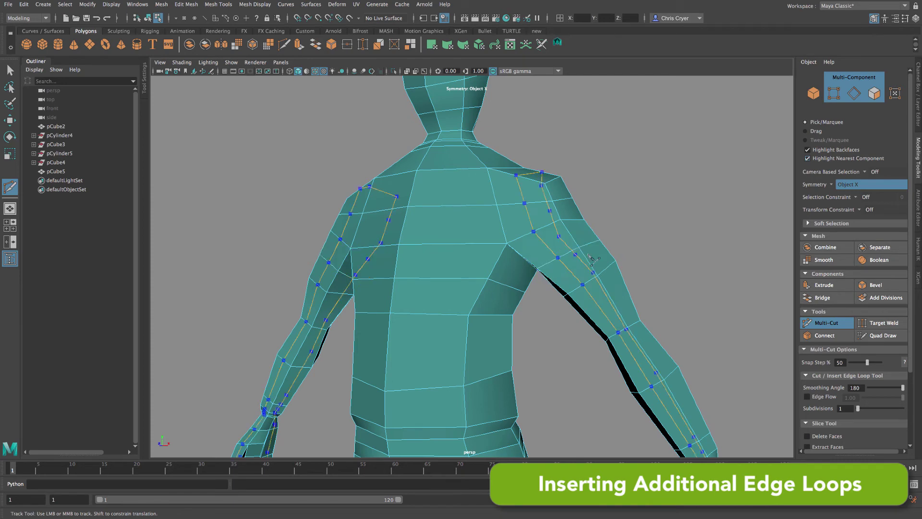
left_click_drag(665, 258, 645, 295, "alt")
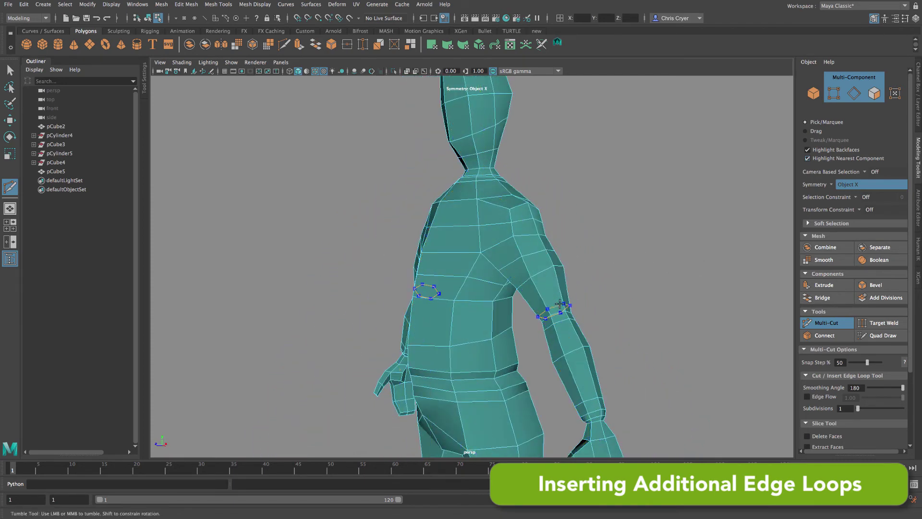
Insert extra edge loops around the knees, leave Multi-Cut and return to object mode.
right_click_drag(665, 315, 604, 317, "alt")
middle_click_drag(603, 317, 633, 132, "alt")
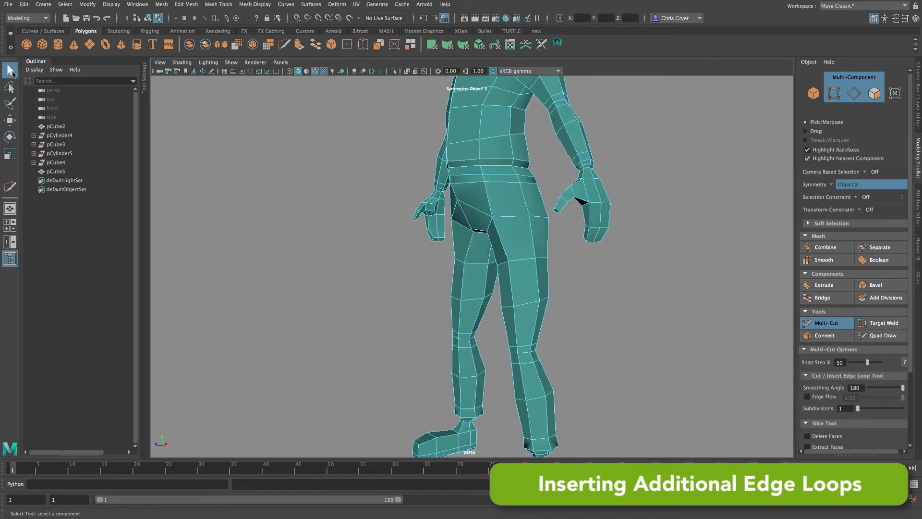
left_click(10, 71)
right_click_drag(500, 162, 553, 147)
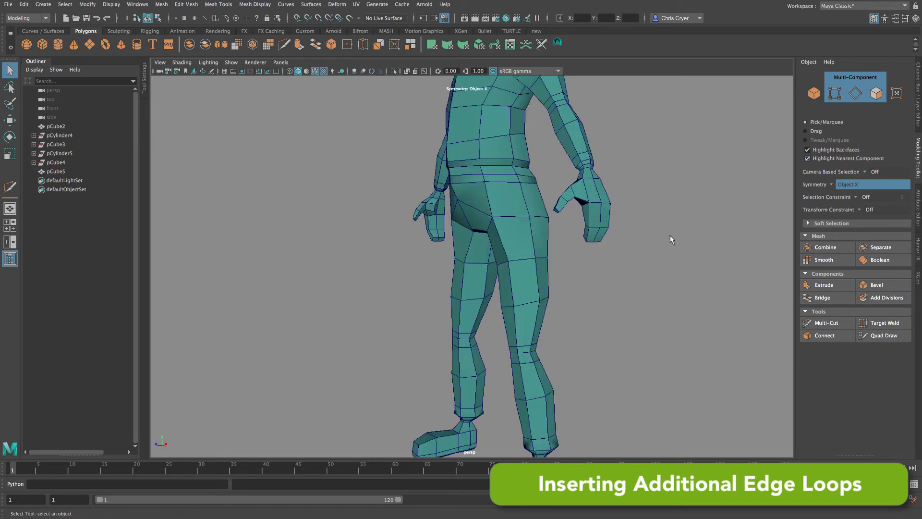
Apply Smooth to the whole body mesh, return it to object mode and deselect it.
right_click_drag(670, 235, 500, 275, "alt")
left_click_drag(500, 276, 570, 304, "alt")
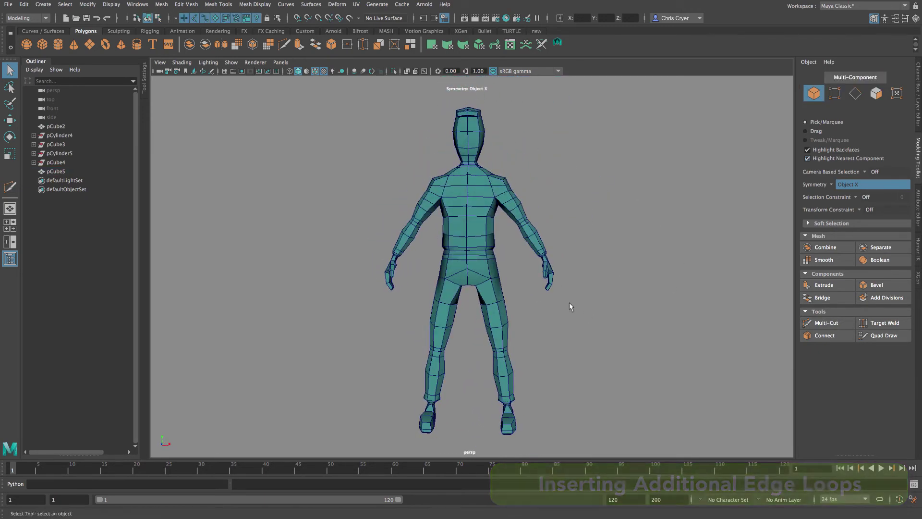
left_click(478, 262)
left_click(161, 4)
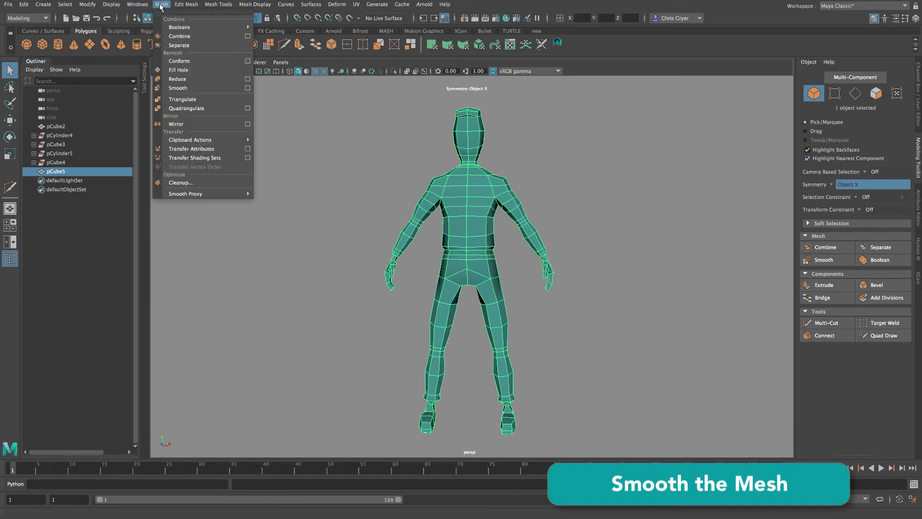
left_click(188, 88)
right_click_drag(475, 186, 557, 168)
left_click(644, 191)
right_click_drag(644, 191, 528, 192, "alt")
left_click_drag(529, 192, 593, 209, "alt")
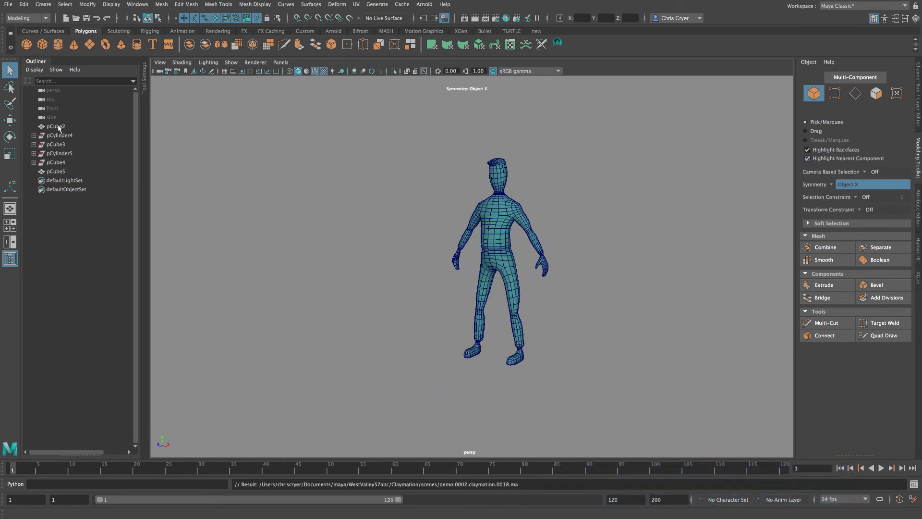
Delete the construction history of all objects in the scene.
left_click(26, 6)
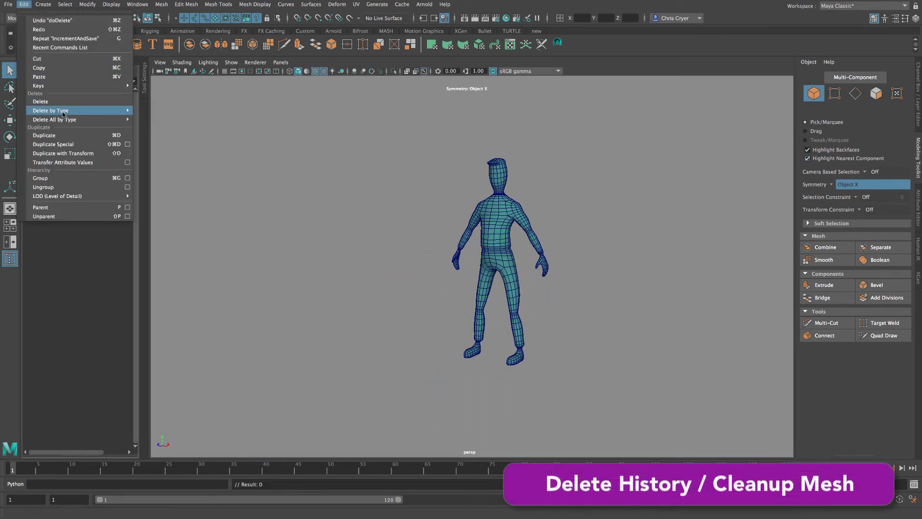
mouse_move(65, 120)
left_click(174, 127)
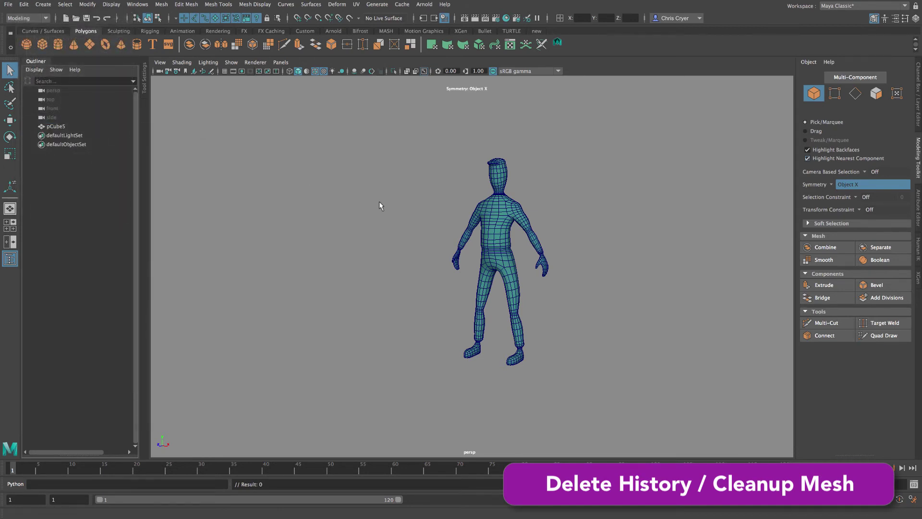
Run Cleanup on the body mesh with nonmanifold geometry removal set to normals and geometry, and deselect the mesh.
left_click(505, 220)
left_click(161, 5)
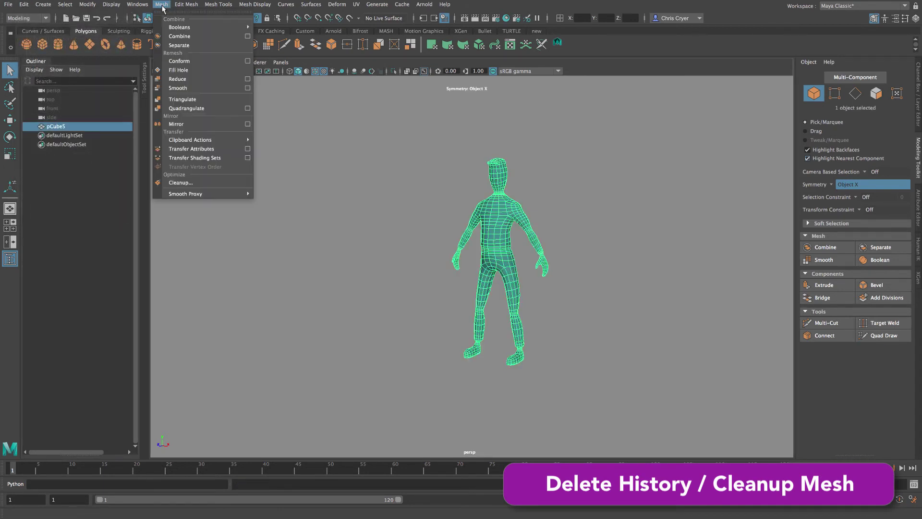
left_click(180, 183)
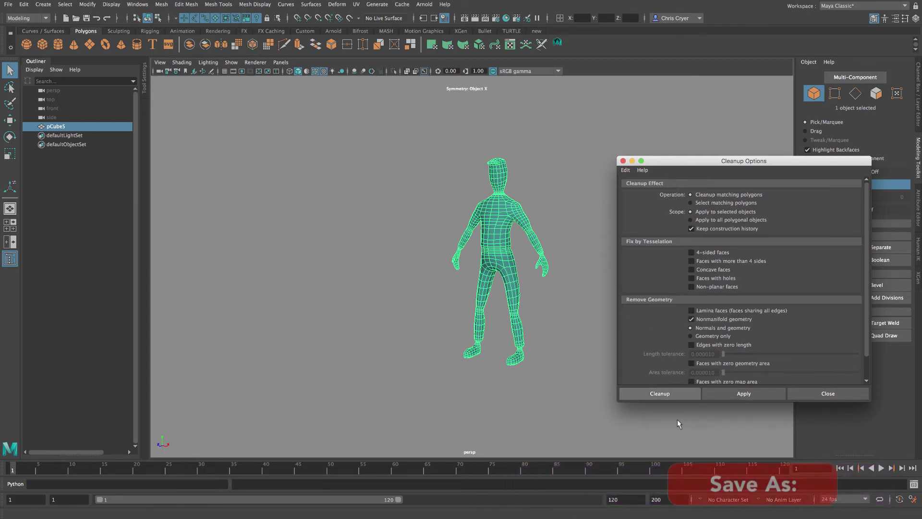
left_click(659, 393)
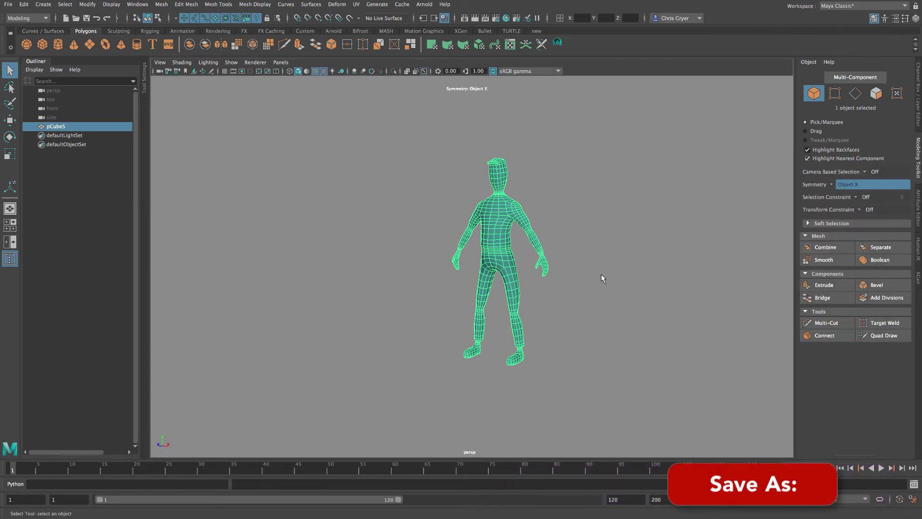
left_click(601, 274)
right_click_drag(602, 274, 653, 290, "alt")
left_click_drag(653, 289, 681, 293, "alt")
middle_click_drag(681, 293, 642, 298, "alt")
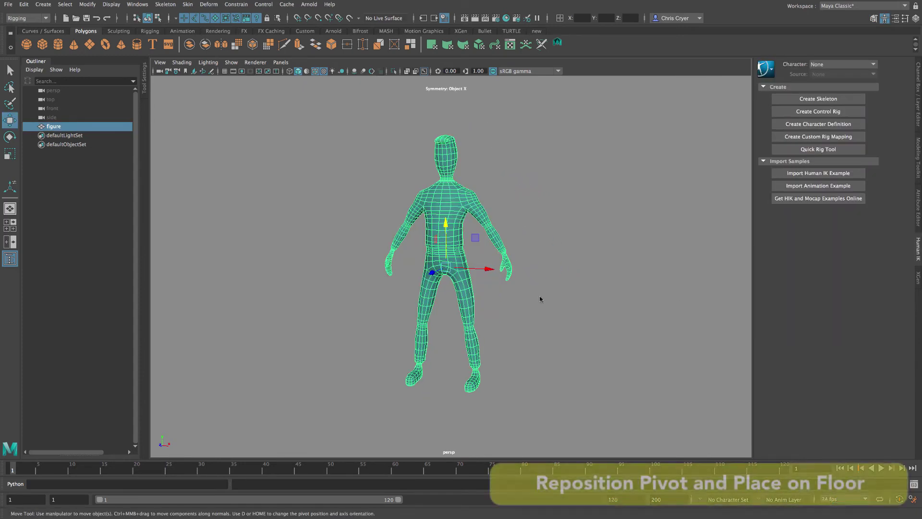
In the side view, move the figure's pivot to the sole below the ankle and snap the figure to the grid origin.
key("space")
key("space")
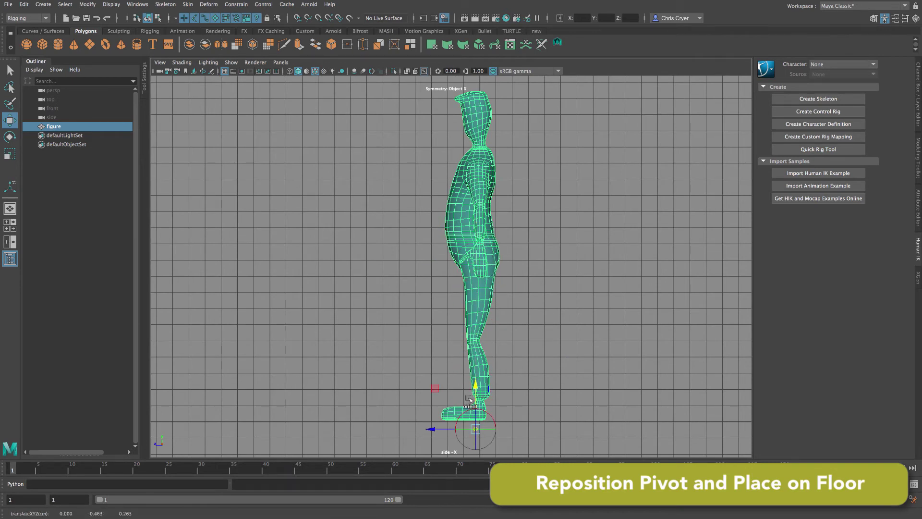
left_click_drag(513, 433, 514, 434, "ctrl+alt")
left_click_drag(520, 311, 520, 337)
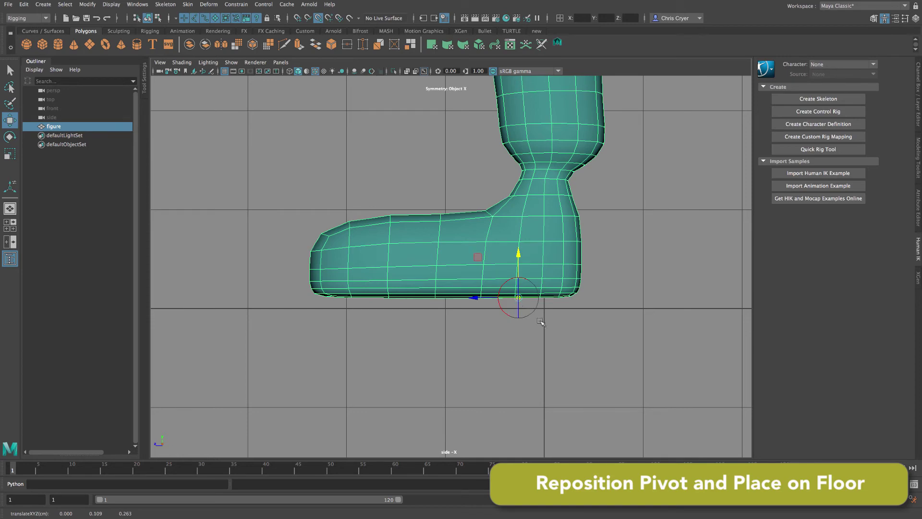
left_click_drag(518, 299, 526, 300)
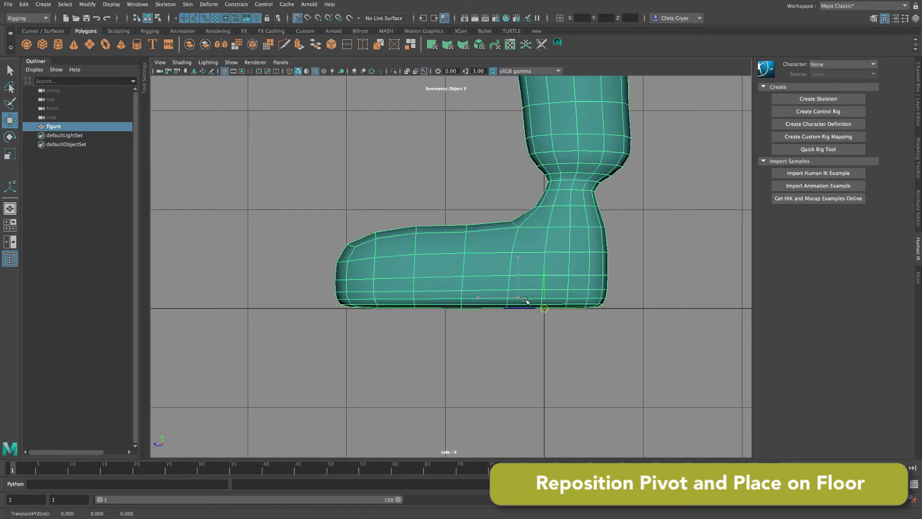
Select the figure in the perspective view, open Quick Rig in Step-By-Step mode and add a character with the figure mesh as geometry.
key("space")
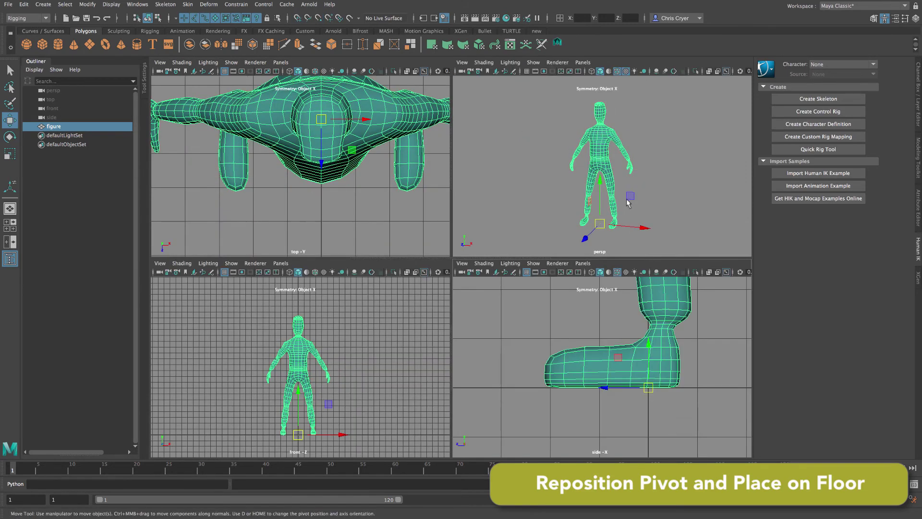
key("space")
left_click(582, 229)
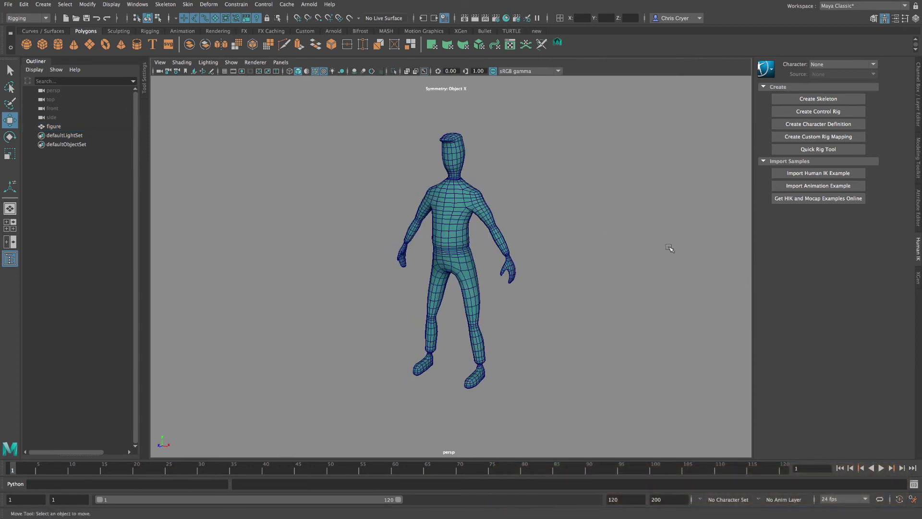
left_click(477, 200)
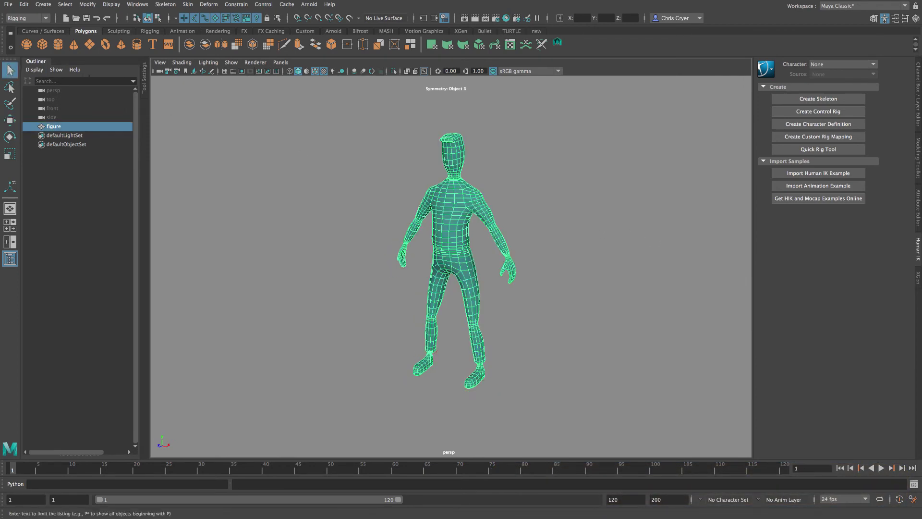
left_click(38, 18)
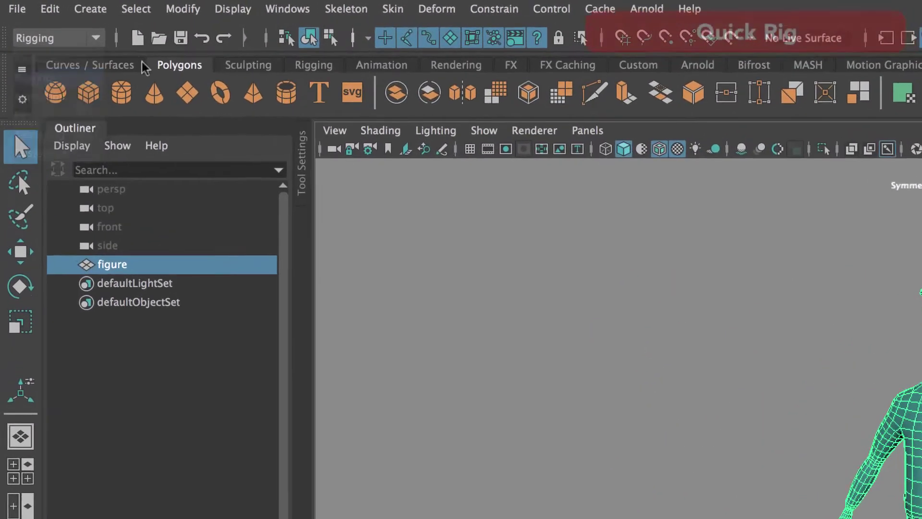
left_click(165, 4)
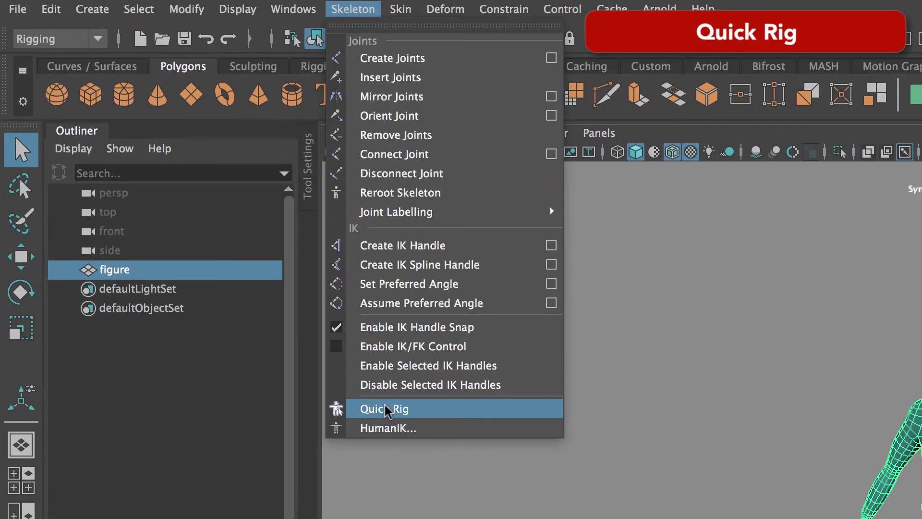
left_click(399, 410)
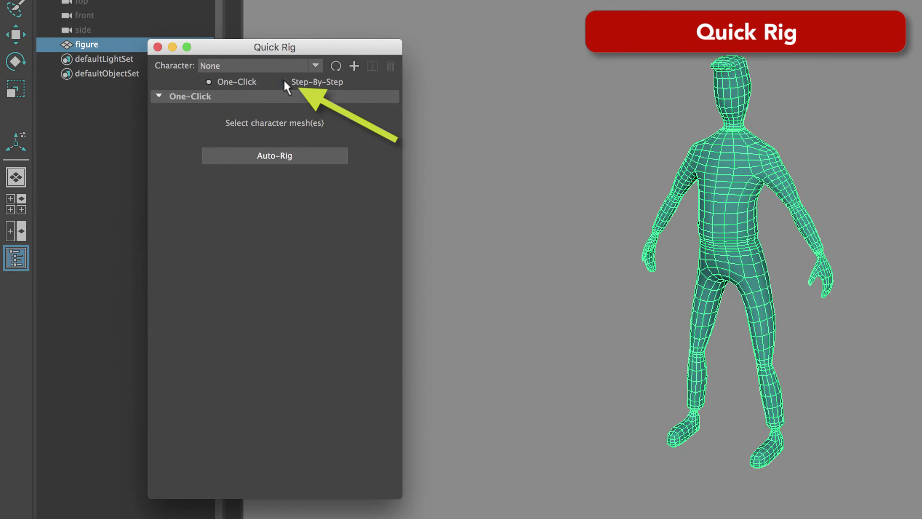
left_click(283, 81)
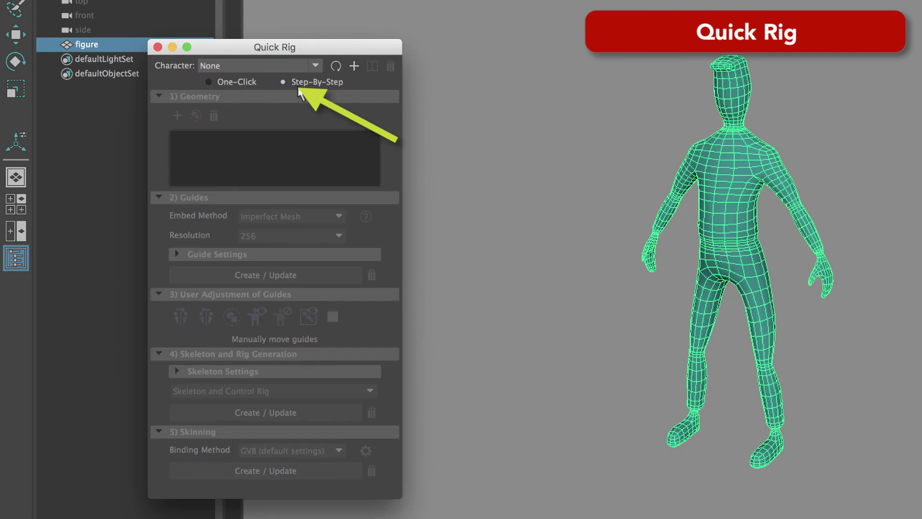
left_click(354, 67)
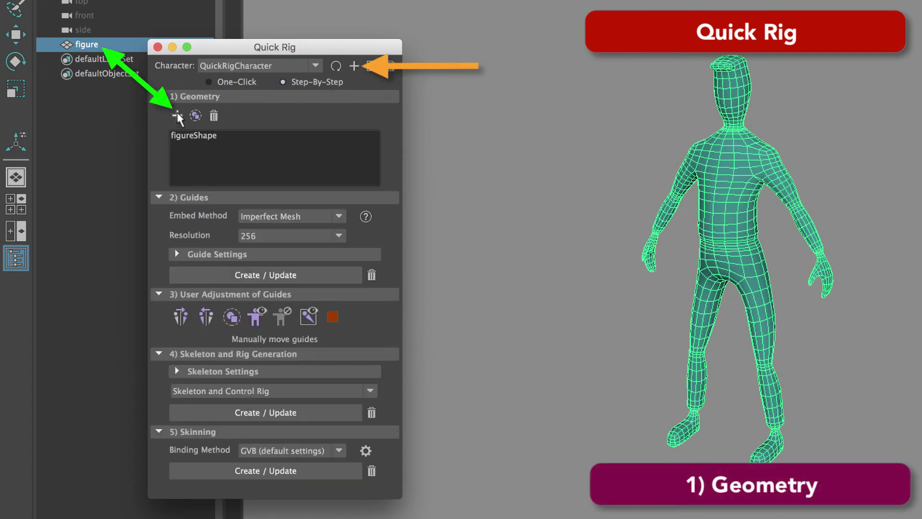
Set the guide embed method to Perfect Mesh and create the rig guides for the figure.
left_click_drag(211, 47, 423, 31)
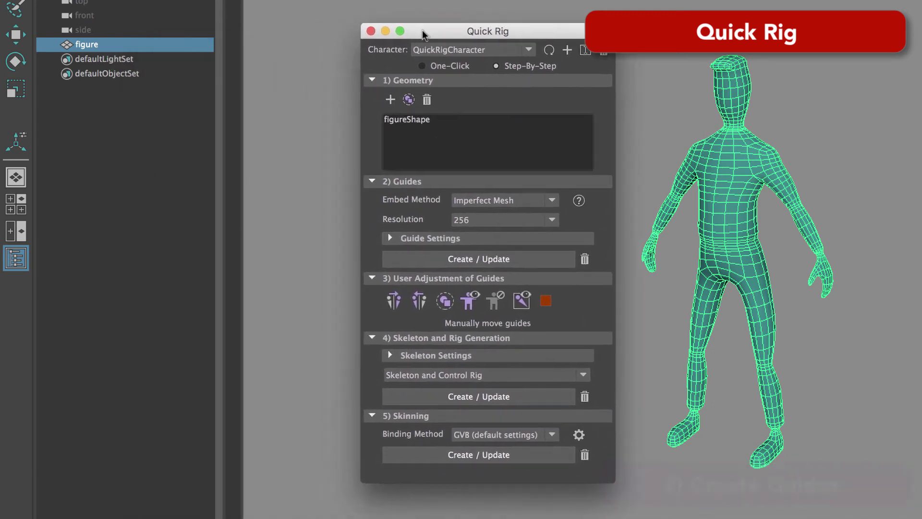
left_click(467, 196)
left_click(473, 215)
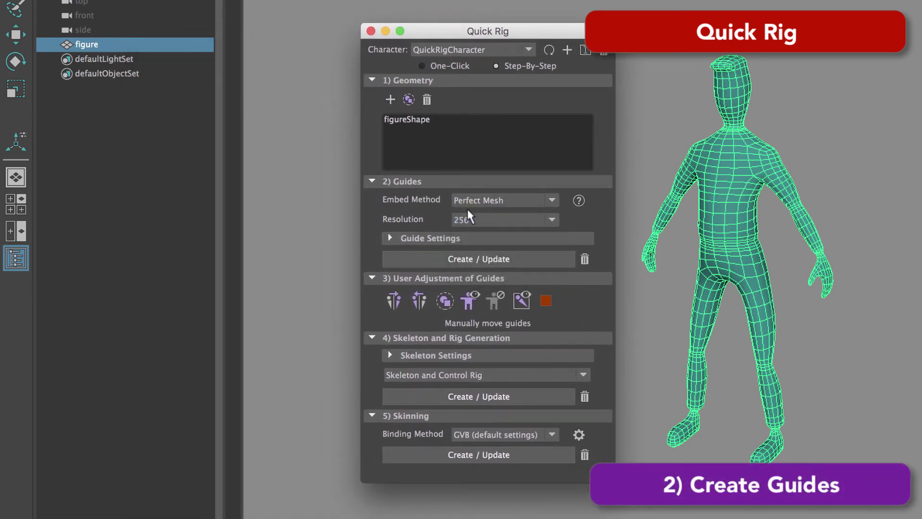
left_click(457, 260)
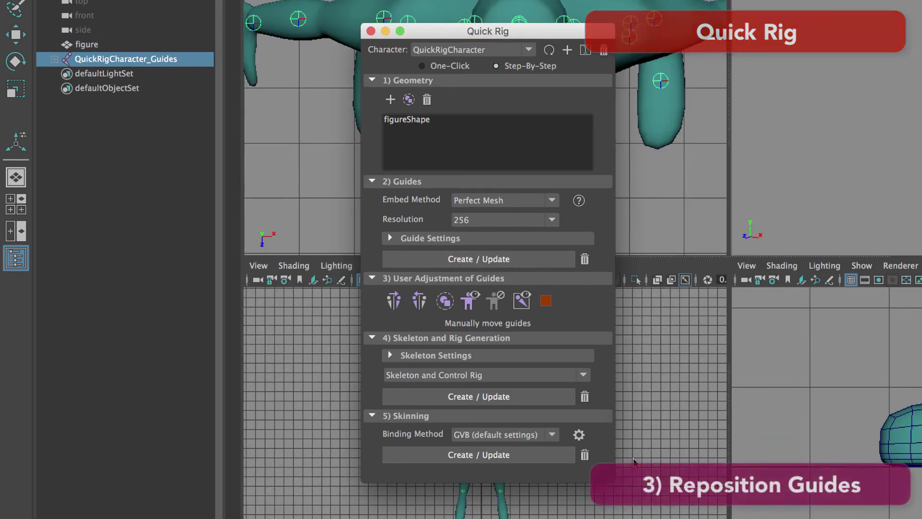
In the front view, move the figure's left shoulder guide slightly inward and up, and mirror it to the right shoulder.
key("space")
left_click_drag(514, 36, 431, 37)
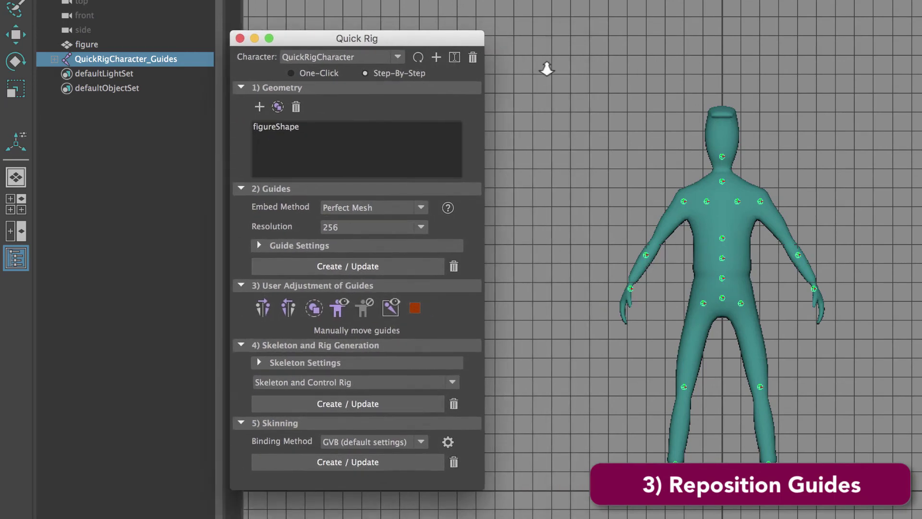
scroll(546, 68, "up", 5)
left_click(789, 140)
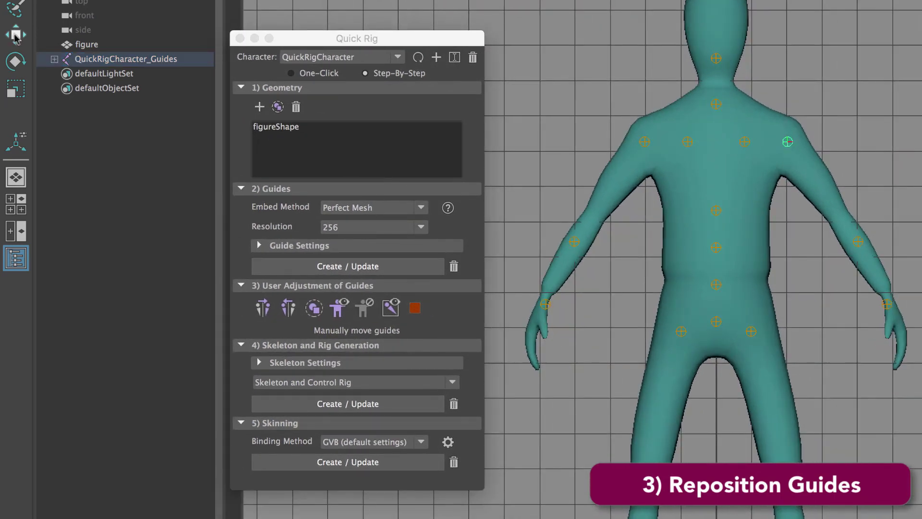
left_click(15, 35)
left_click_drag(842, 142, 836, 145)
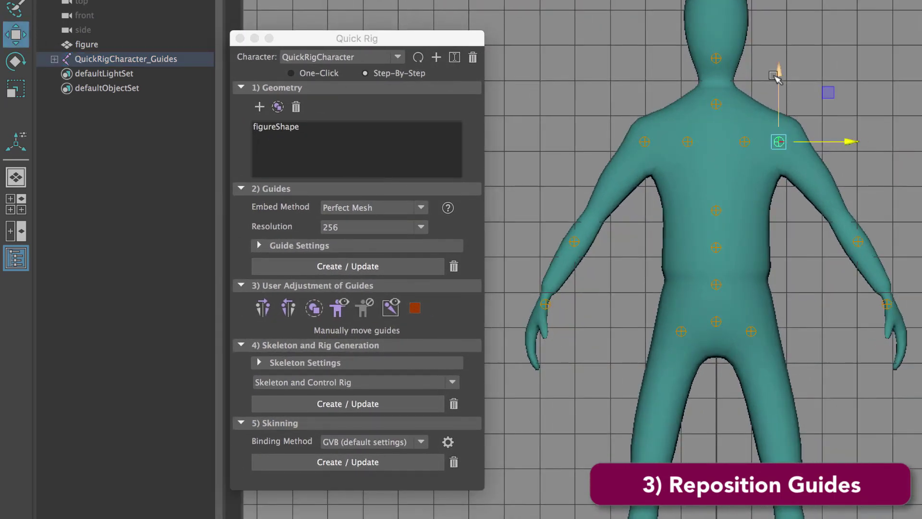
left_click_drag(775, 77, 780, 129)
left_click_drag(834, 192, 838, 193)
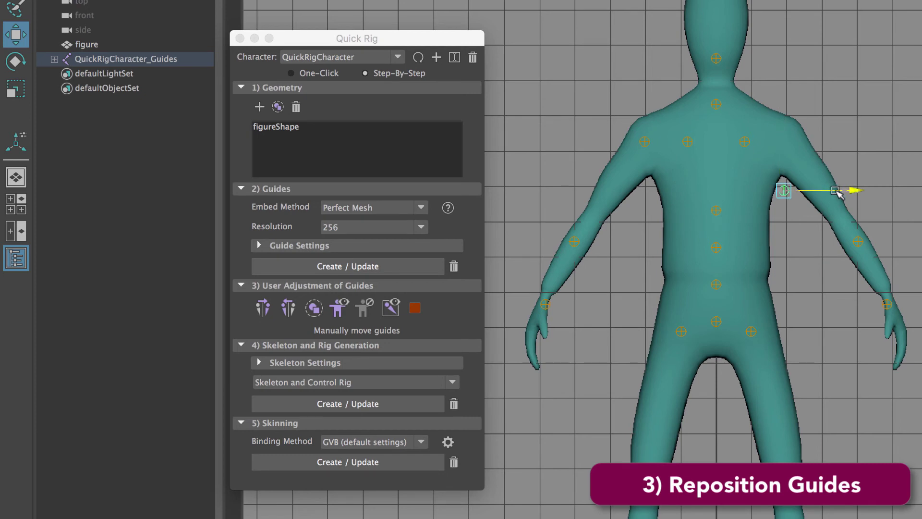
left_click_drag(784, 137, 781, 84)
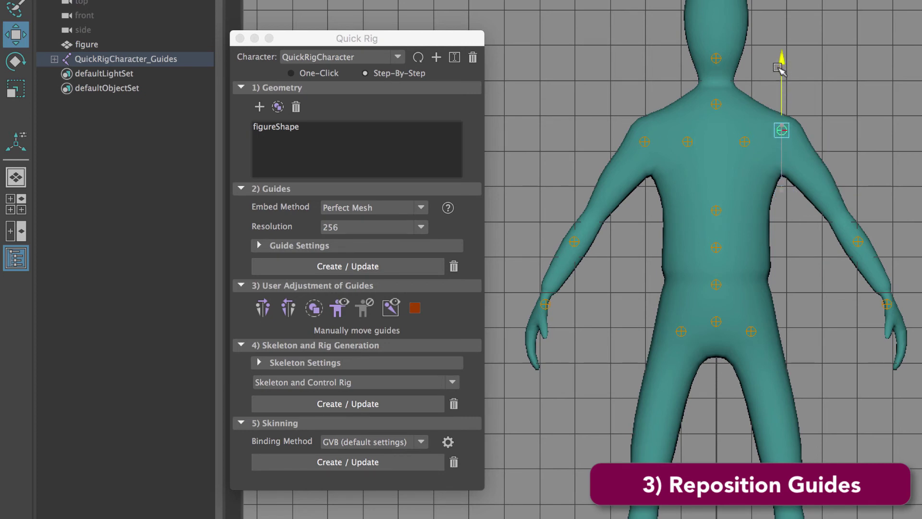
left_click(288, 308)
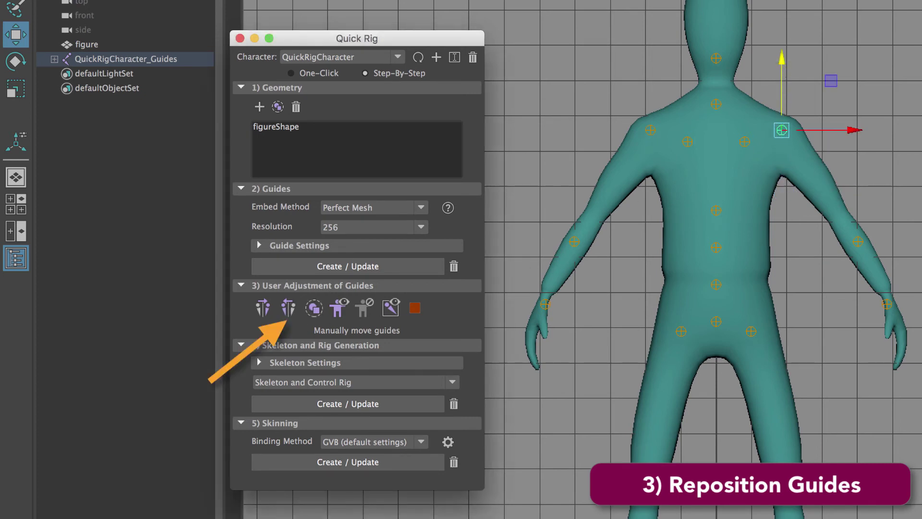
Move the figure's left elbow and wrist guides up along the arm to their joints, mirroring each to the right arm.
left_click(859, 242)
left_click_drag(907, 192, 891, 166)
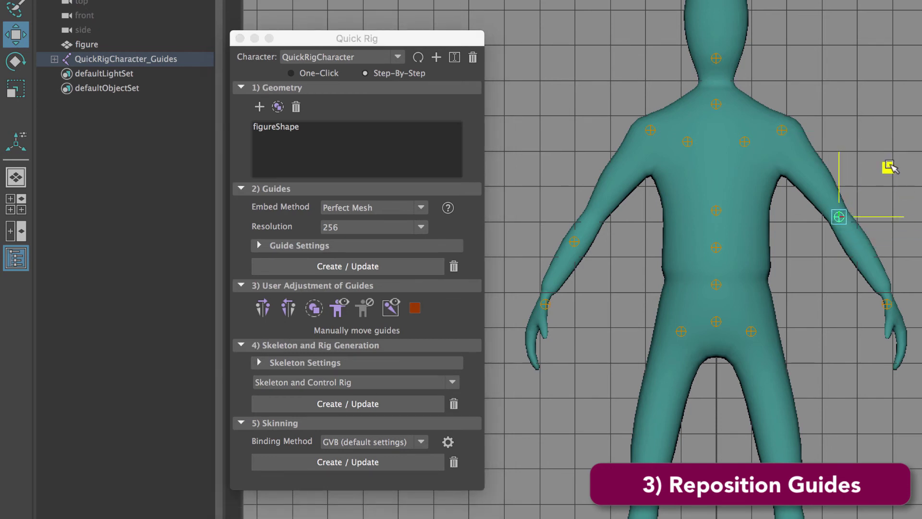
left_click(289, 309)
left_click(887, 304)
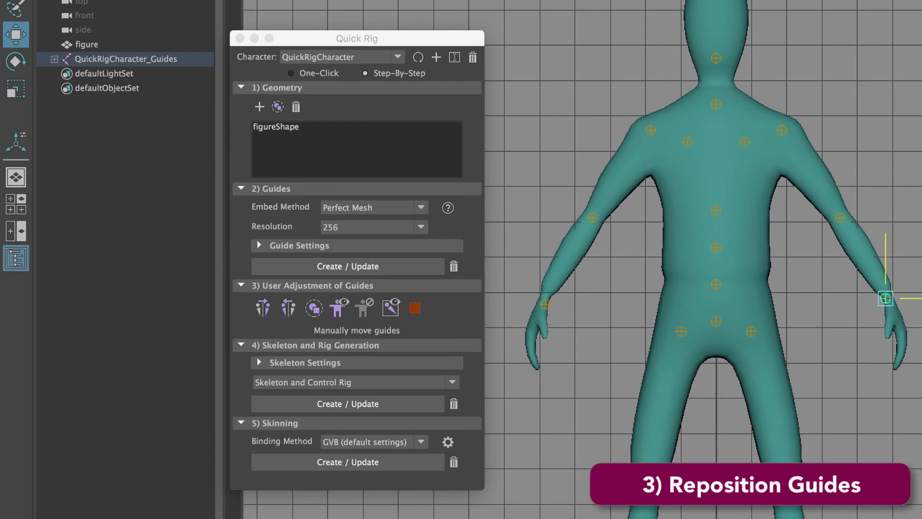
left_click(287, 309)
left_click(819, 292)
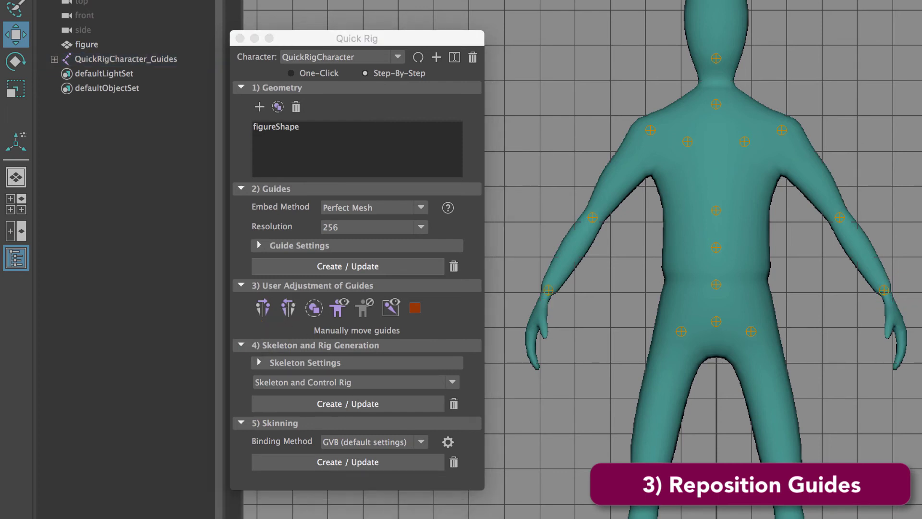
In the side view, move the left toe guide forward and down to the sole, and mirror it to the right foot.
key("space")
key("space")
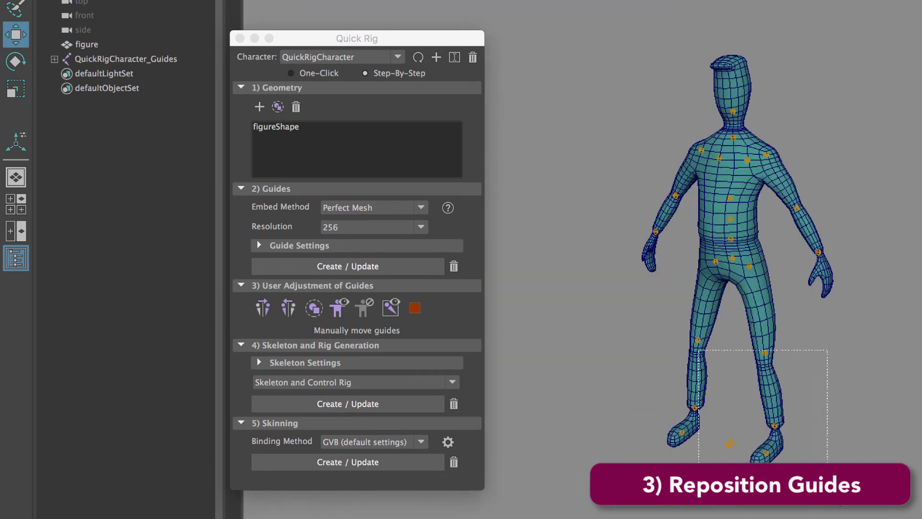
left_click_drag(828, 495, 830, 497, "ctrl+alt")
left_click(736, 399)
key("space")
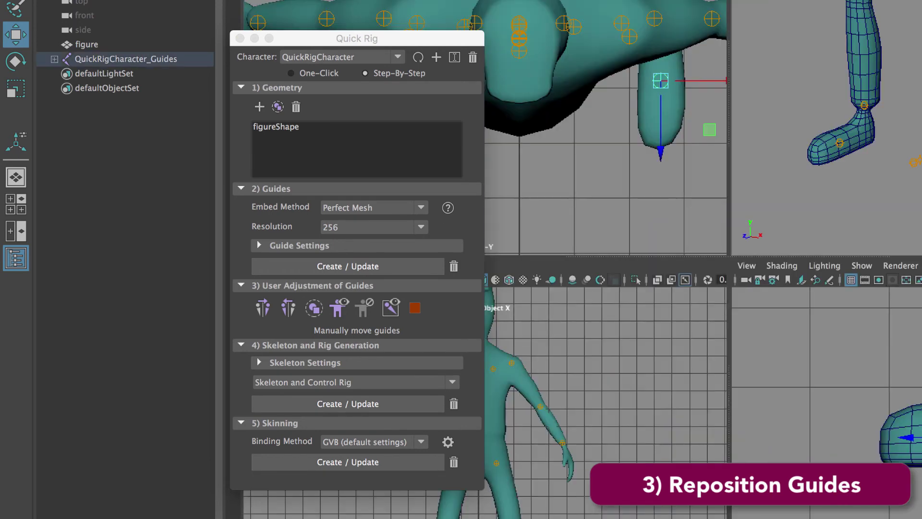
key("space")
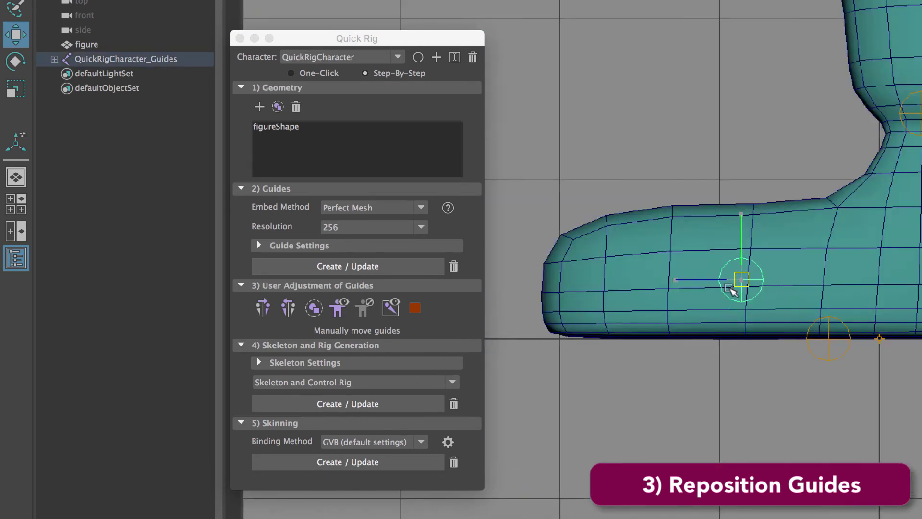
left_click_drag(731, 290, 658, 339)
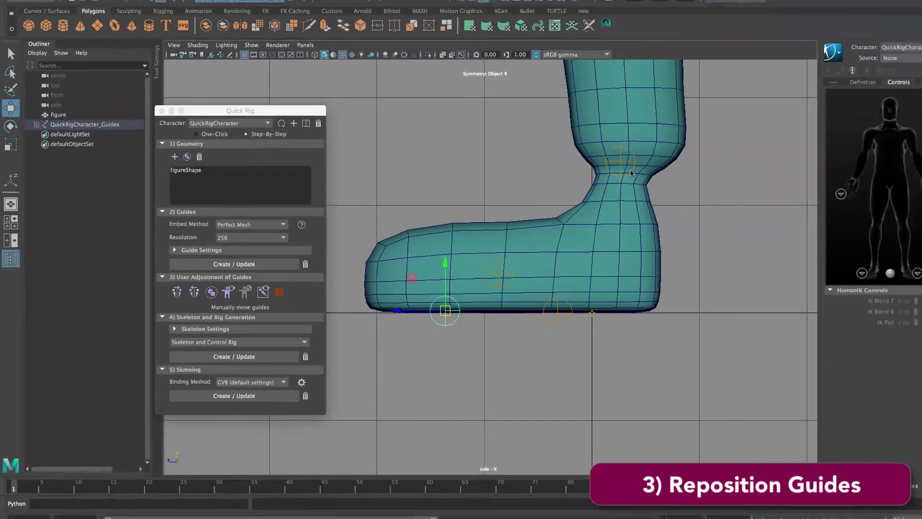
key("space")
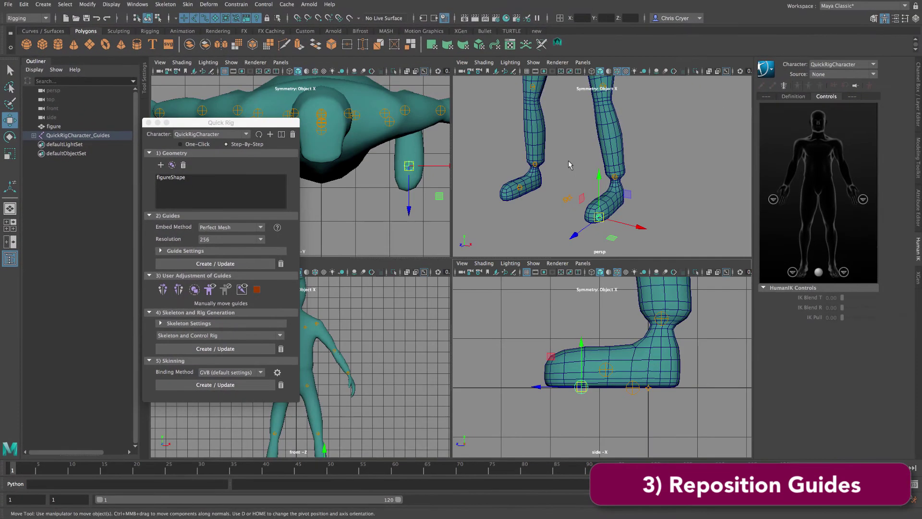
left_click(177, 290)
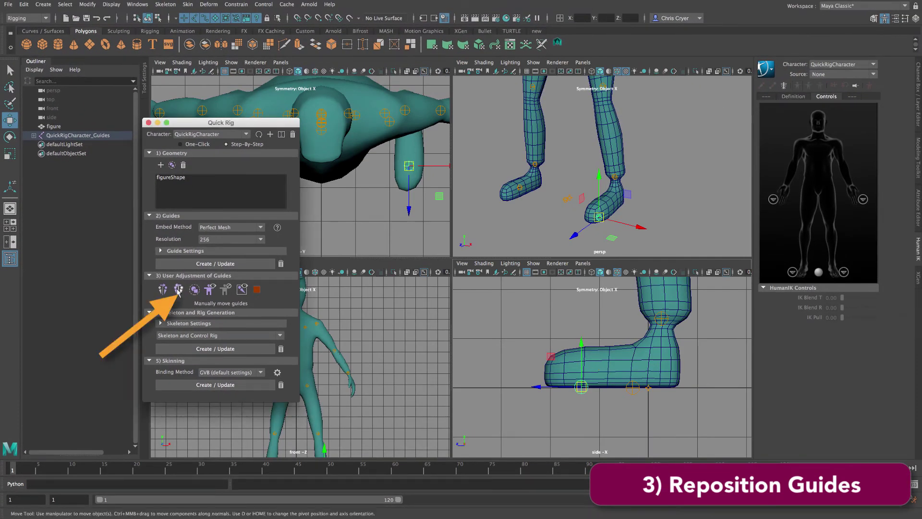
left_click(672, 218)
Turn off T-Stance Correction in the skeleton settings and generate the skeleton and control rig.
key("space")
right_click_drag(627, 243, 398, 226, "alt")
left_click_drag(398, 225, 469, 210, "alt")
middle_click_drag(469, 210, 539, 311, "alt")
left_click_drag(540, 311, 586, 315, "alt")
right_click_drag(587, 315, 562, 317, "alt")
middle_click_drag(562, 317, 567, 327, "alt")
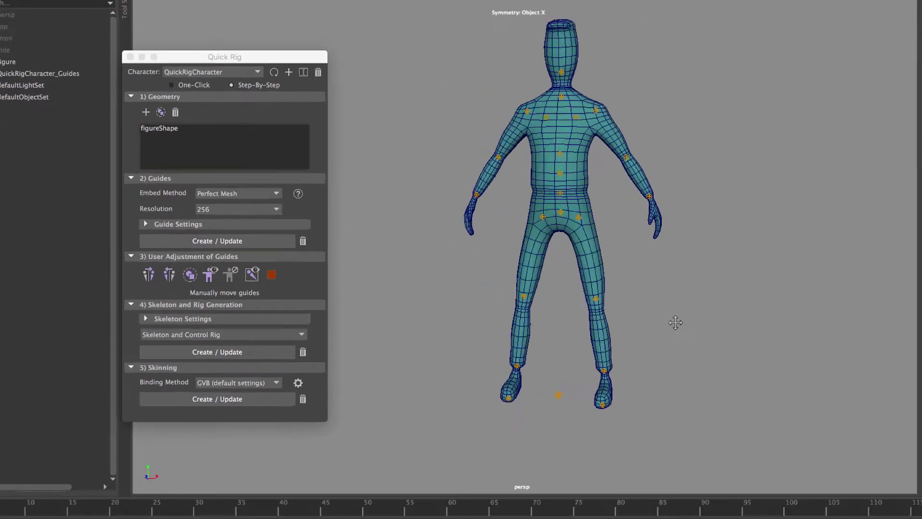
left_click(145, 319)
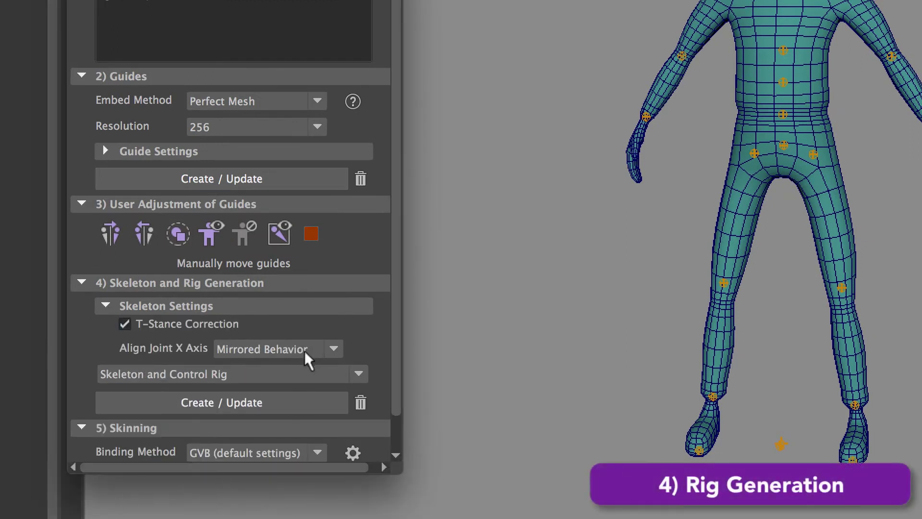
scroll(312, 344, "down", 2)
left_click(125, 287)
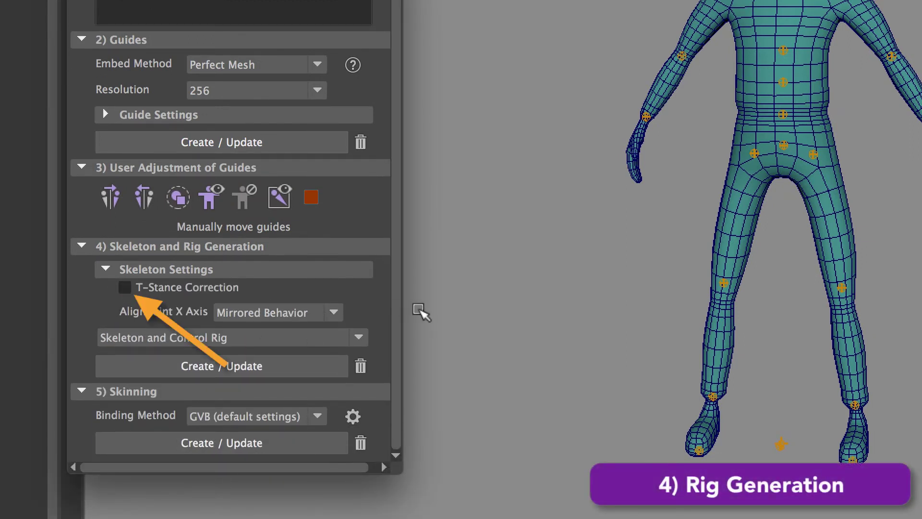
left_click(217, 365)
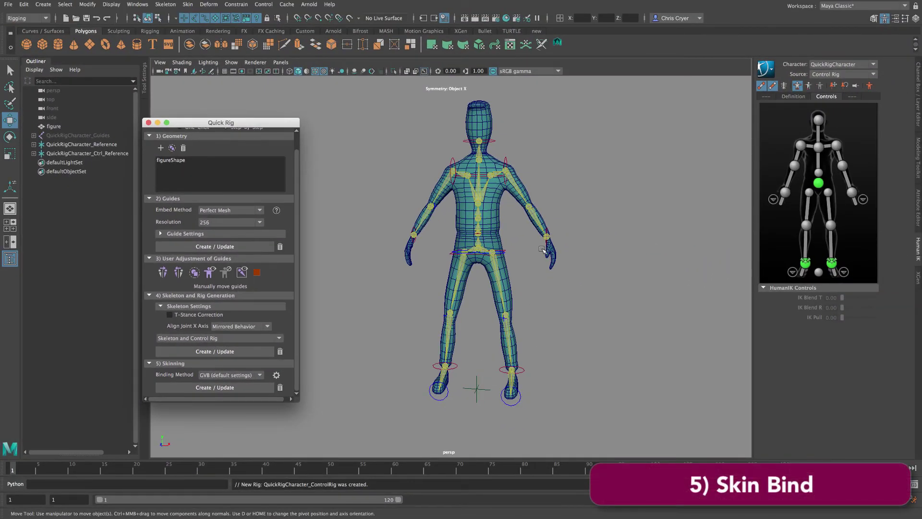
Try pulling the left wrist control away from the body and undo the move.
left_click(548, 233)
left_click_drag(551, 235, 633, 251)
key("super+z")
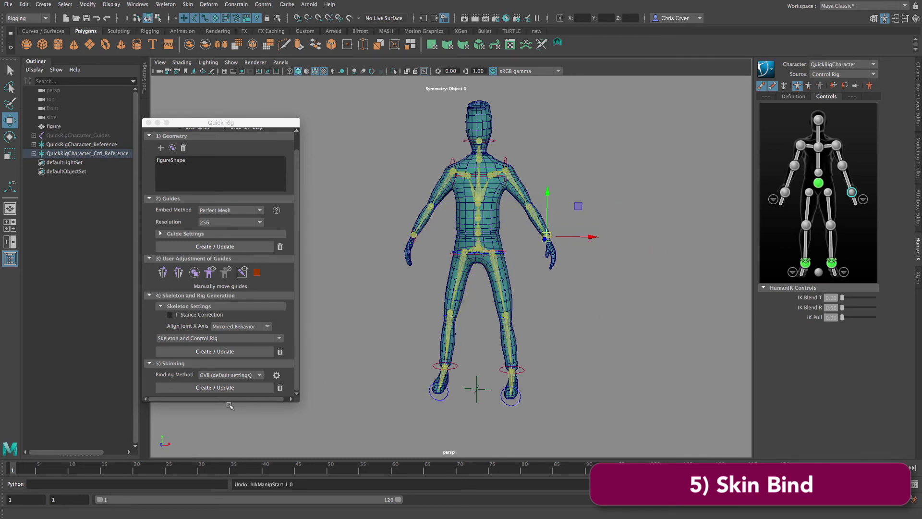
Bind the figure mesh to the skeleton using the GVB default settings.
left_click(201, 388)
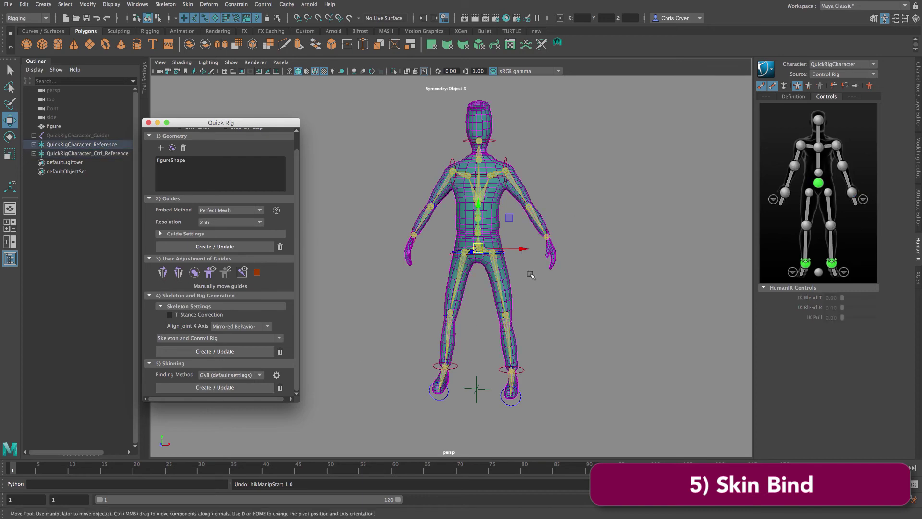
Test the skin binding by pulling the left wrist control outward, and return the rig to its original stance pose.
left_click(853, 192)
left_click_drag(549, 236, 614, 252)
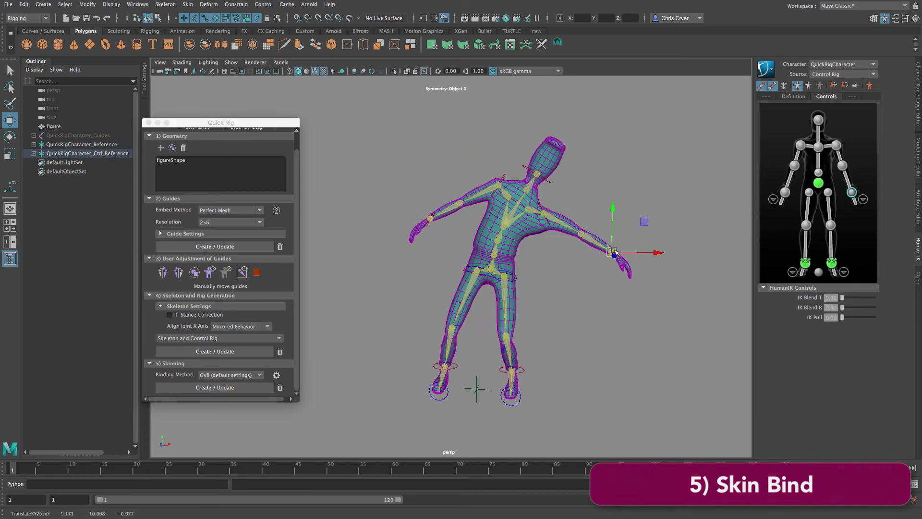
key("z")
left_click_drag(548, 236, 605, 232)
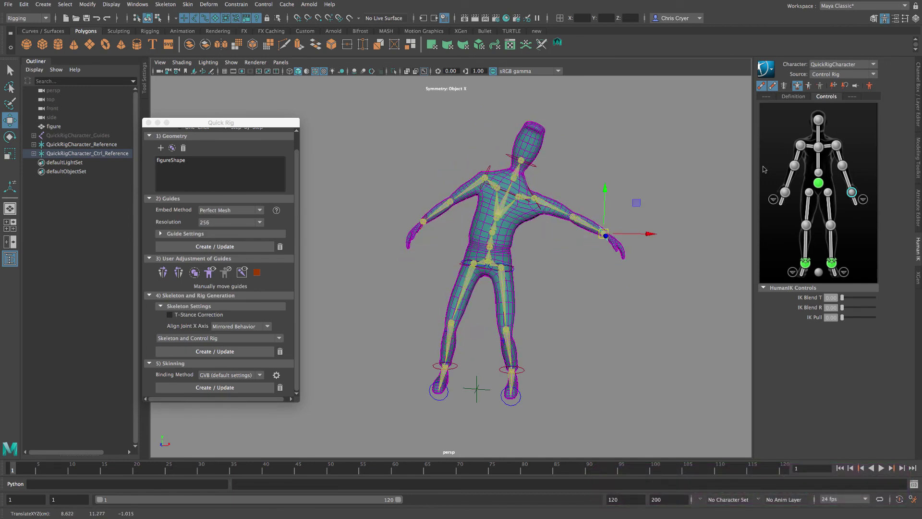
left_click(869, 85)
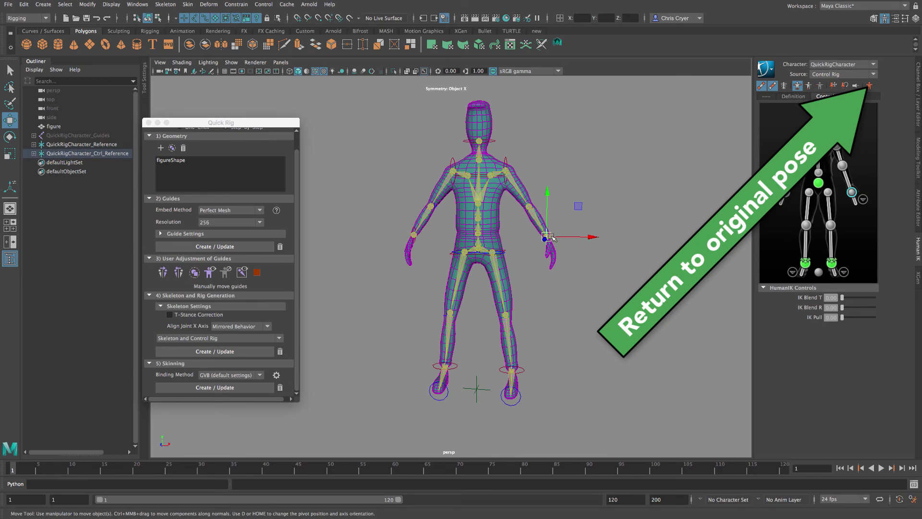
Pull the left wrist control outward to expose the deformation, and start the Paint Skin Weights tool on the figure mesh.
left_click_drag(549, 237, 595, 243)
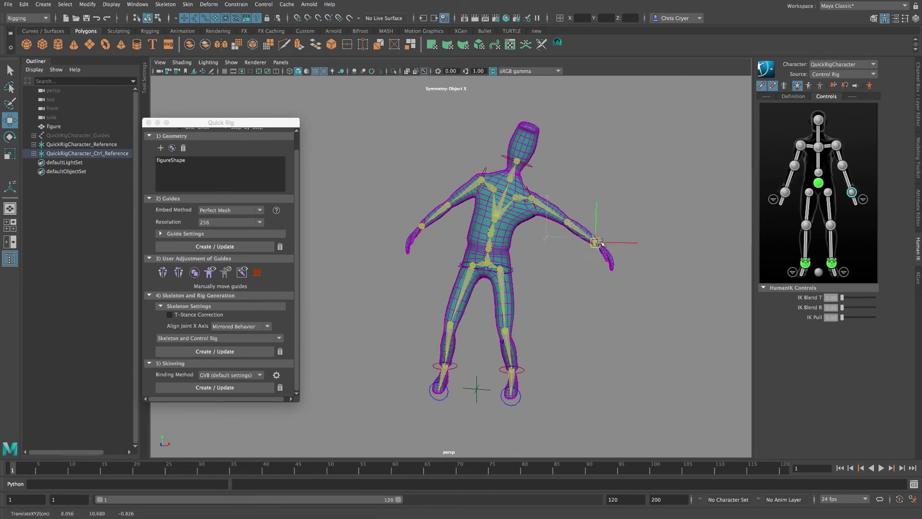
left_click(520, 215)
left_click(148, 123)
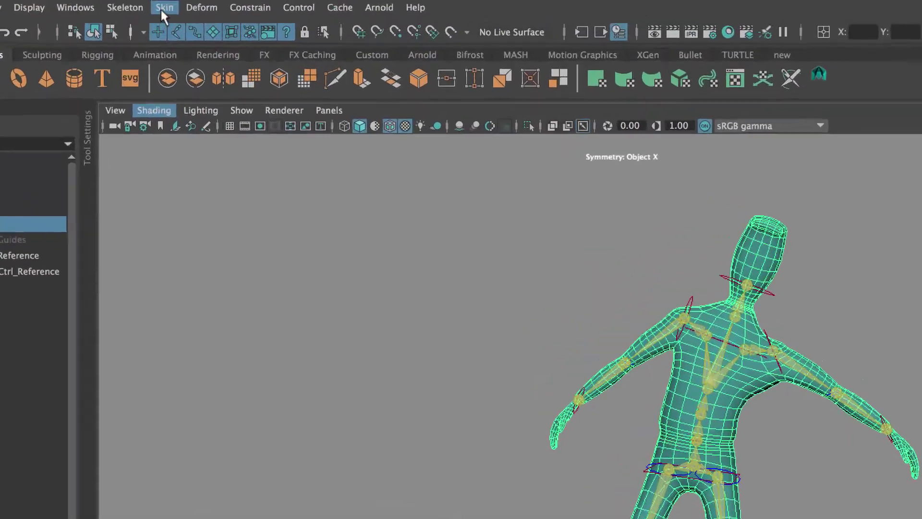
left_click(188, 4)
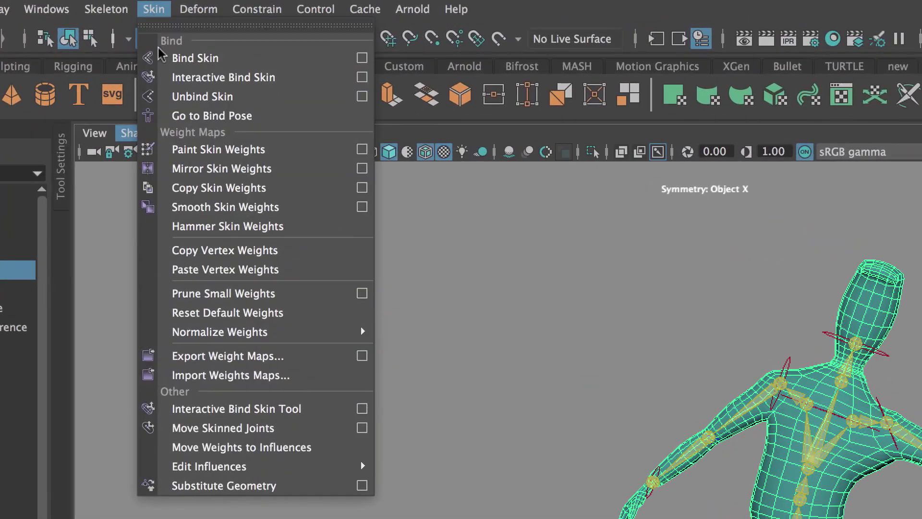
left_click(361, 149)
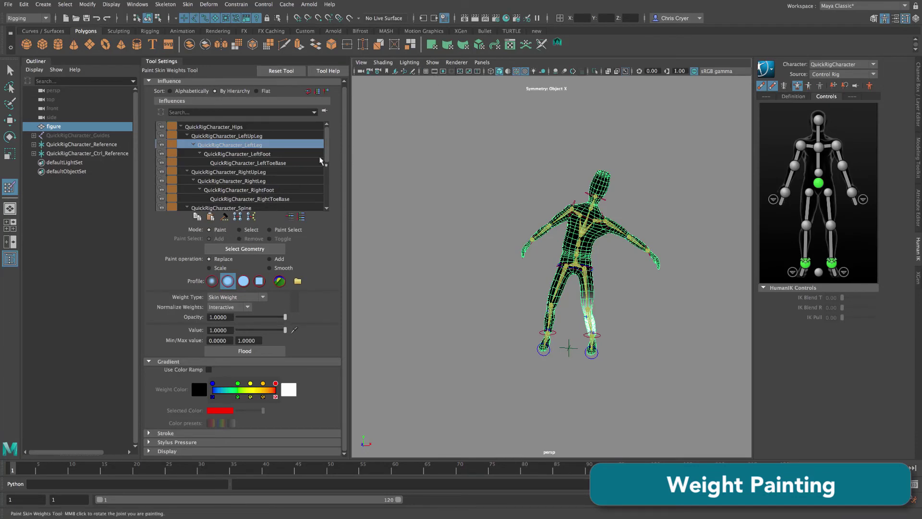
Paint the QuickRigCharacter_LeftArm influence off the side of the torso in Replace mode with a value of 0.
scroll(312, 164, "down", 5)
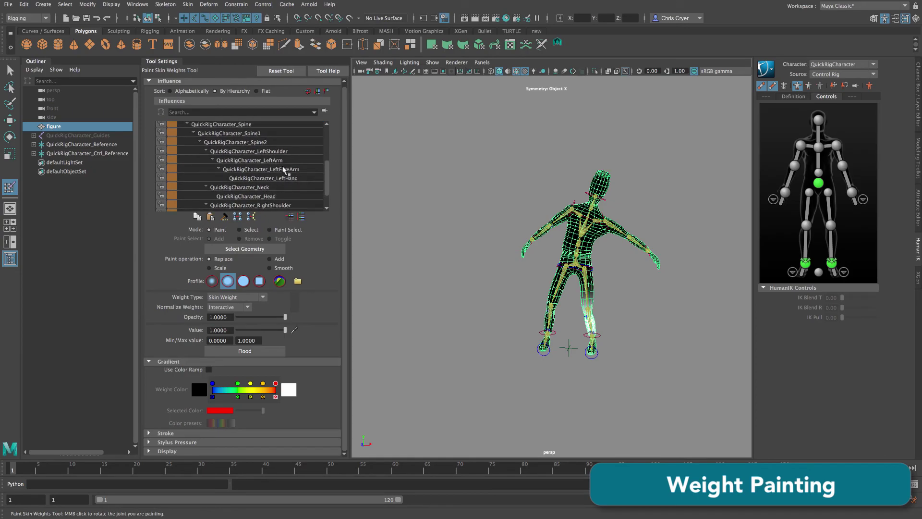
left_click(275, 160)
right_click_drag(589, 224, 656, 212, "alt")
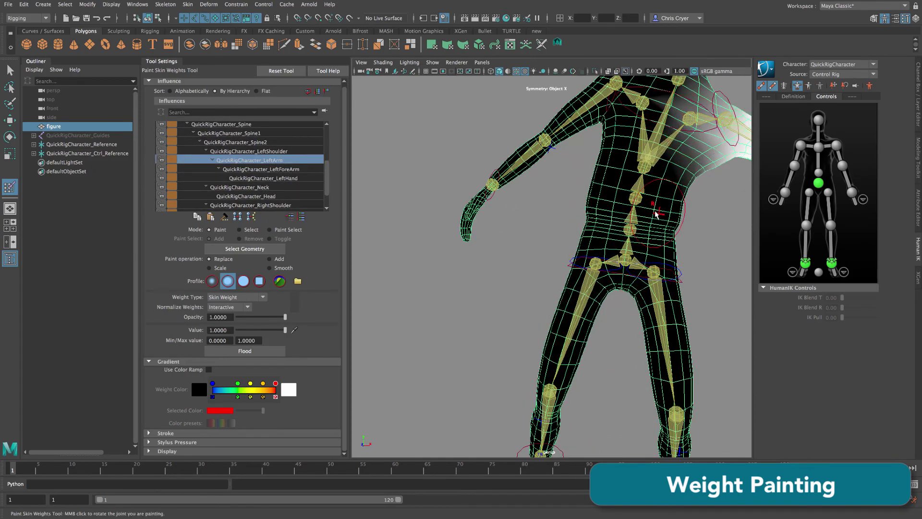
left_click_drag(655, 212, 702, 191, "alt")
middle_click_drag(702, 191, 523, 296, "alt")
scroll(523, 295, "down", 6)
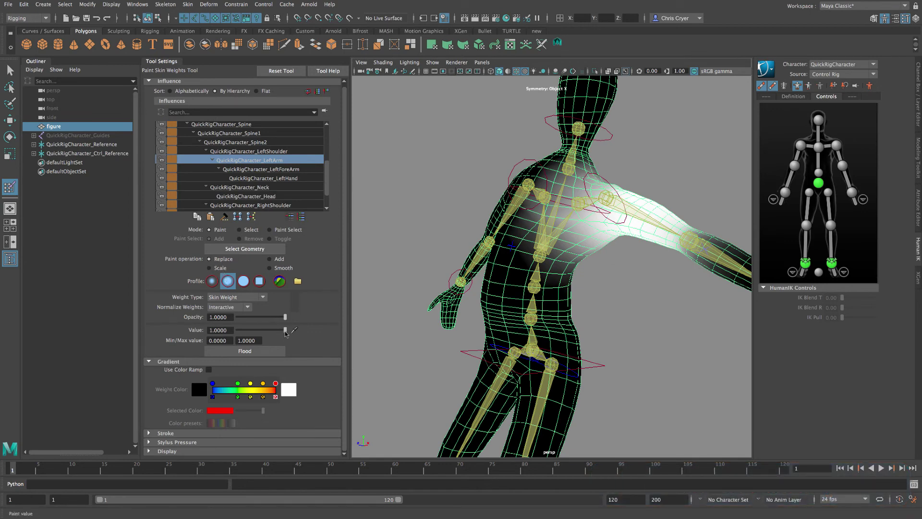
left_click_drag(605, 265, 549, 249)
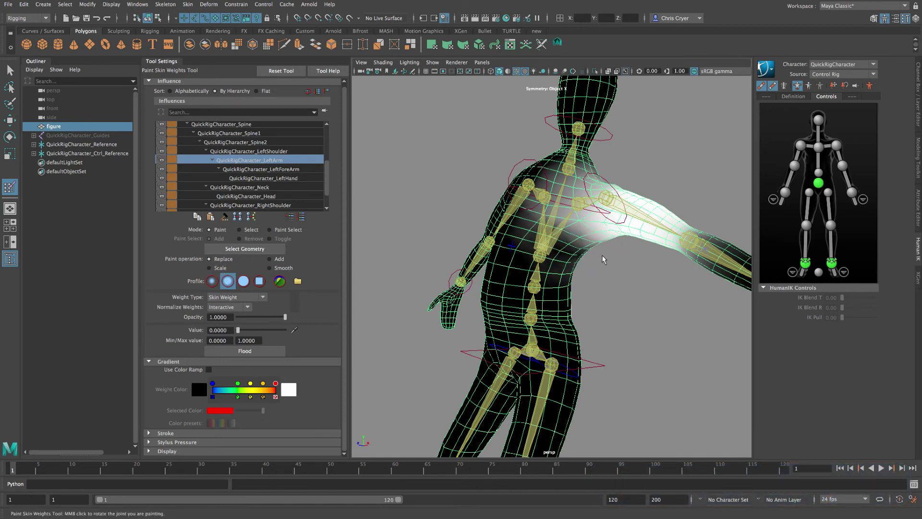
left_click_drag(604, 259, 567, 278, "alt")
left_click_drag(510, 214, 550, 212)
mouse_move(551, 215)
left_mouse_down("alt")
mouse_move(511, 252)
mouse_move(495, 247)
left_mouse_up("alt")
left_click_drag(510, 227, 504, 244)
mouse_move(515, 256)
left_mouse_down("alt")
mouse_move(588, 230)
mouse_move(569, 206)
left_mouse_up("alt")
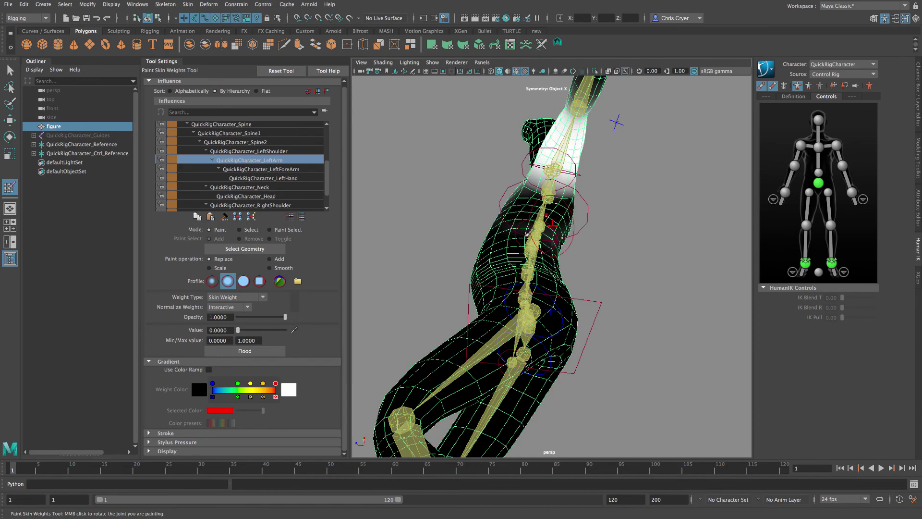
Smooth the left arm influence's weights across the whole mesh by flooding with the Smooth operation.
left_click(269, 268)
left_click(259, 351)
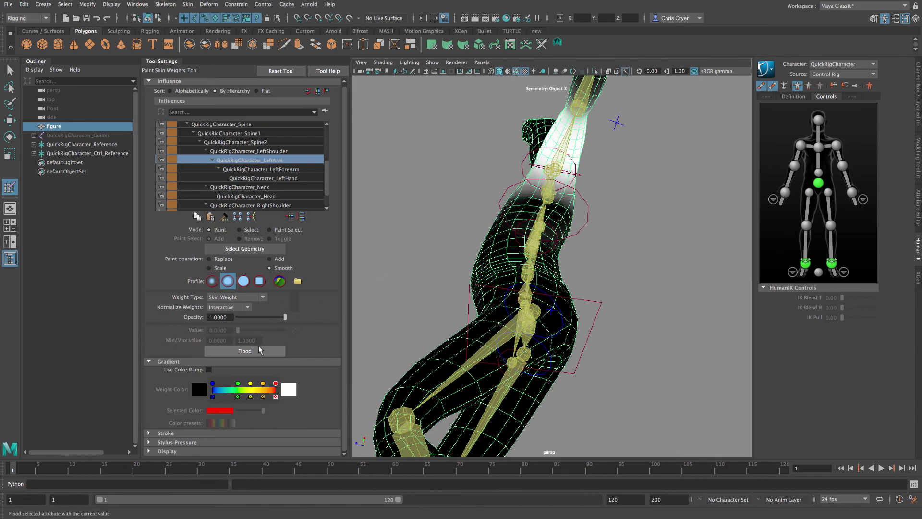
left_click_drag(591, 260, 620, 233, "alt")
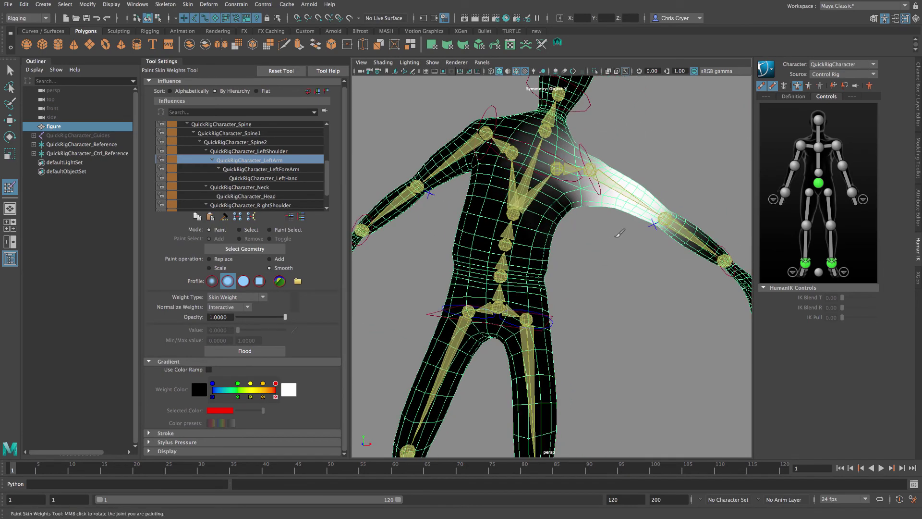
Return the rig to its original stance pose and mirror the figure's skin weights across YZ from positive to negative X.
left_click(10, 71)
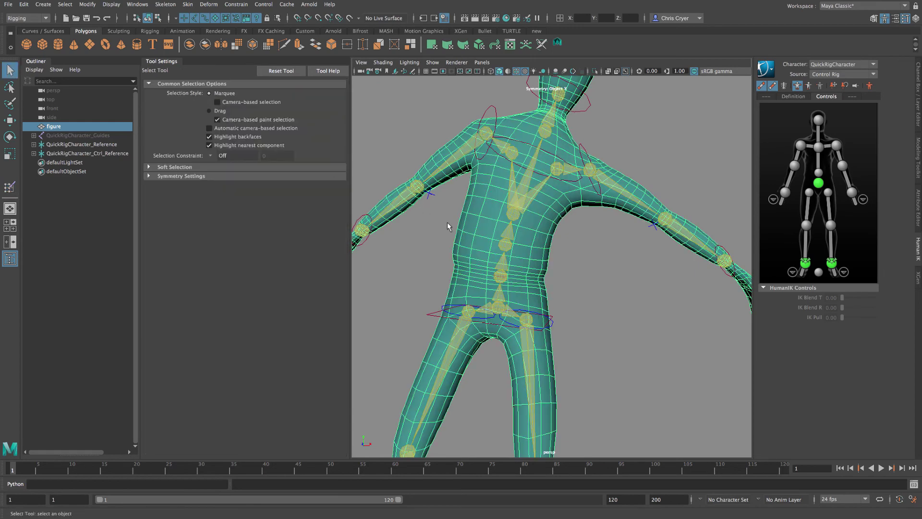
left_click(869, 85)
key("f")
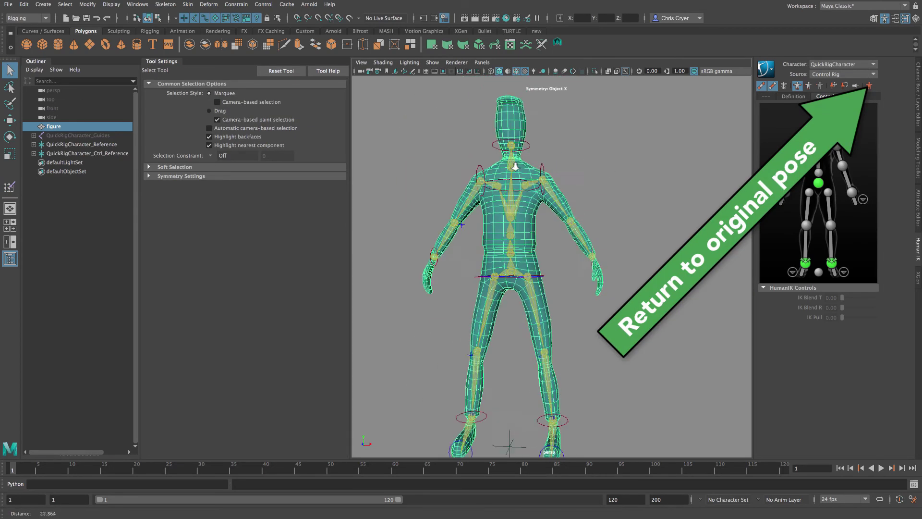
left_click(188, 5)
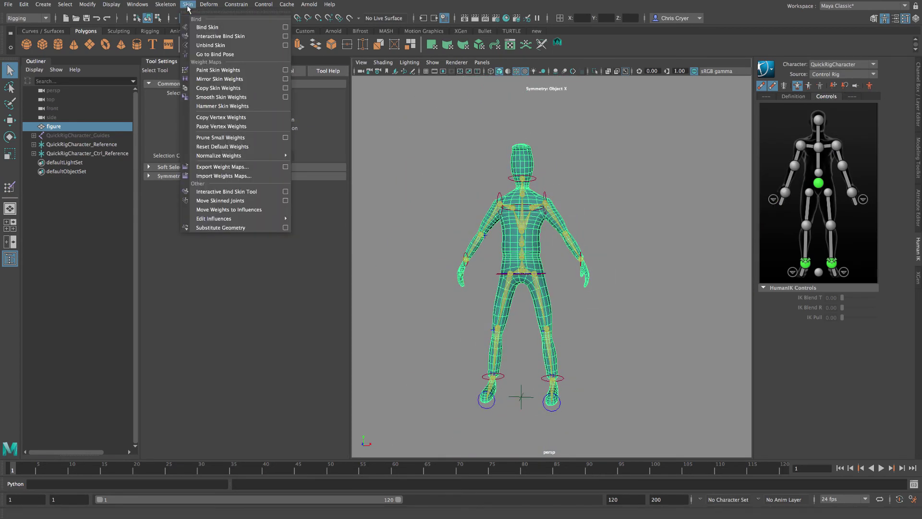
left_click(285, 80)
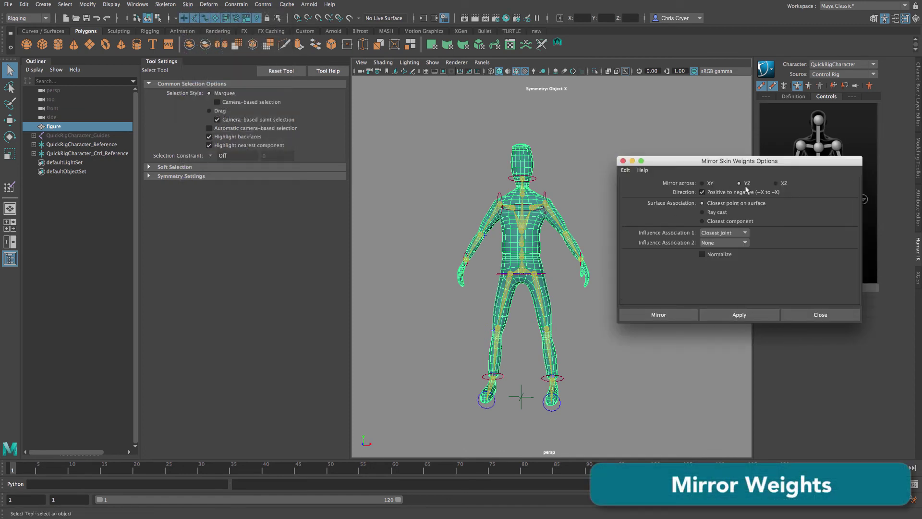
left_click(667, 314)
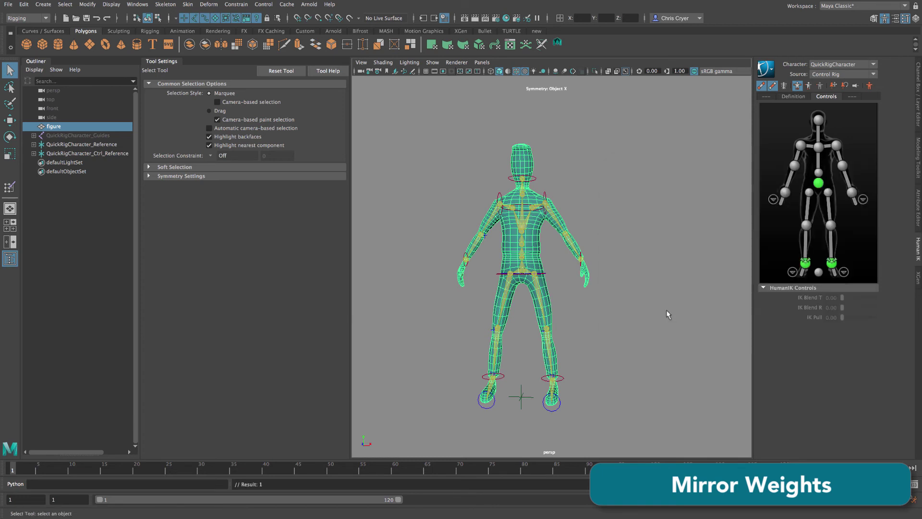
Test the mirrored weights by pulling the right wrist control outward, and undo the move.
left_click(786, 193)
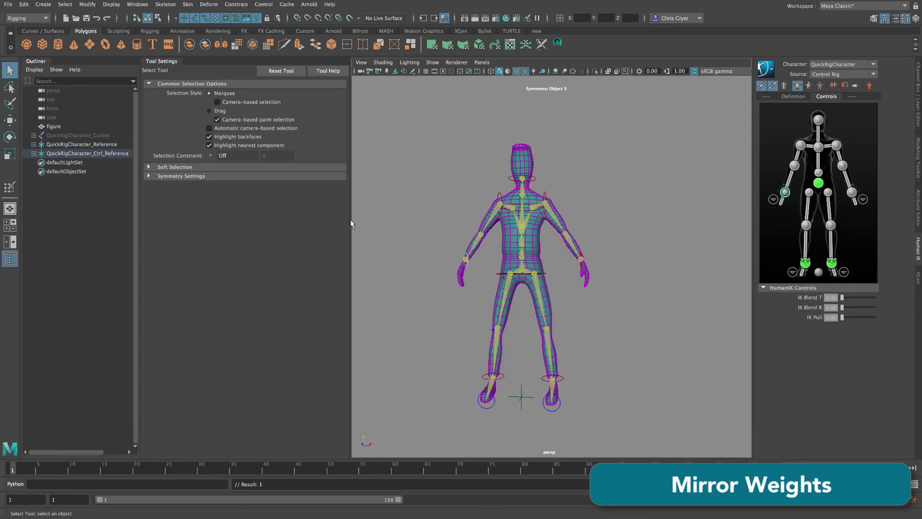
left_click(9, 121)
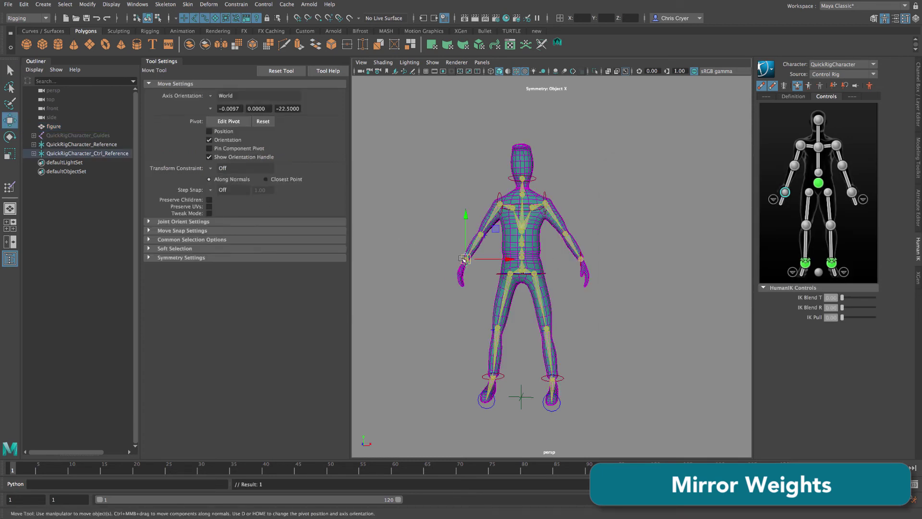
left_click_drag(464, 260, 425, 264)
key("ctrl+z")
left_click(612, 304)
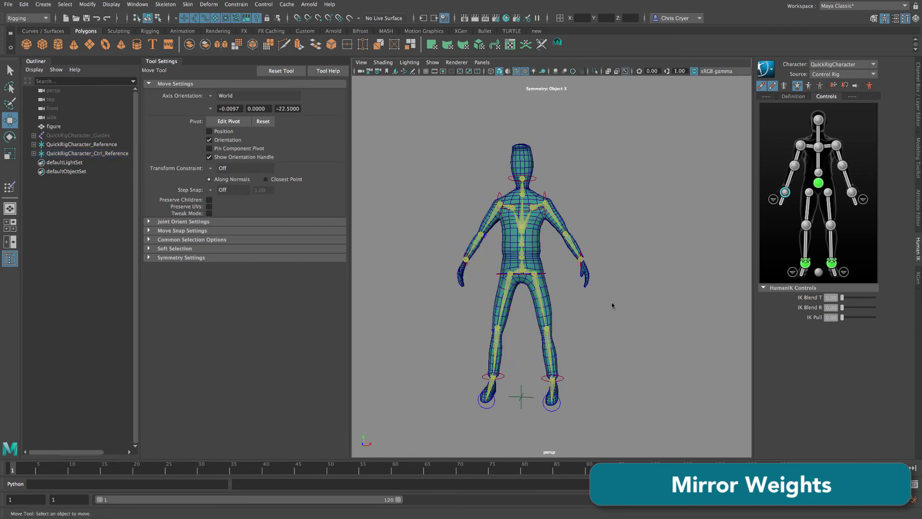
Raise the left ankle control to bend the left knee, and display the figure with smooth mesh preview.
left_click_drag(612, 304, 560, 325, "alt")
middle_click_drag(560, 325, 545, 270, "alt")
right_click_drag(547, 270, 631, 289, "alt")
left_click_drag(510, 384, 599, 272, "alt")
left_click(504, 397)
left_click(584, 233)
key("3")
left_click(656, 274)
right_click_drag(598, 271, 673, 274, "alt")
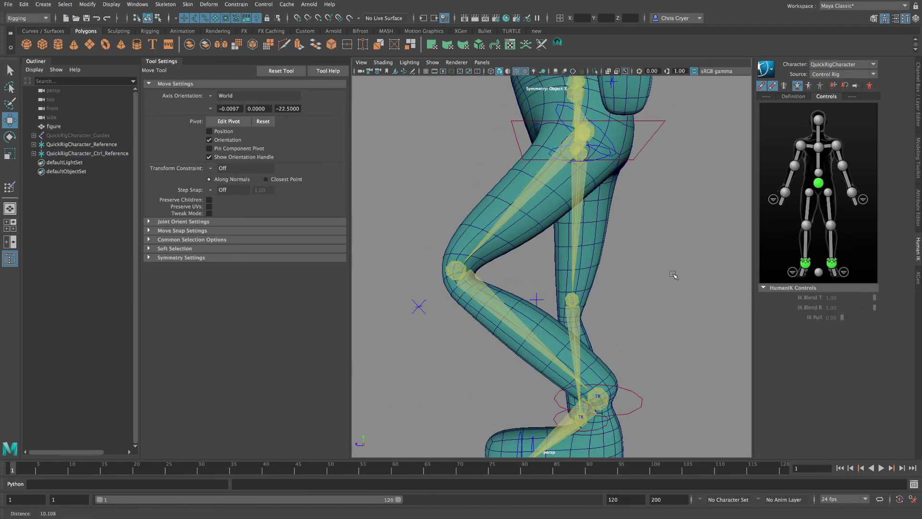
Paint the QuickRigCharacter_LeftLeg influence off the thigh using Paint Skin Weights in Replace mode with a value of 0.
left_click(524, 240)
left_click(187, 4)
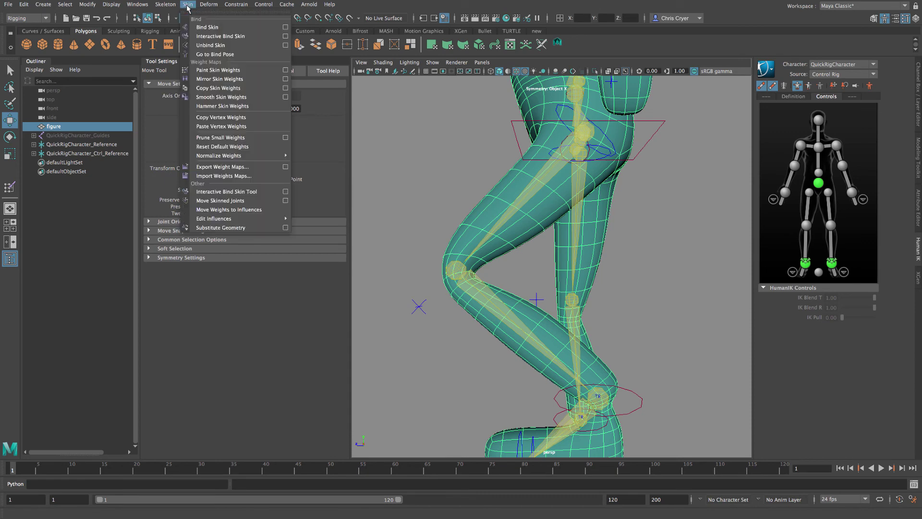
left_click(285, 71)
mouse_move(331, 156)
left_mouse_down()
mouse_move(329, 192)
mouse_move(331, 133)
left_mouse_up()
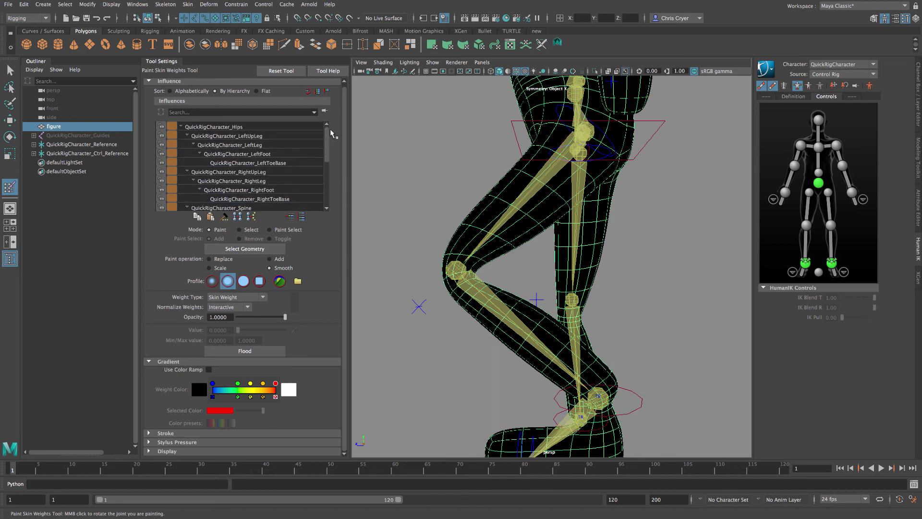
left_click(260, 145)
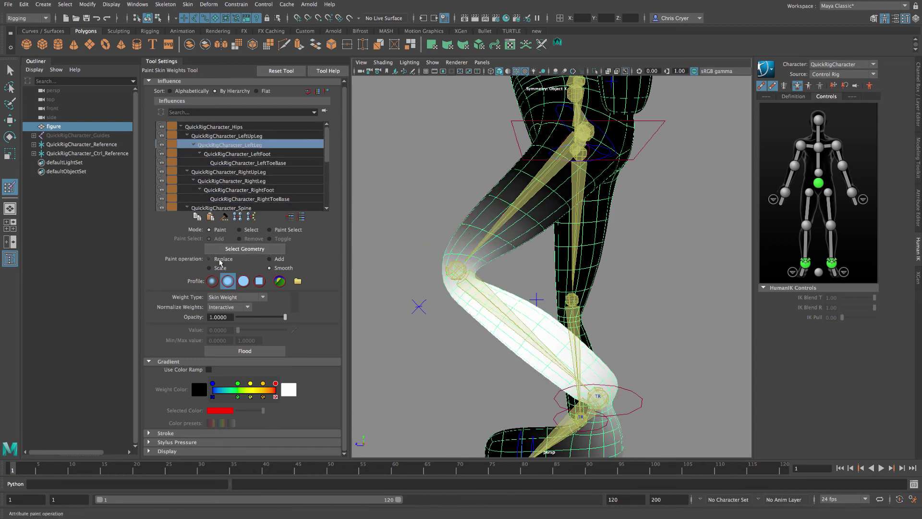
left_click(210, 259)
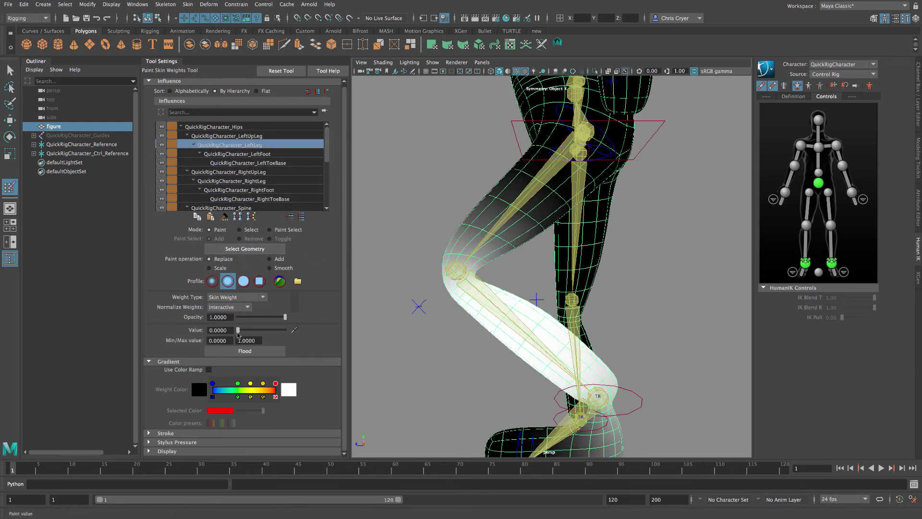
left_click_drag(259, 334, 238, 331)
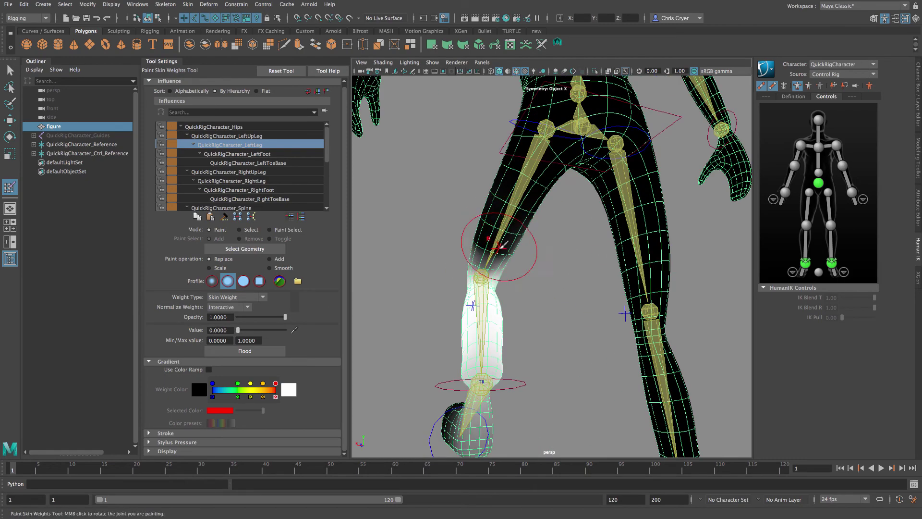
left_click_drag(486, 243, 675, 260, "alt")
mouse_move(612, 242)
left_mouse_down()
mouse_move(591, 226)
mouse_move(601, 216)
mouse_move(571, 268)
mouse_move(591, 262)
mouse_move(561, 270)
mouse_move(529, 255)
mouse_move(488, 262)
mouse_move(617, 263)
mouse_move(539, 260)
left_mouse_up()
Set the paint value to 1 and paint the left lower leg influence back onto the area around the knee.
left_click_drag(239, 330, 289, 331)
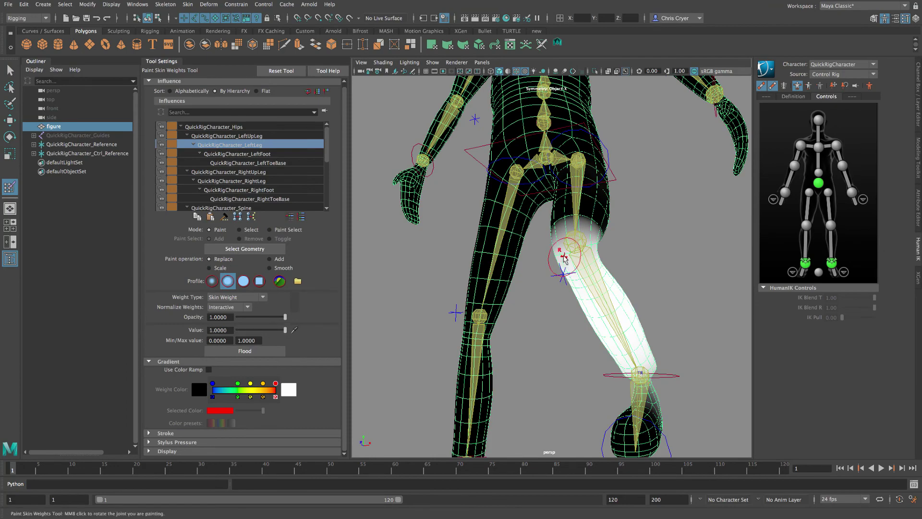
left_click_drag(566, 255, 592, 242)
mouse_move(594, 278)
left_mouse_down("alt")
mouse_move(527, 307)
mouse_move(546, 289)
mouse_move(533, 284)
left_mouse_up("alt")
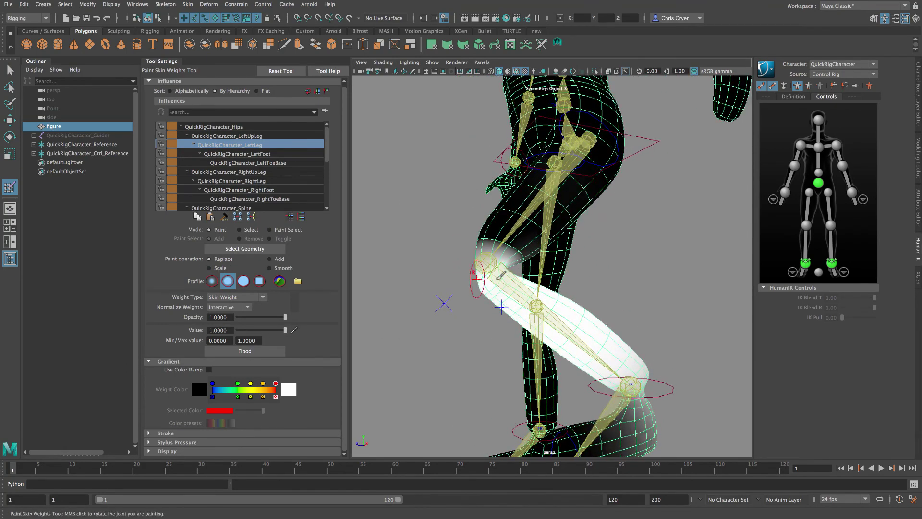
mouse_move(473, 251)
left_mouse_down()
mouse_move(576, 289)
mouse_move(651, 270)
mouse_move(635, 251)
left_mouse_up()
mouse_move(672, 288)
left_mouse_down("alt")
mouse_move(704, 284)
mouse_move(422, 294)
left_mouse_up("alt")
Flood the left lower leg influence with the Smooth operation and switch the paint operation to Add.
left_click(269, 267)
left_click(244, 351)
right_click_drag(423, 294, 524, 295, "alt")
left_click(271, 258)
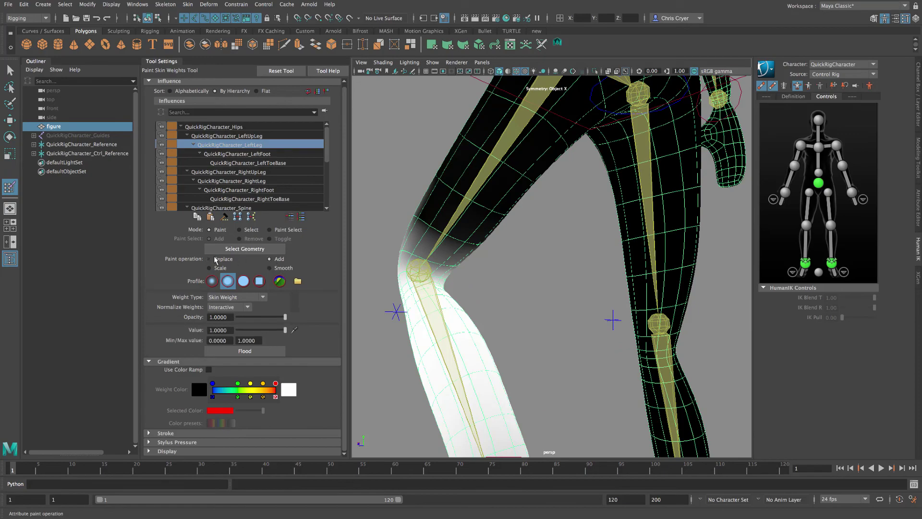
mouse_move(442, 261)
left_mouse_down("alt")
mouse_move(437, 272)
mouse_move(476, 263)
mouse_move(548, 269)
left_mouse_up("alt")
right_click_drag(548, 269, 494, 276, "alt")
left_click_drag(494, 276, 534, 272, "alt")
Return the rig to its original stance pose and mirror the left leg's corrected skin weights to the right leg.
key("w")
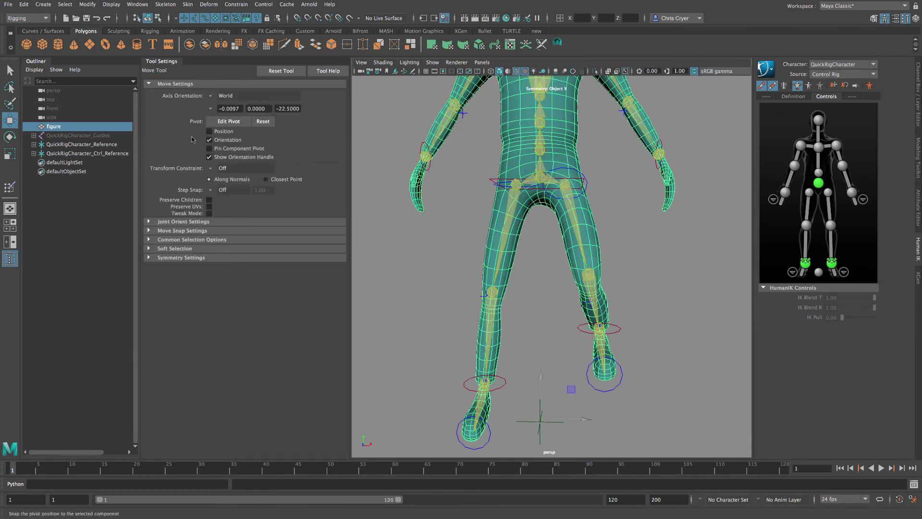
left_click(871, 86)
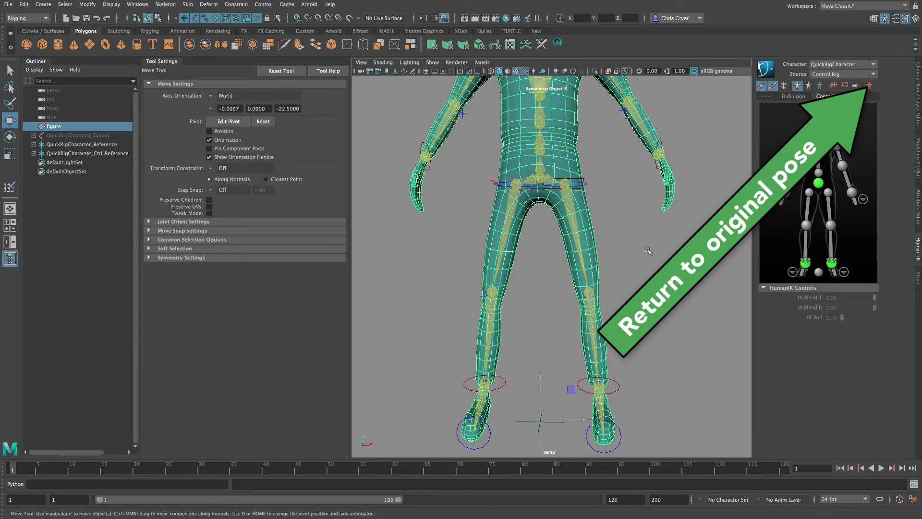
scroll(567, 224, "down", 3)
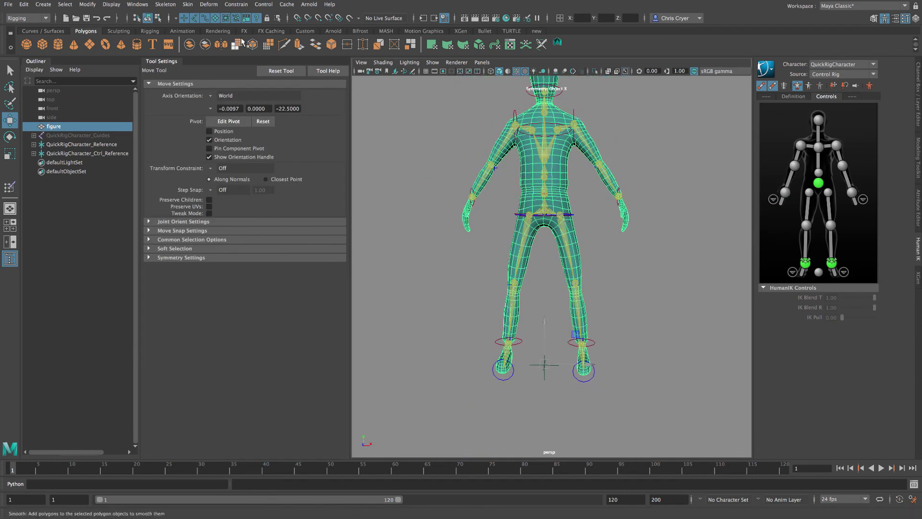
left_click(166, 4)
mouse_move(188, 6)
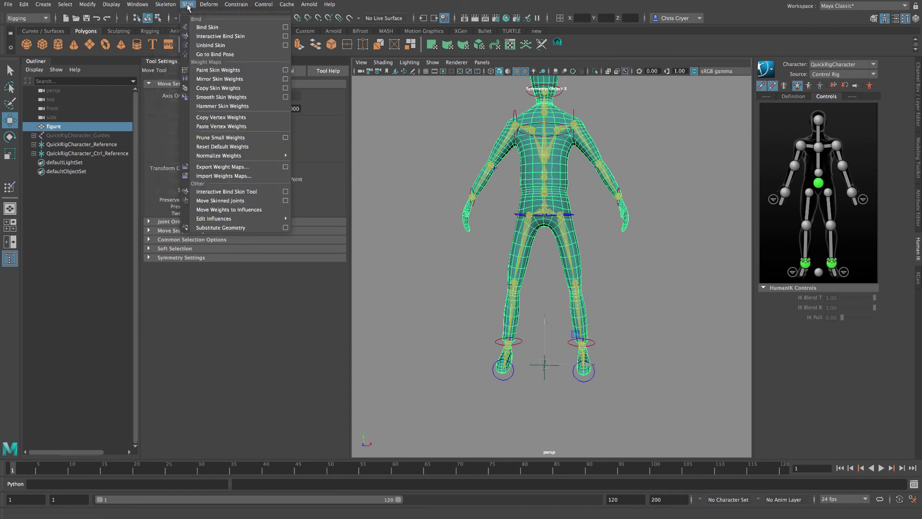
left_click(209, 79)
Test the right leg's mirrored weights by raising the right ankle control, and undo the move.
left_click(520, 341)
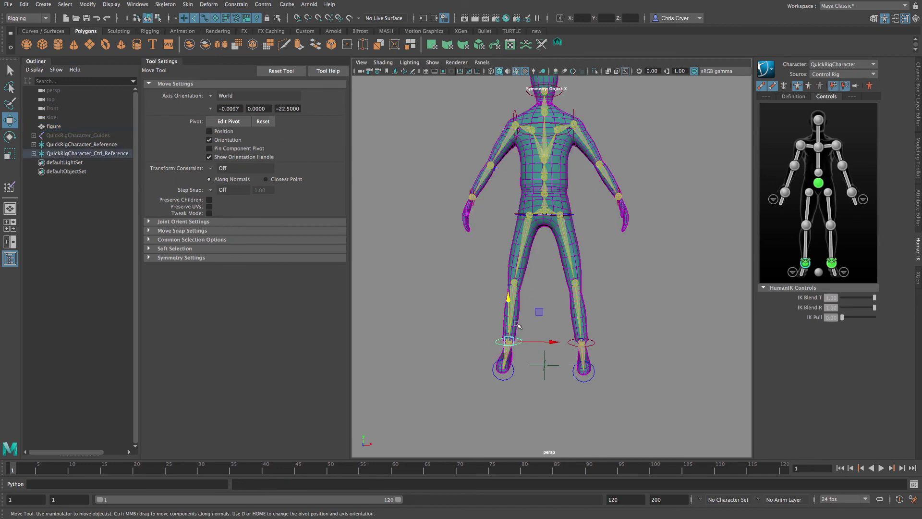
left_click_drag(508, 302, 515, 255)
key("ctrl+z")
left_click(452, 248)
Test the neck's deformation by turning and tilting the head control with the Rotate tool, and undo the rotation.
middle_click_drag(514, 255, 511, 303, "alt")
scroll(512, 305, "down", 3)
left_click_drag(512, 305, 510, 303, "alt")
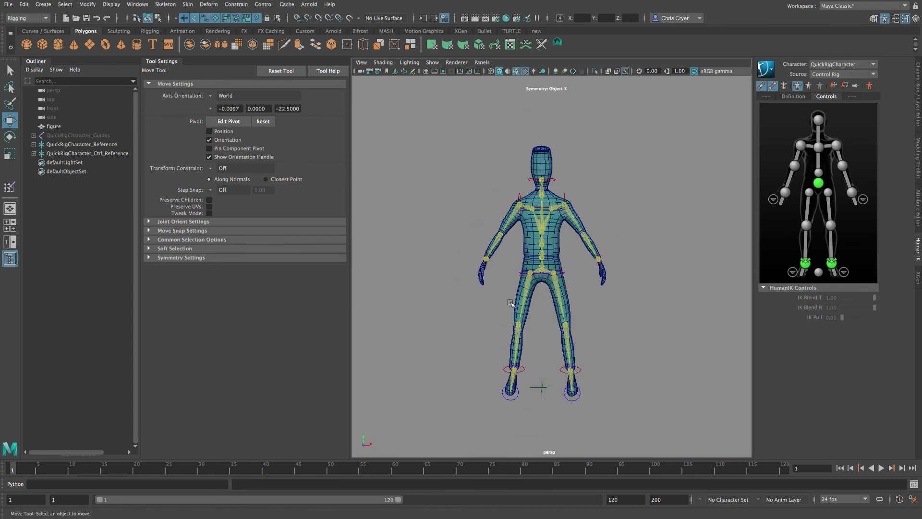
left_click(556, 181)
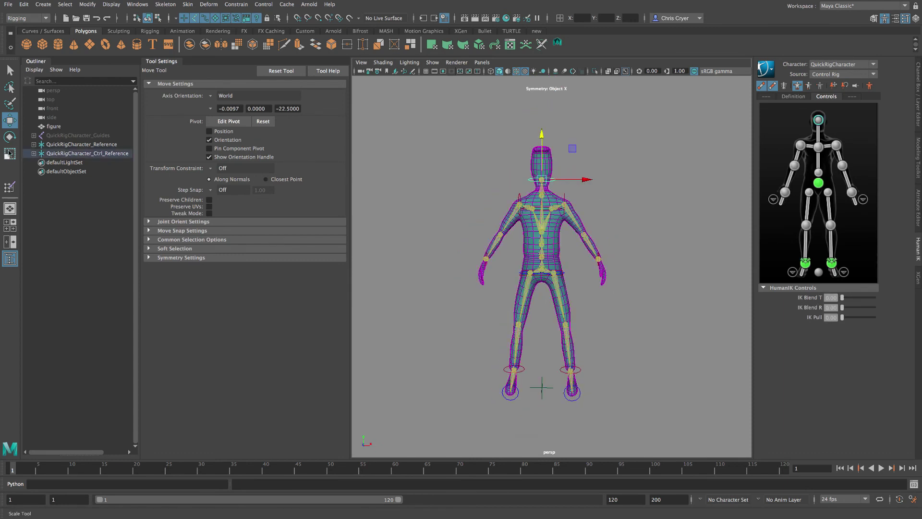
left_click(9, 137)
left_click_drag(559, 165, 568, 190)
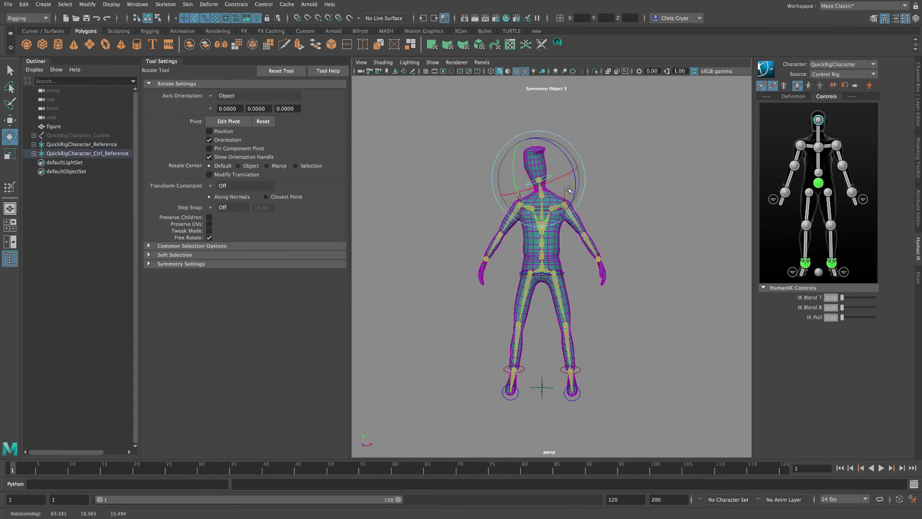
left_click(619, 184)
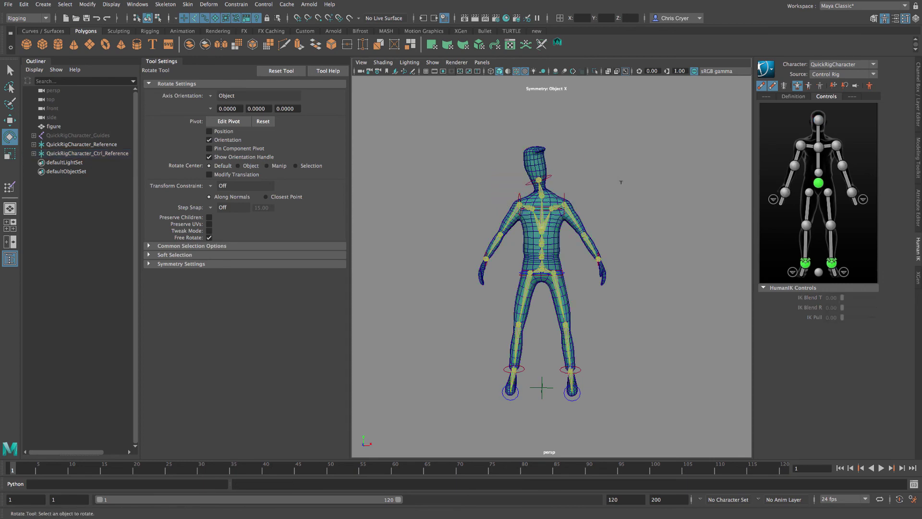
key("ctrl+z")
Test the upper body's deformation by rotating the chest control, and undo the rotation.
left_click(818, 147)
left_click_drag(665, 207, 577, 219, "alt")
left_click_drag(523, 183, 491, 226)
key("ctrl+z")
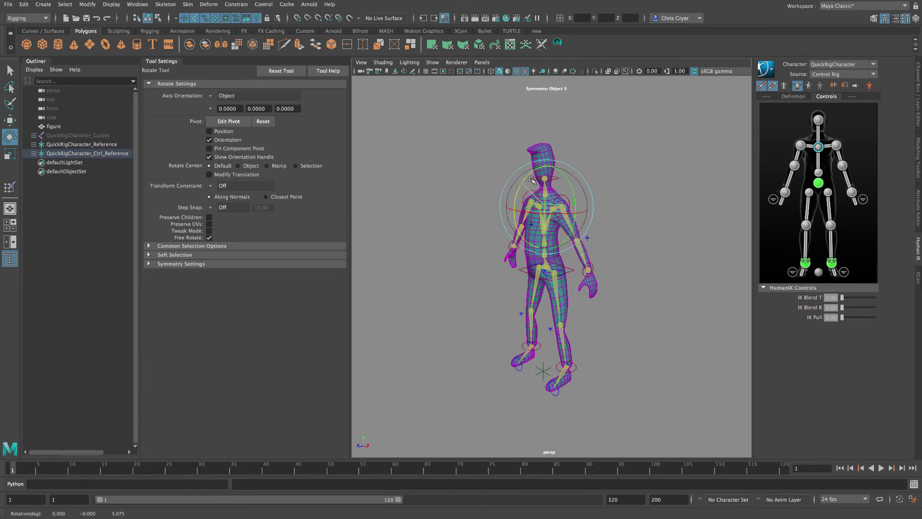
key("shift+z")
key("ctrl+z")
Test the rig's full-body response by rotating the hips control, and undo the rotation.
left_click(818, 184)
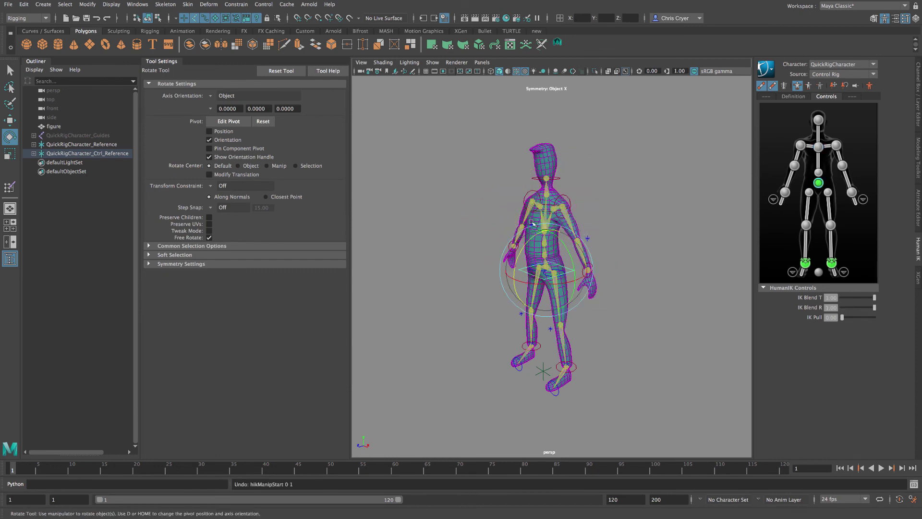
left_click_drag(534, 269, 543, 231)
key("ctrl+z")
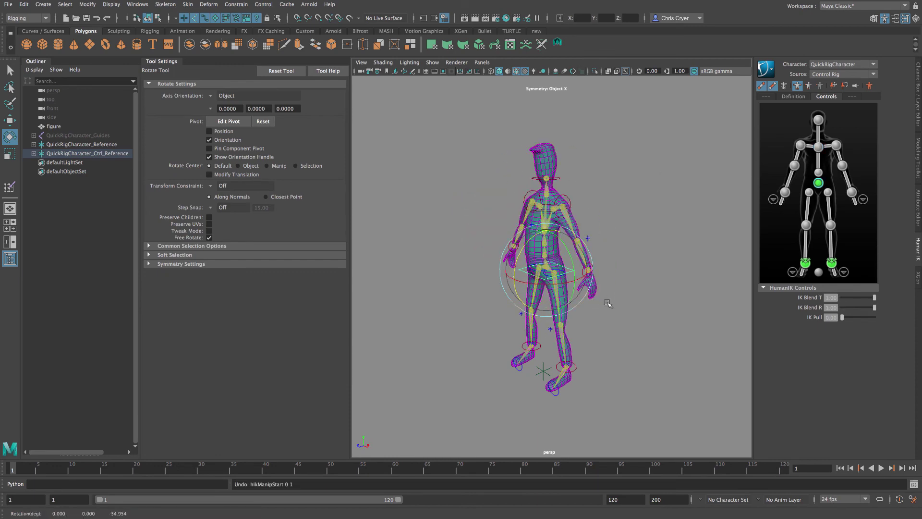
left_click_drag(626, 299, 682, 303, "alt")
Pull the left ankle control outward in Full Body mode to test how the body follows, and undo the move.
left_click(585, 357)
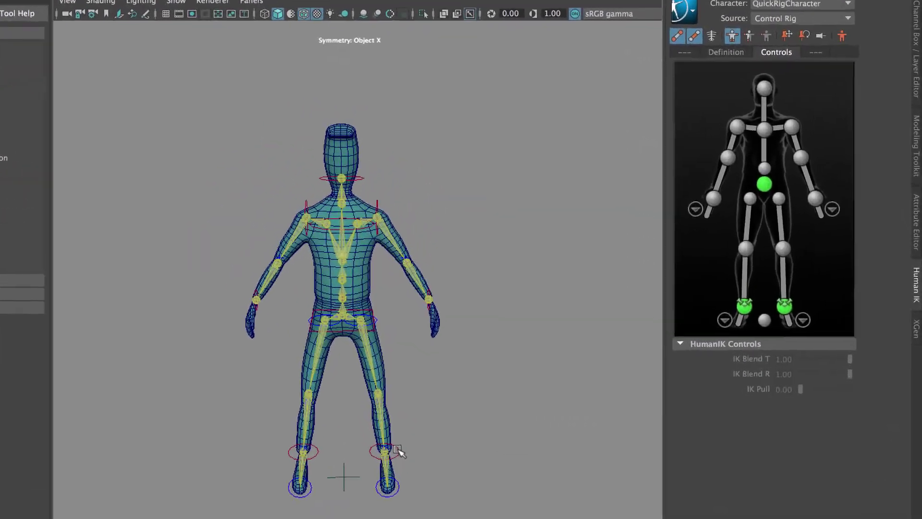
left_click(542, 371)
left_click_drag(470, 445, 472, 446)
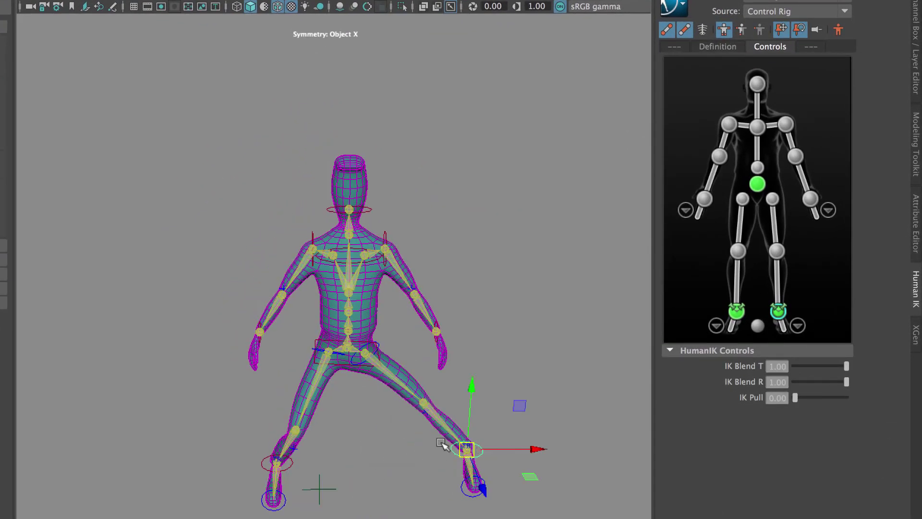
key("super+z")
Compare pulling the left ankle outward in Body Part mode and in Full Body mode, undoing each move.
left_click(741, 30)
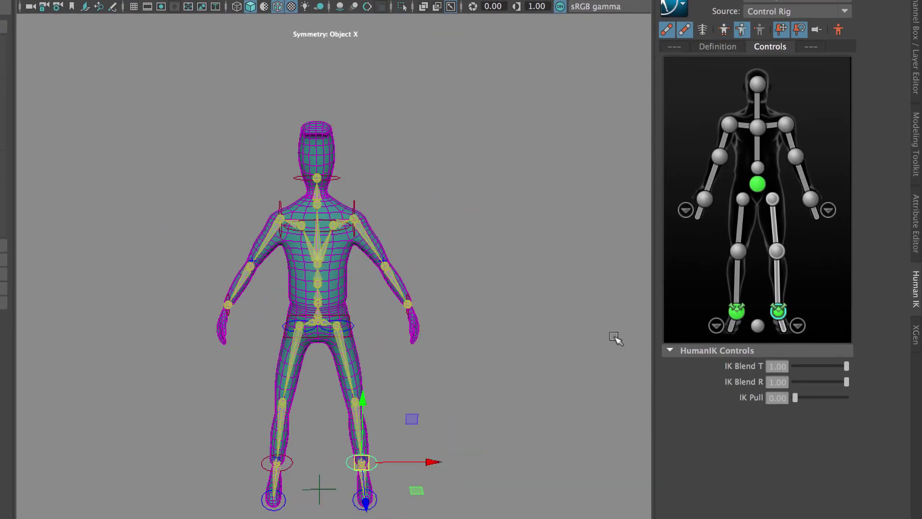
left_click_drag(366, 468, 474, 483)
key("ctrl+z")
left_click(723, 30)
left_click_drag(364, 469, 488, 474)
key("ctrl+z")
Switch to Body Part mode and test raising the left ankle and left wrist controls outward, undoing each move.
left_click(742, 30)
left_click_drag(366, 468, 436, 437)
key("ctrl+z")
left_click(411, 305)
left_click_drag(411, 305, 471, 245)
key("ctrl+z")
Return to Full Body mode, test pulling the left wrist outward, and undo the move.
left_click(724, 30)
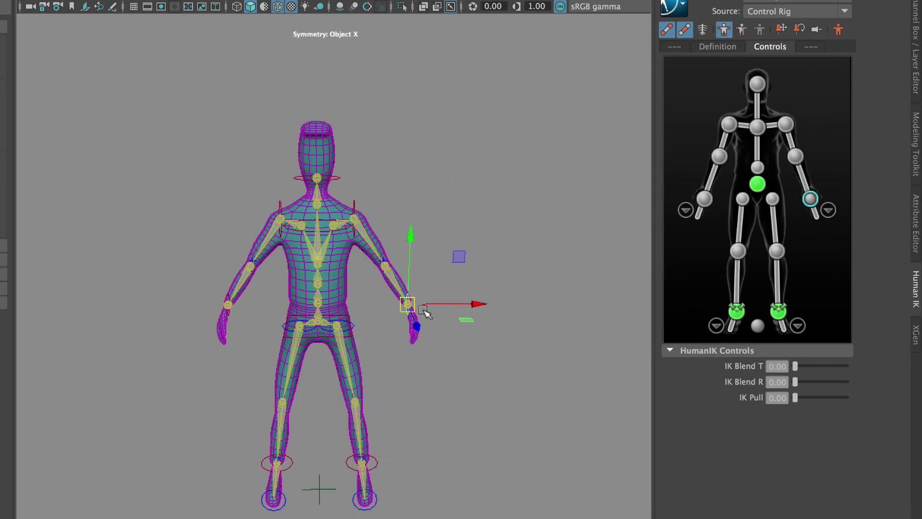
left_click_drag(423, 305, 467, 303)
key("ctrl+z")
left_click(460, 393)
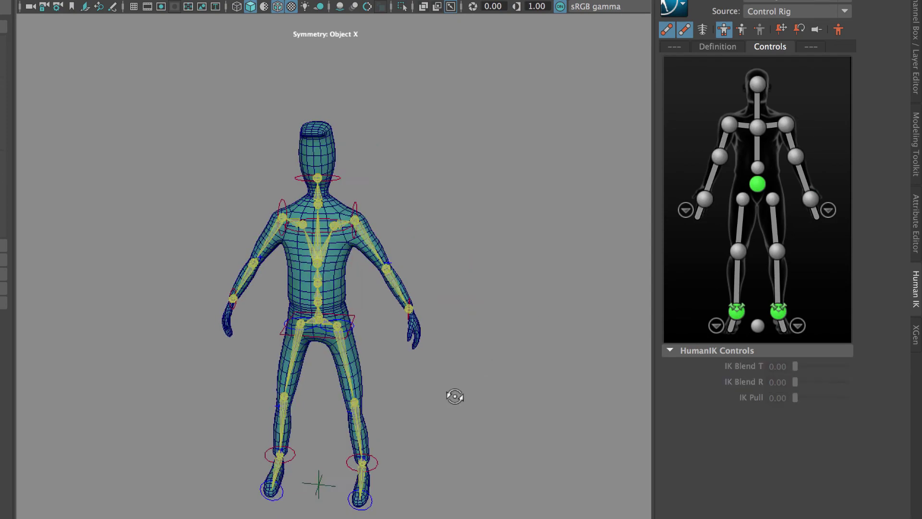
left_click_drag(457, 395, 507, 396, "alt")
right_click_drag(508, 395, 551, 386, "alt")
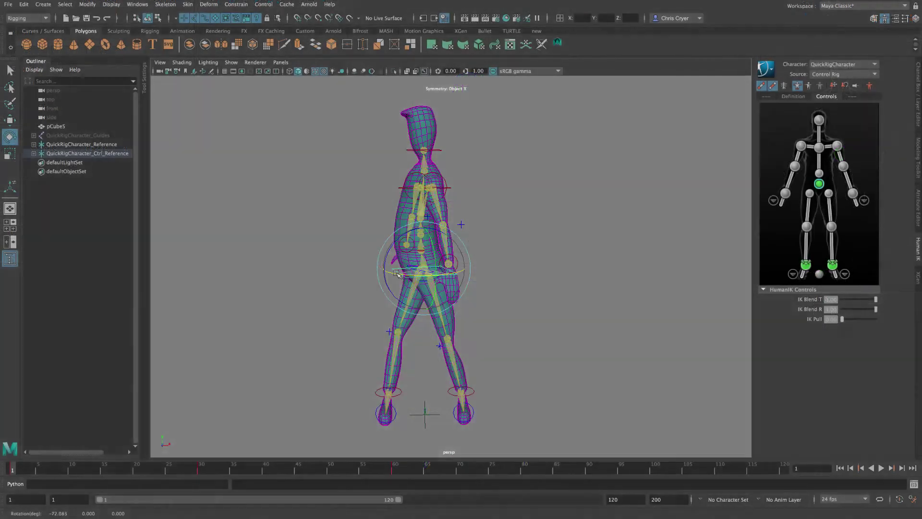
Test rotating the hips and bending the chest control far forward, and restore the upright pose.
left_click_drag(457, 221, 404, 272, "alt")
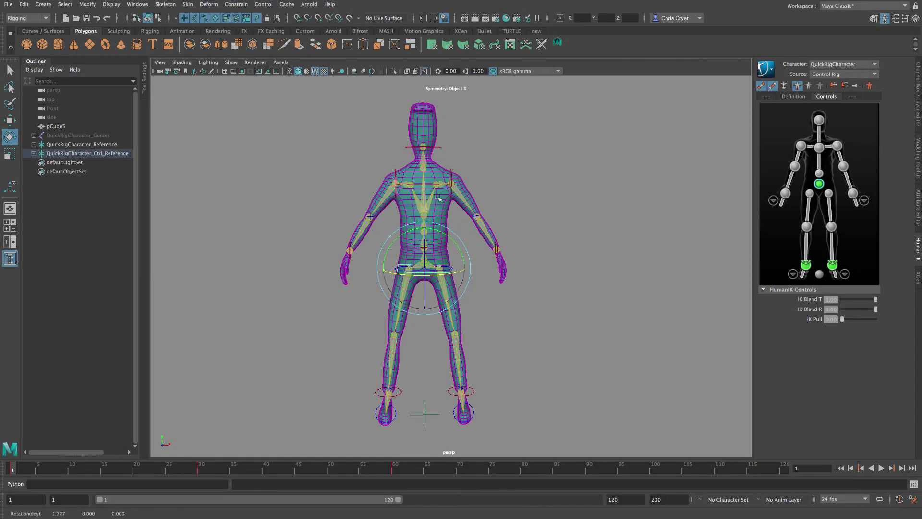
left_click(427, 185)
left_click_drag(427, 185, 430, 233)
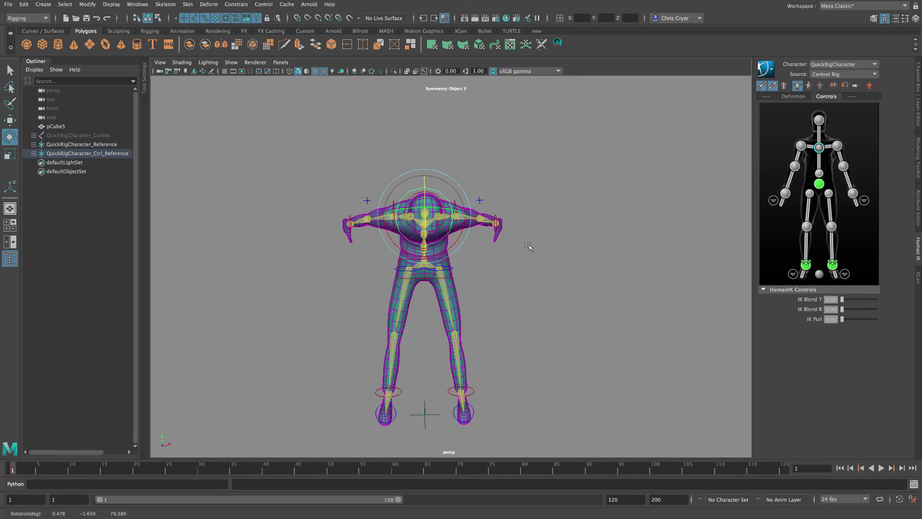
left_click_drag(528, 246, 418, 243, "alt")
left_click_drag(378, 168, 576, 237)
key("ctrl+z")
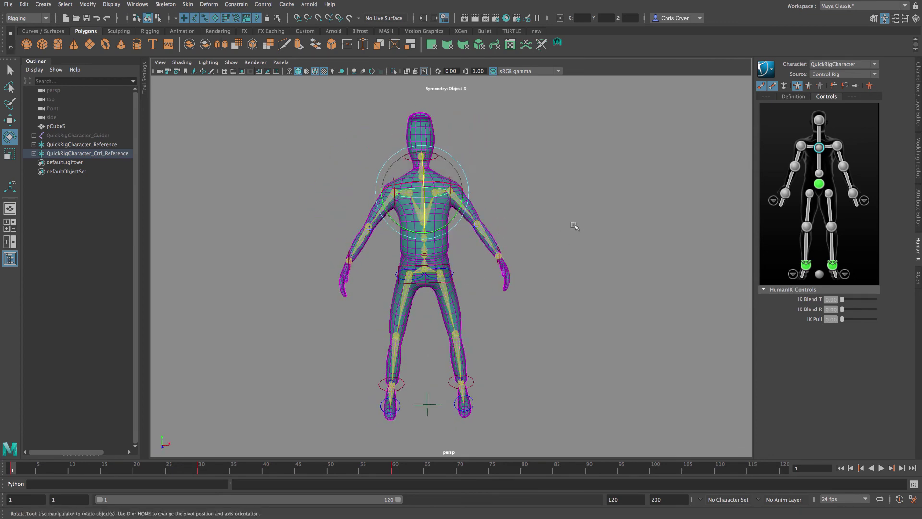
Try turning and tilting the head with its control on the upright body.
left_click(574, 225)
left_click(438, 156)
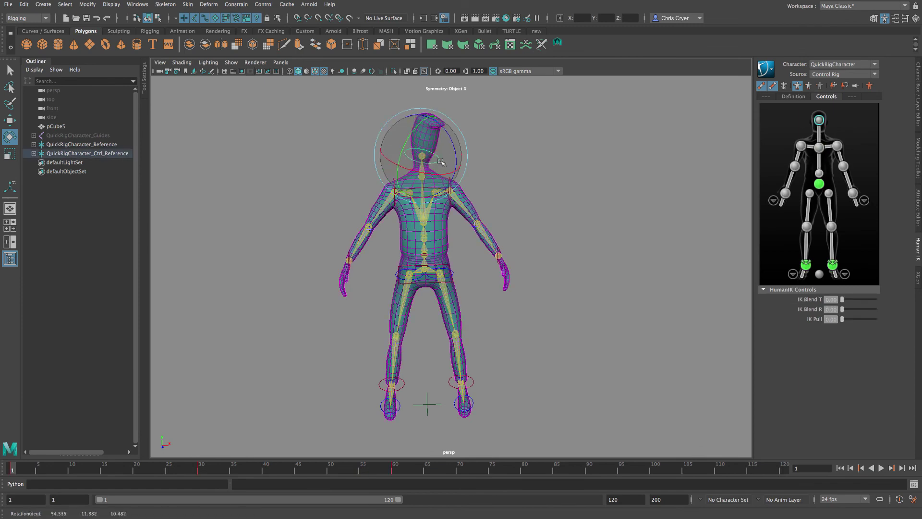
left_click_drag(482, 184, 440, 193, "alt")
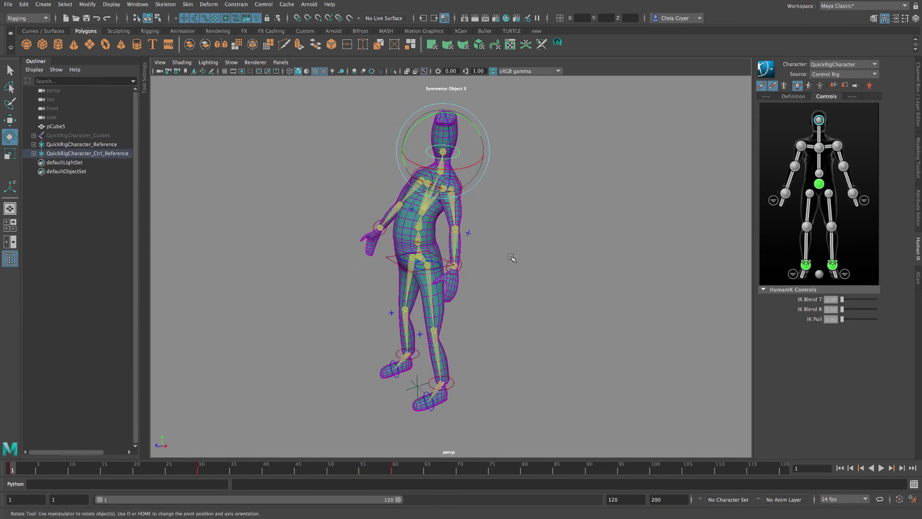
Pose the character by moving the left ankle control away from the body and pulling the right wrist control outward.
key("w")
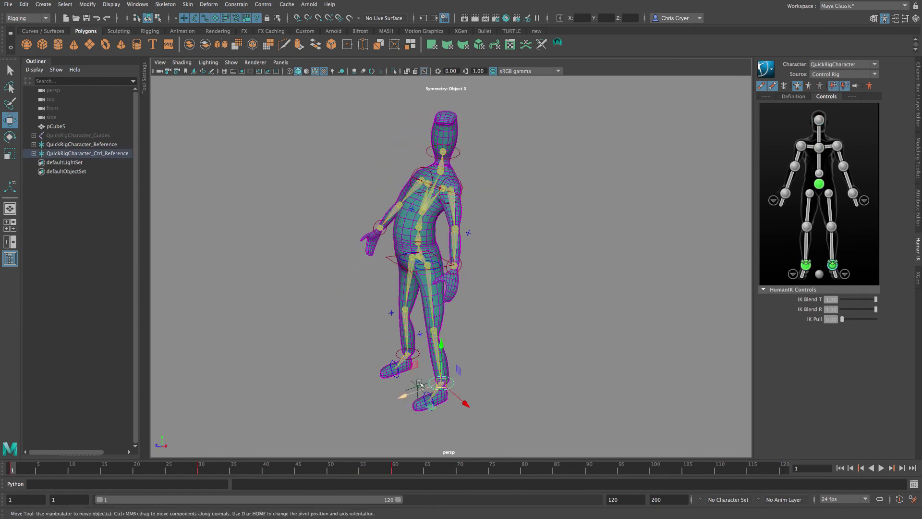
left_click_drag(409, 396, 476, 368)
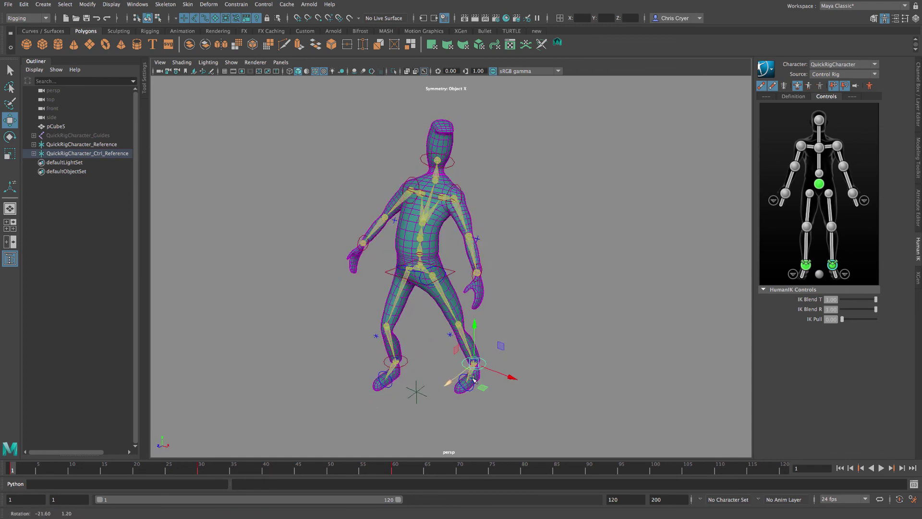
left_click_drag(368, 244, 325, 255)
left_click(291, 194)
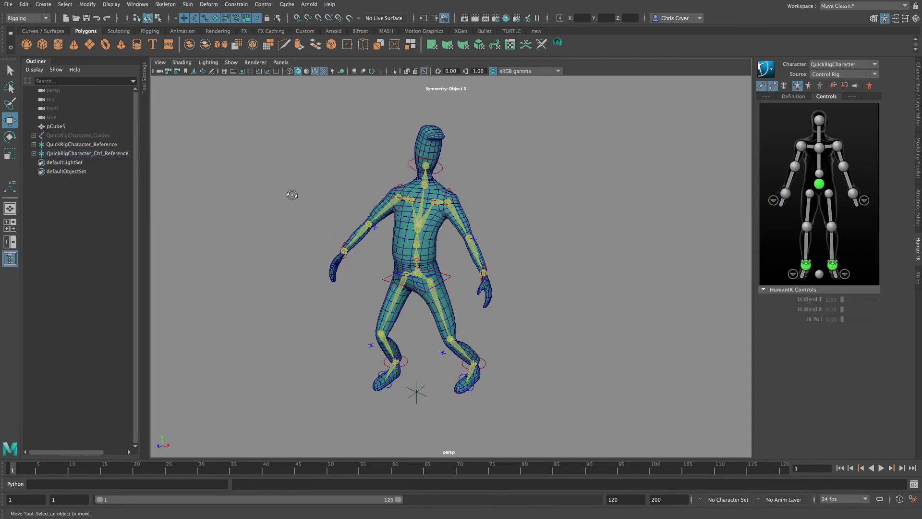
left_click_drag(293, 195, 272, 188, "alt")
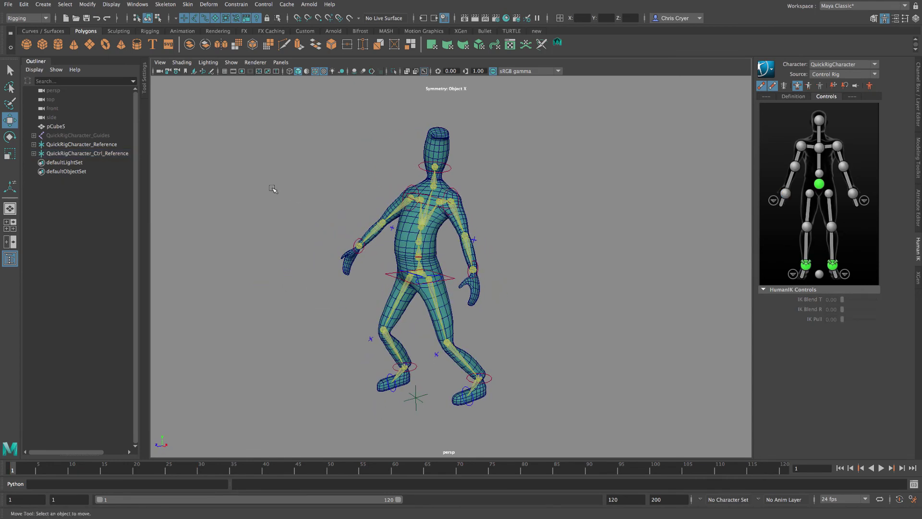